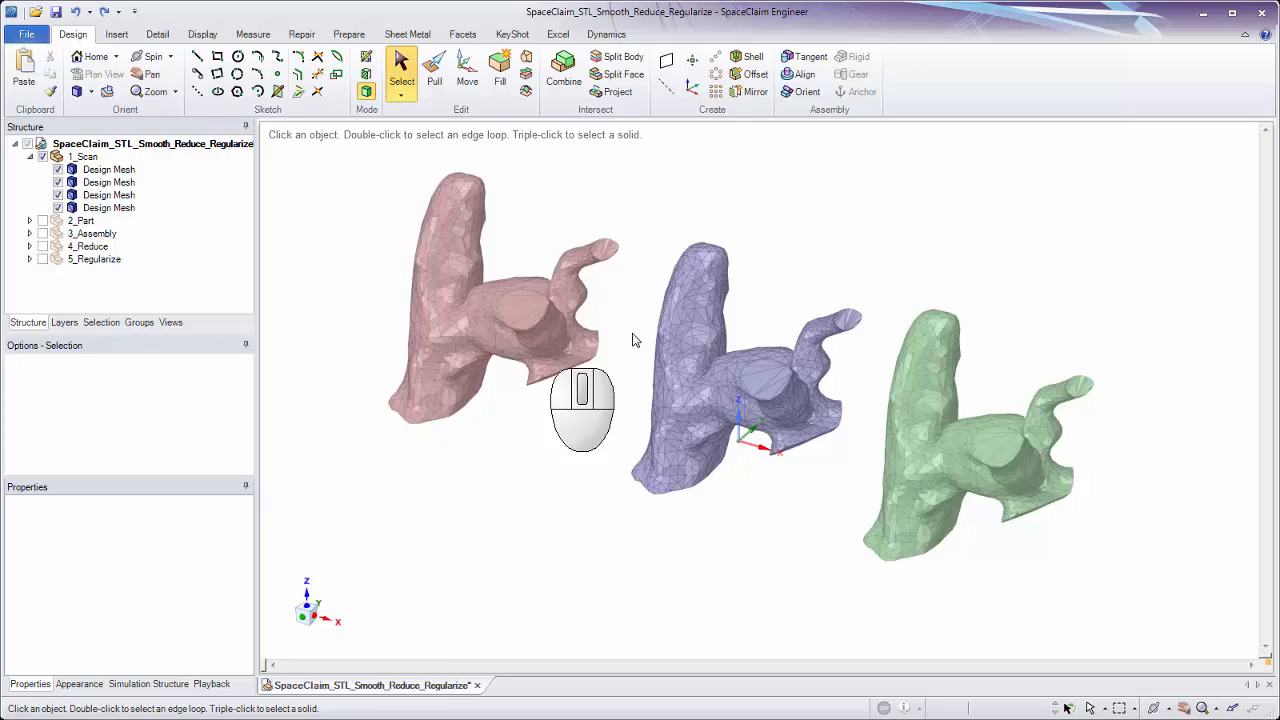
Open the file SpaceClaim_STL_Smooth_Reduce_Regularize.scdoc from the 07_Adjust_smooth folder
click(27, 36)
click(42, 98)
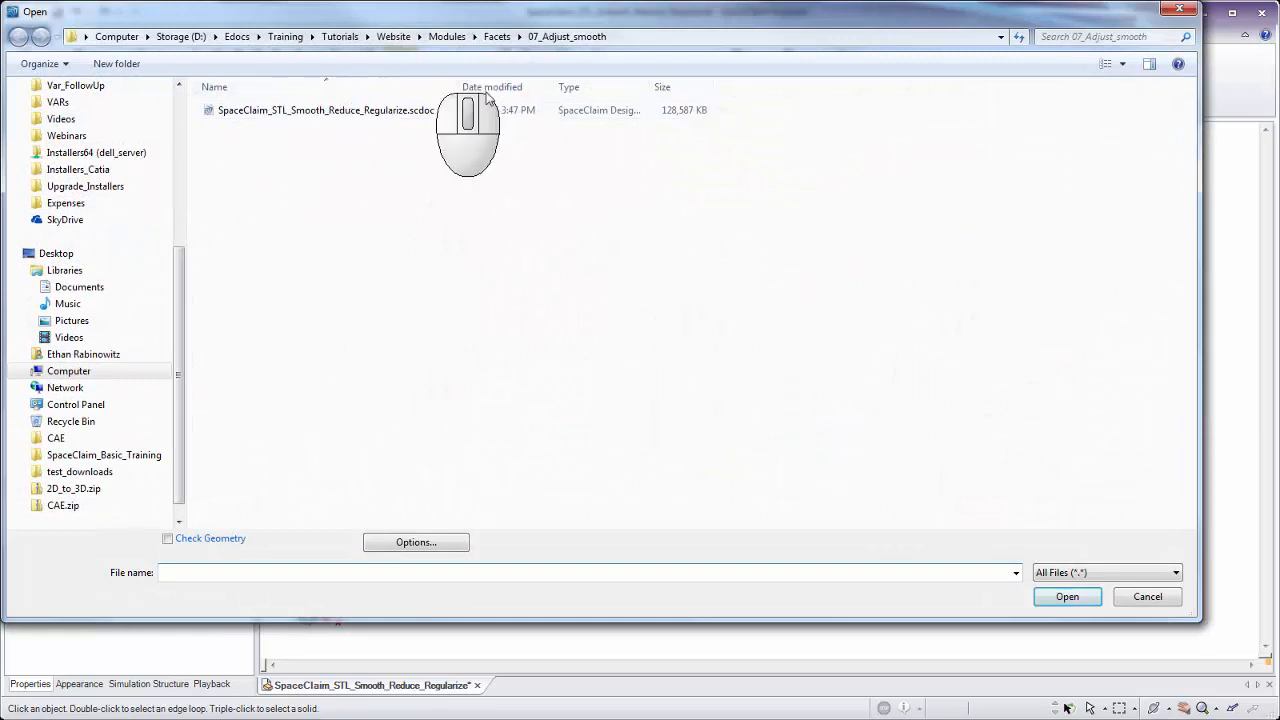
click(372, 113)
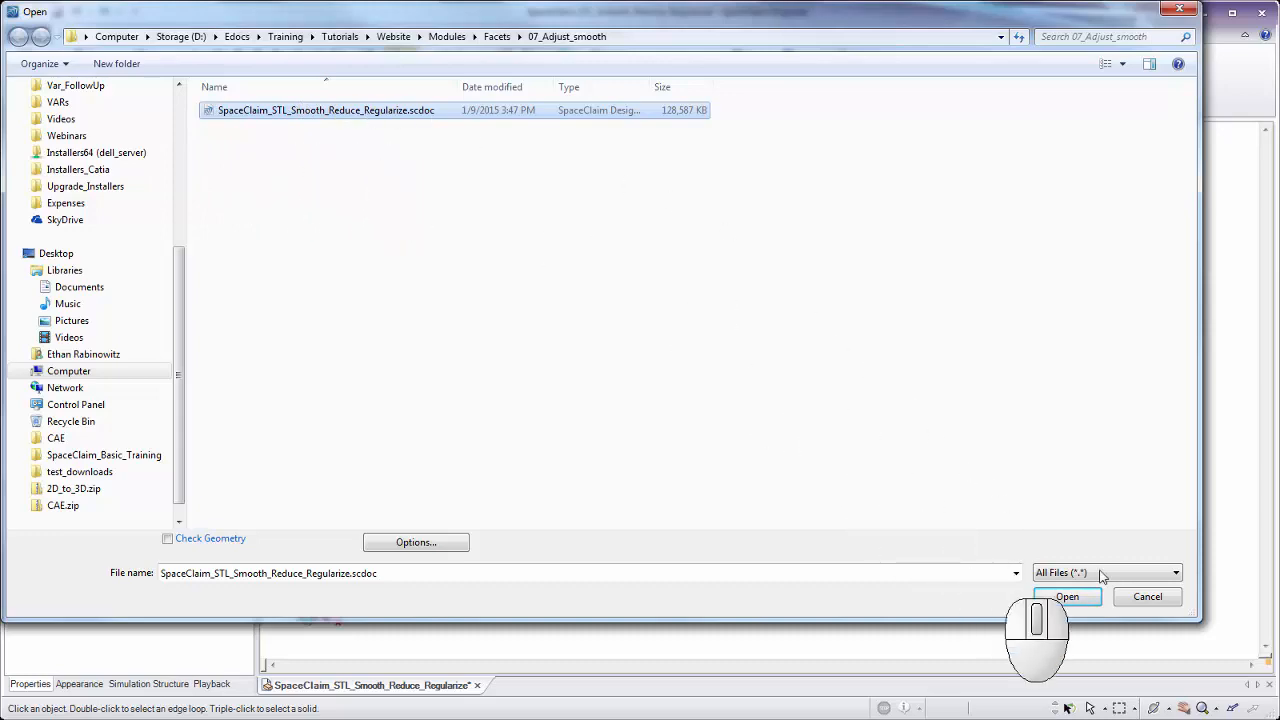
click(1067, 596)
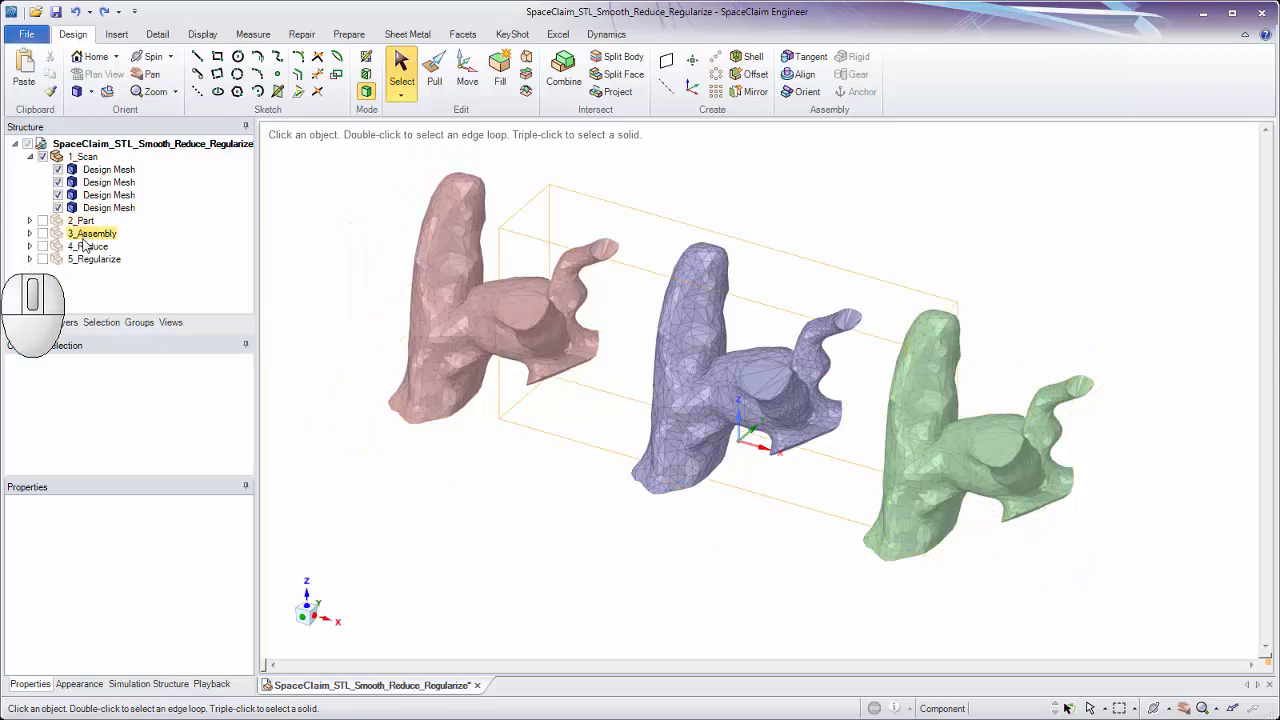
Expand the 2_Part and 3_Assembly components, show both for a preview, and hide them again
click(30, 221)
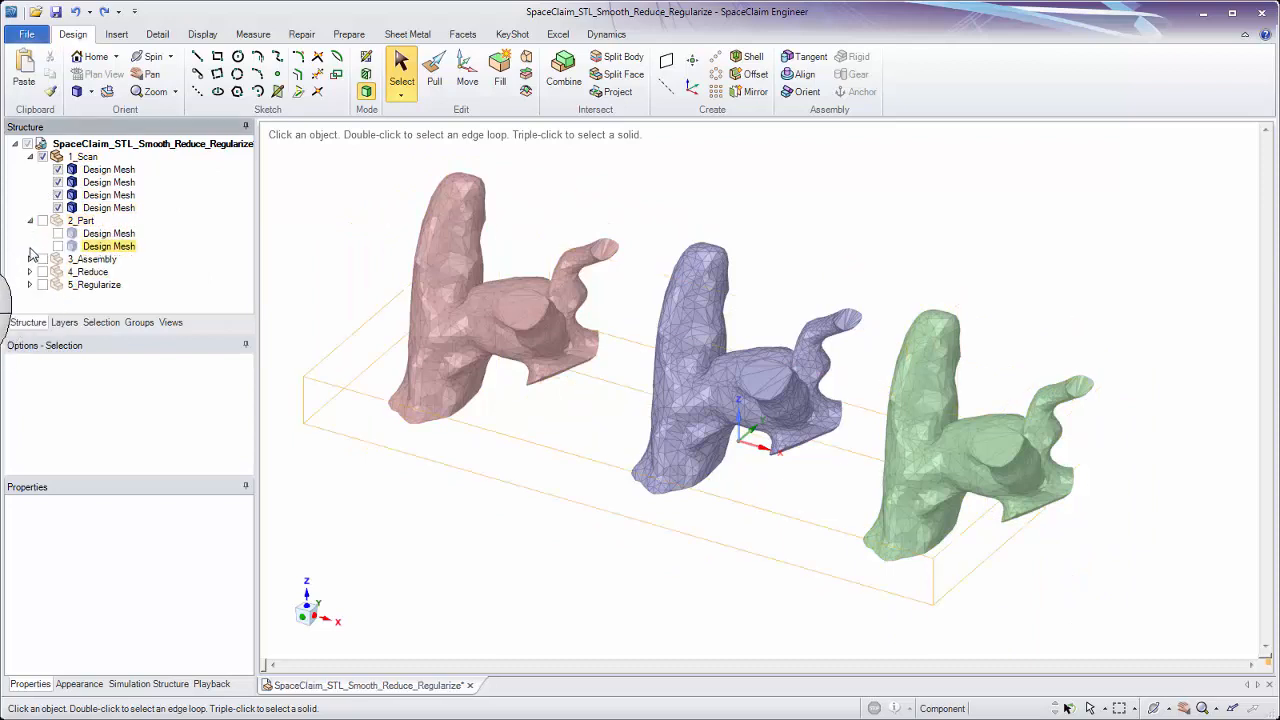
click(30, 259)
click(42, 221)
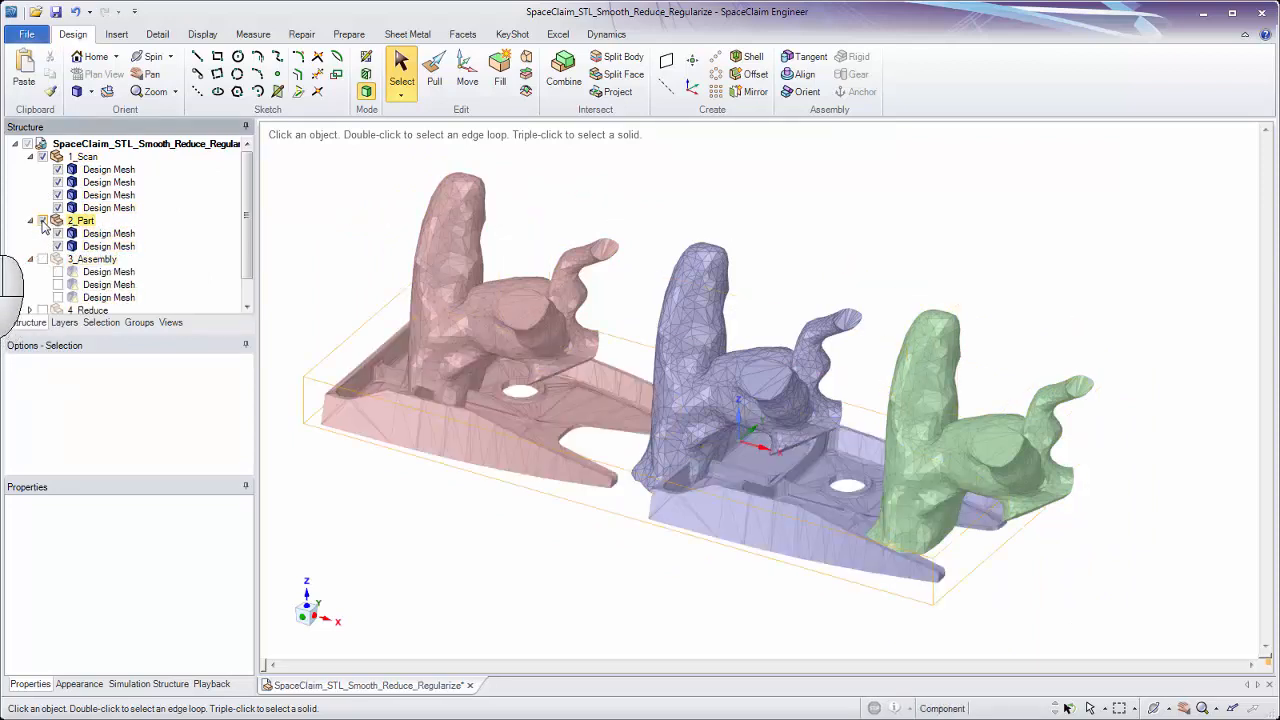
click(42, 259)
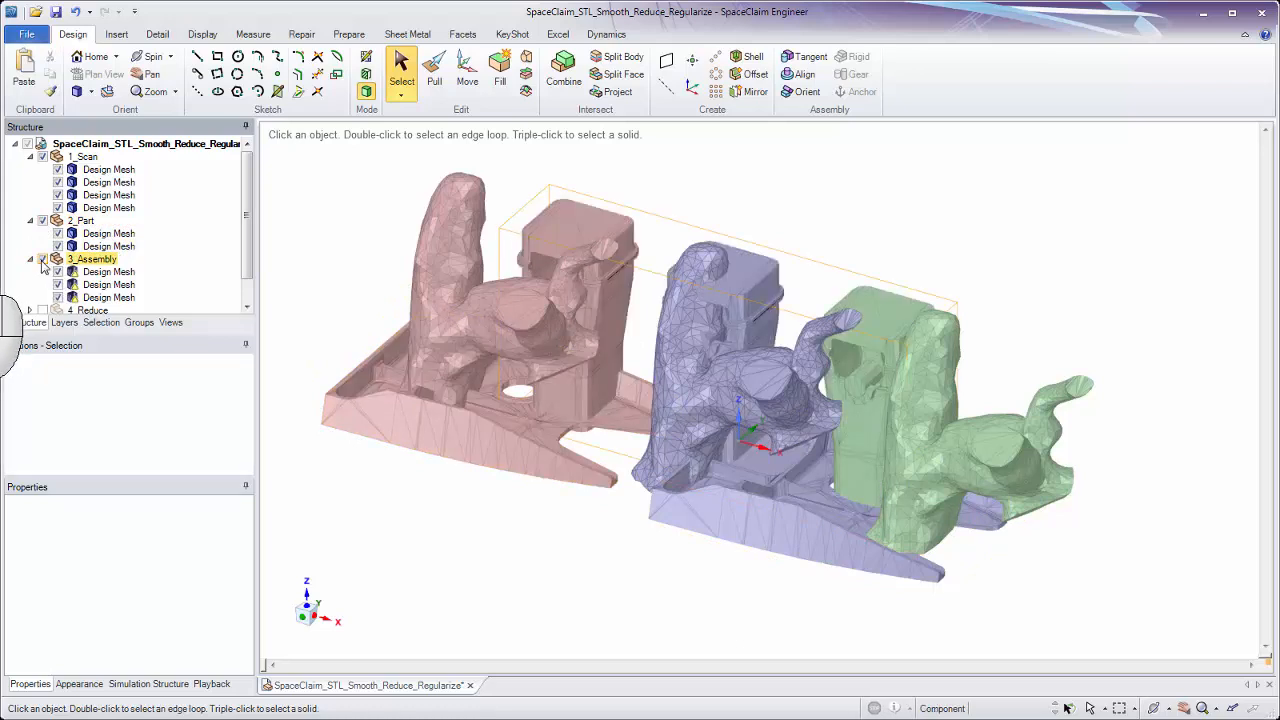
click(42, 259)
click(42, 221)
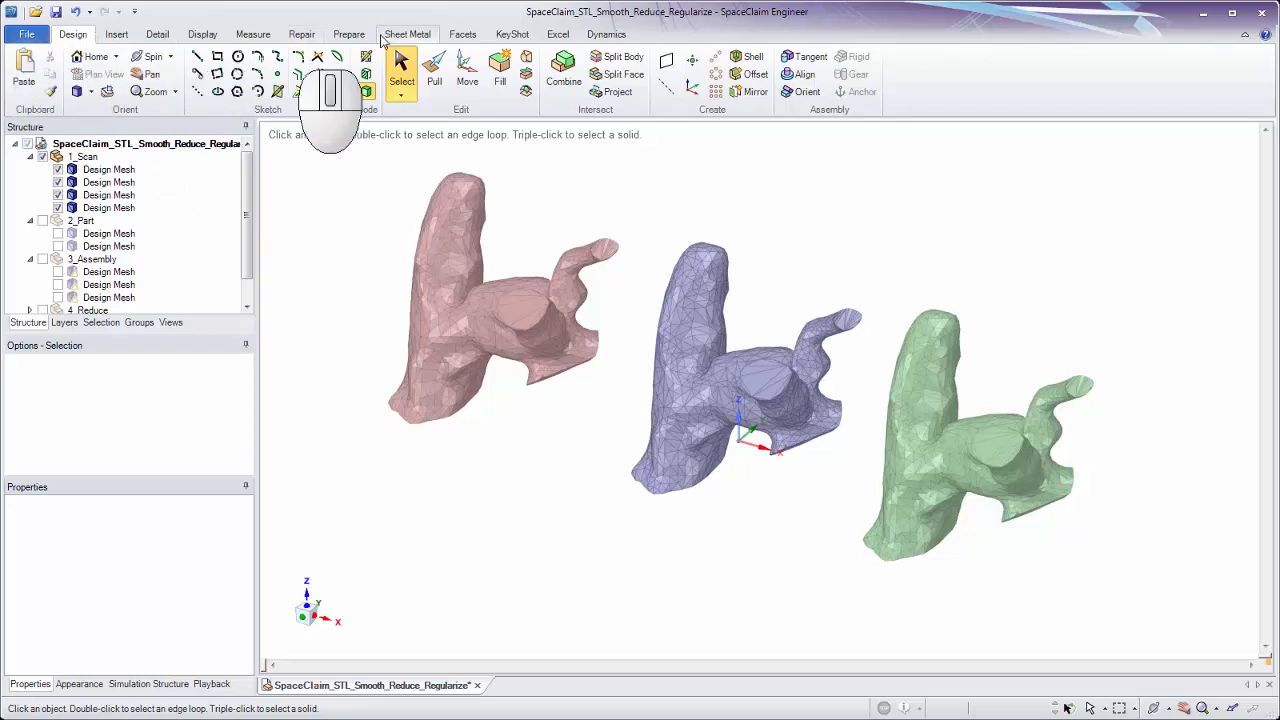
Smooth all facets of the red scan mesh with the Approximate type and a 60° angle threshold
click(459, 36)
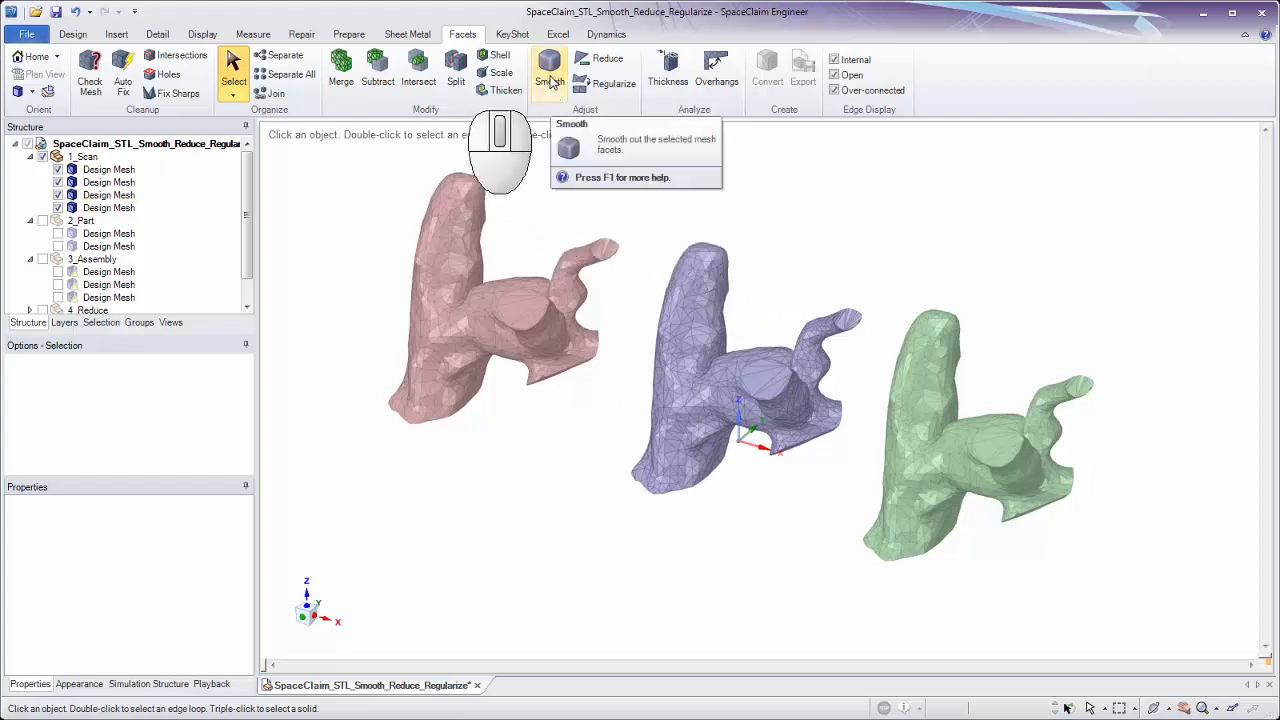
click(550, 80)
ctrl+middle_drag(523, 200, 528, 222)
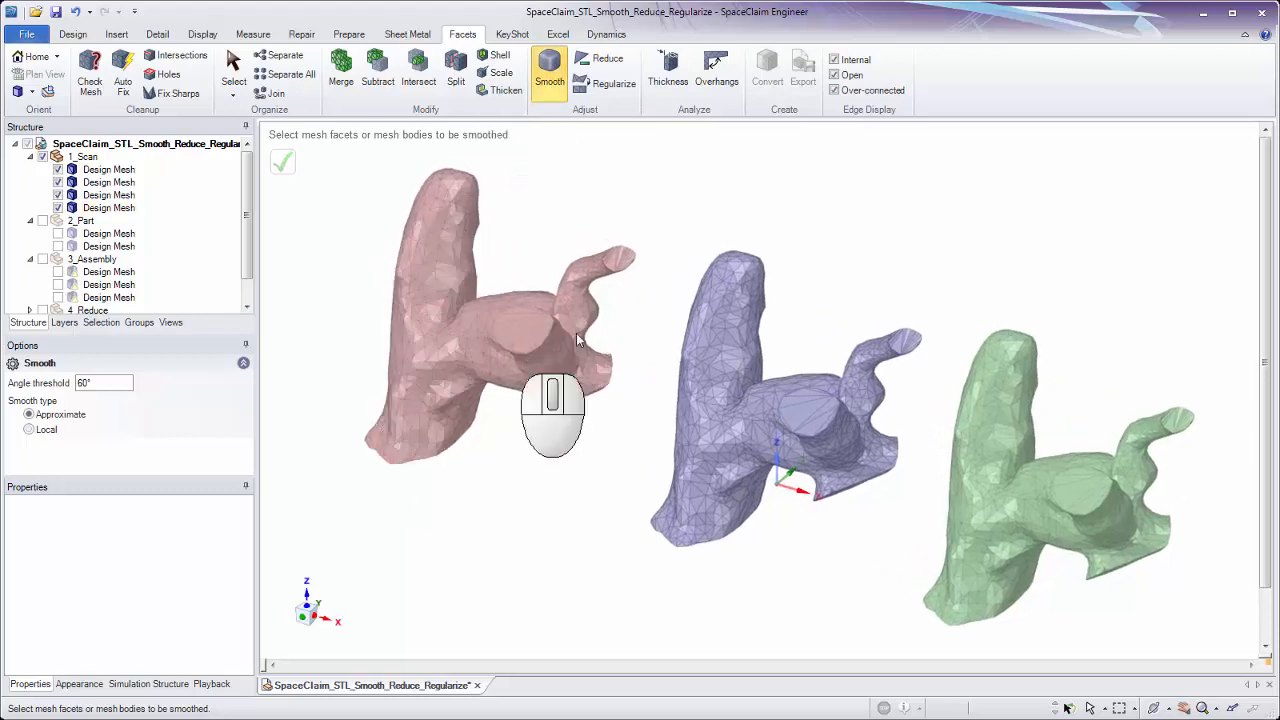
shift+middle_drag(615, 344, 655, 342)
drag(392, 165, 729, 520)
middle_drag(723, 449, 936, 286)
ctrl+middle_drag(511, 404, 534, 457)
click(530, 419)
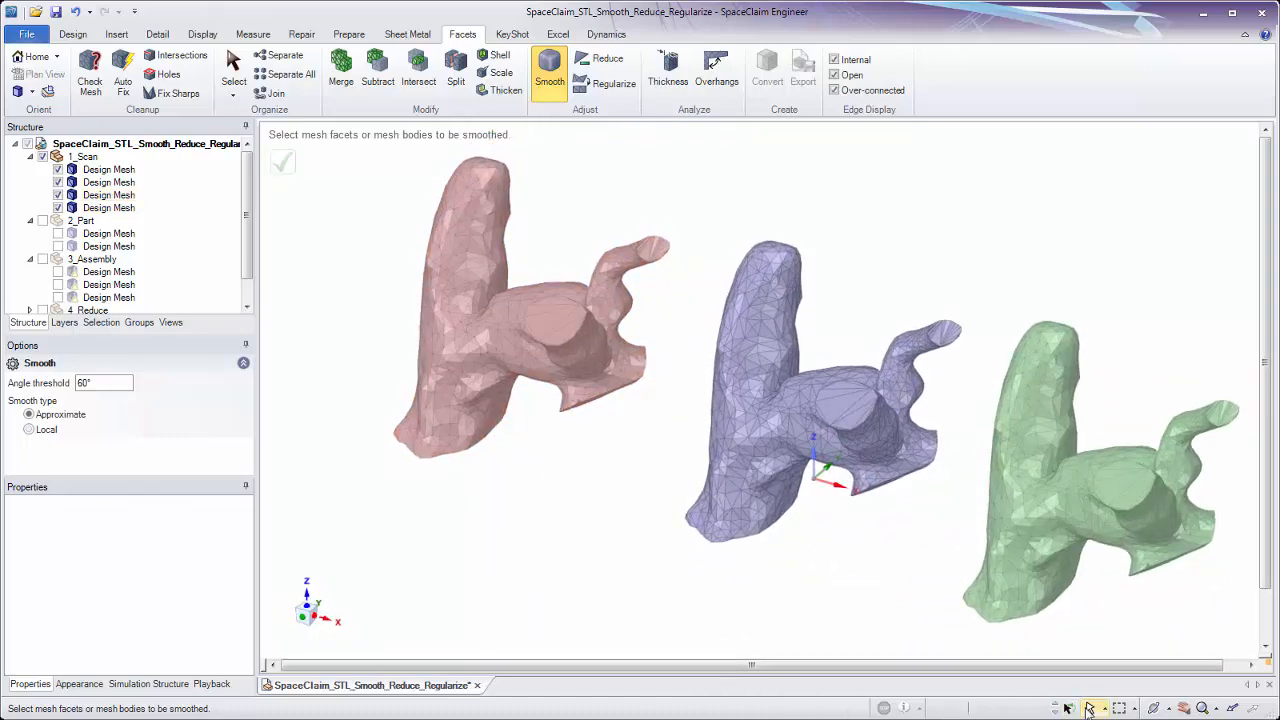
click(1104, 708)
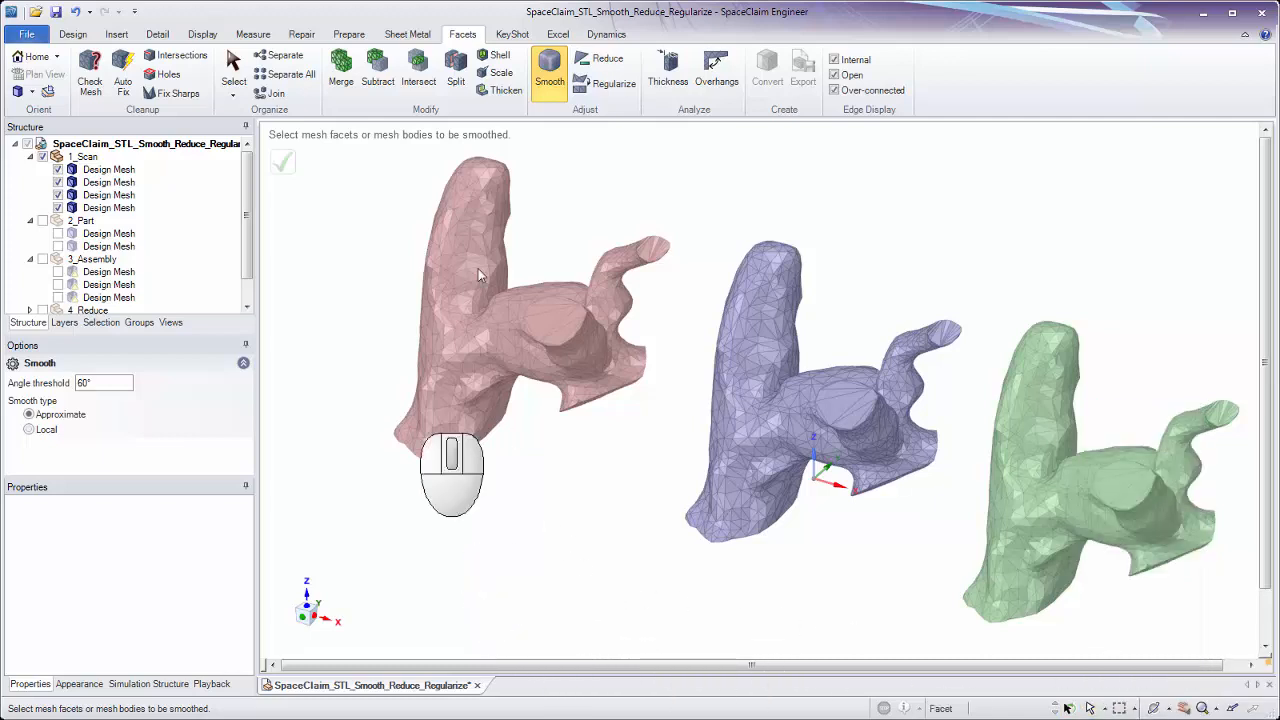
drag(337, 150, 677, 494)
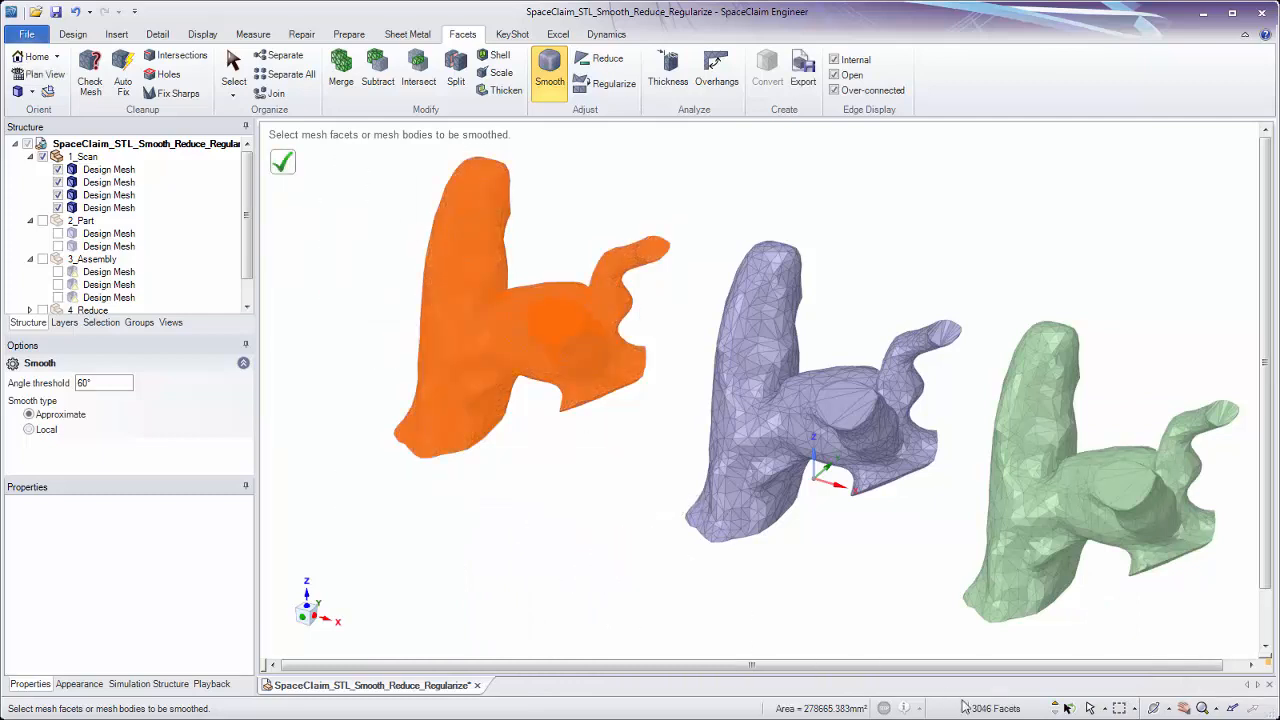
mouse_move(993, 712)
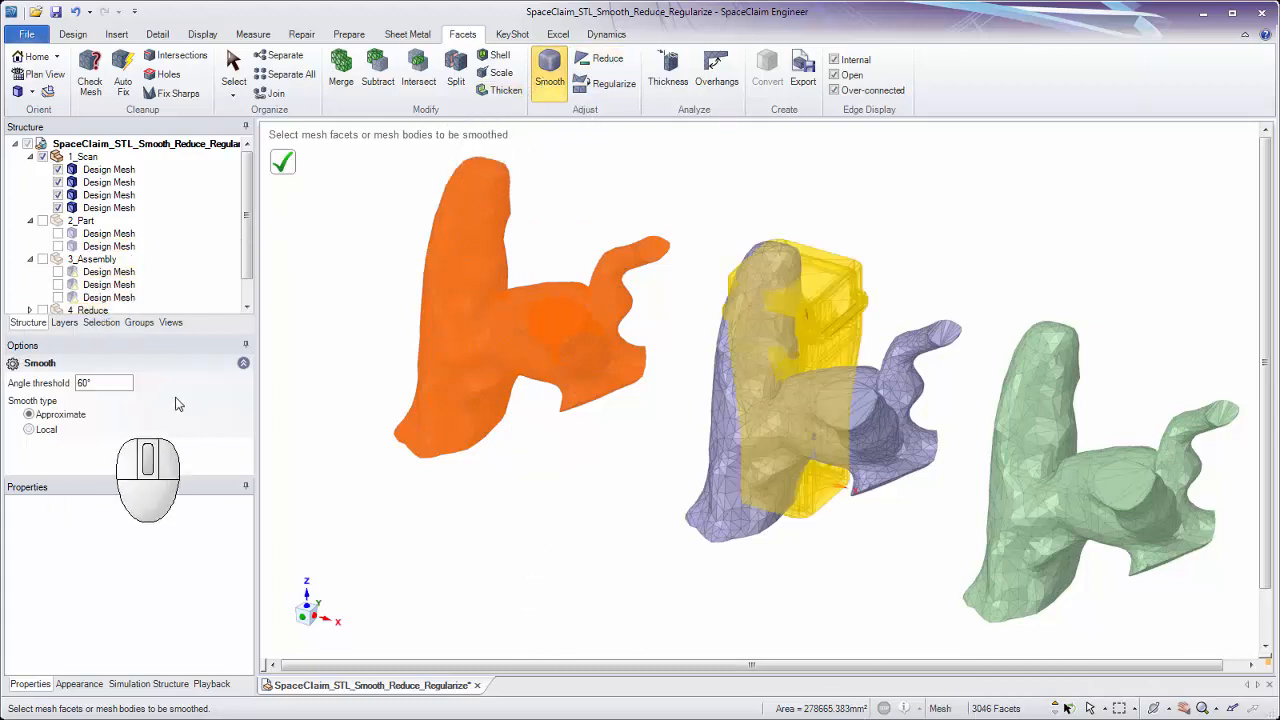
click(285, 172)
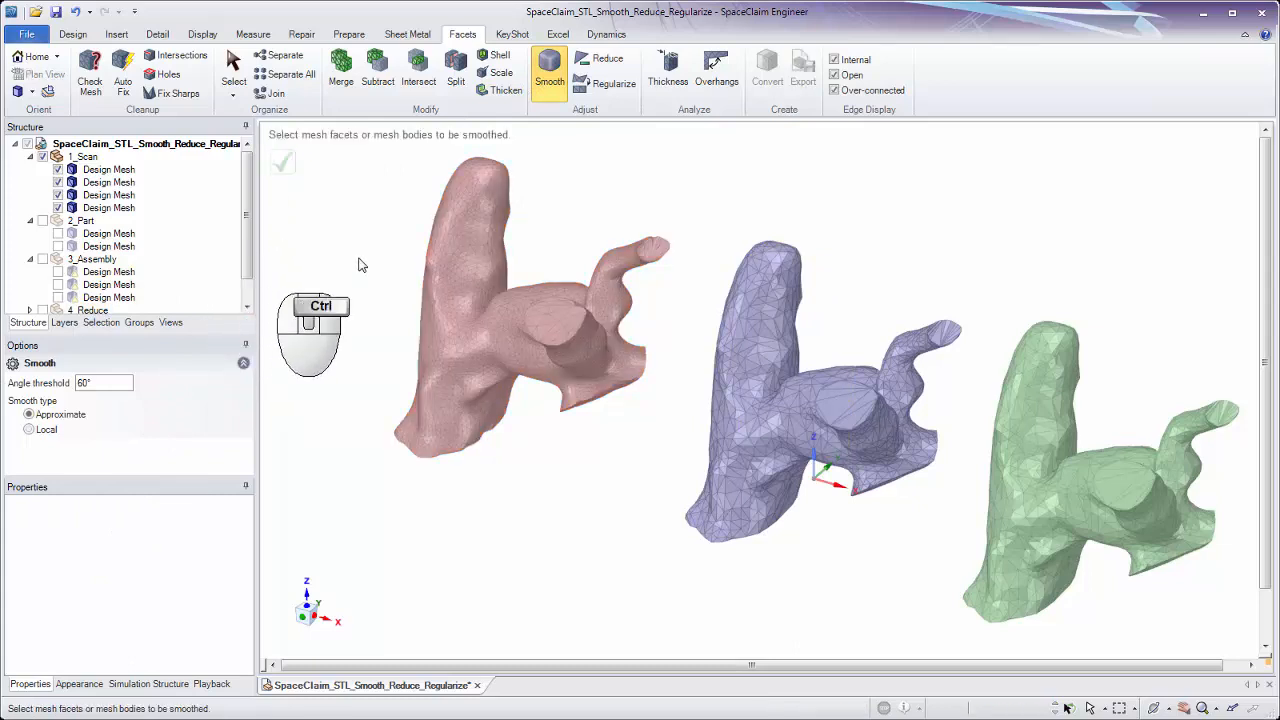
Examine the smoothed red mesh up close beside the blue one, and select all its facets to check the facet count
ctrl+middle_drag(362, 265, 348, 288)
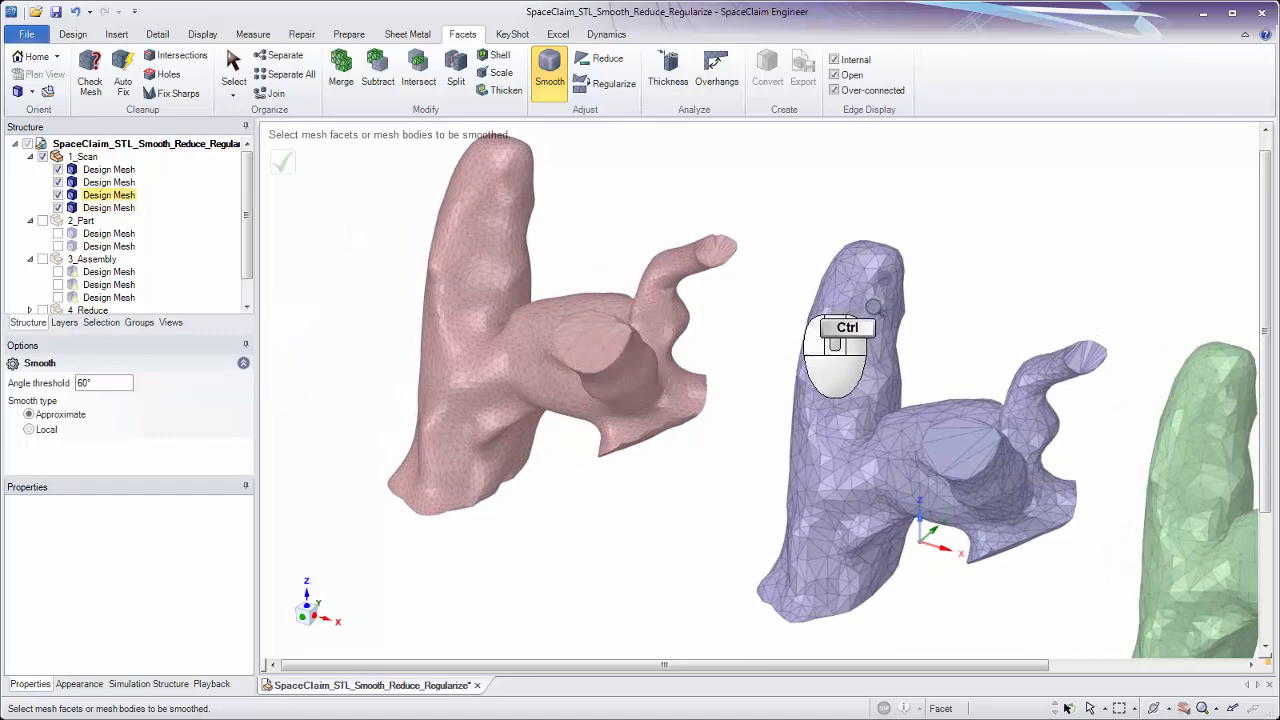
ctrl+middle_drag(845, 320, 844, 405)
middle_drag(820, 323, 883, 455)
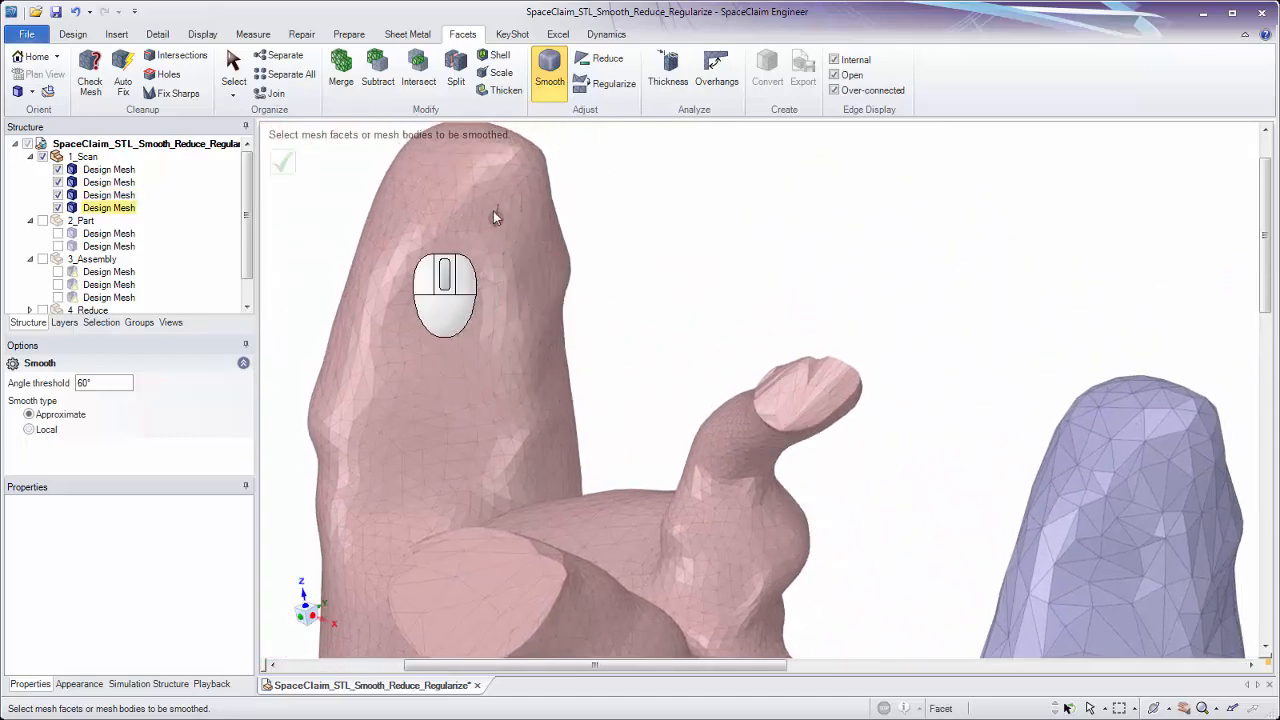
middle_drag(546, 243, 512, 243)
mouse_move(414, 223)
middle_down()
mouse_move(470, 265)
mouse_move(432, 274)
middle_up()
ctrl+middle_drag(668, 456, 669, 296)
shift+middle_drag(669, 296, 662, 236)
drag(366, 216, 732, 575)
shift+middle_drag(732, 575, 733, 555)
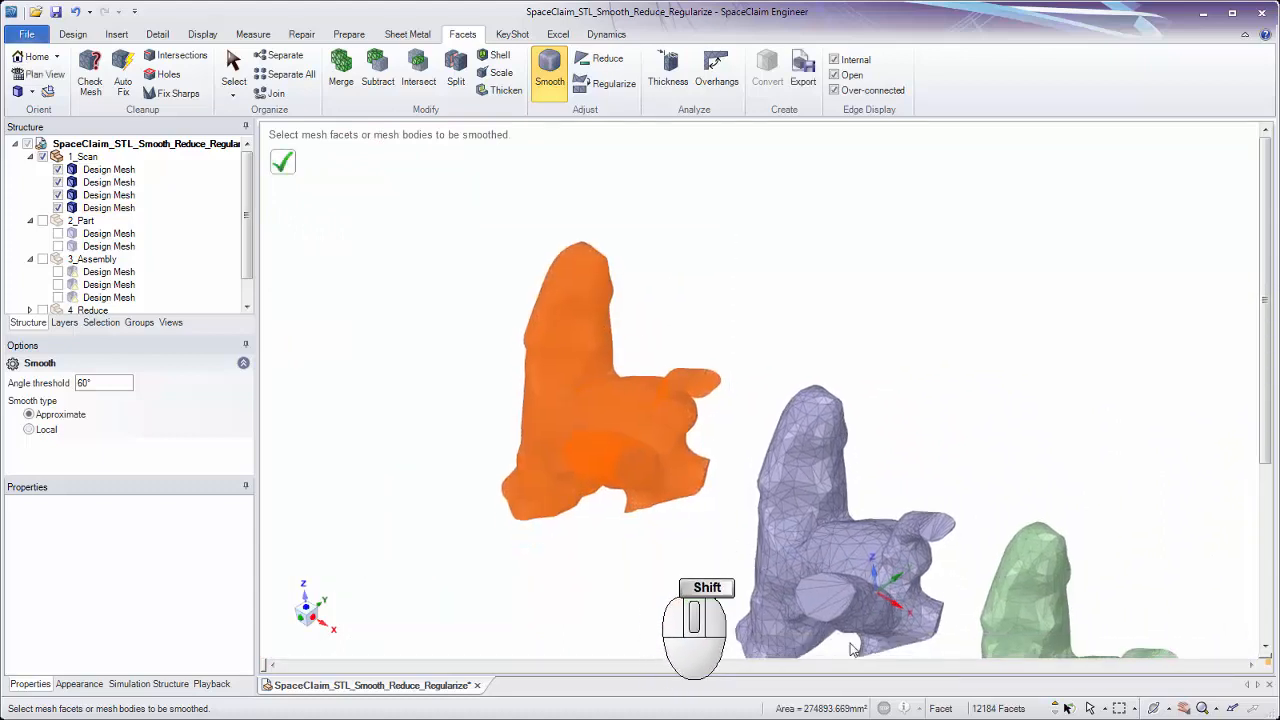
mouse_move(977, 710)
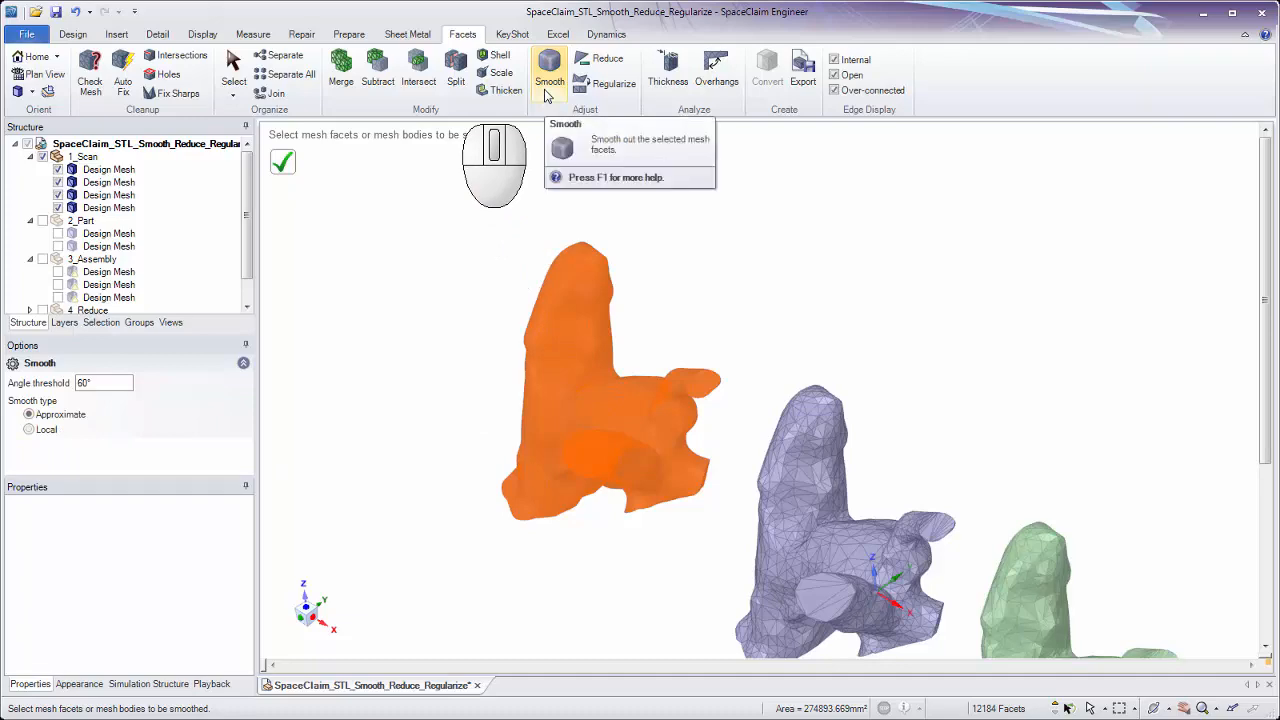
Read the Smooth tool's help on the angle threshold and the Approximate smooth type, and close the help
key(F1)
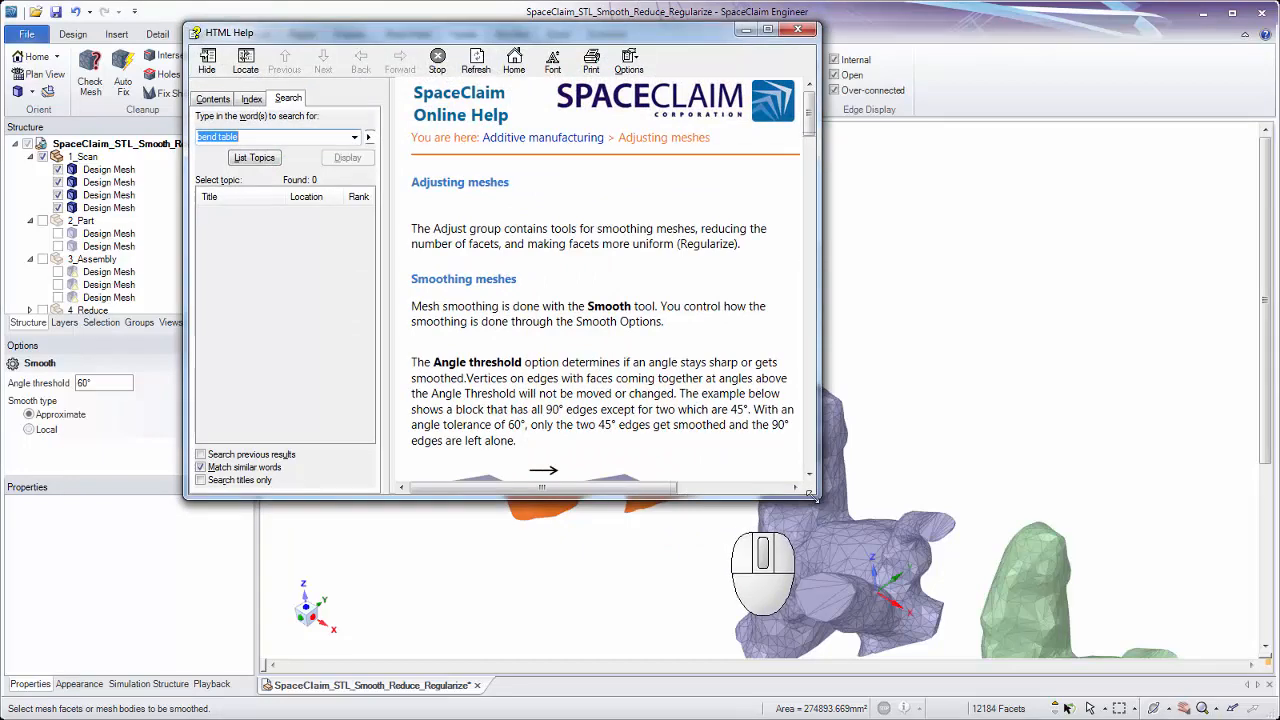
drag(810, 494, 1192, 598)
scroll(882, 384, down, 3)
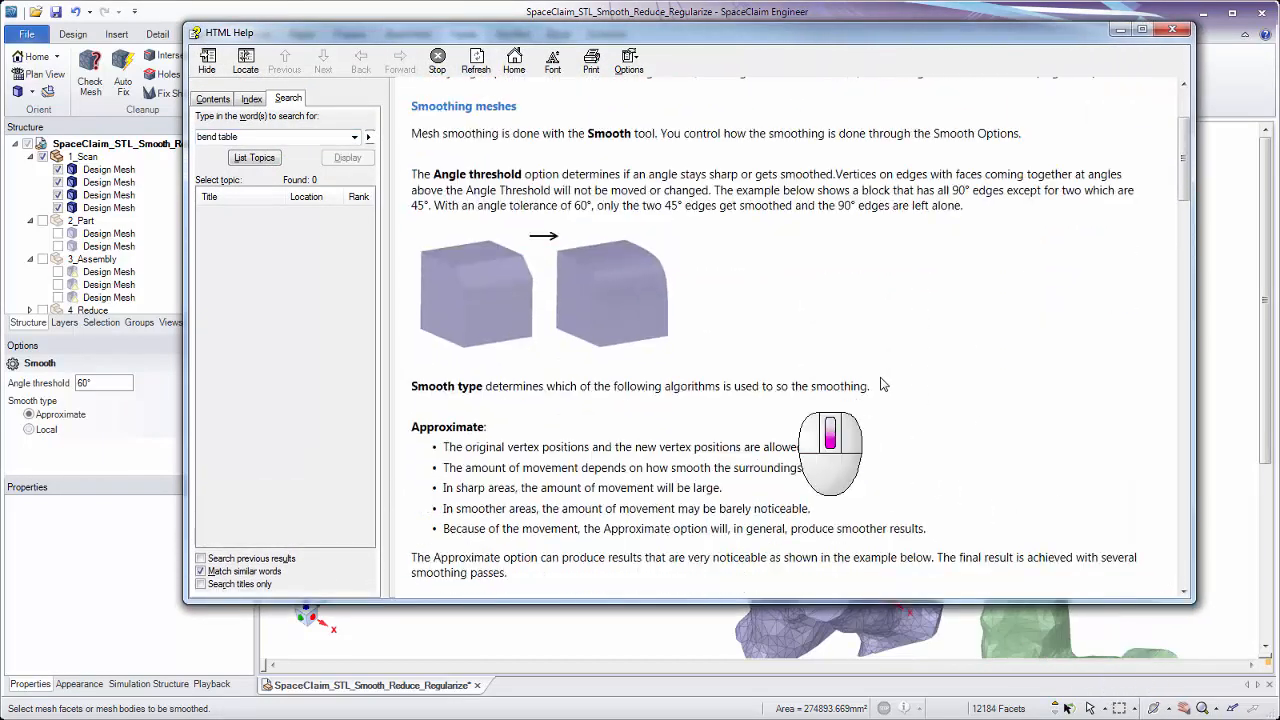
scroll(882, 384, down, 2)
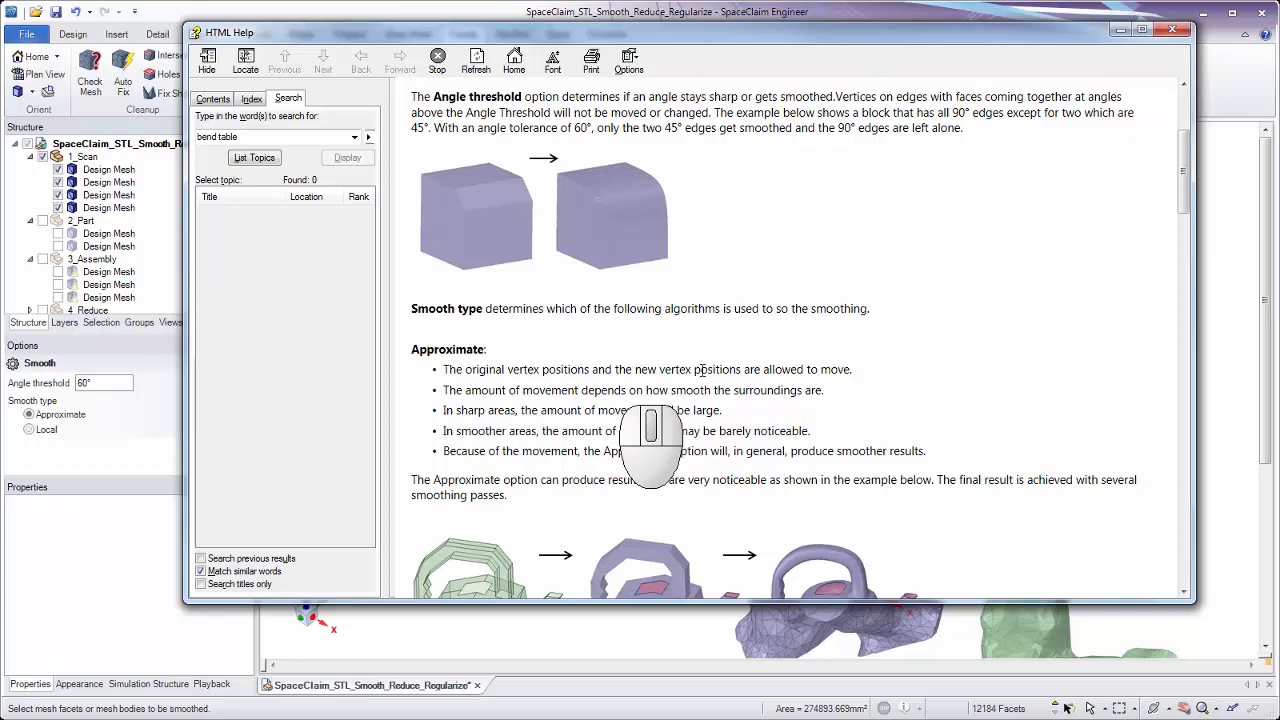
scroll(703, 371, down, 4)
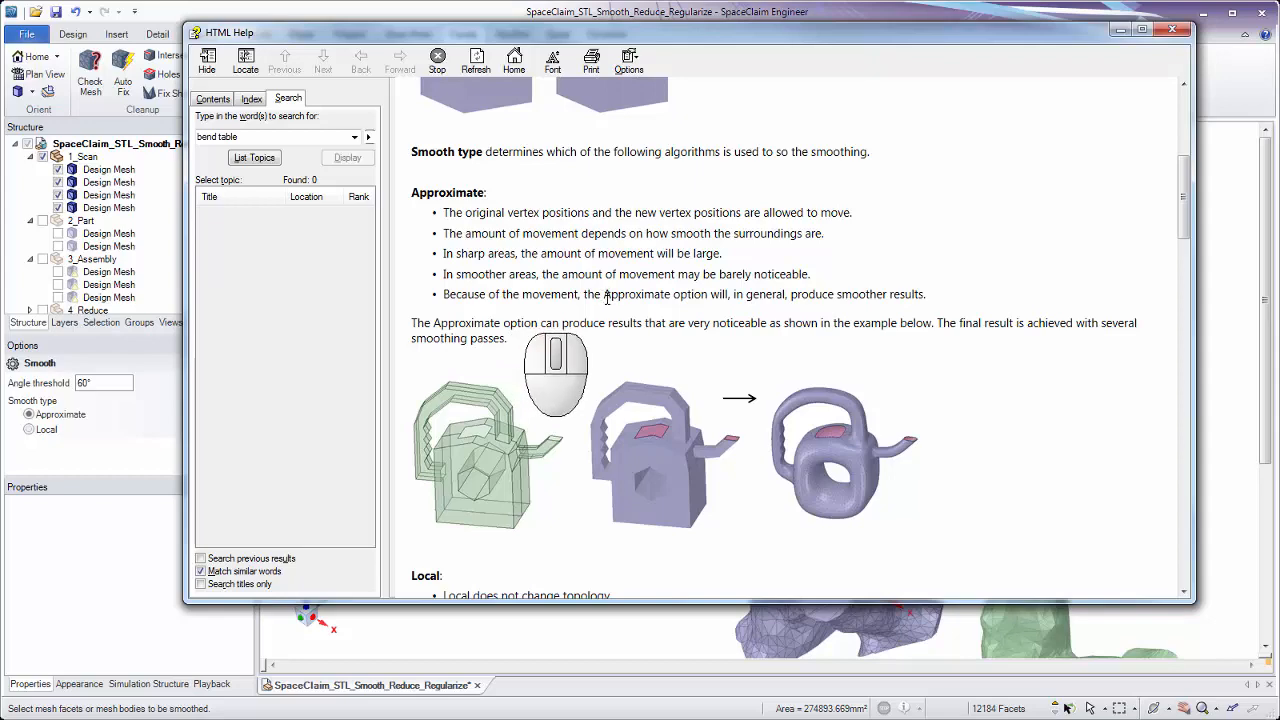
scroll(607, 297, up, 6)
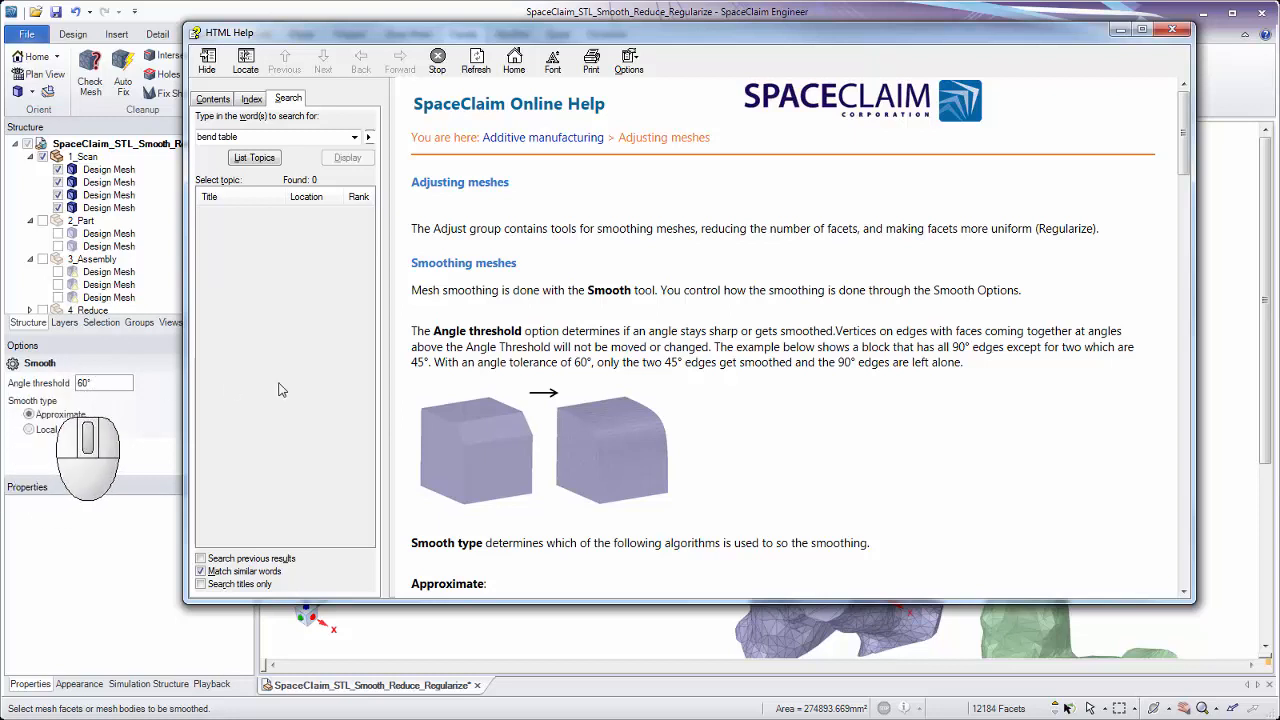
ctrl+scroll(543, 510, up, 3)
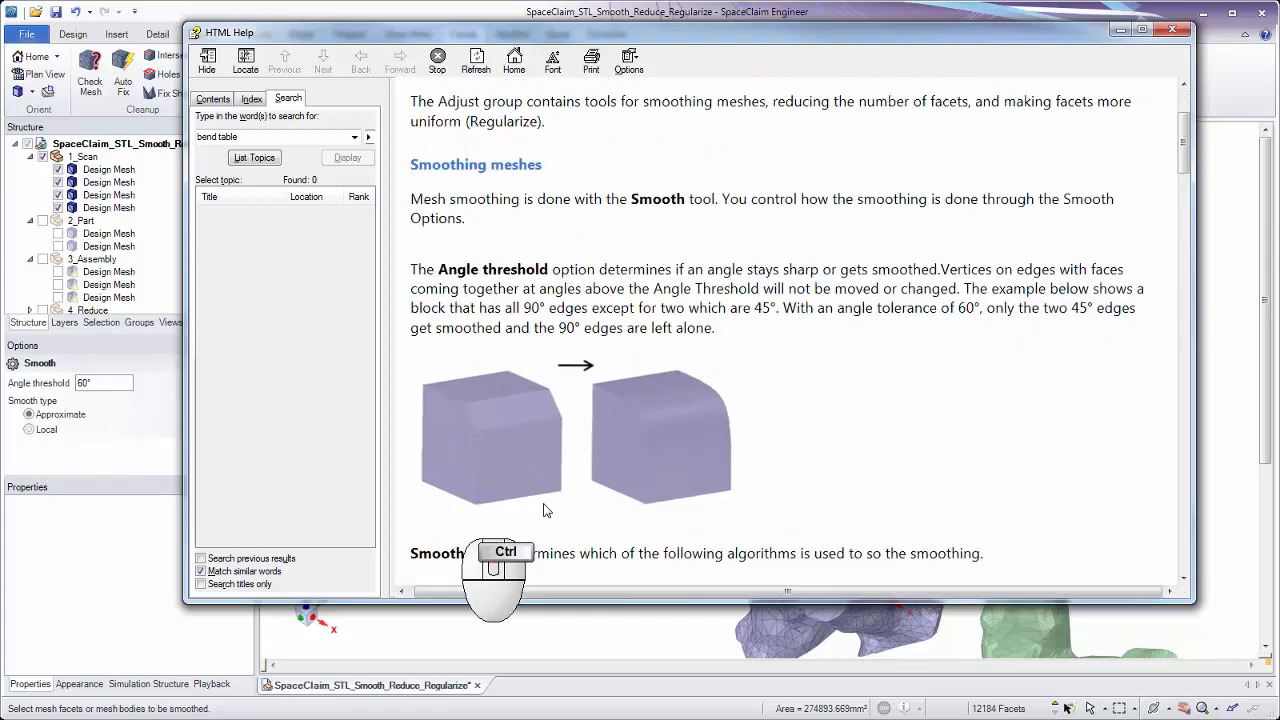
drag(600, 592, 535, 592)
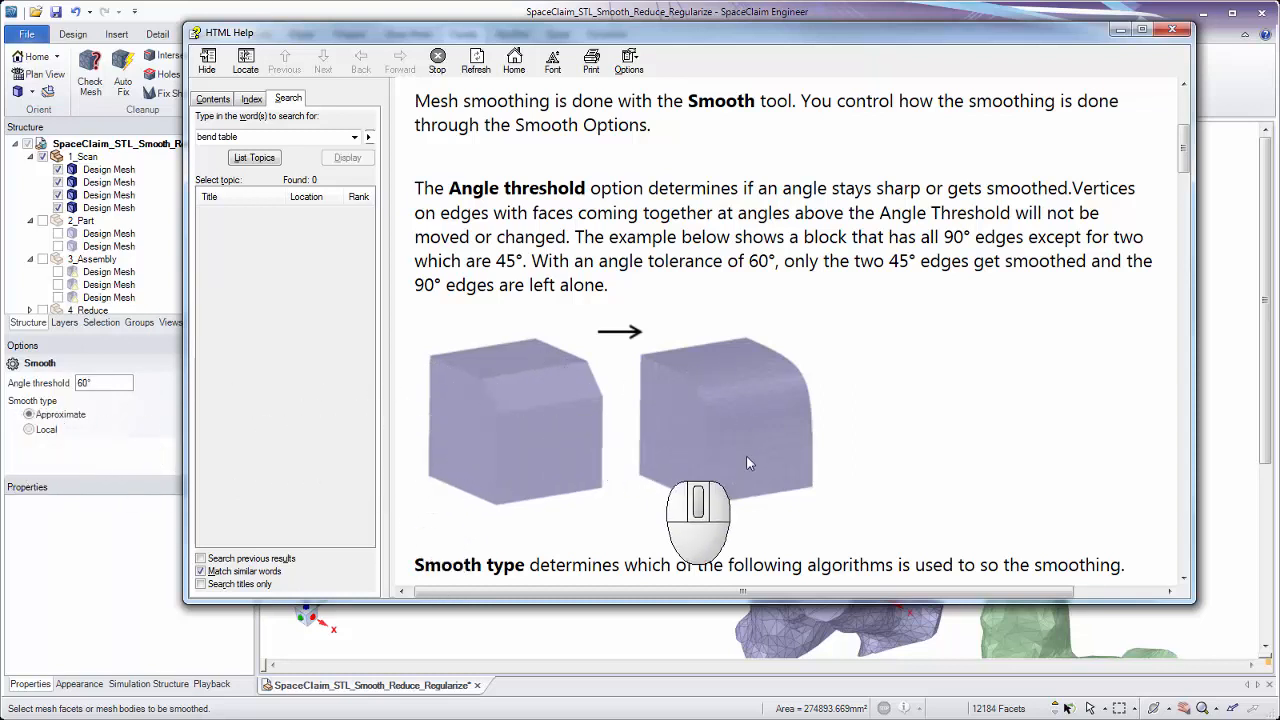
click(1176, 33)
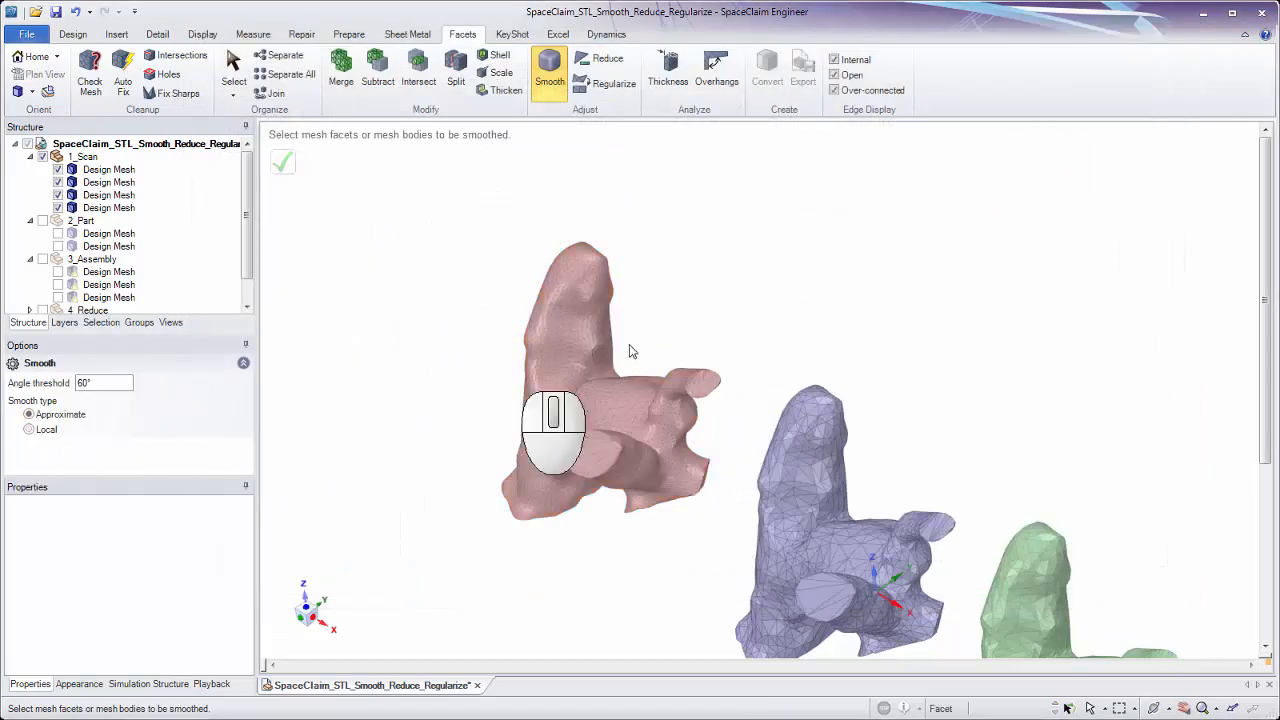
Smooth all facets of the red scan mesh a second time with the Approximate type, and inspect the surface
ctrl+middle_drag(632, 347, 649, 260)
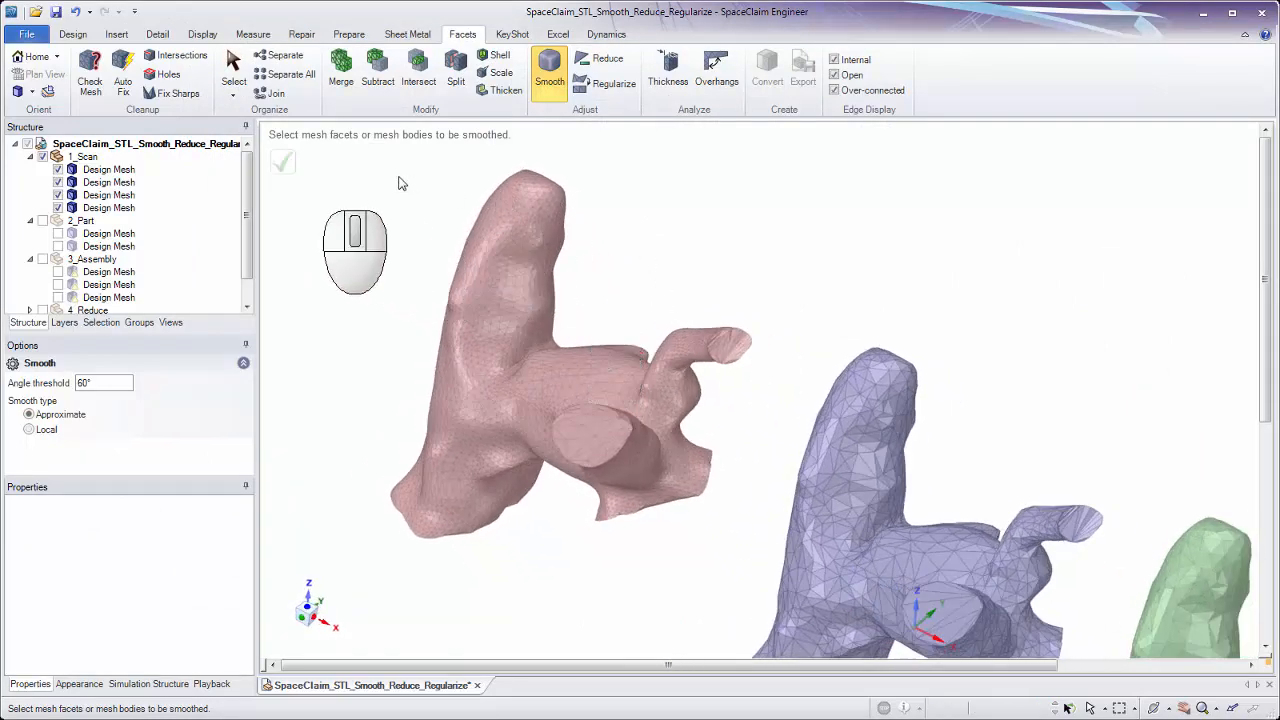
ctrl+middle_drag(398, 183, 408, 177)
drag(323, 157, 686, 517)
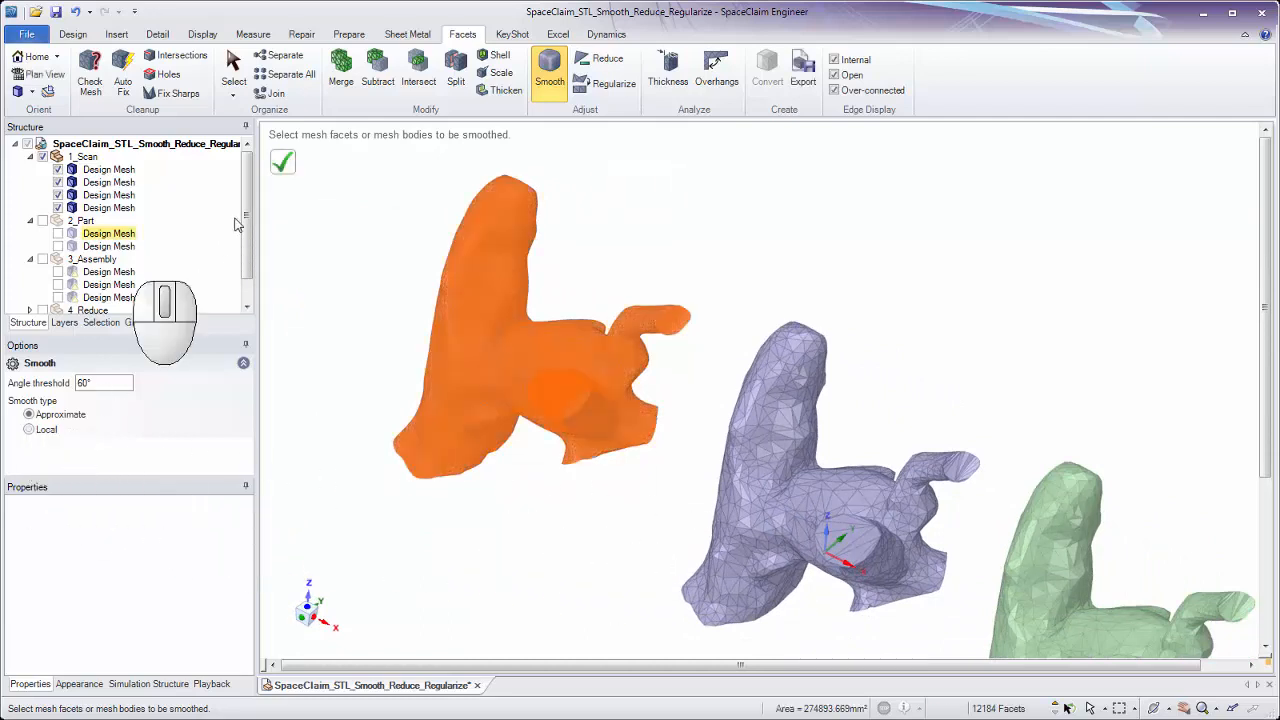
click(290, 170)
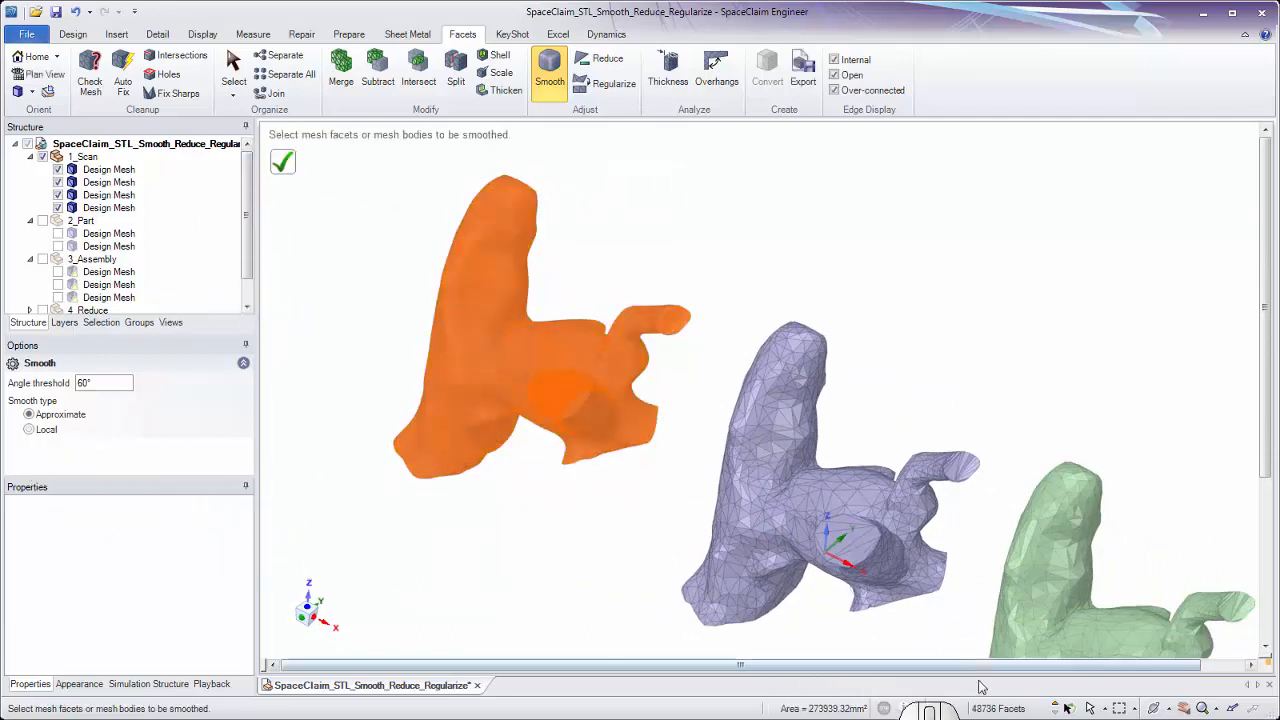
click(523, 430)
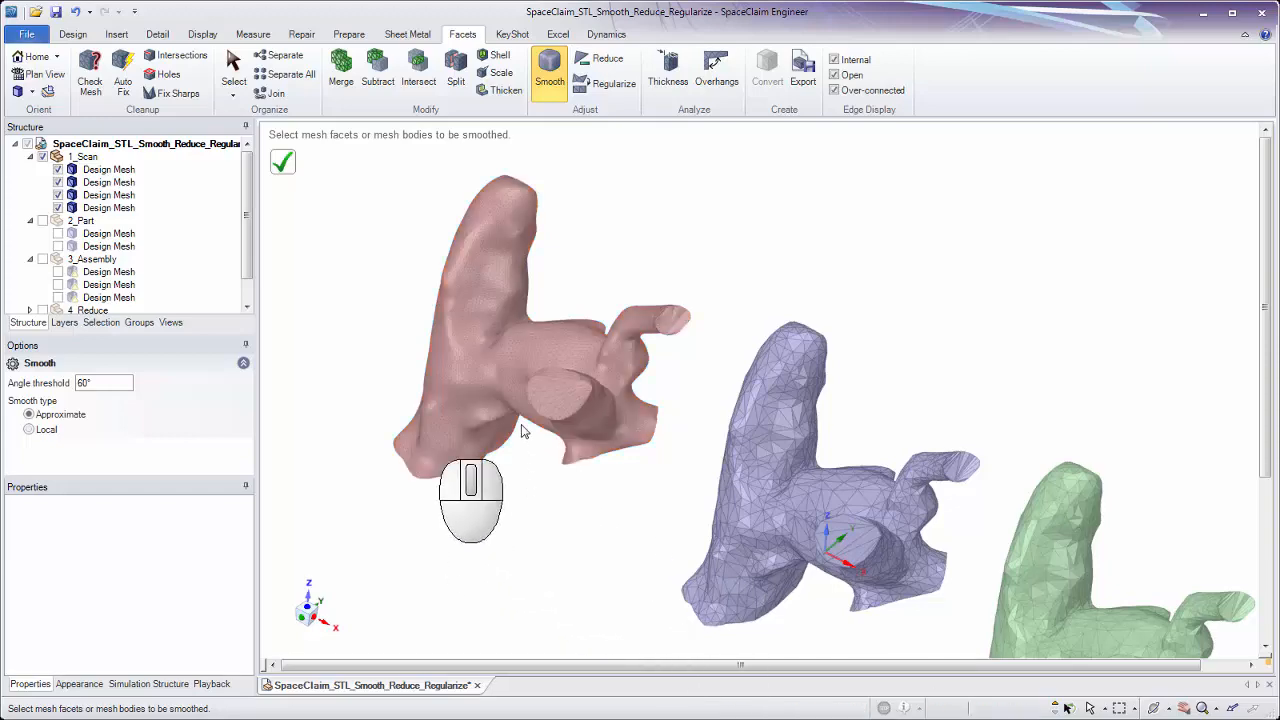
ctrl+middle_drag(523, 430, 581, 671)
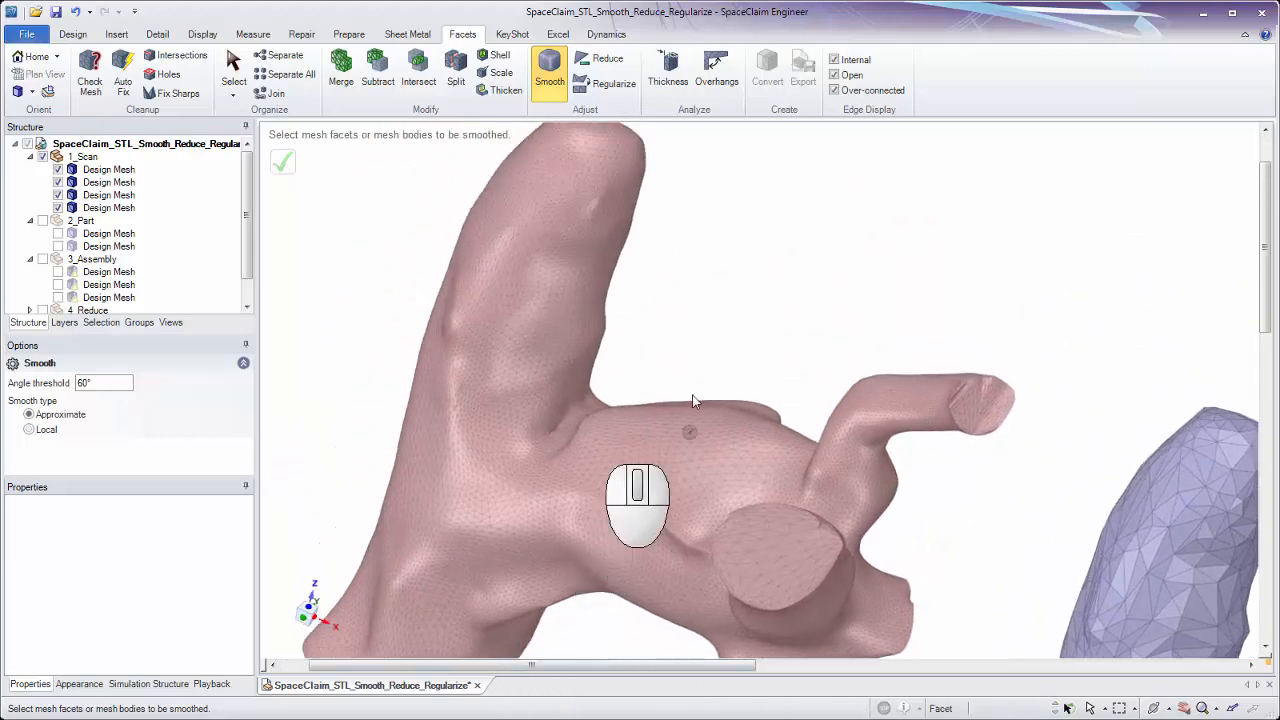
shift+middle_drag(694, 400, 591, 251)
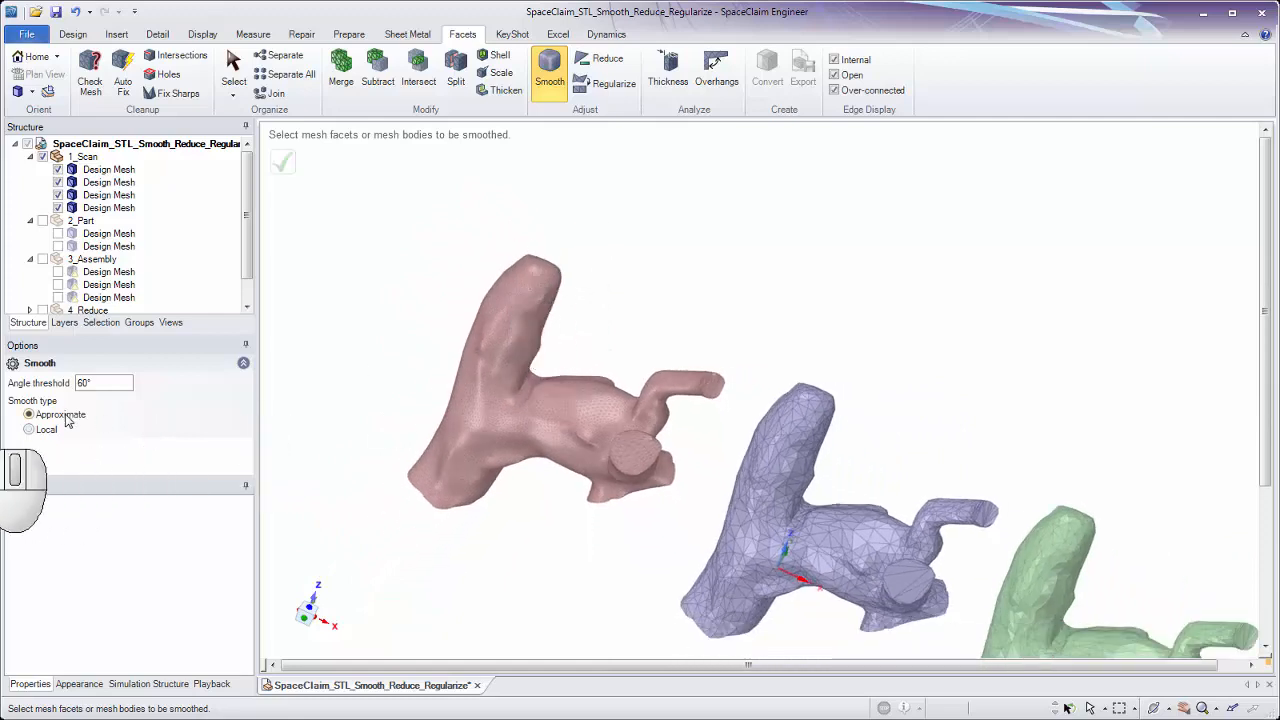
Set the smooth type to Local and hide the smoothed red scan mesh
shift+middle_drag(625, 475, 557, 424)
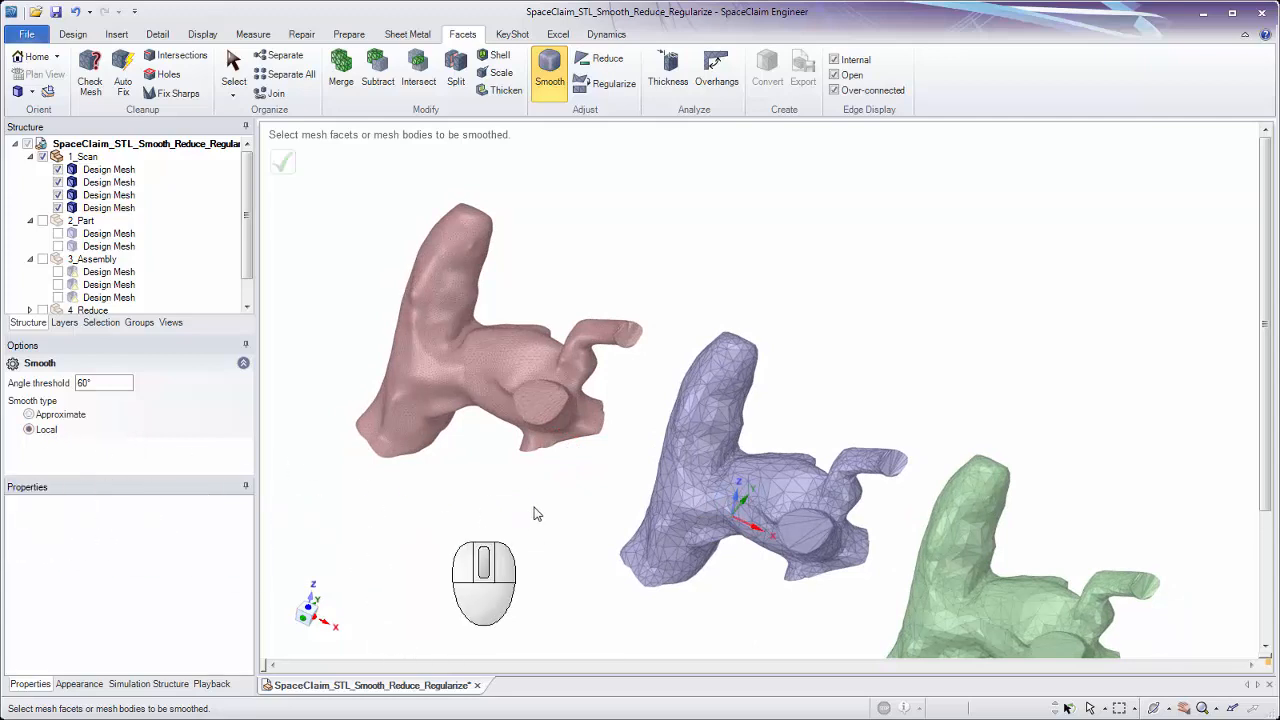
shift+middle_drag(537, 500, 537, 498)
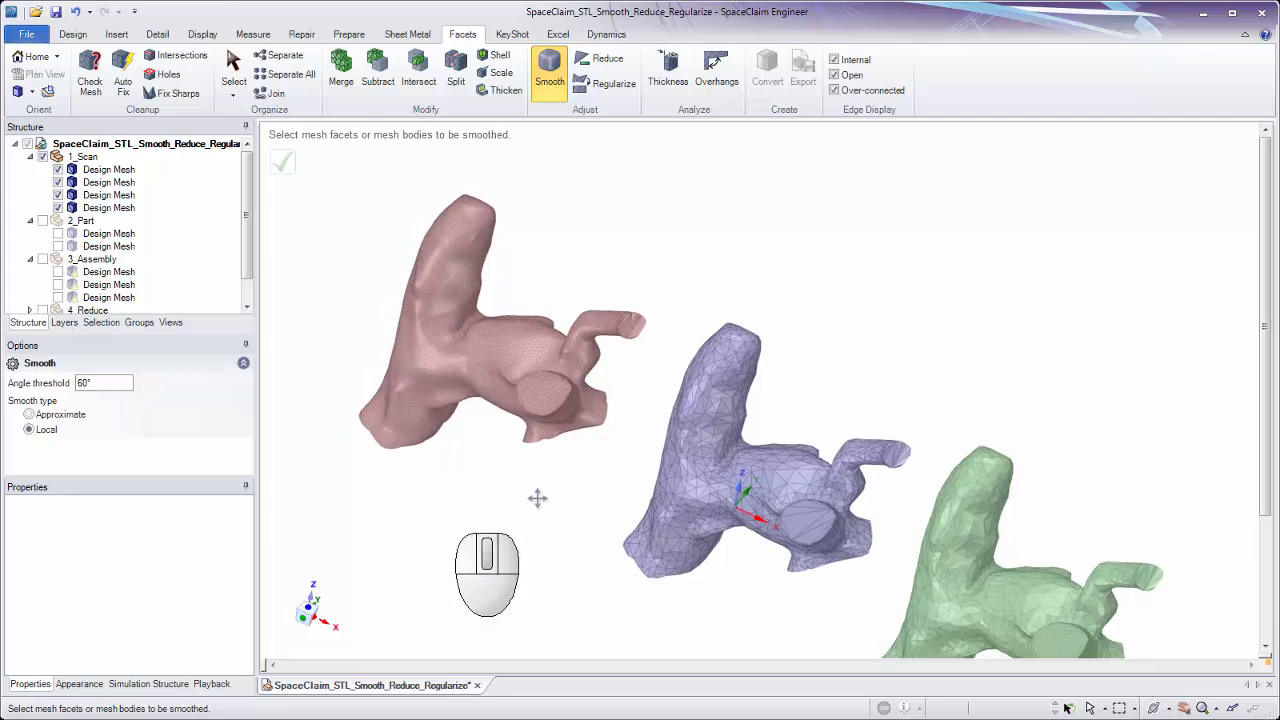
click(57, 208)
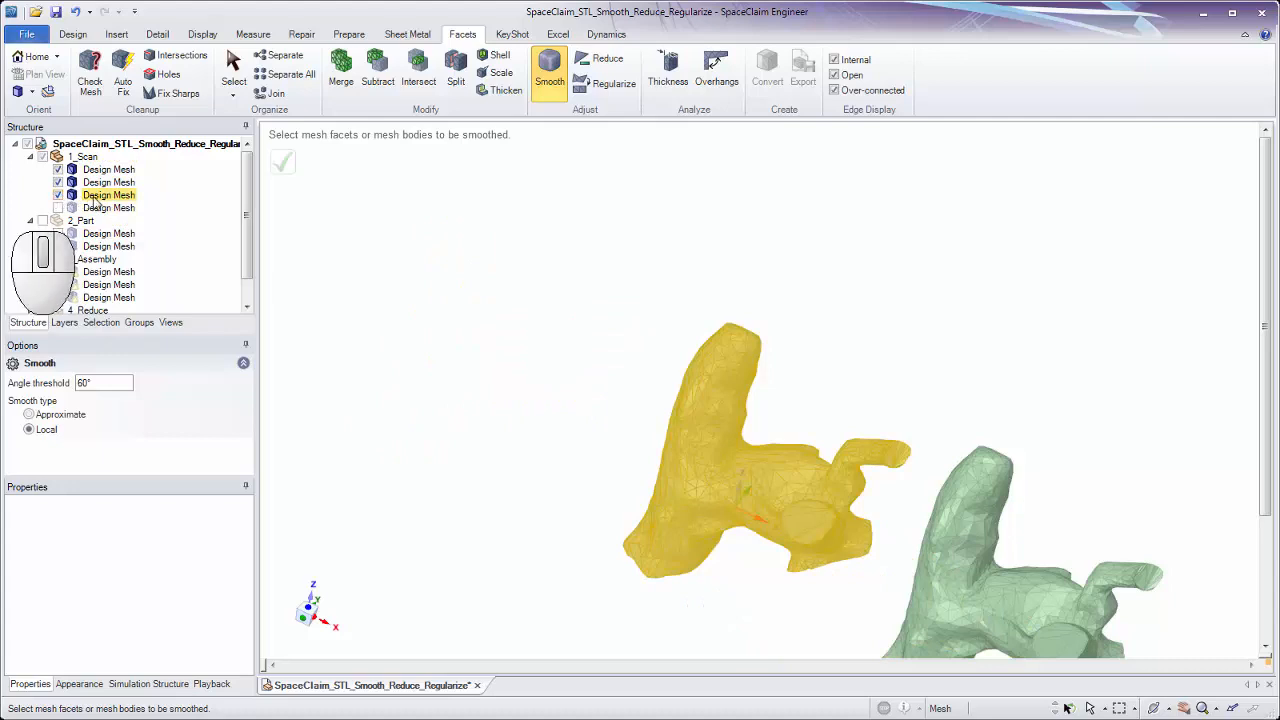
Hide the overlapping copy of the blue scan mesh and smooth all facets of the remaining blue mesh with the Local type
click(57, 195)
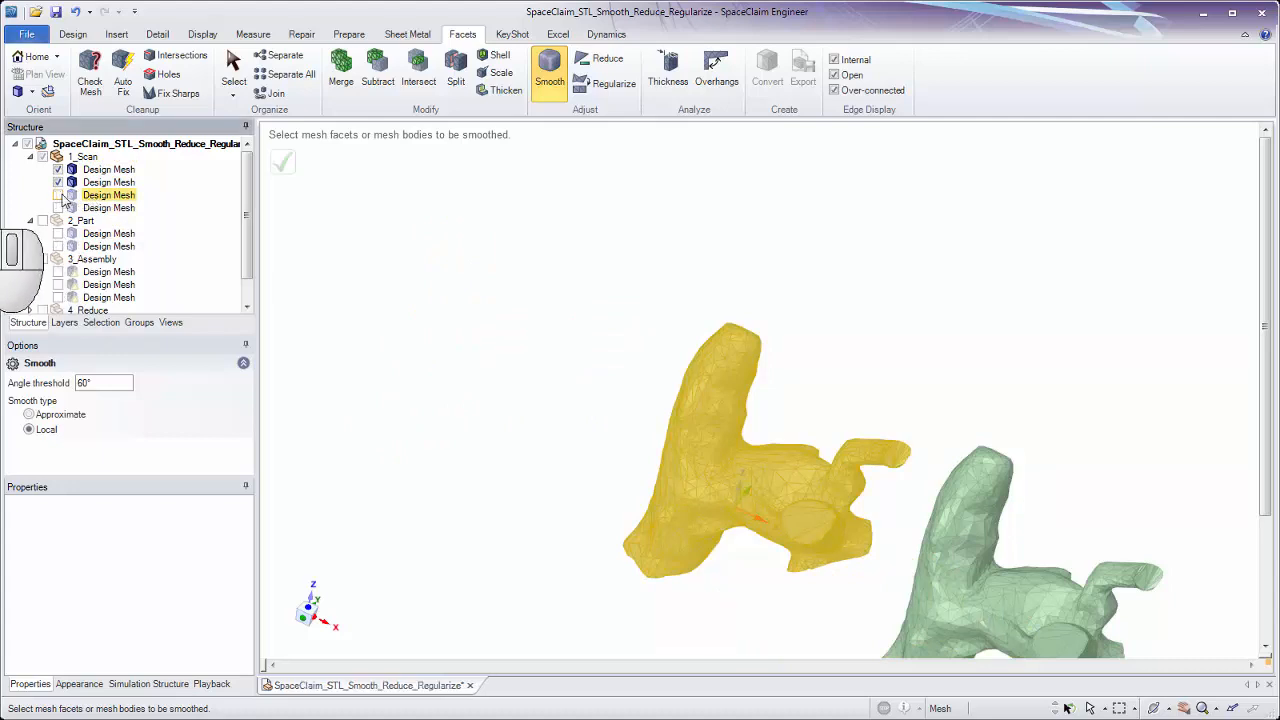
shift+middle_drag(484, 368, 406, 309)
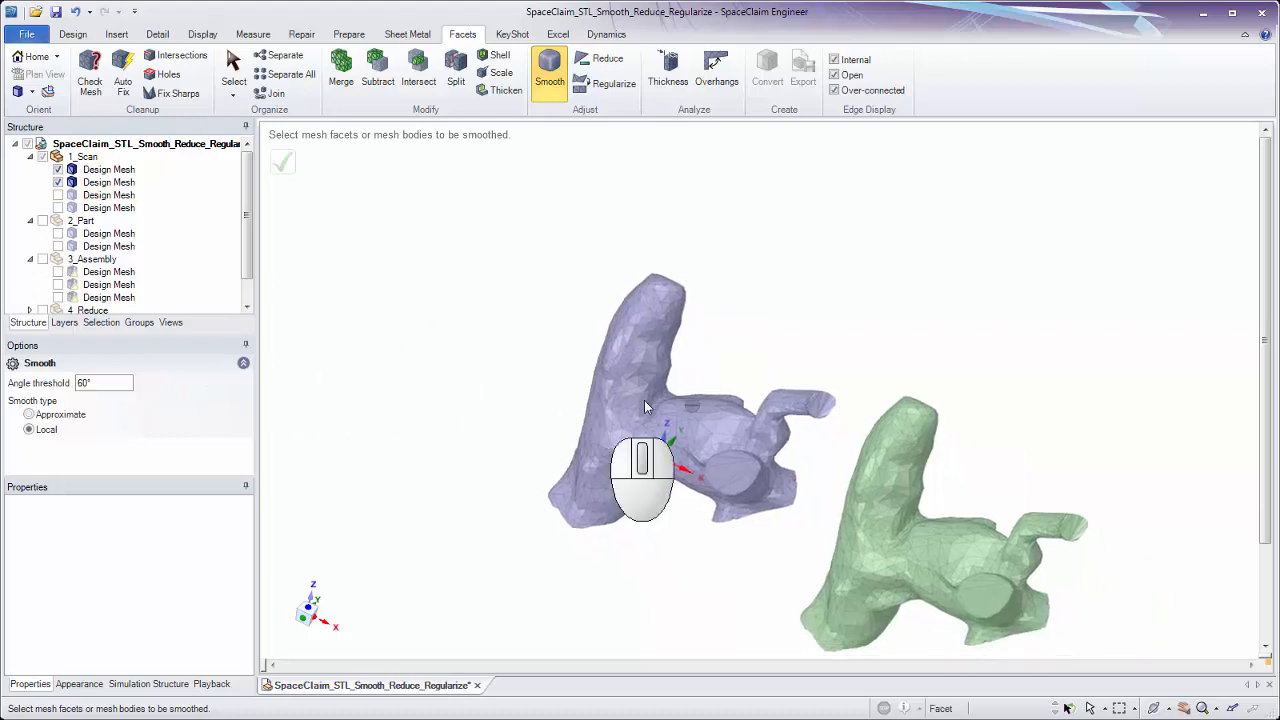
drag(426, 217, 836, 535)
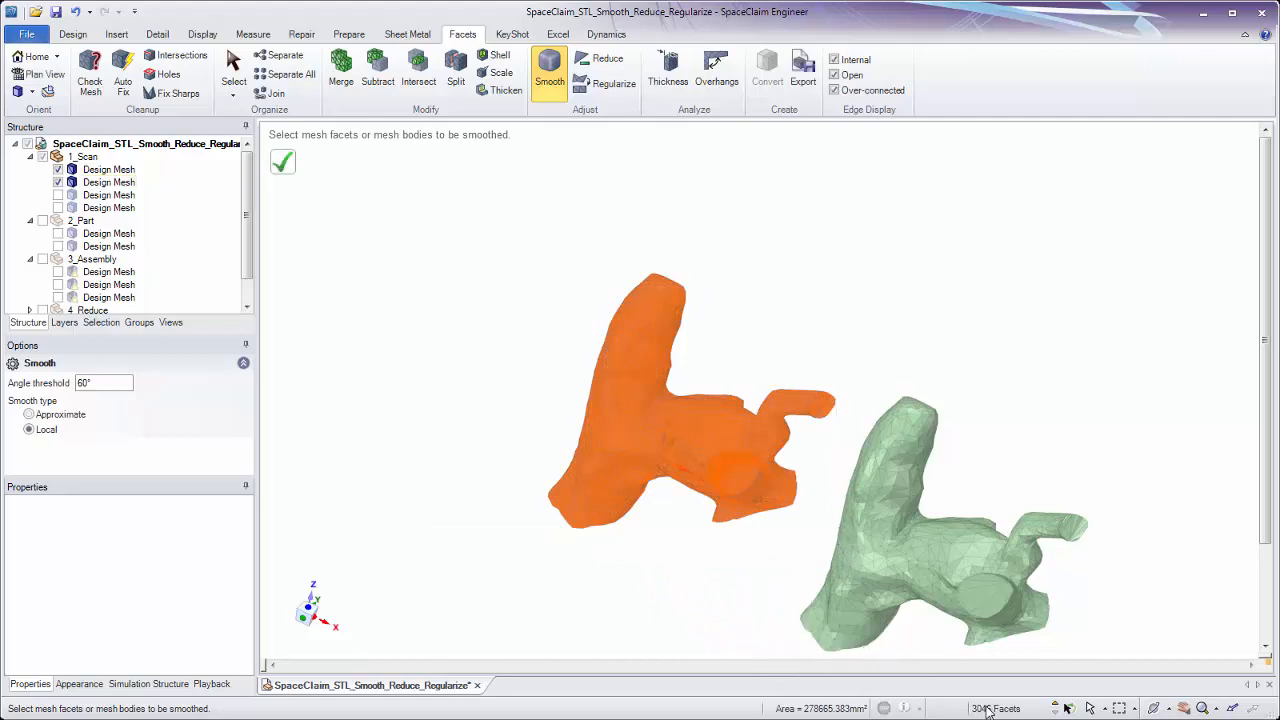
ctrl+middle_drag(814, 451, 806, 535)
shift+middle_drag(835, 467, 882, 483)
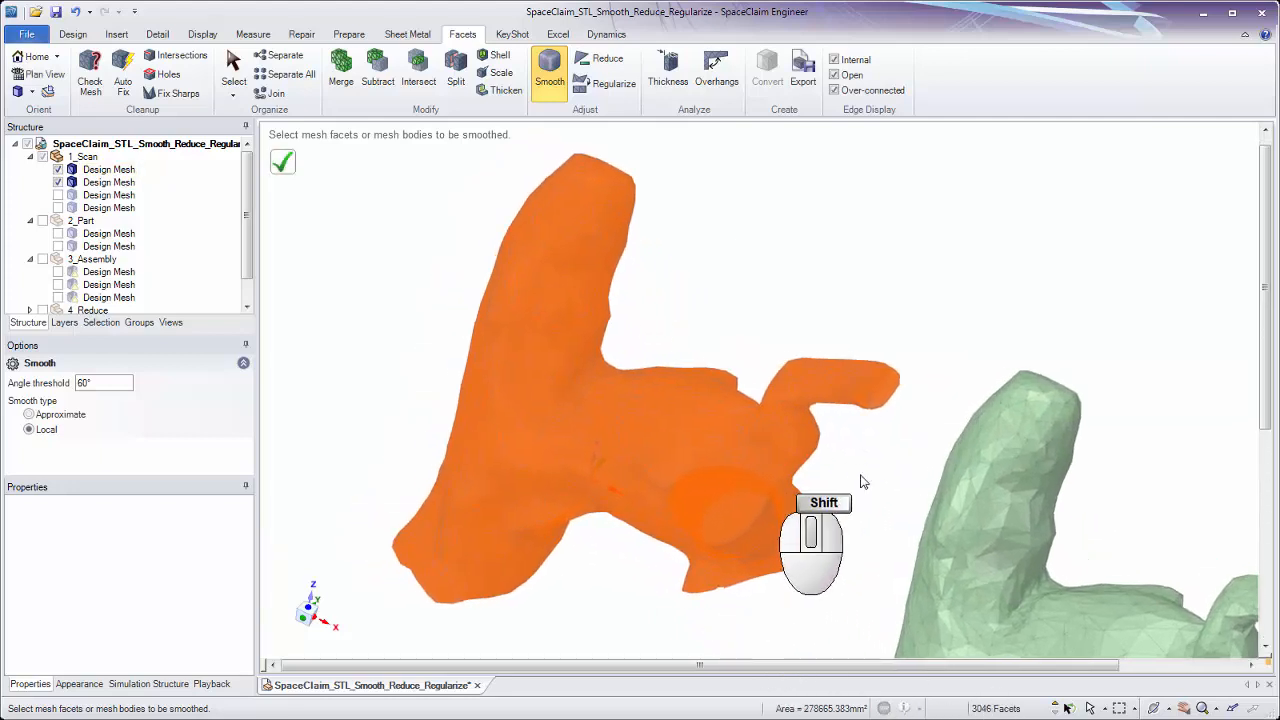
click(286, 166)
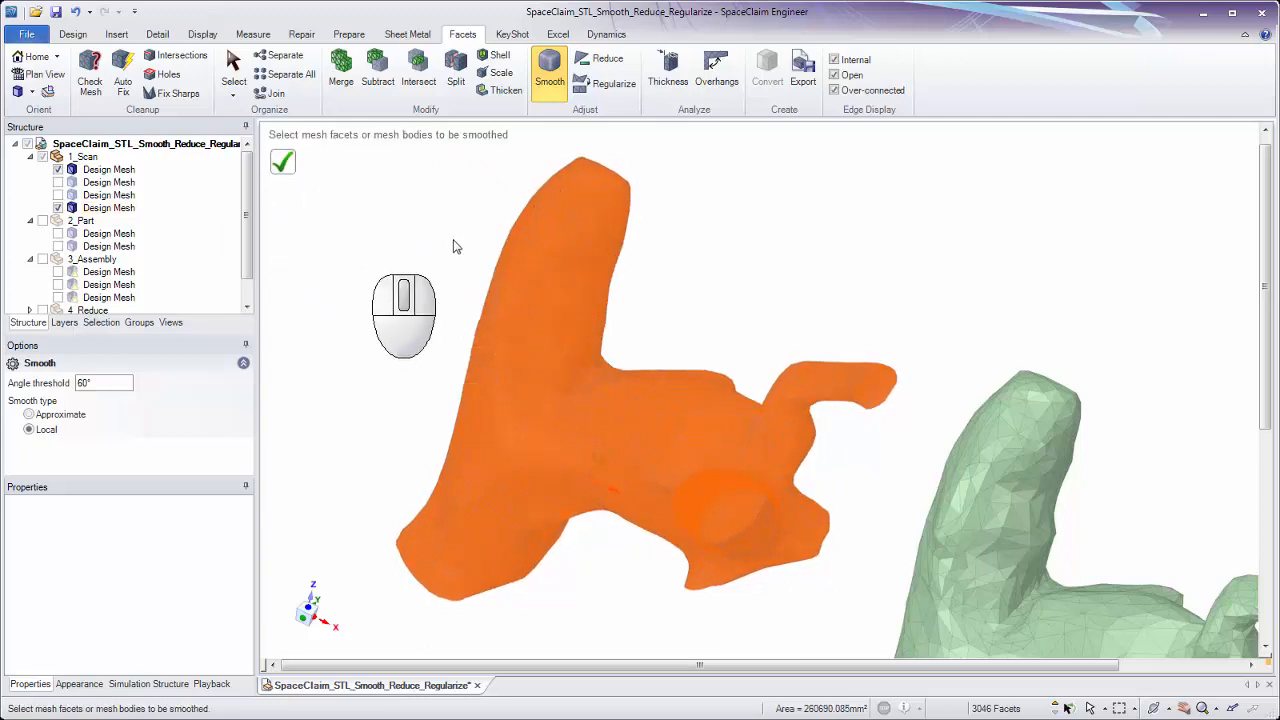
Exit the Smooth tool and examine the locally smoothed blue mesh up close, comparing its outline with the hidden unsmoothed copy
key(Escape)
key(Escape)
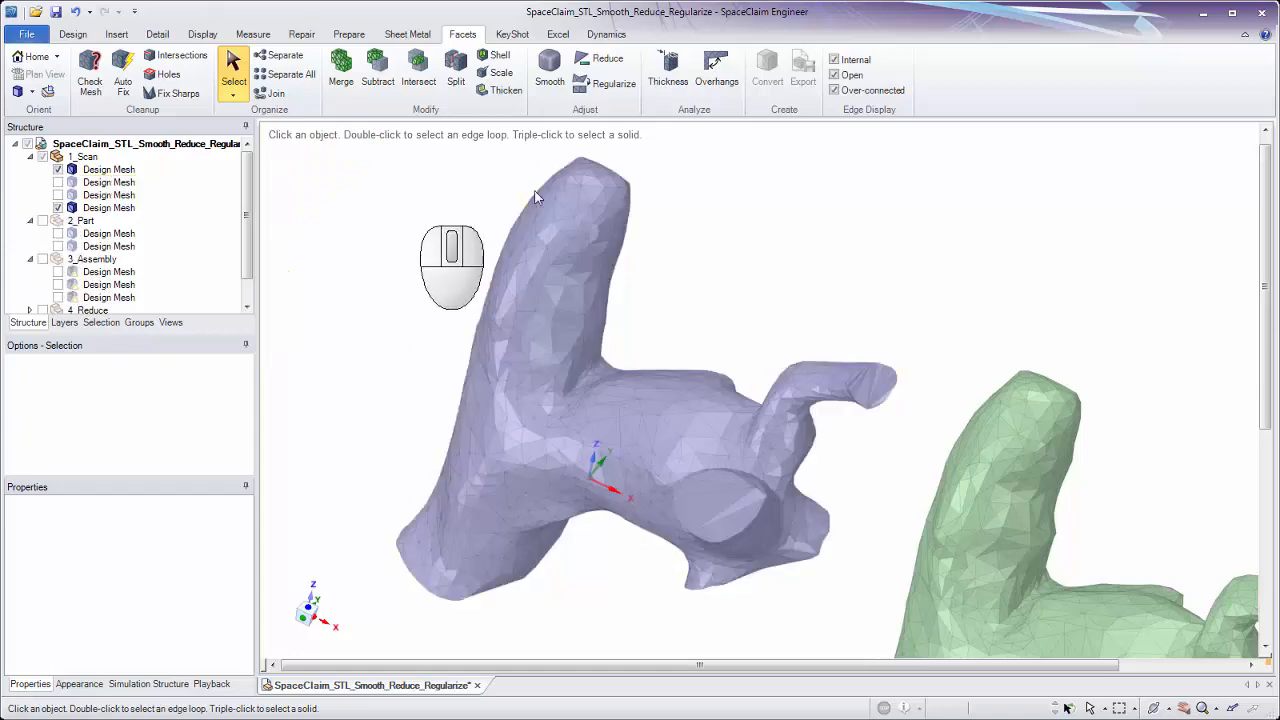
ctrl+middle_drag(516, 175, 518, 342)
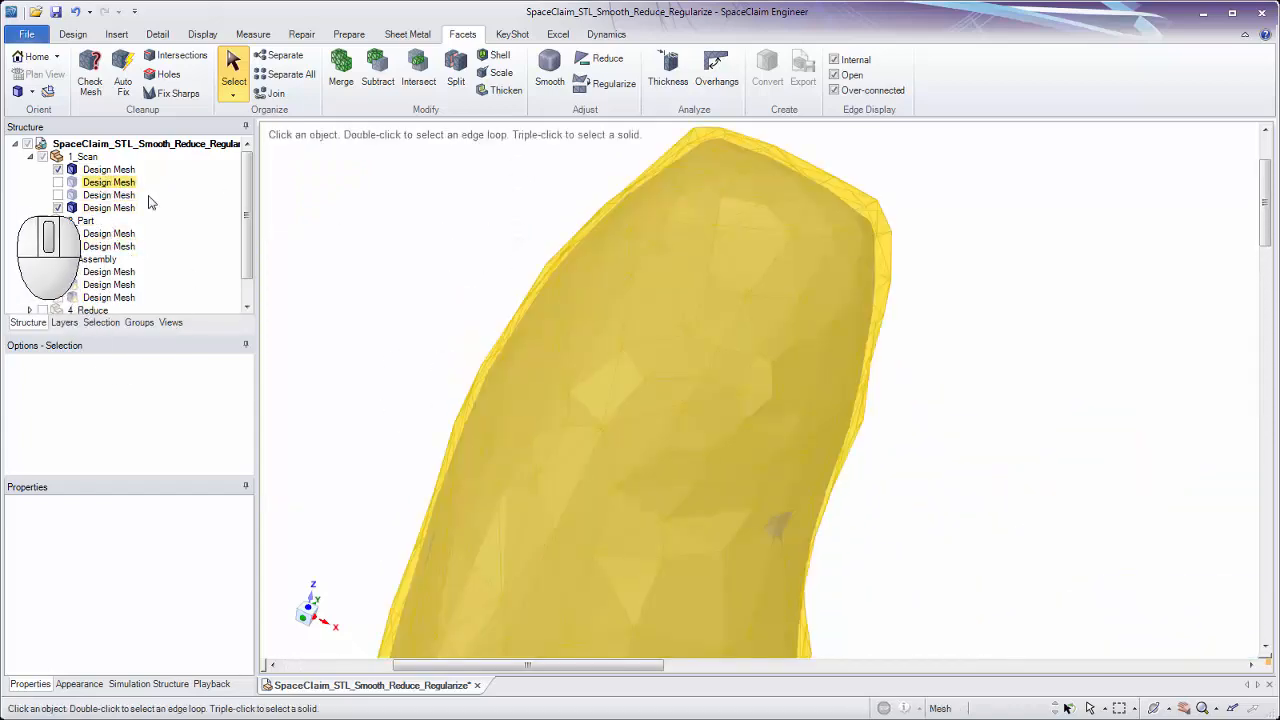
ctrl+middle_drag(511, 336, 510, 205)
shift+middle_drag(541, 363, 551, 229)
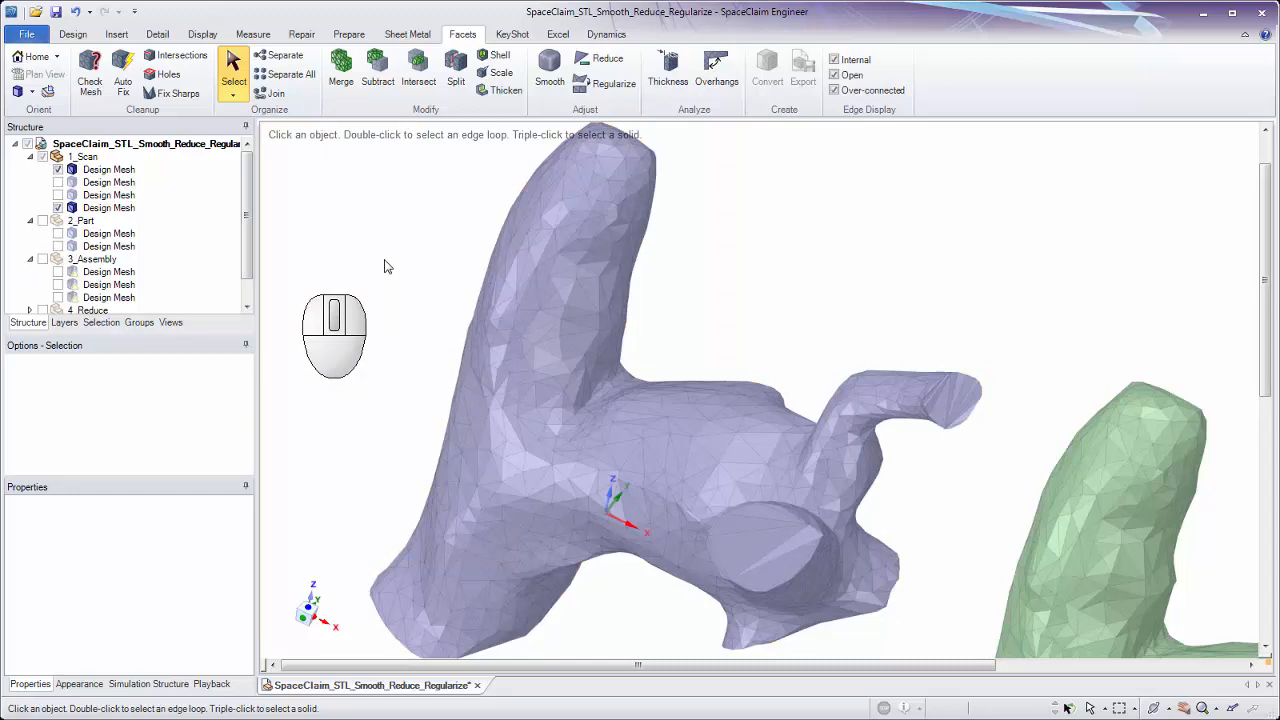
middle_drag(396, 266, 677, 269)
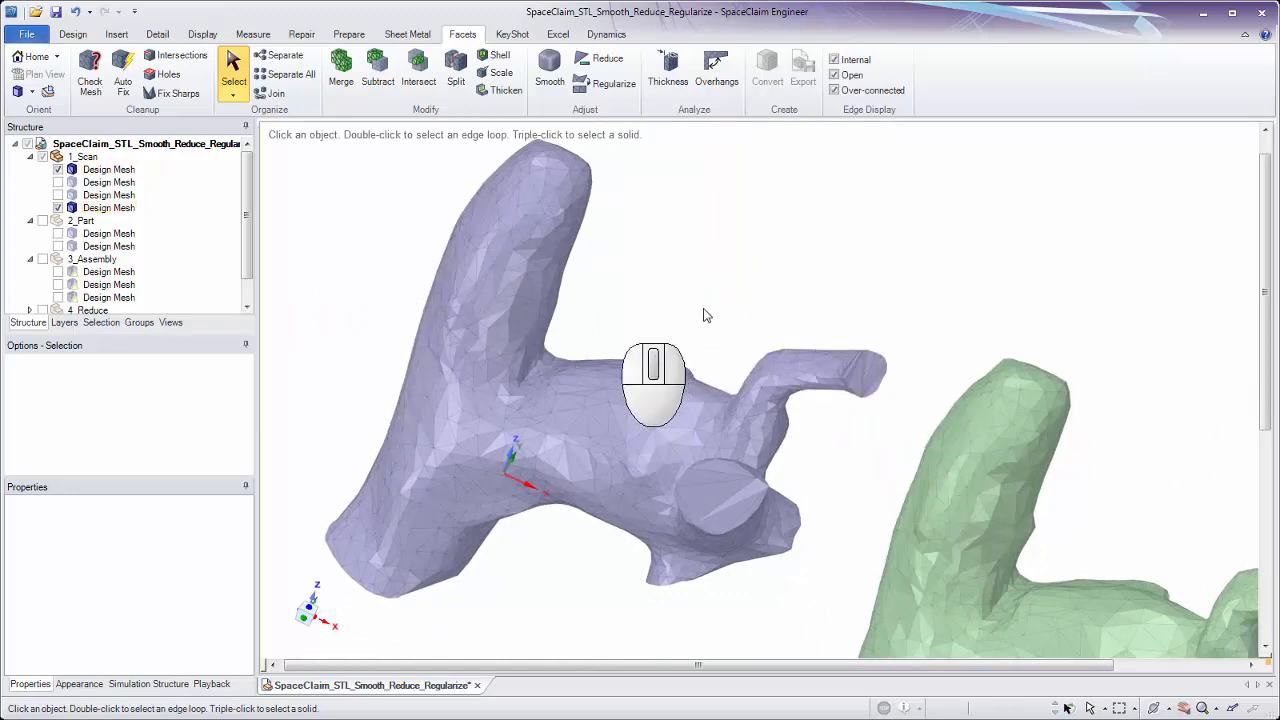
ctrl+middle_drag(326, 250, 323, 271)
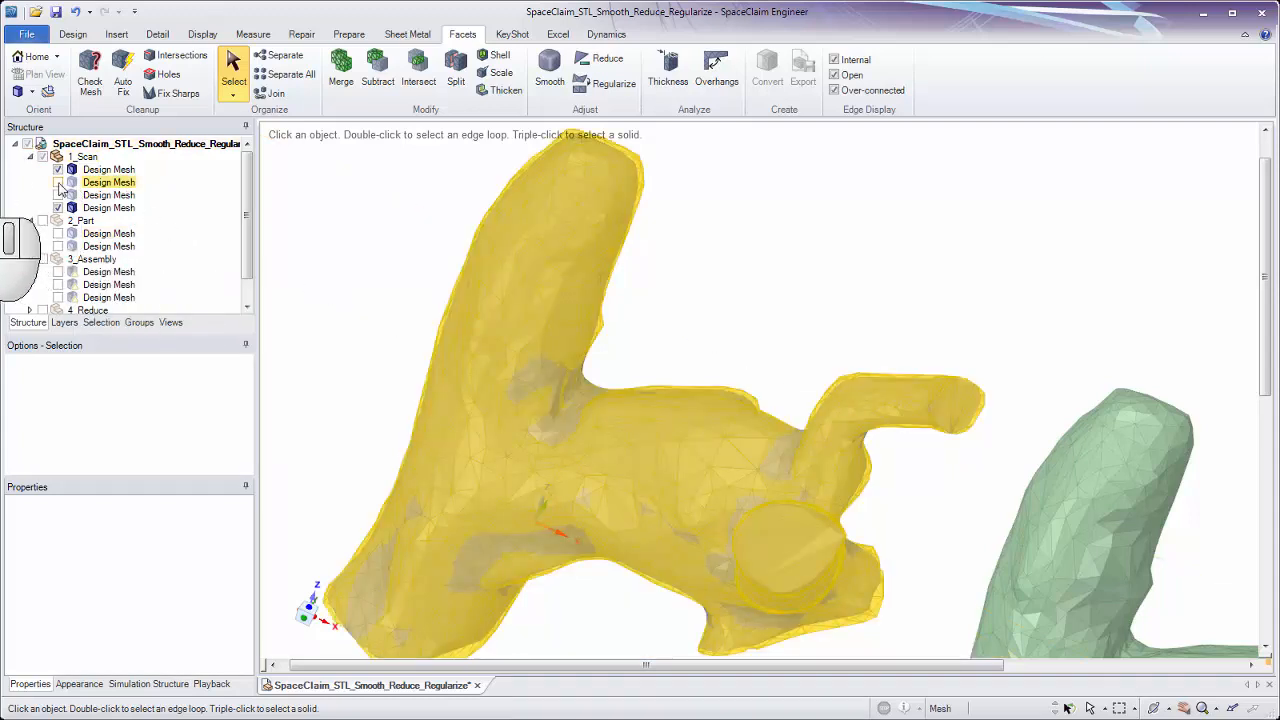
Restart the Smooth tool, hide the smoothed blue mesh, and show its unsmoothed copy in the 1_Scan component
click(549, 70)
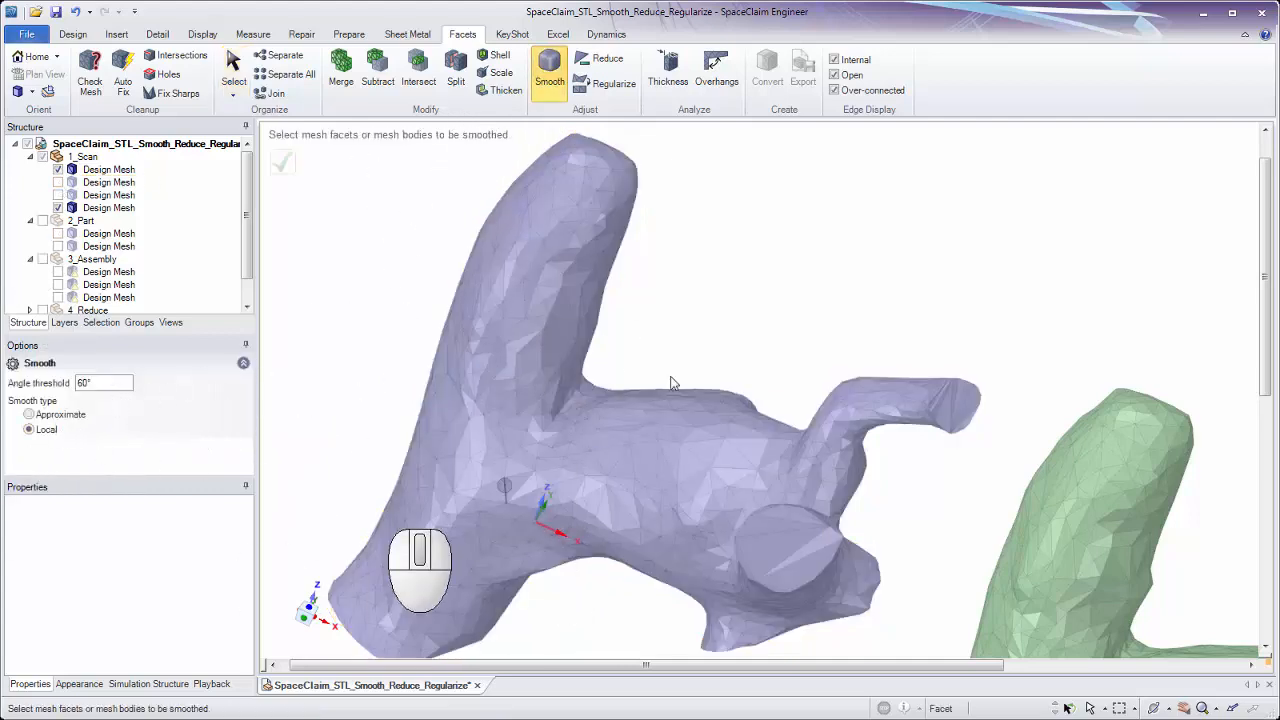
click(58, 208)
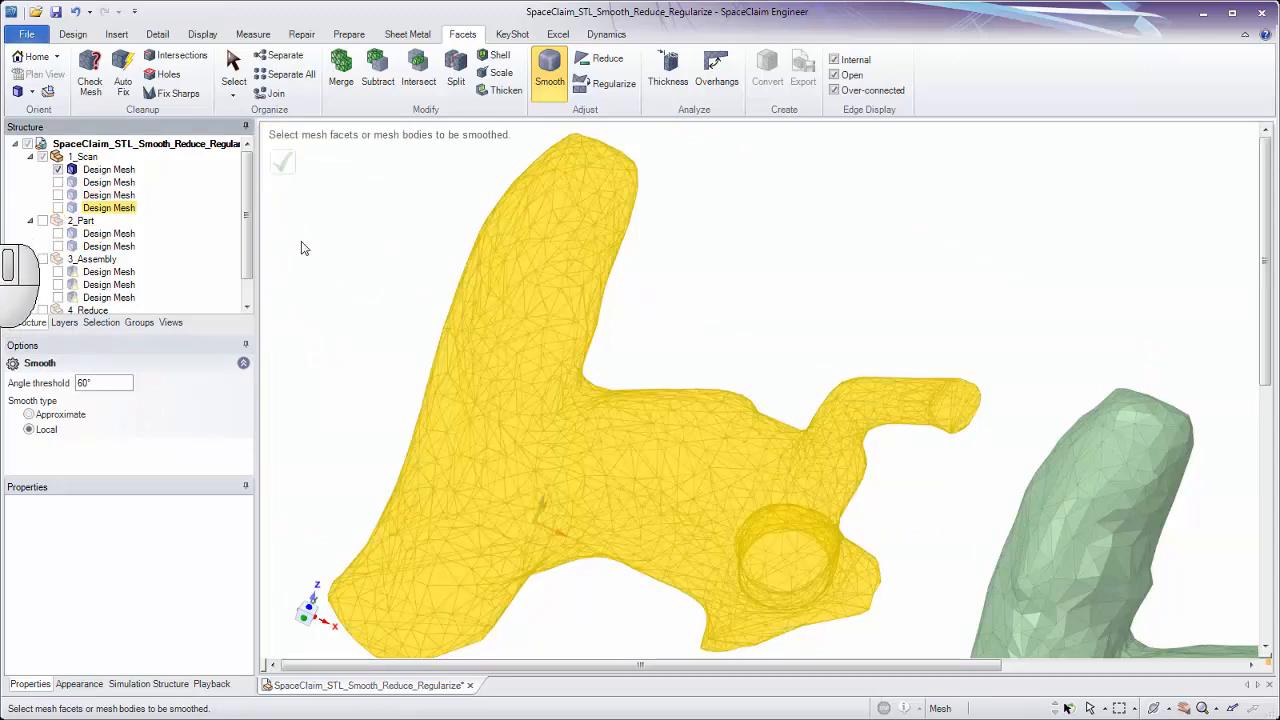
click(58, 182)
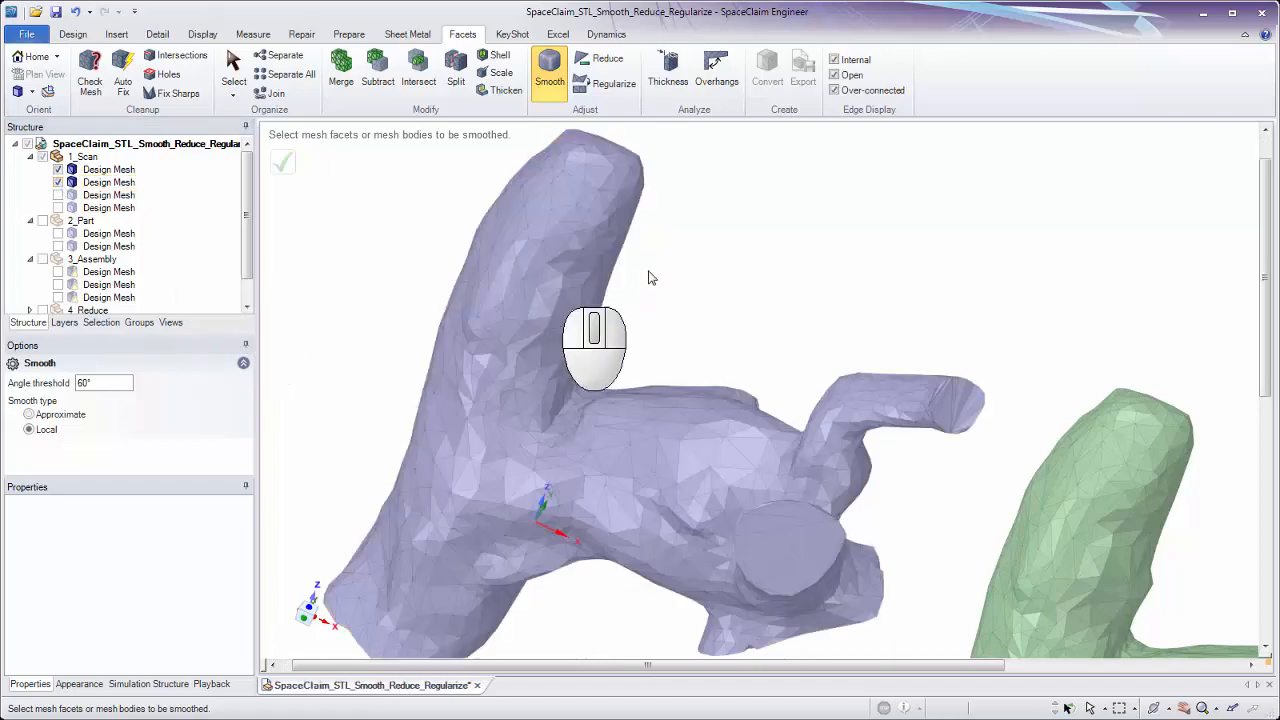
Select a small patch of facets on the near side of the blue mesh's tall branch, excluding the facets on the far side
middle_drag(651, 277, 590, 310)
ctrl+middle_drag(474, 317, 523, 345)
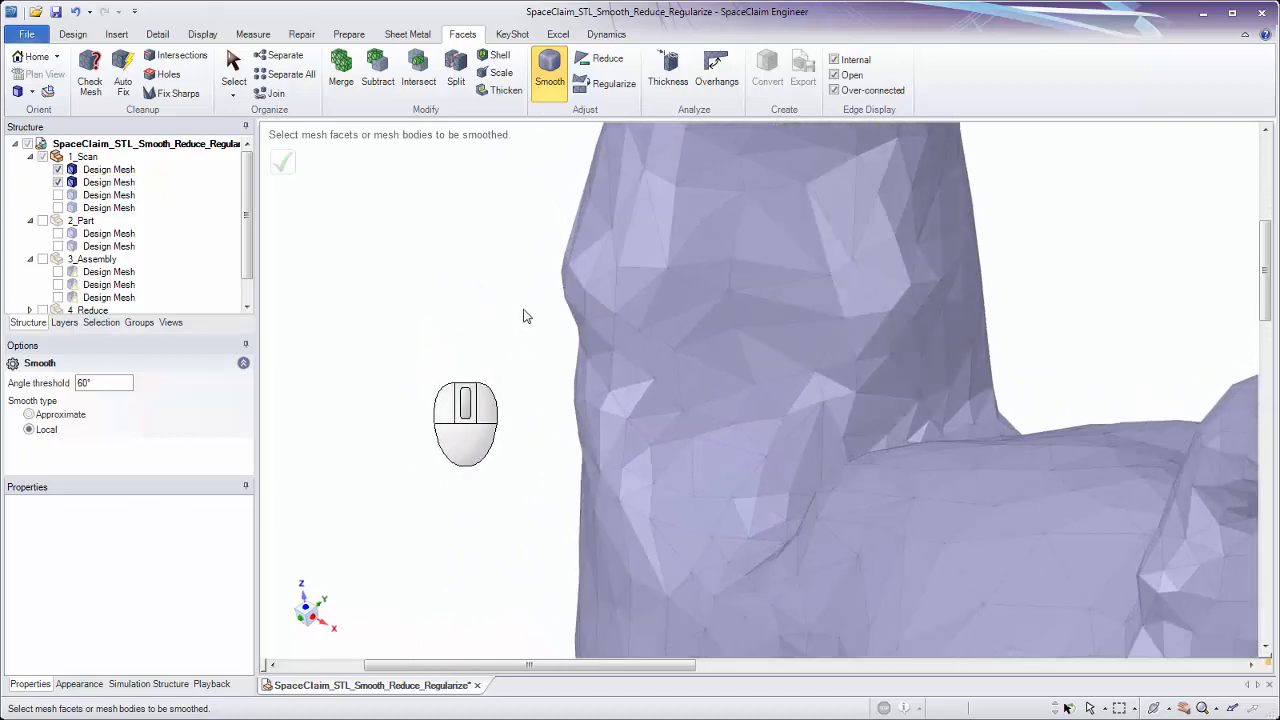
shift+middle_drag(538, 276, 516, 312)
mouse_move(518, 315)
middle_down()
mouse_move(626, 342)
mouse_move(572, 322)
mouse_move(537, 331)
middle_up()
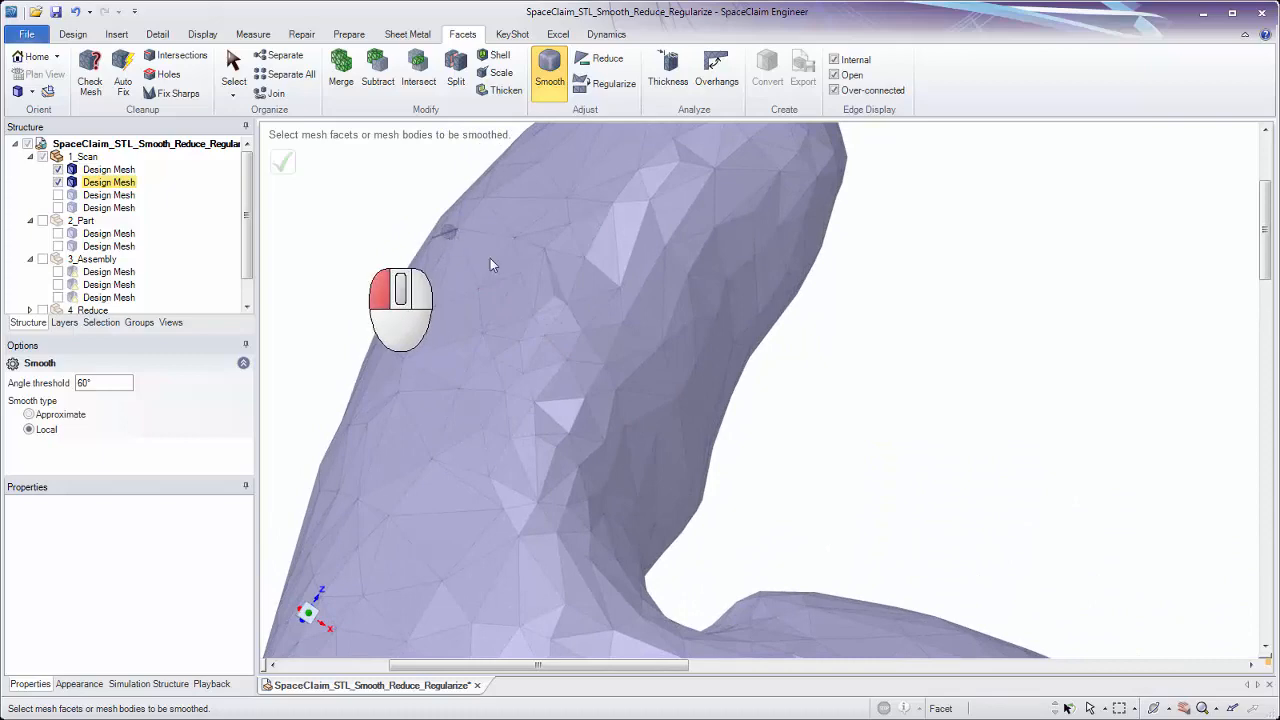
drag(490, 265, 635, 432)
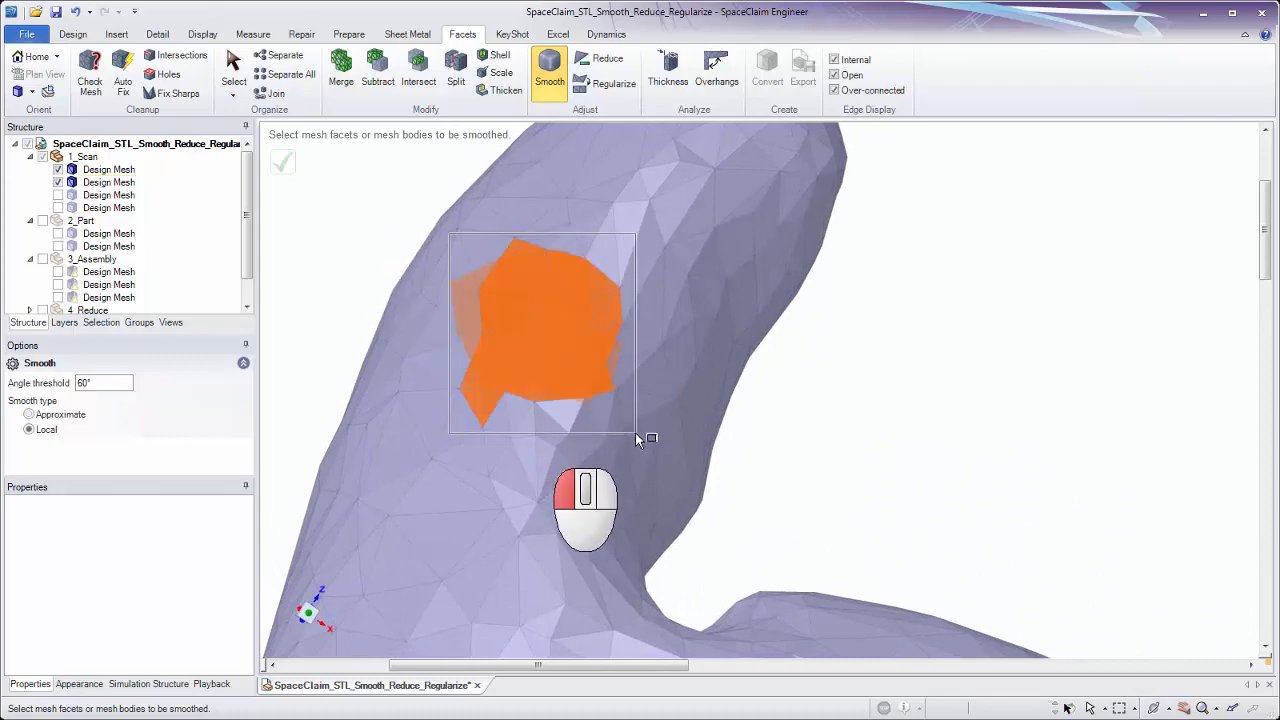
middle_drag(631, 424, 582, 354)
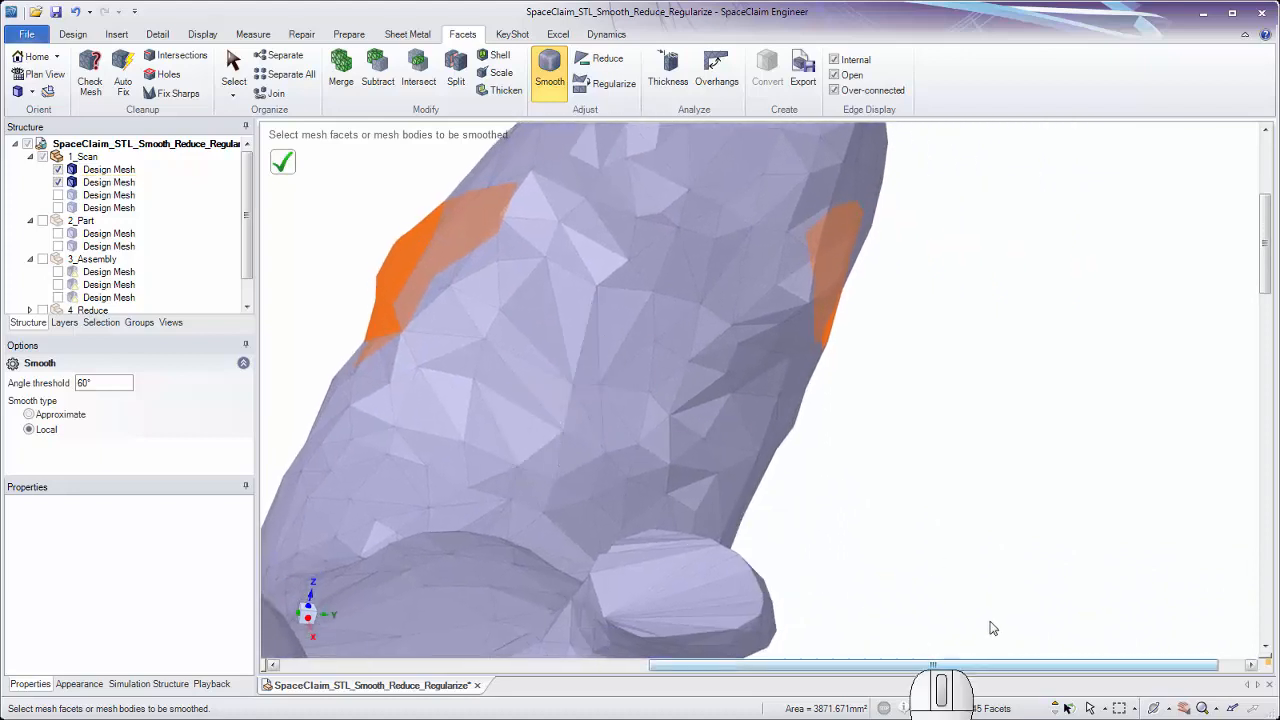
mouse_move(966, 491)
ctrl+middle_down()
mouse_move(971, 457)
mouse_move(952, 471)
ctrl+middle_up()
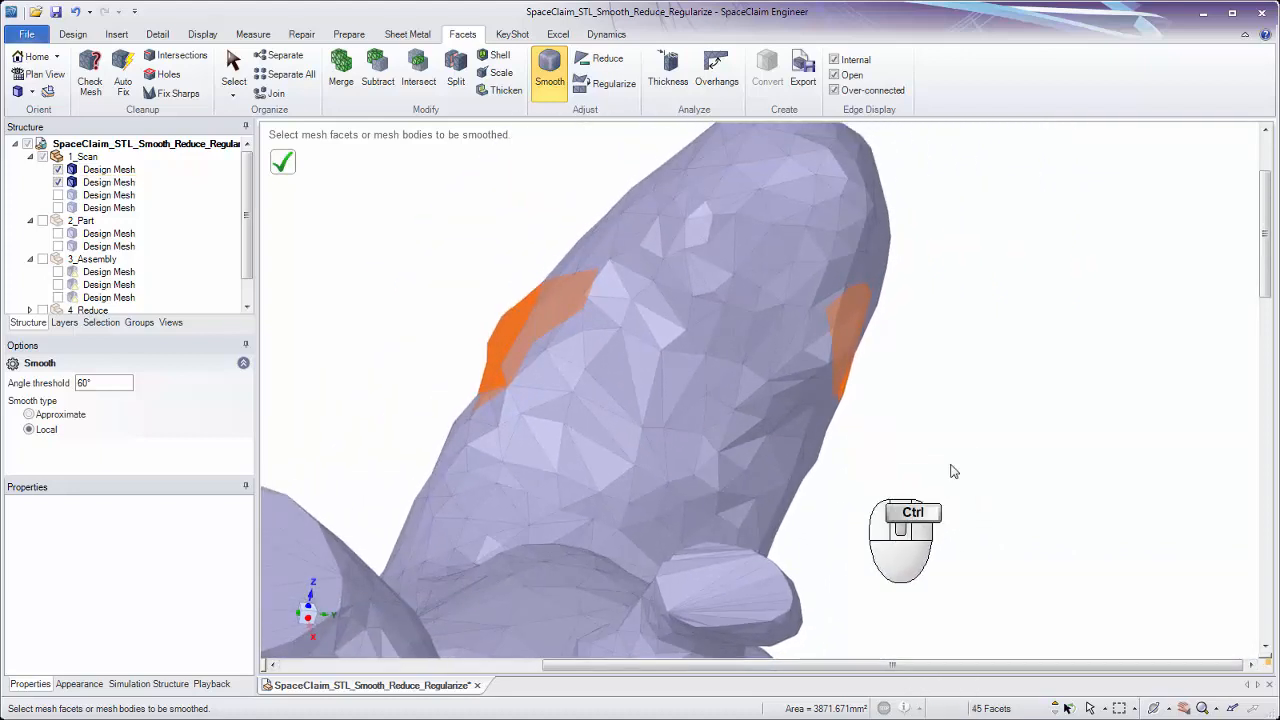
ctrl+drag(764, 222, 955, 478)
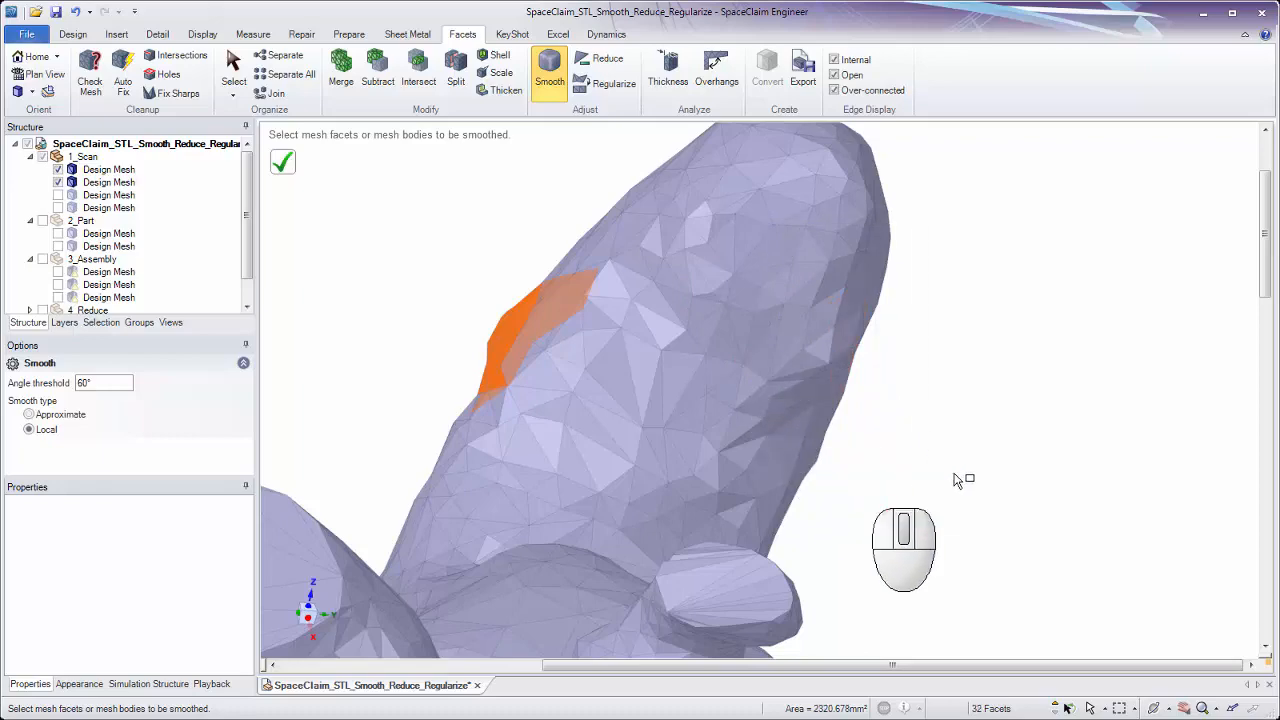
middle_drag(928, 451, 1100, 489)
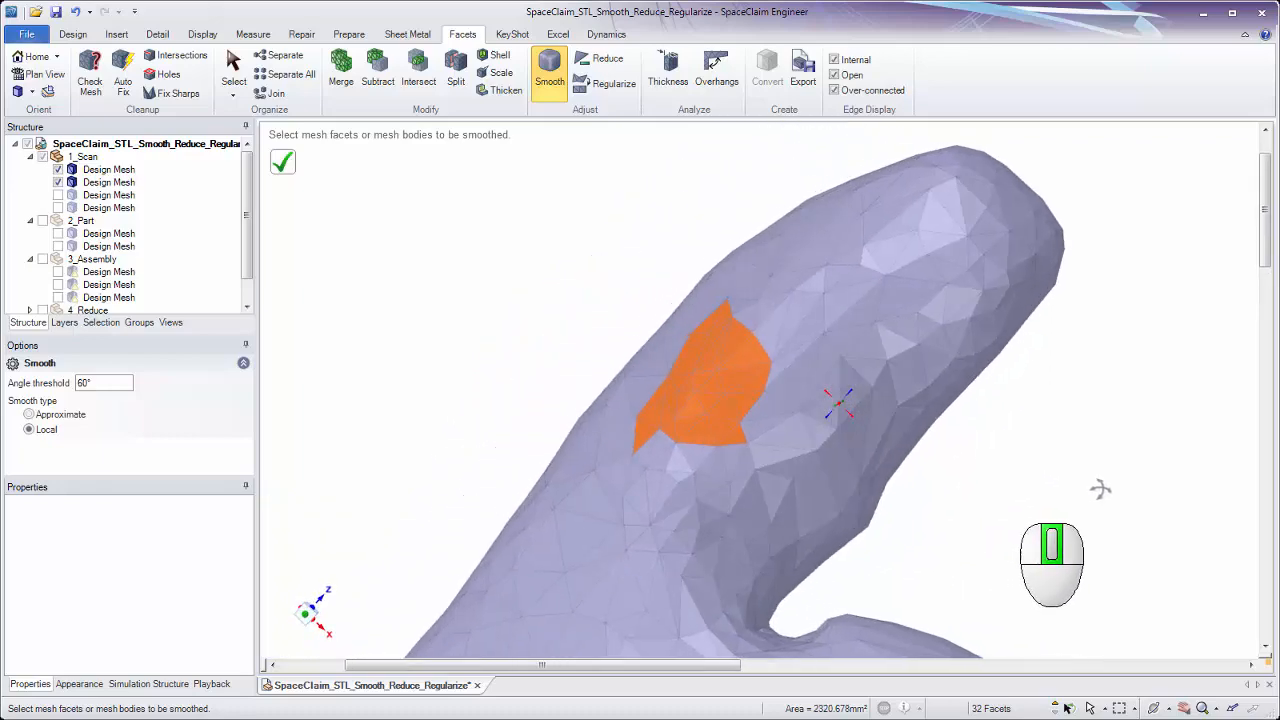
Smooth the selected facet patch on the tall branch with the Local type, clear the selection, and inspect the surrounding surface
ctrl+middle_drag(953, 479, 931, 541)
middle_drag(945, 500, 741, 303)
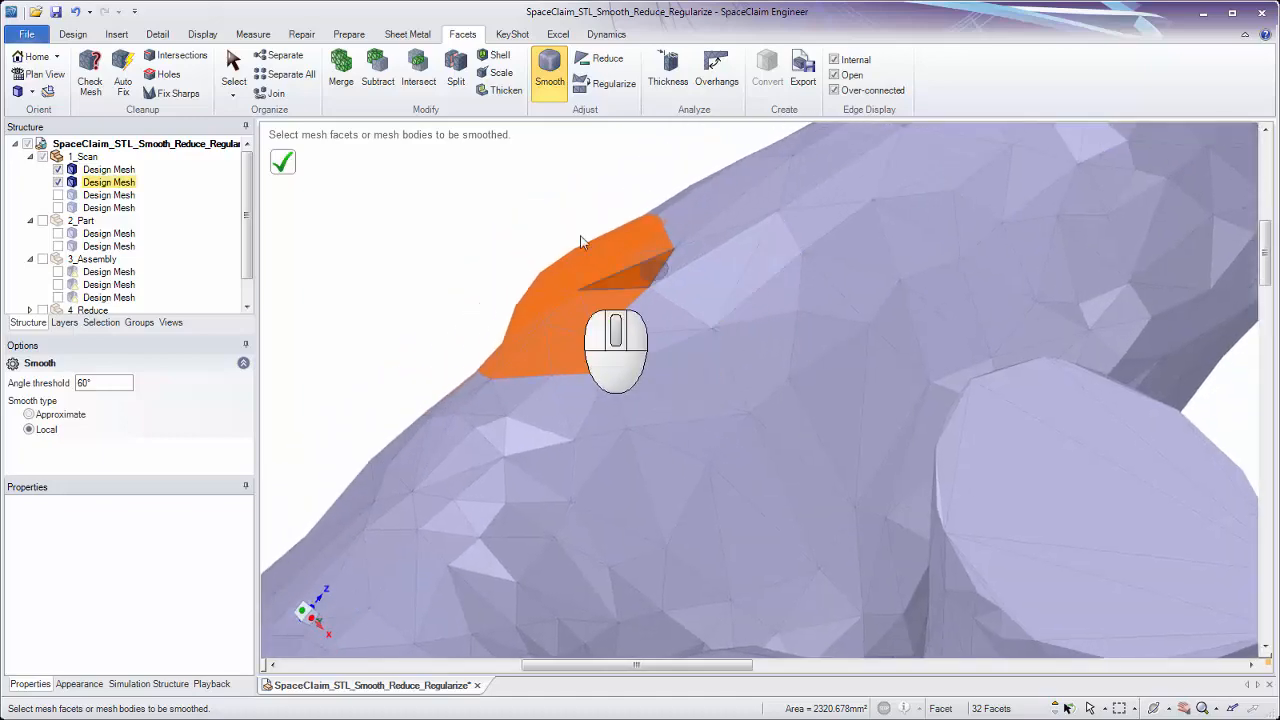
click(287, 172)
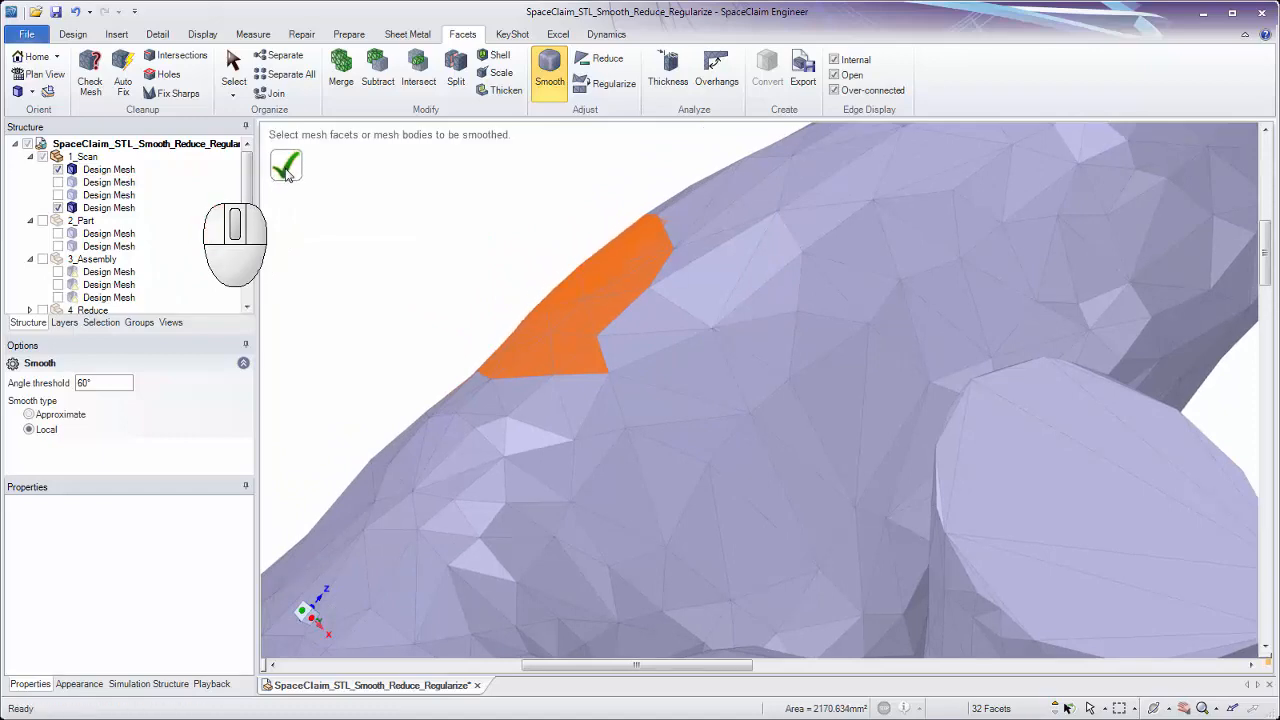
middle_drag(486, 214, 815, 335)
click(817, 334)
ctrl+middle_drag(810, 332, 758, 250)
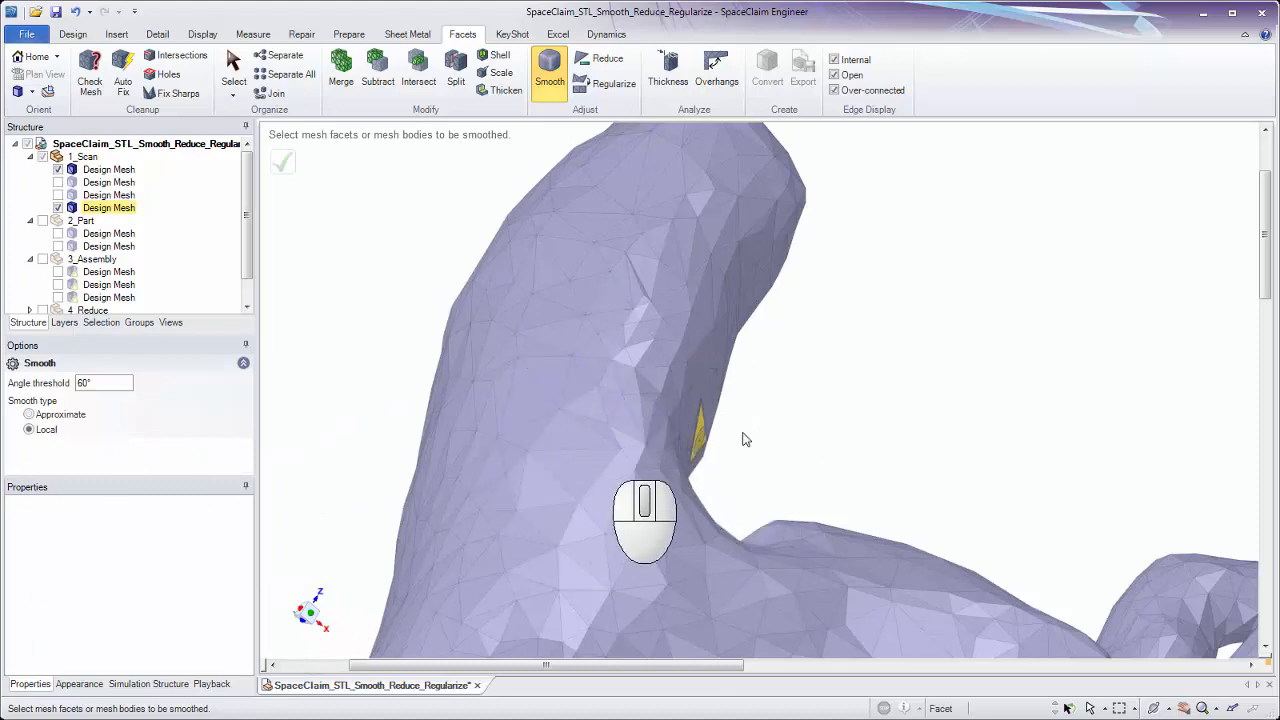
mouse_move(743, 440)
middle_down()
mouse_move(823, 420)
mouse_move(760, 427)
middle_up()
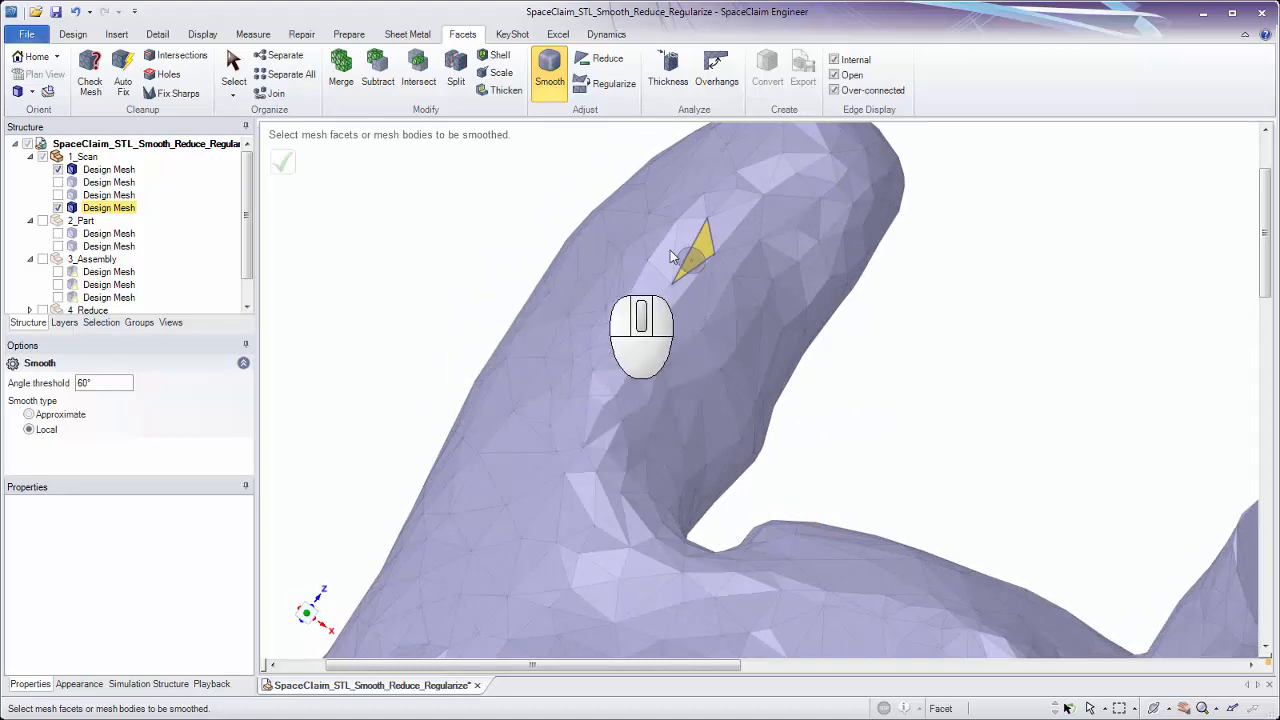
ctrl+middle_drag(871, 440, 635, 252)
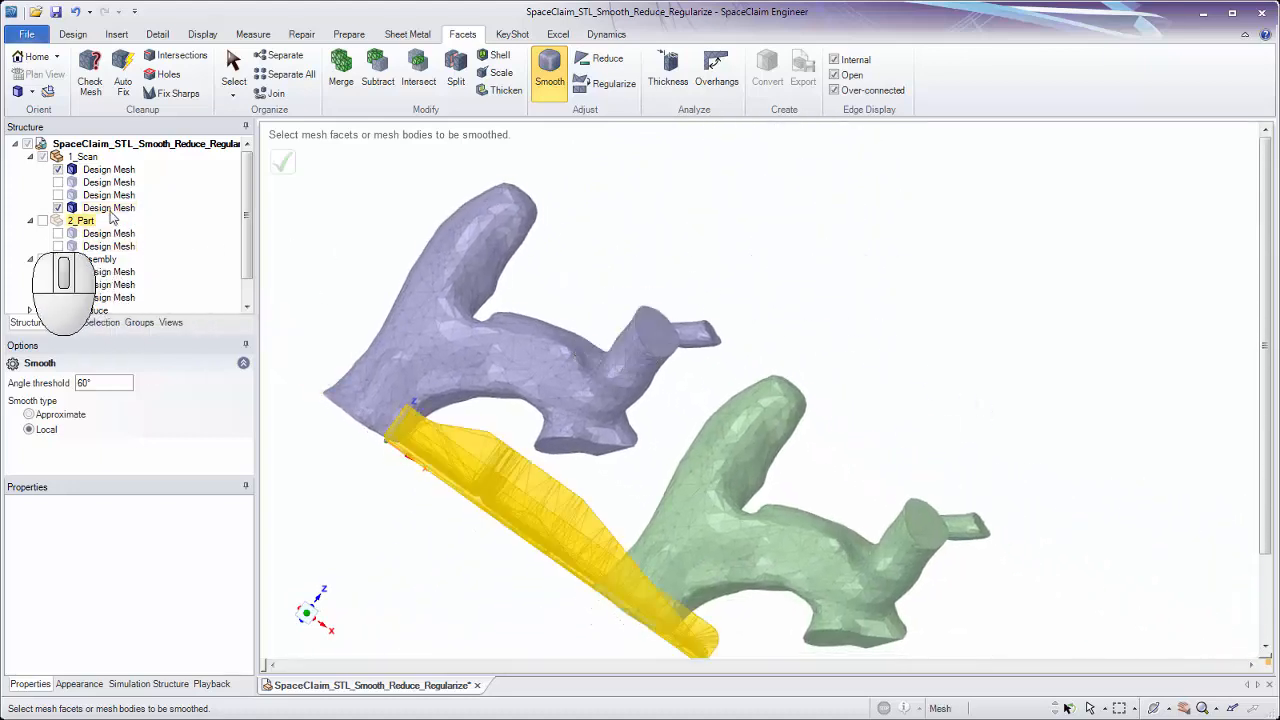
Show the red mesh and the fully smoothed blue mesh again, and view the scan meshes side by side
click(58, 182)
click(58, 195)
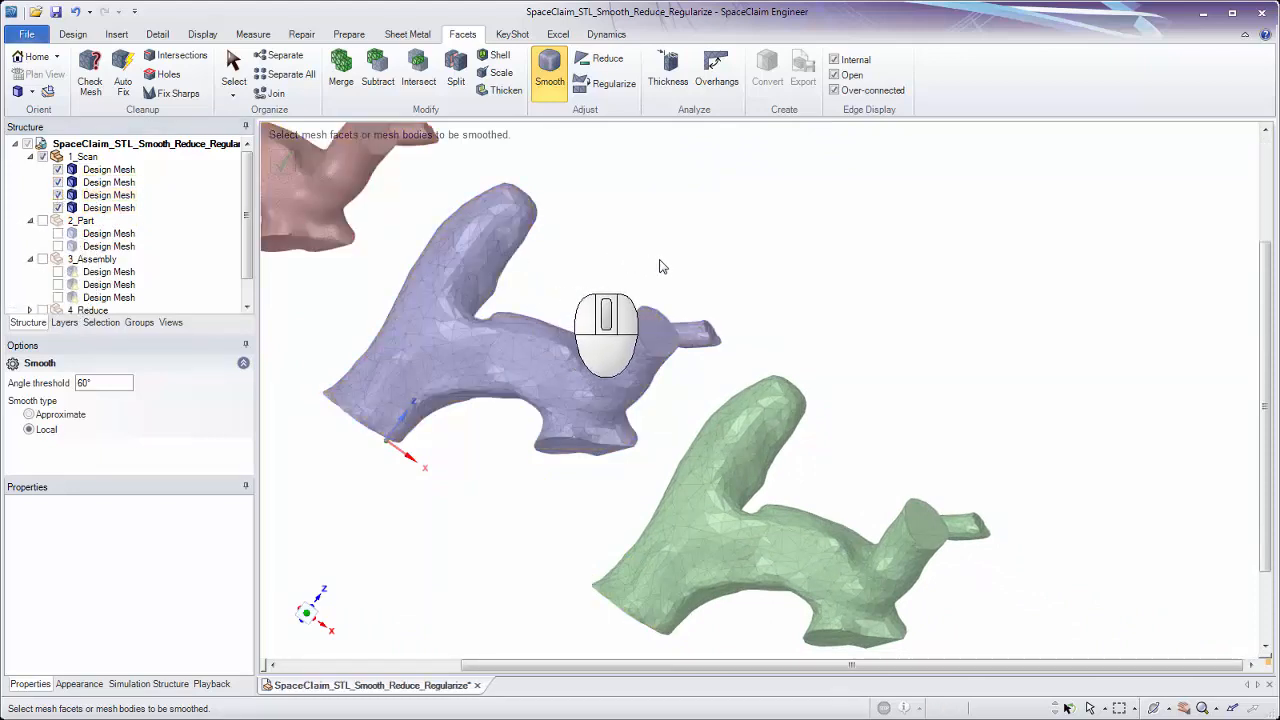
middle_drag(664, 260, 853, 466)
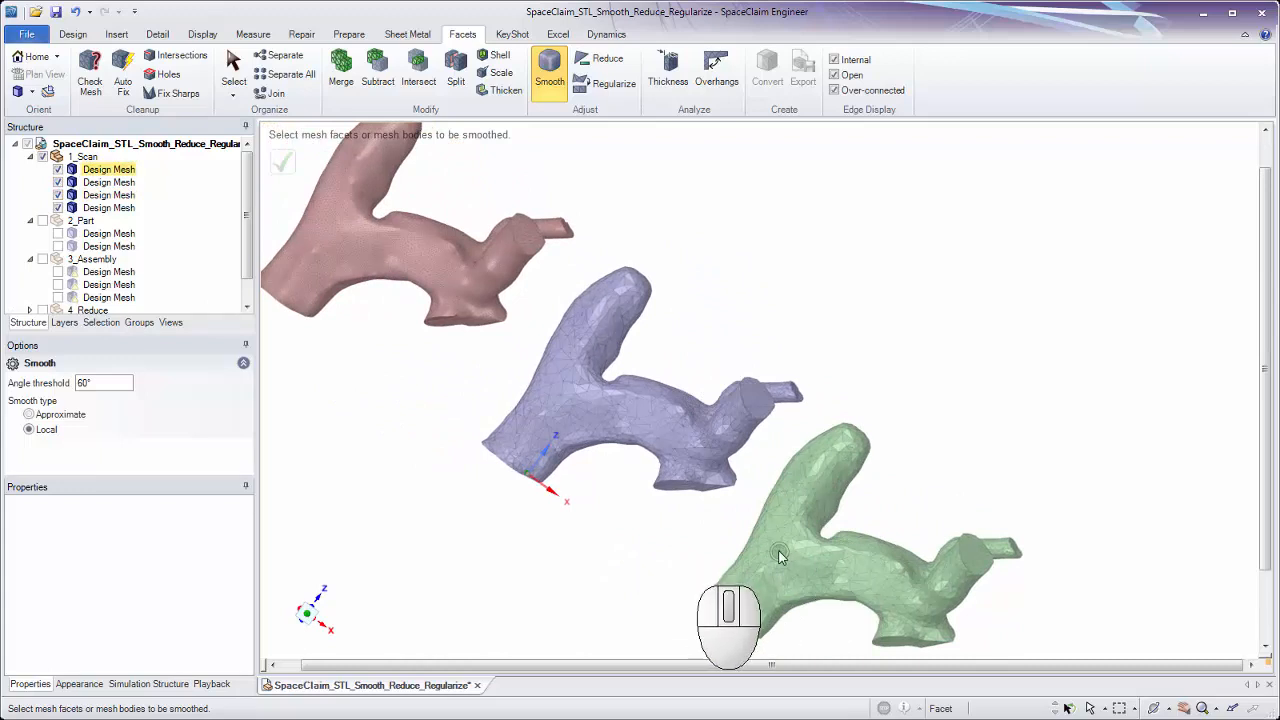
shift+middle_drag(781, 540, 493, 463)
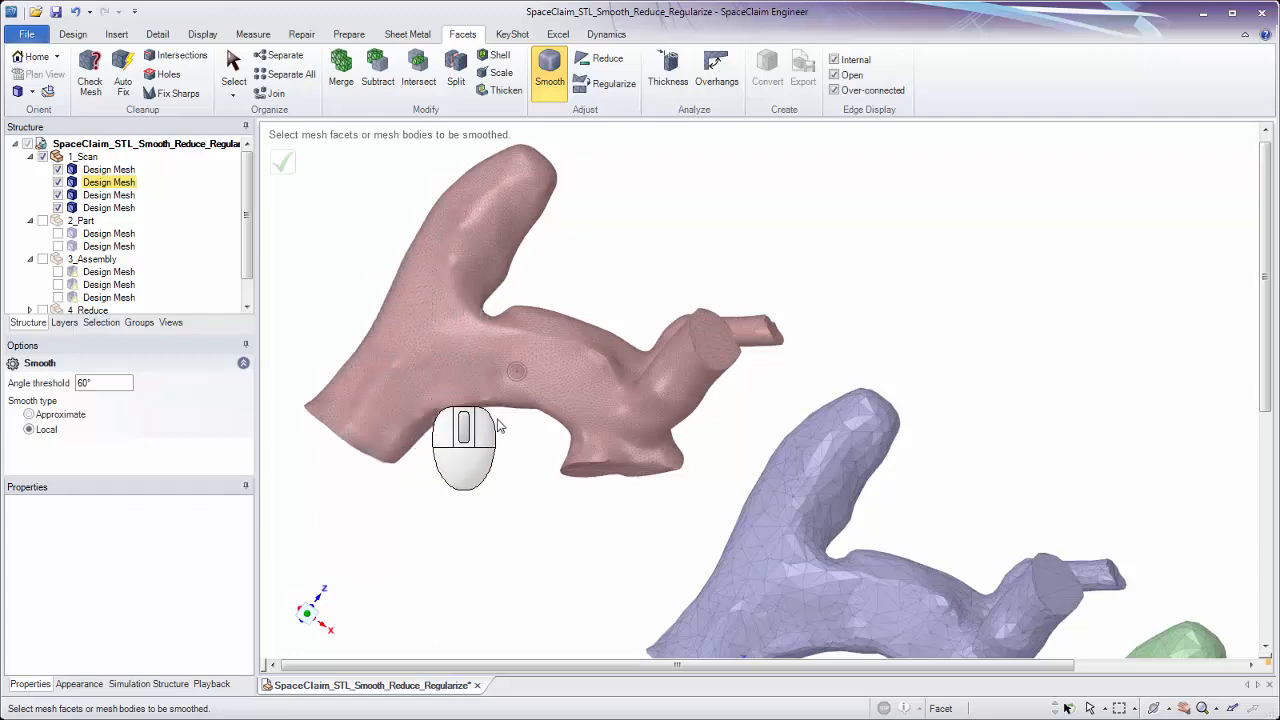
shift+middle_drag(620, 372, 556, 246)
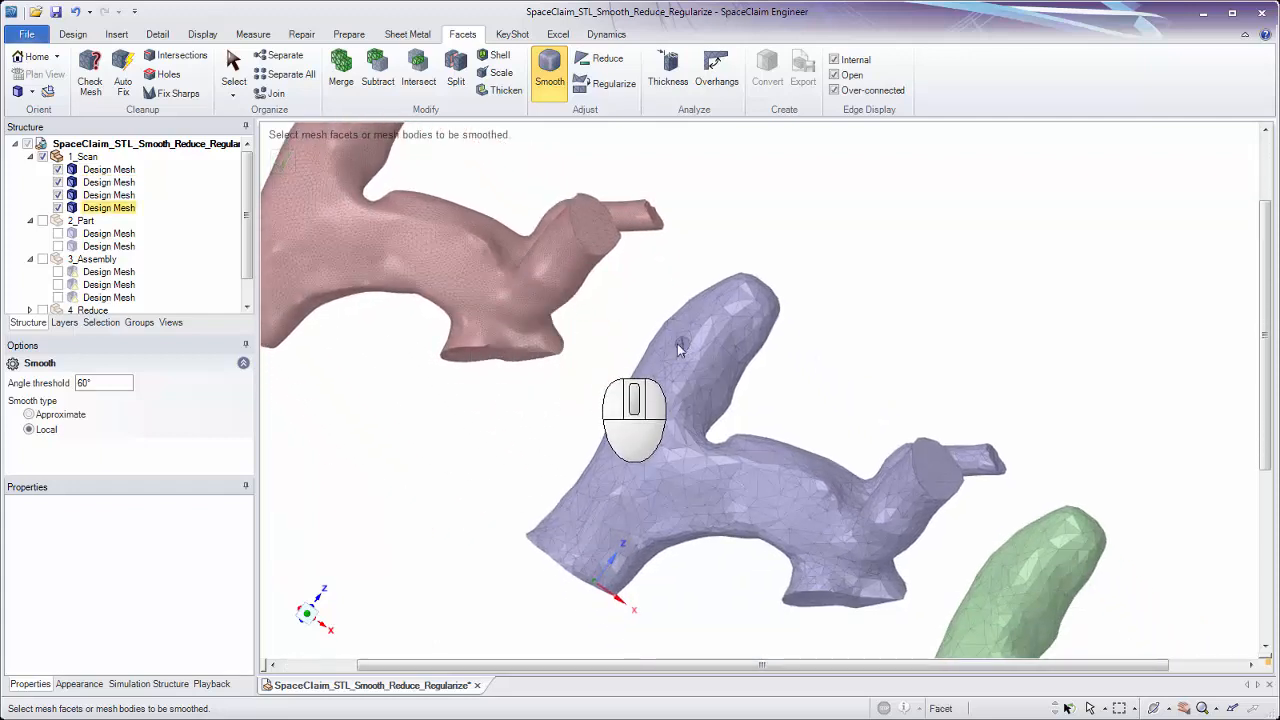
Compare the two overlapping blue scan meshes by hiding them one after the other and showing both again
click(62, 197)
click(57, 197)
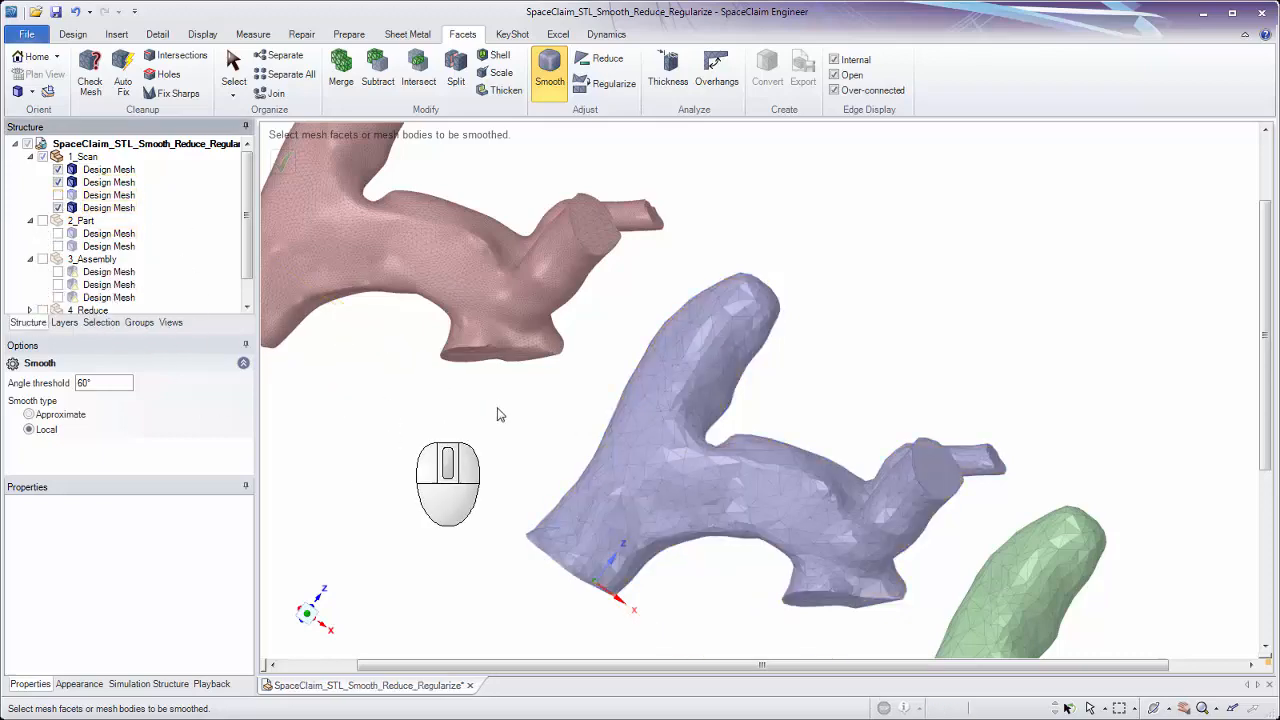
click(57, 207)
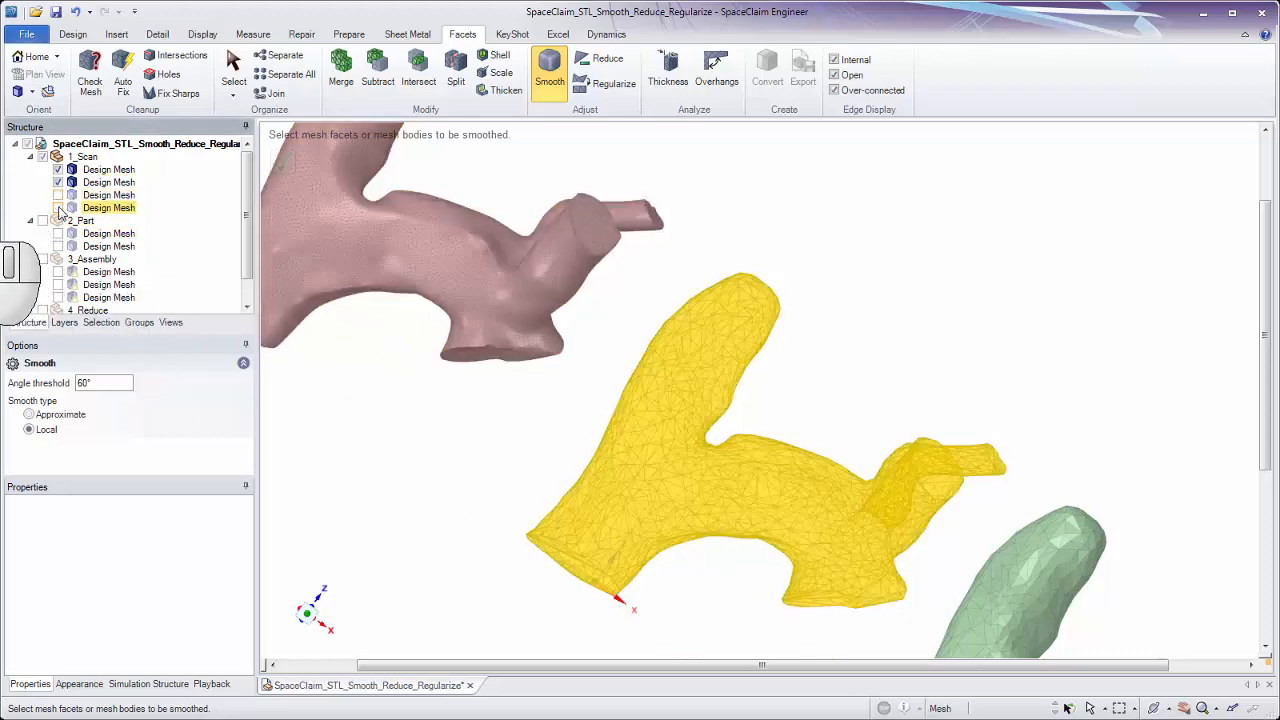
click(57, 195)
click(57, 208)
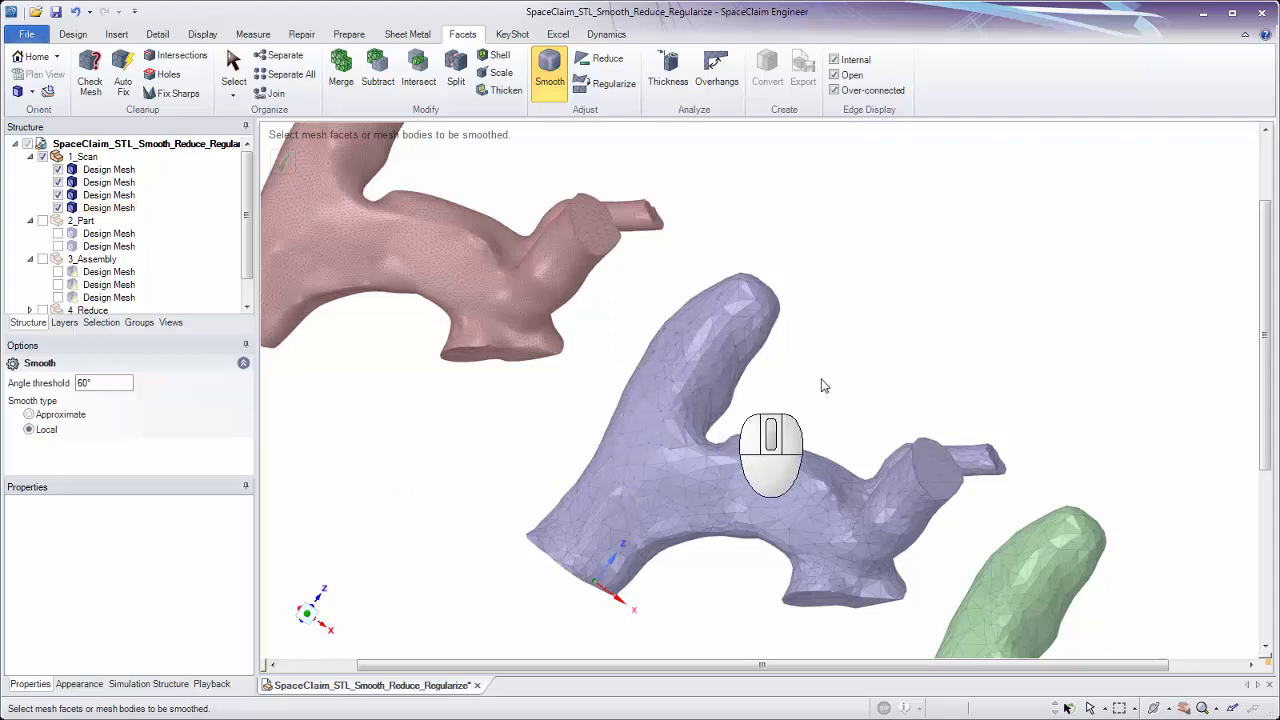
Return to the home view, hide the 1_Scan component, and show the 2_Part component
key(h)
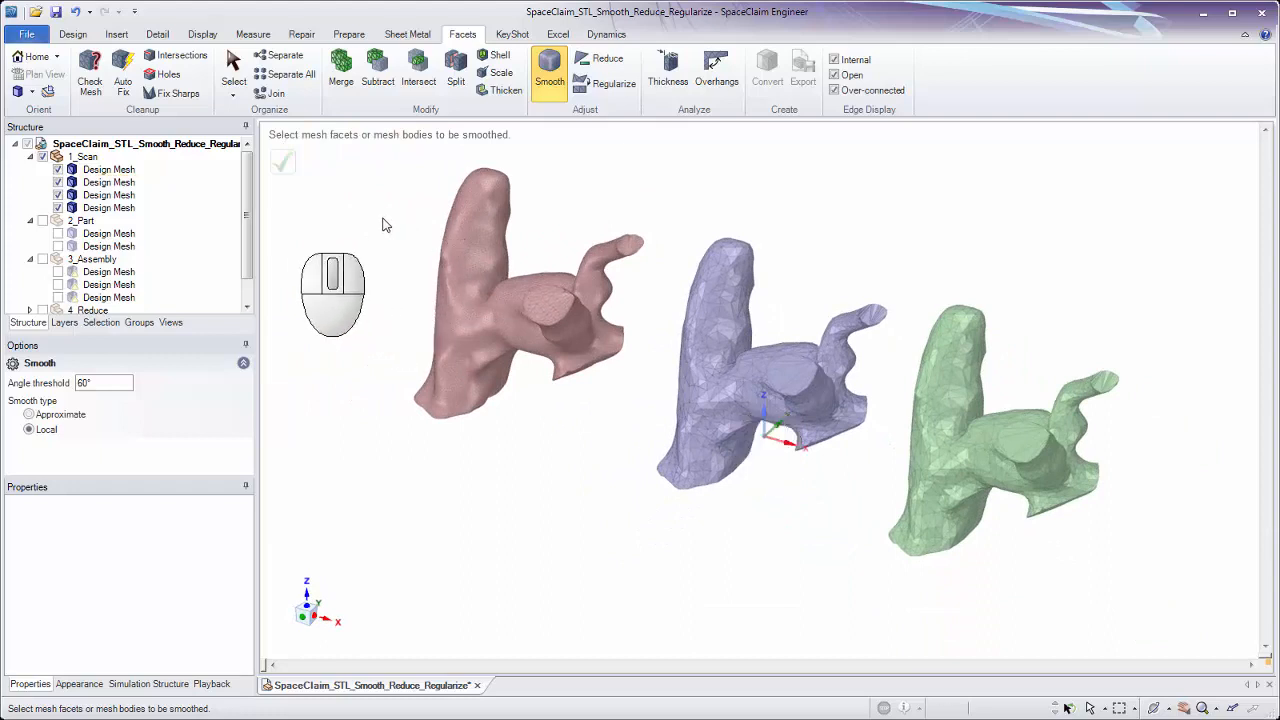
click(42, 158)
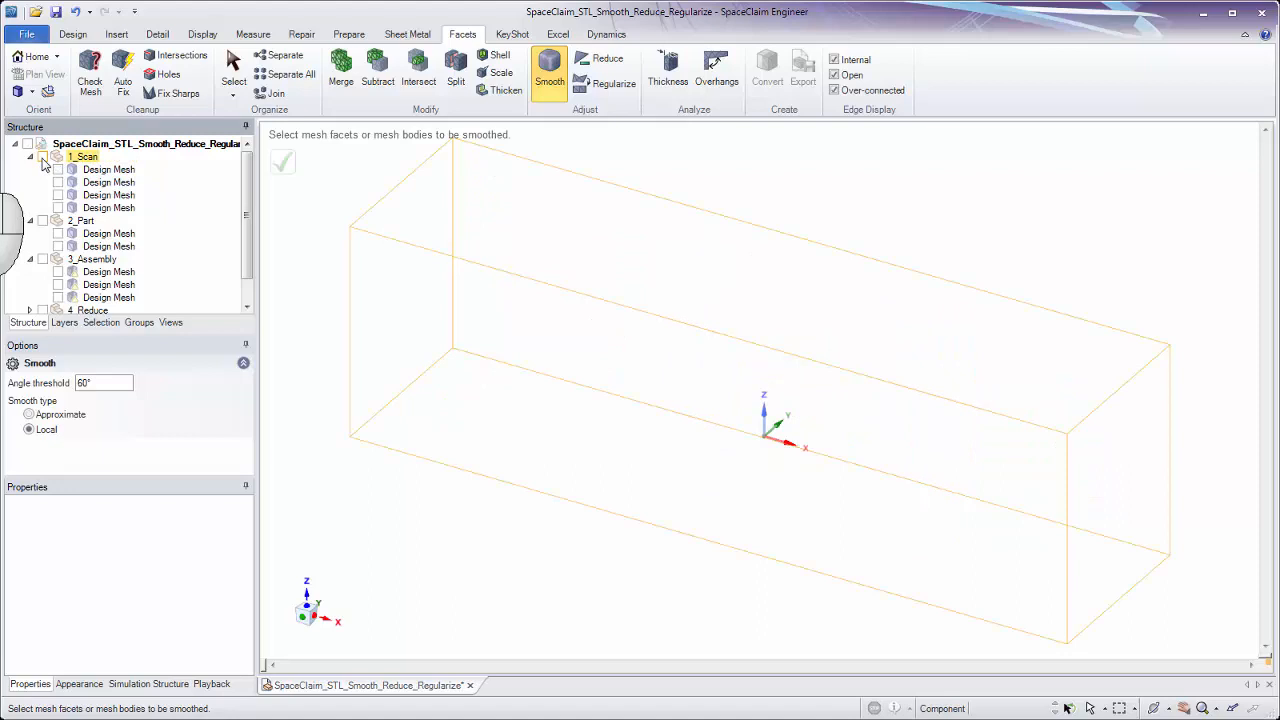
click(42, 221)
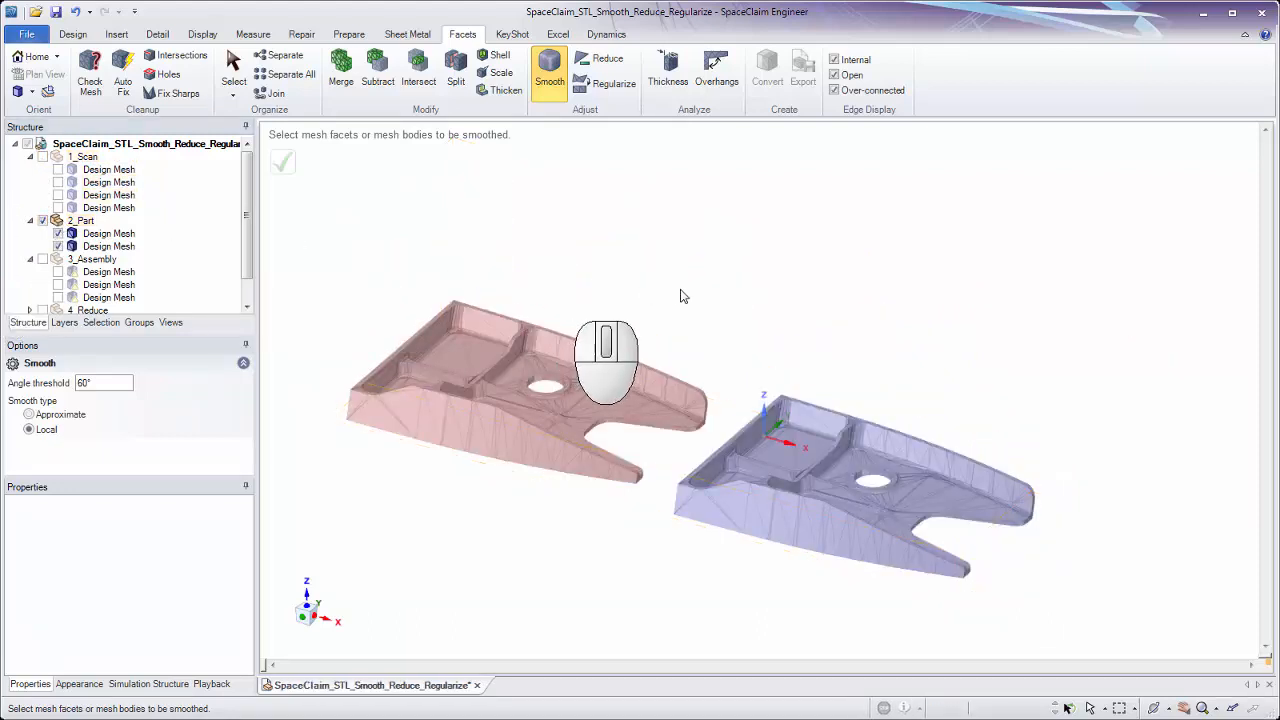
Examine the faceted ribs, fillets and round hole of the red part mesh up close
ctrl+middle_drag(703, 322, 768, 308)
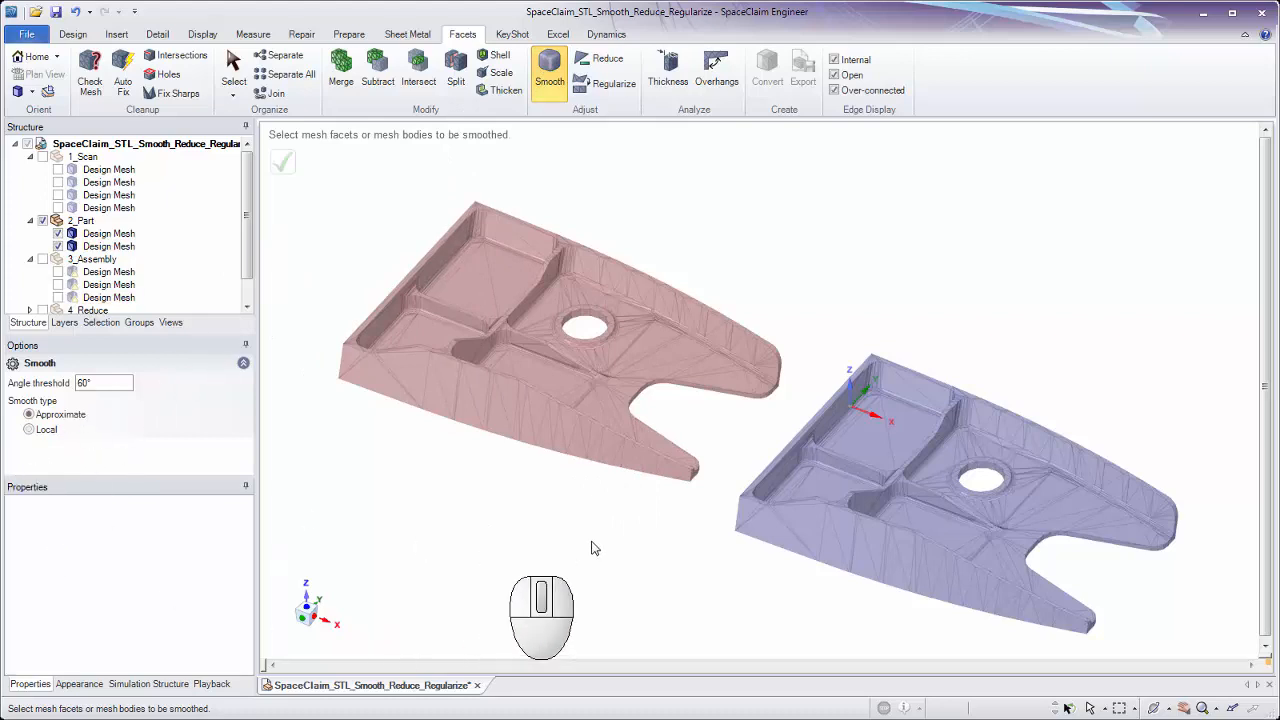
ctrl+middle_drag(532, 492, 562, 540)
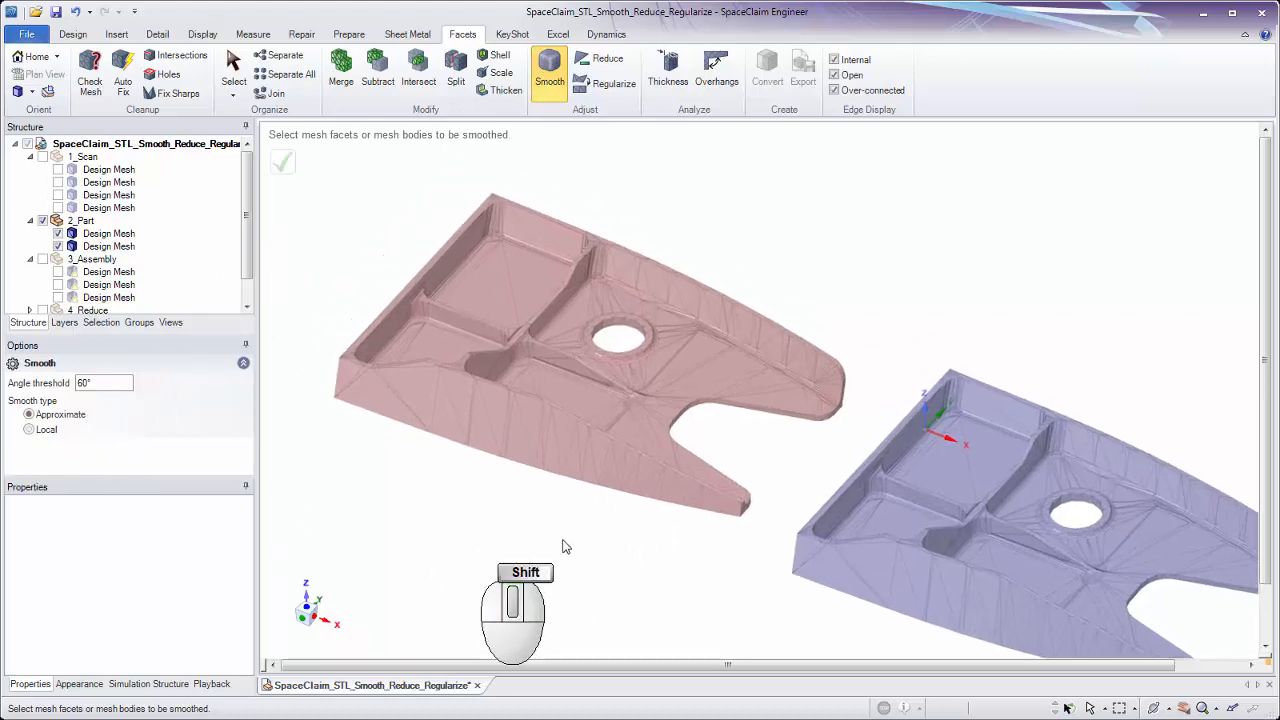
ctrl+middle_drag(499, 350, 504, 530)
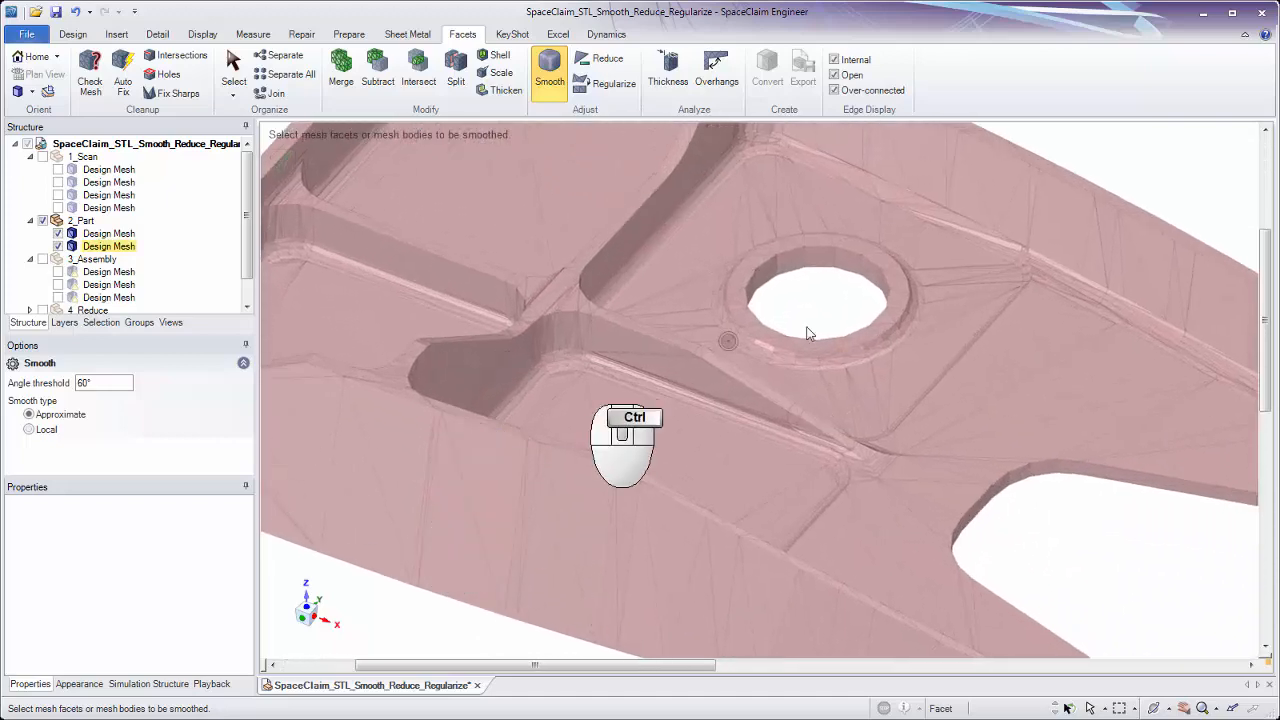
middle_drag(823, 338, 928, 254)
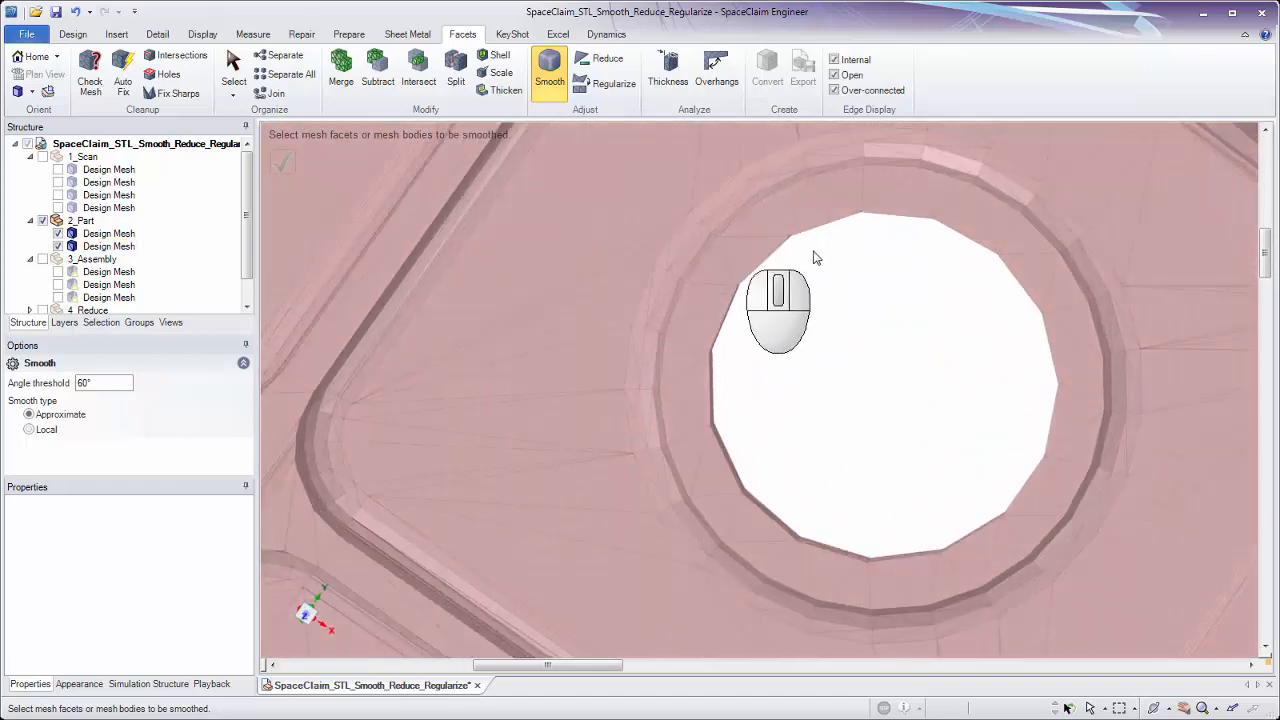
middle_drag(801, 409, 806, 332)
shift+middle_drag(554, 467, 826, 392)
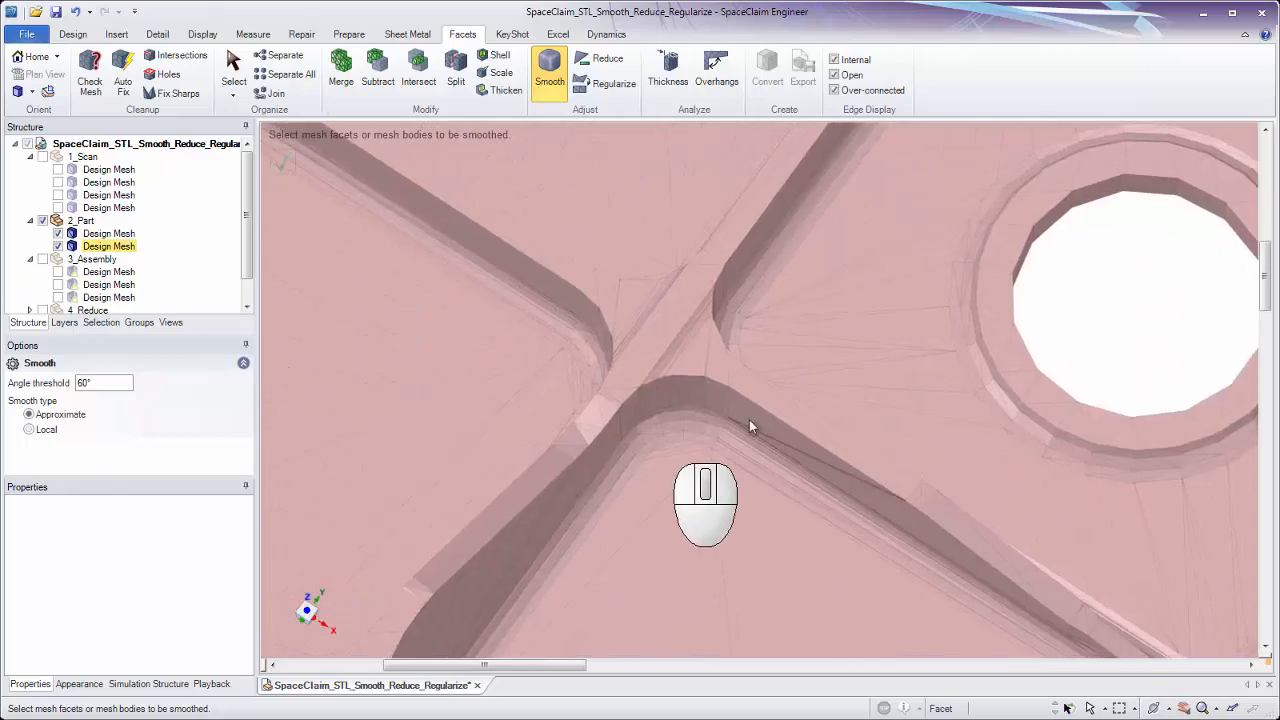
middle_drag(660, 469, 771, 351)
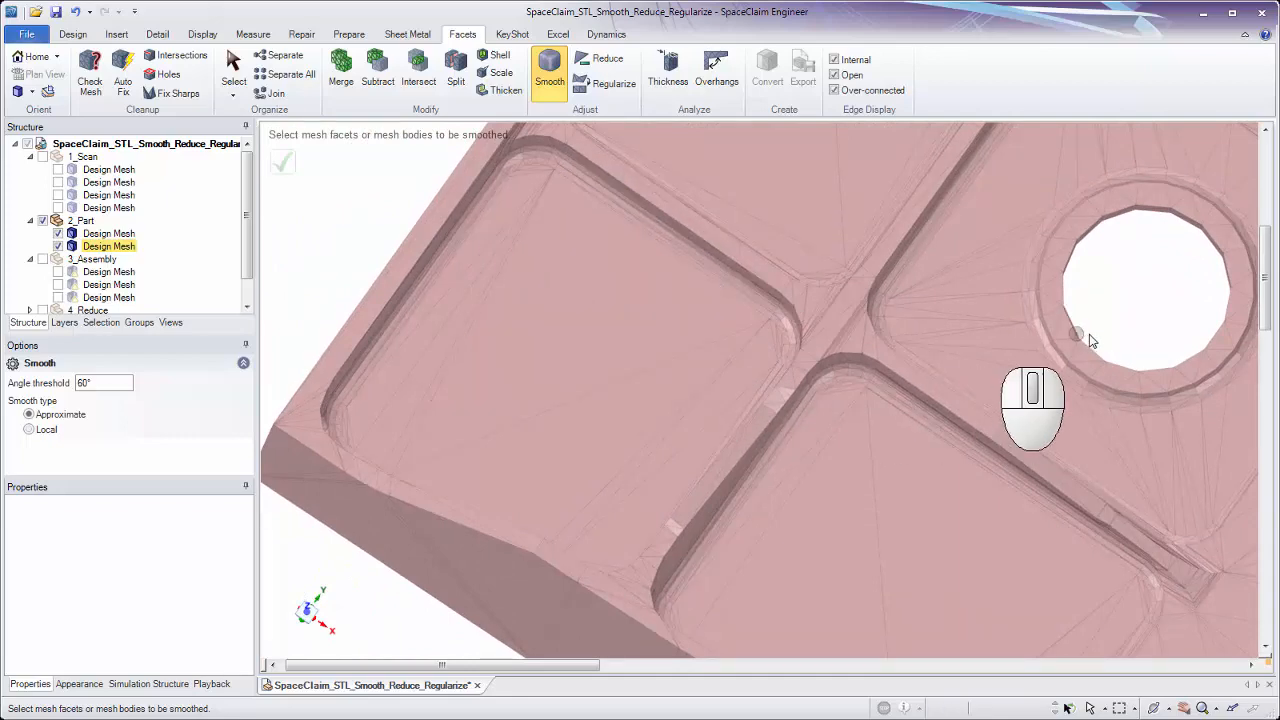
shift+middle_drag(1060, 345, 703, 406)
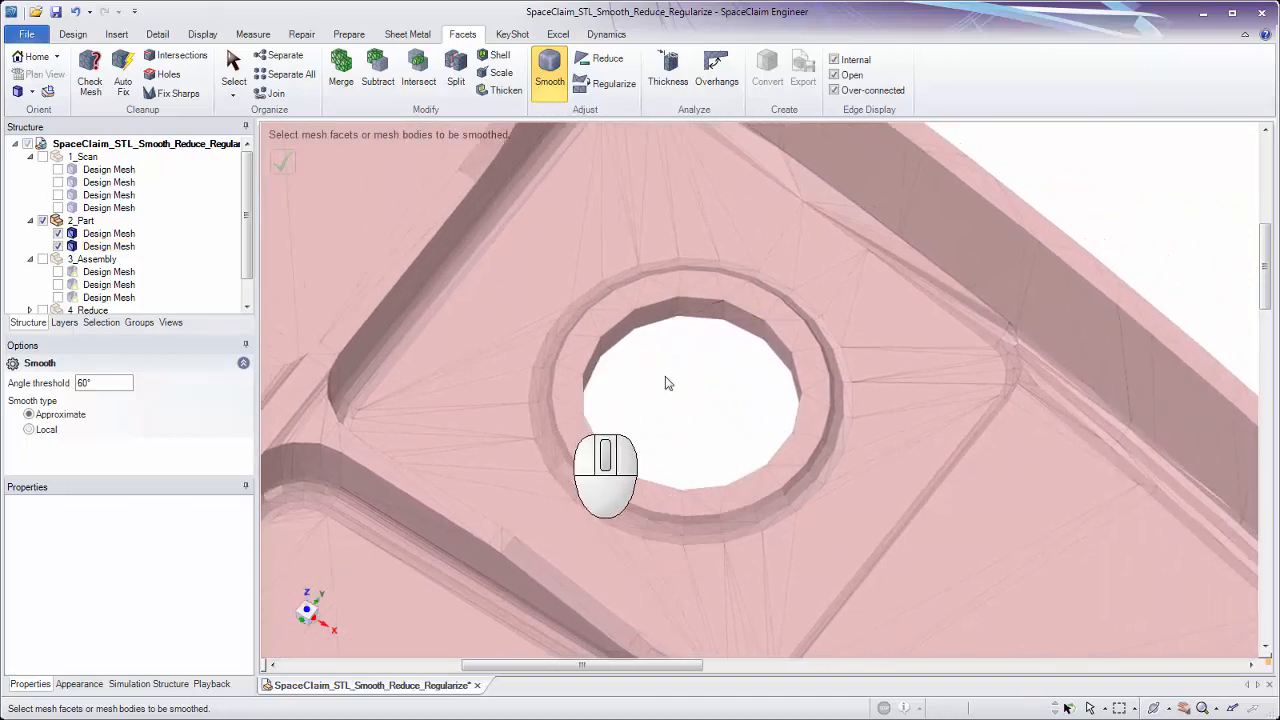
Select all facets of the round hole's inner wall on the red part mesh
ctrl+middle_drag(670, 318, 674, 417)
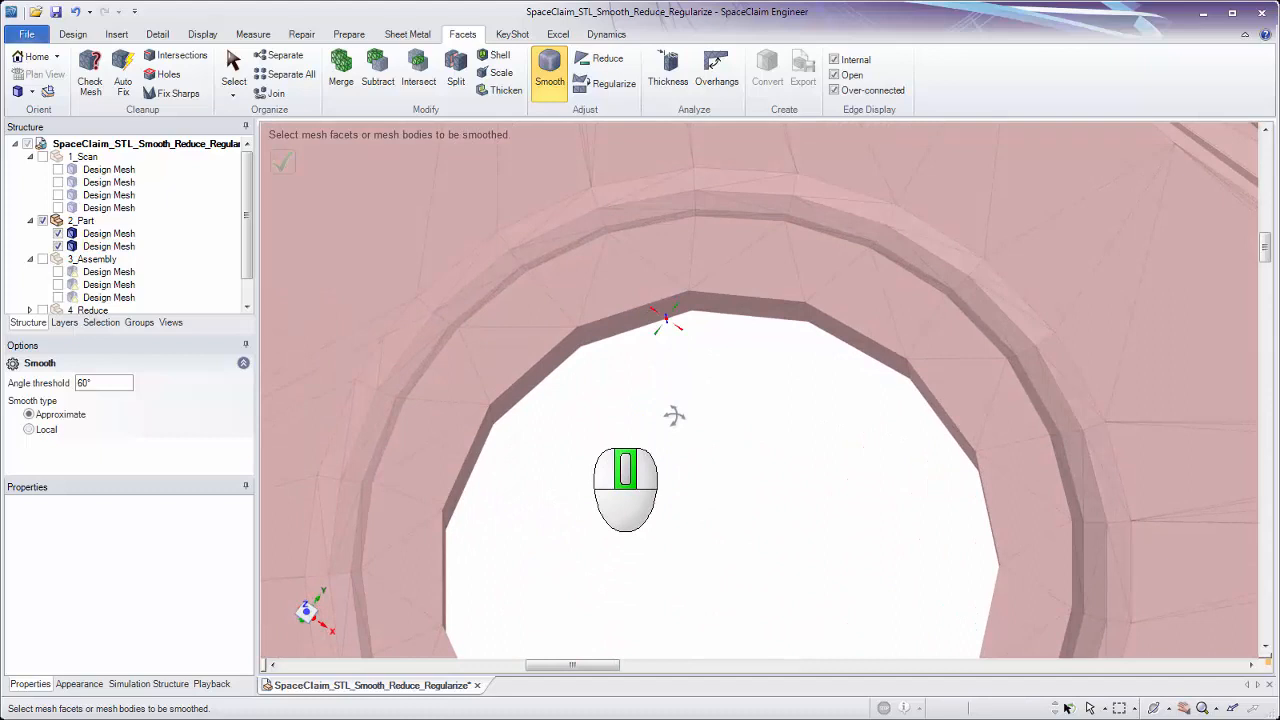
click(687, 310)
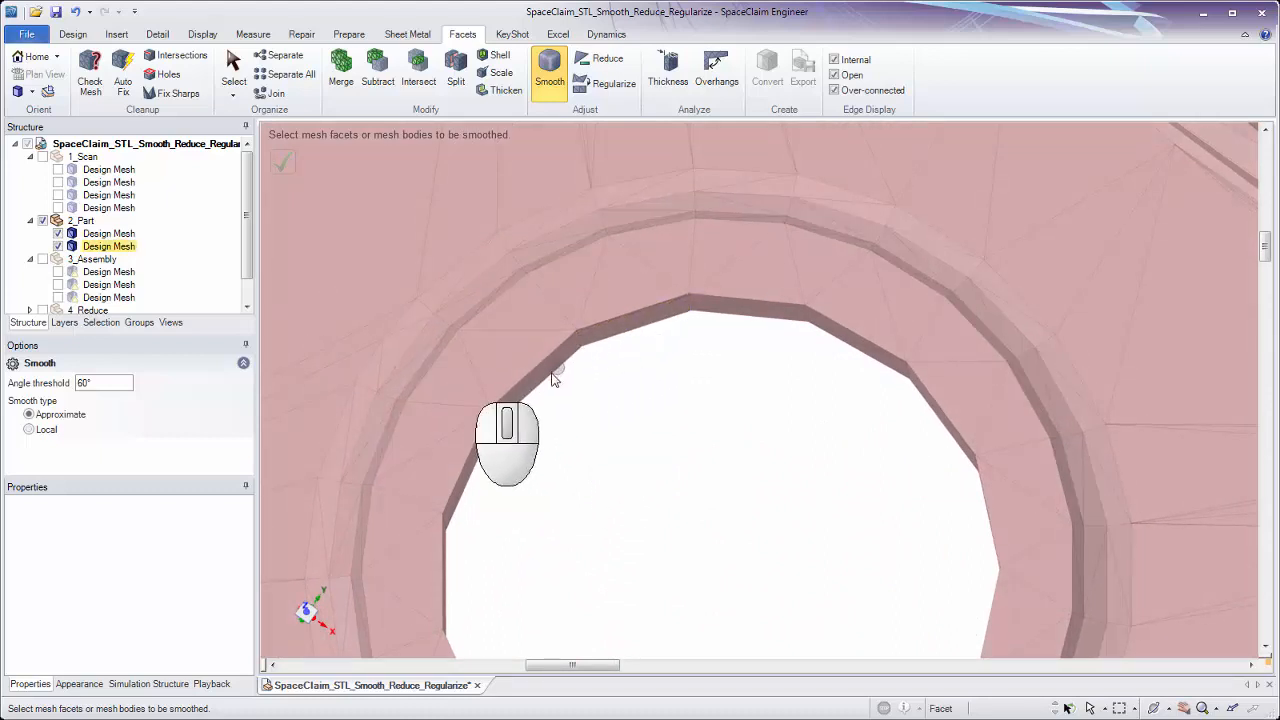
middle_drag(720, 310, 710, 352)
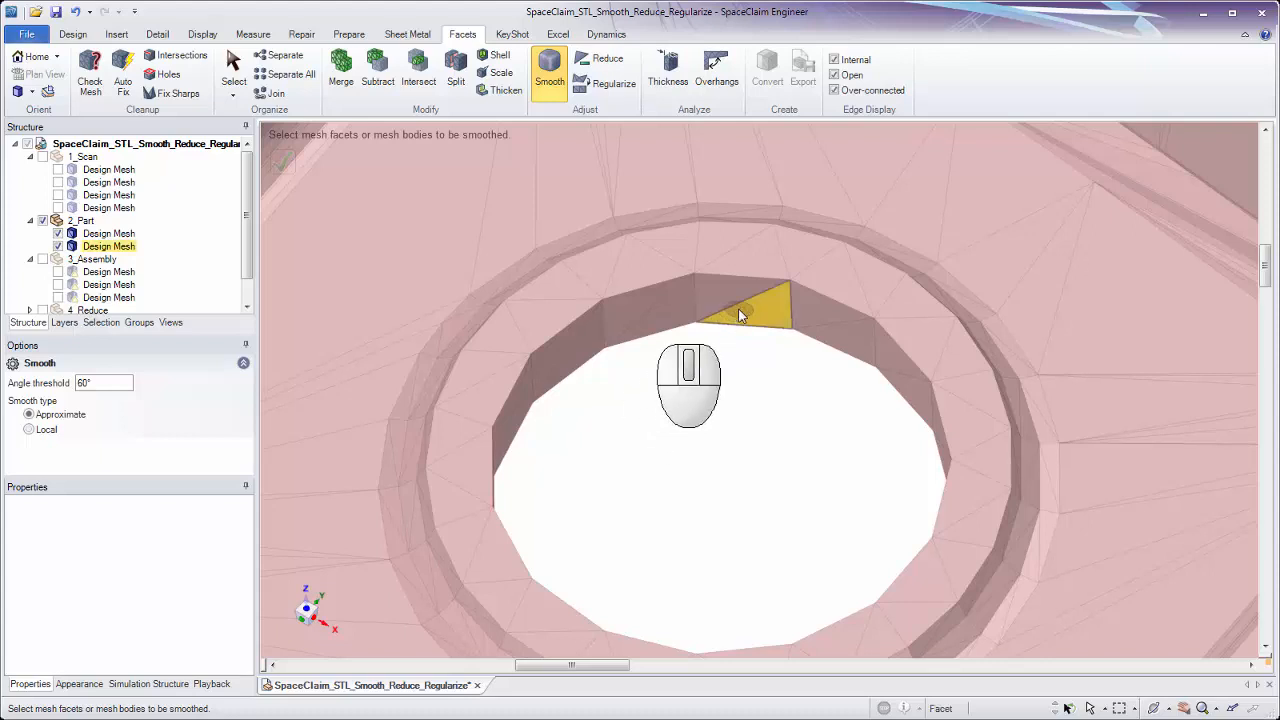
double_click(739, 311)
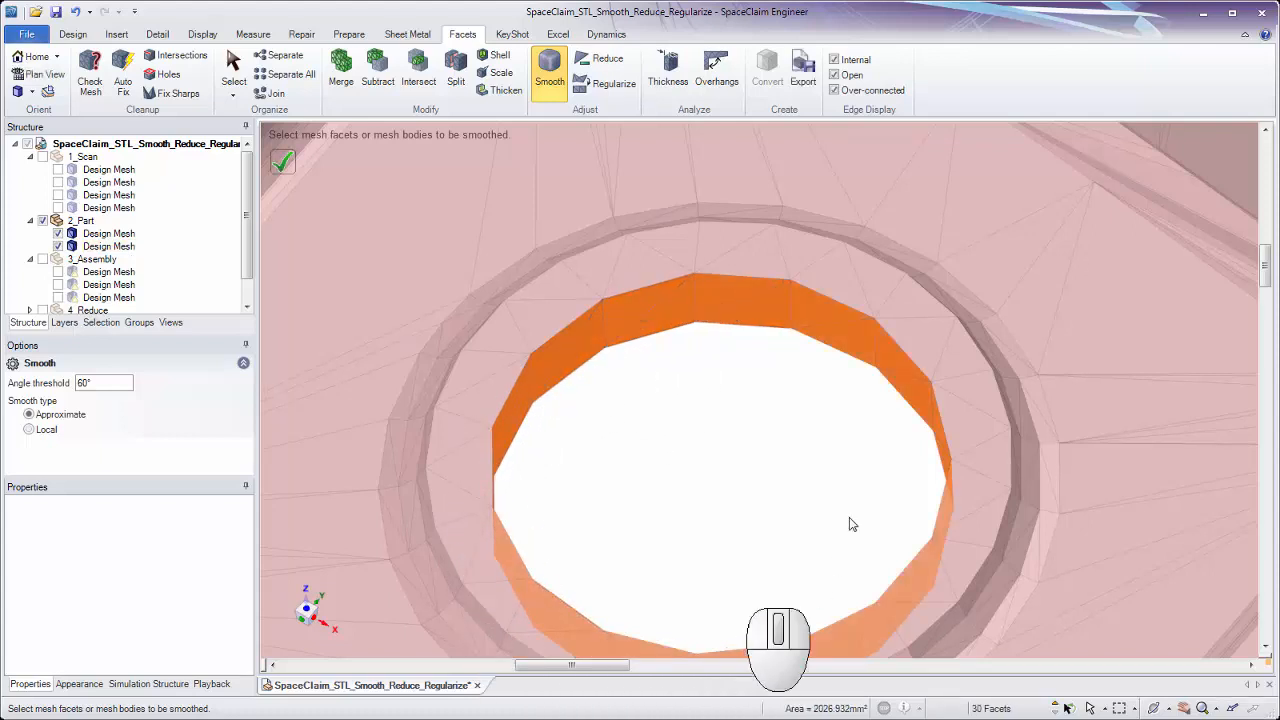
Try smoothing only the hole's inner-wall facets with the Approximate type, inspect the hole's edge, and undo the smoothing
middle_drag(712, 412, 712, 499)
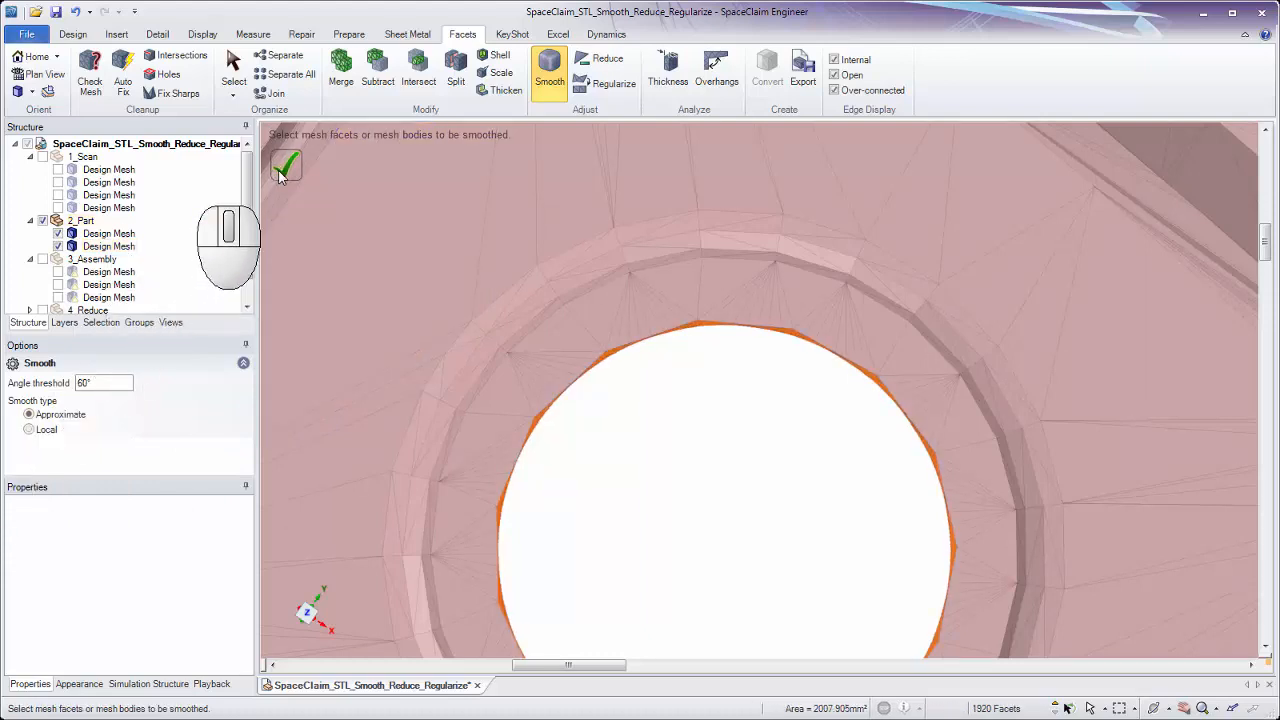
middle_drag(692, 442, 683, 528)
ctrl+middle_drag(690, 437, 815, 328)
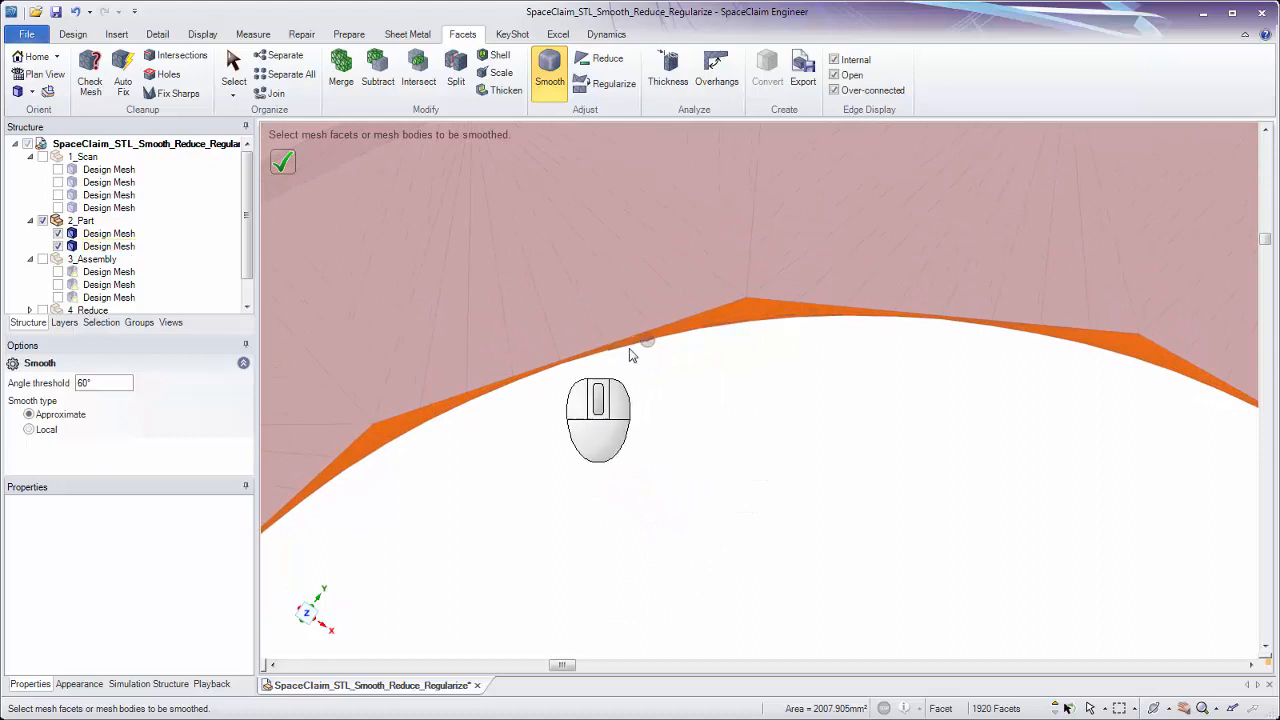
middle_drag(726, 472, 758, 310)
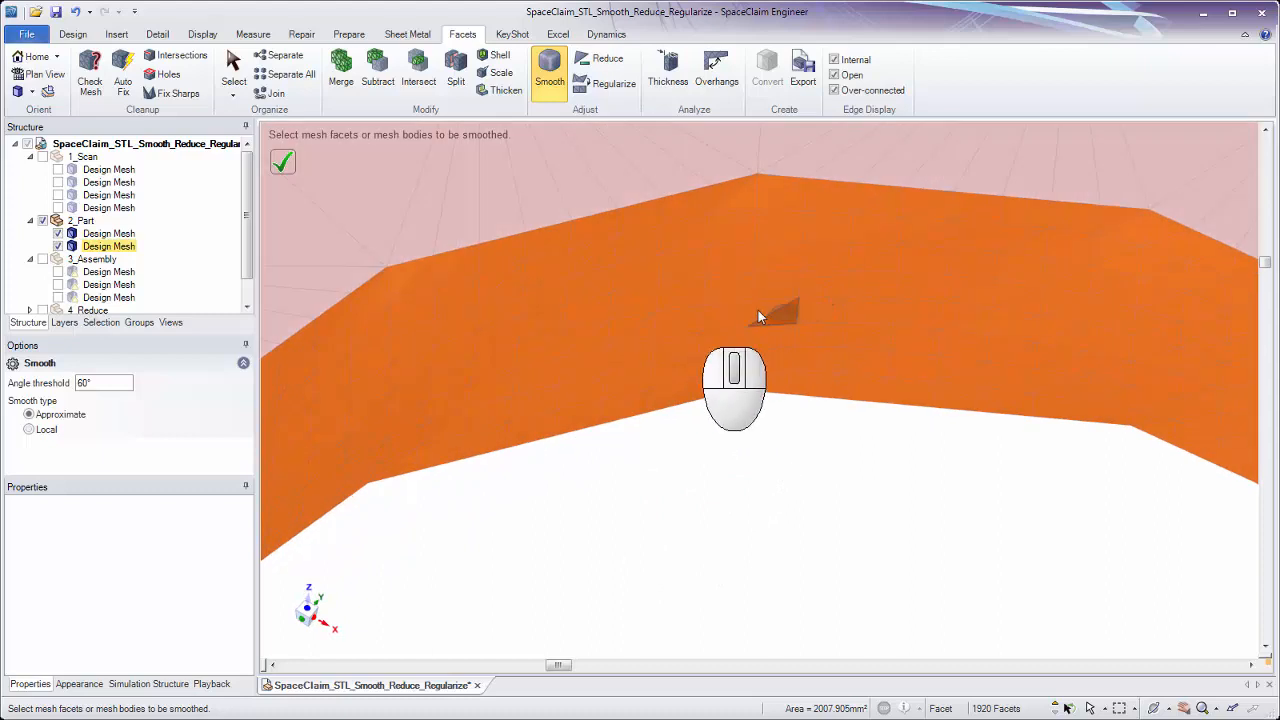
middle_drag(836, 313, 758, 303)
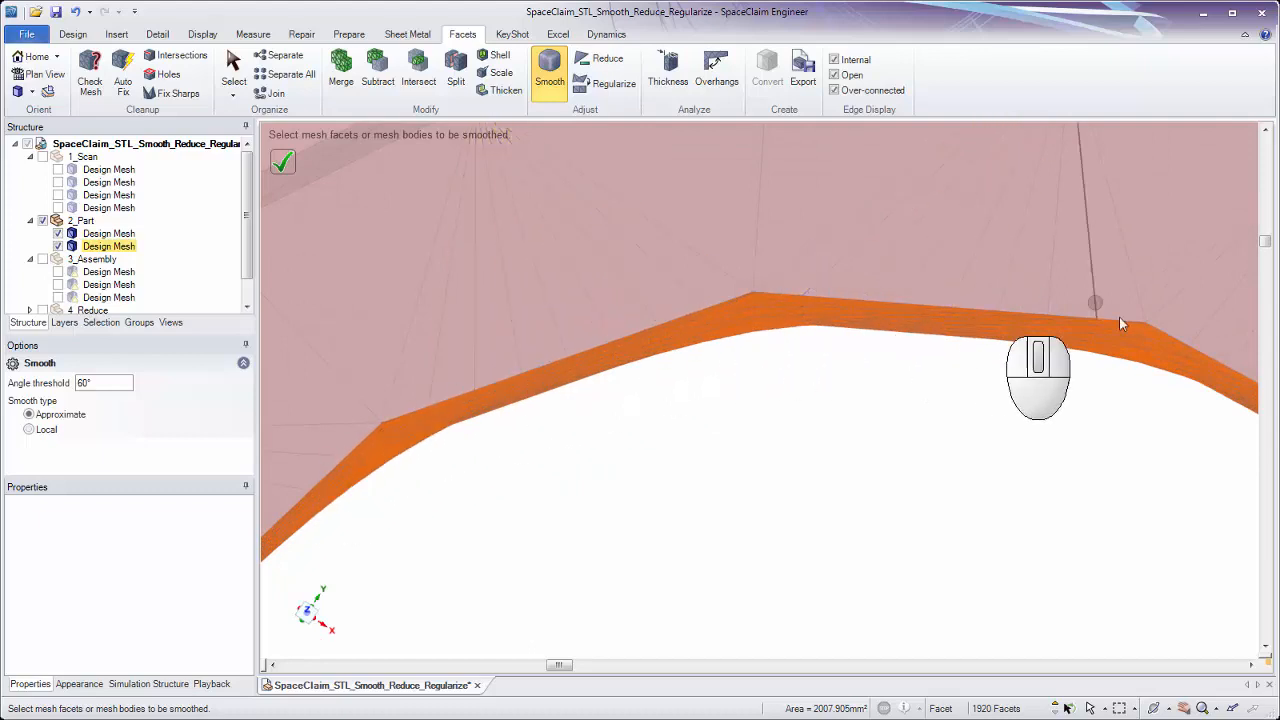
ctrl+middle_drag(772, 468, 784, 348)
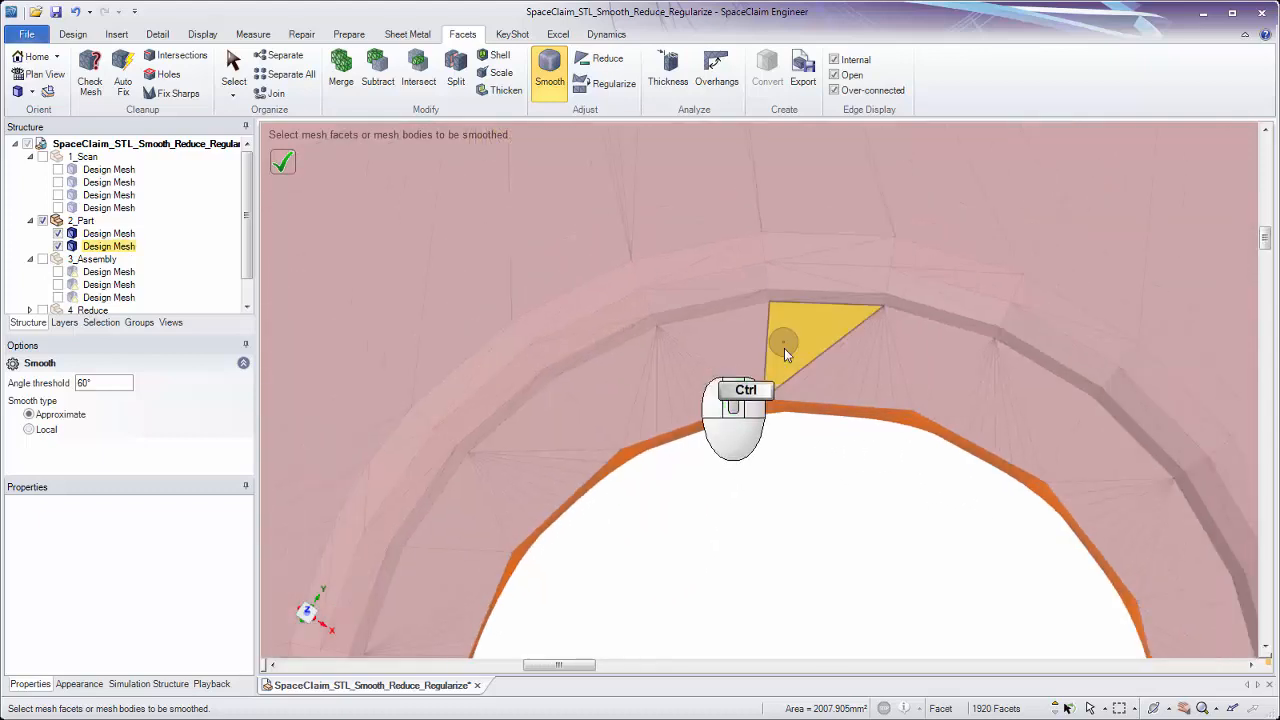
key(ctrl+z)
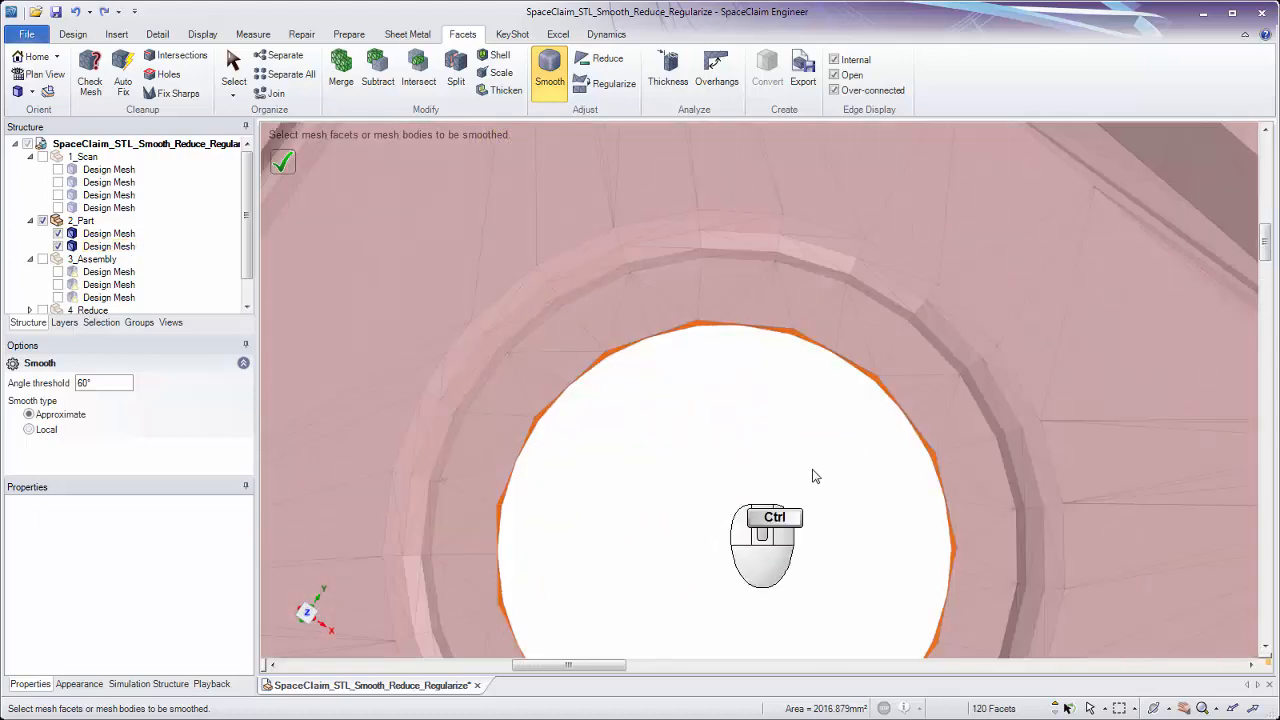
Add the flat ring around the hole and the part's underside facets to the inner-wall selection
middle_drag(813, 476, 806, 406)
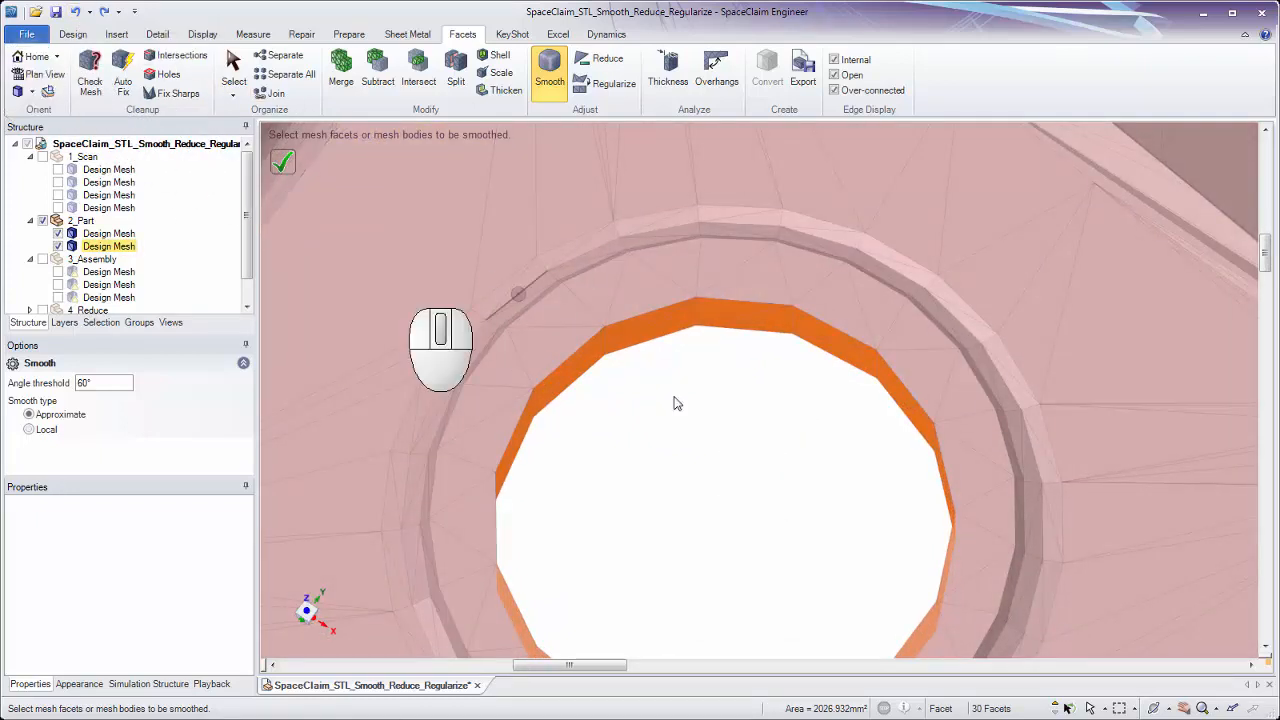
ctrl+middle_drag(677, 403, 698, 366)
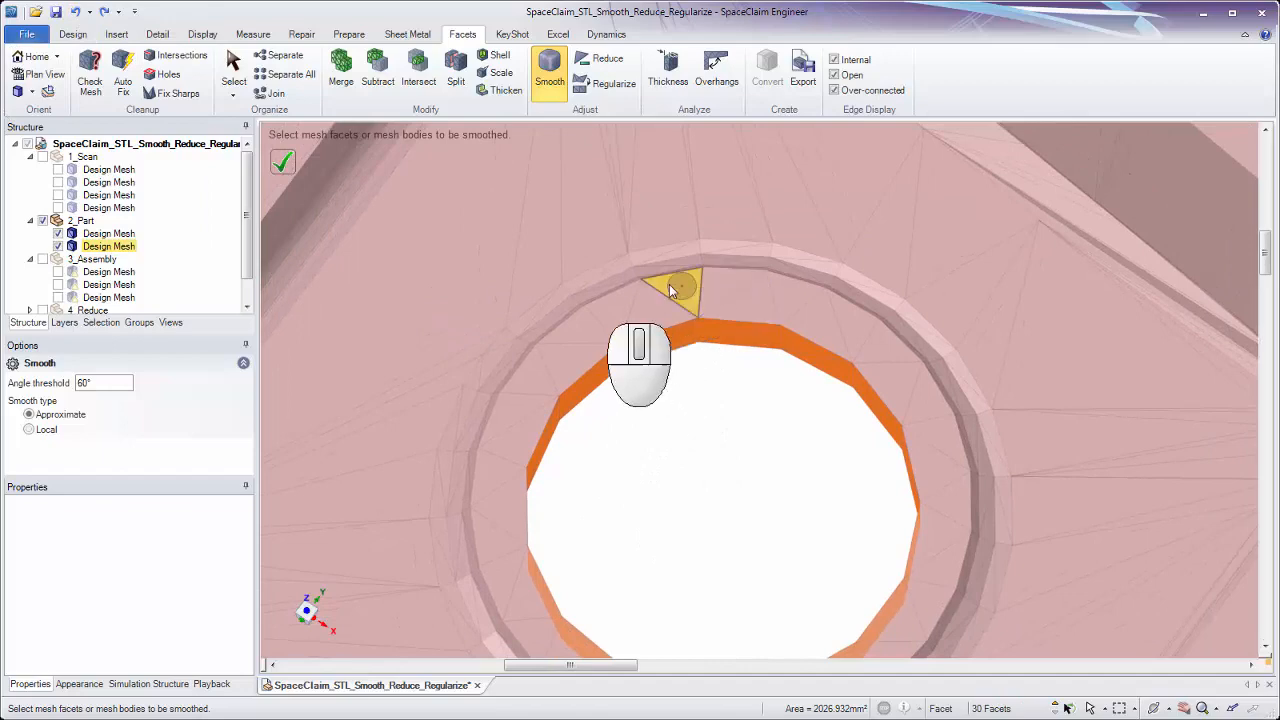
ctrl+click(593, 331)
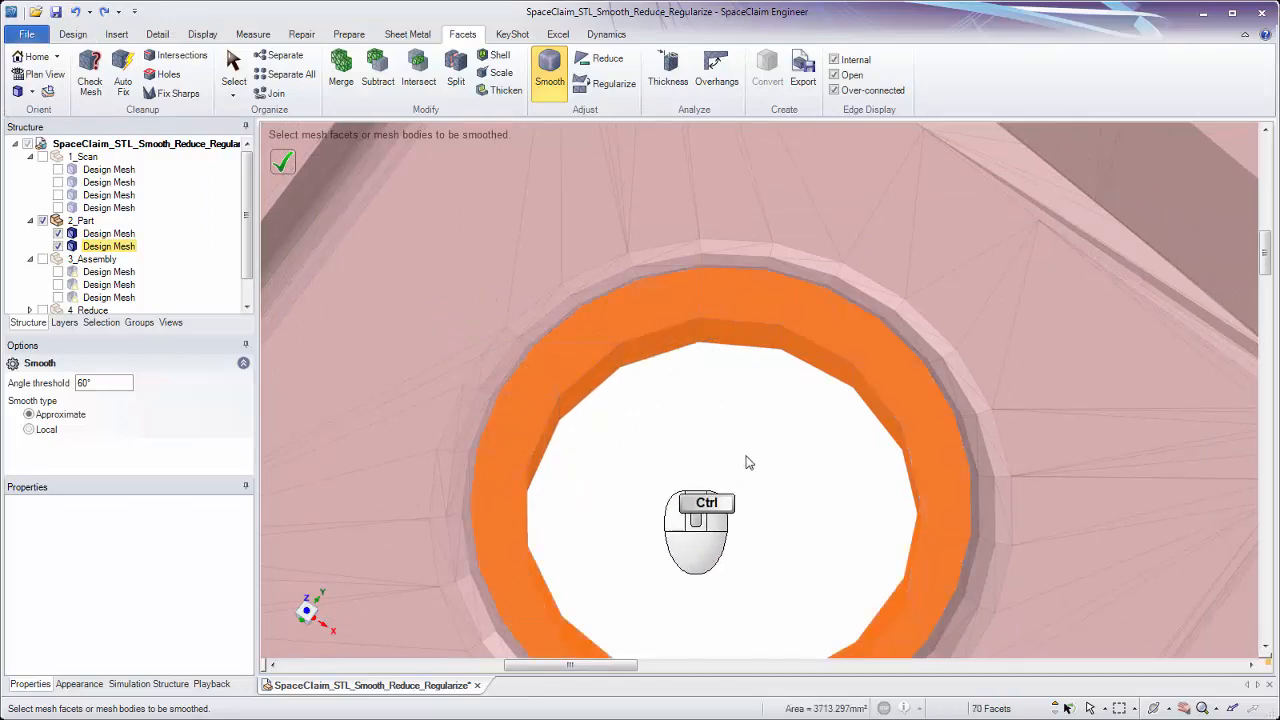
middle_drag(746, 463, 746, 383)
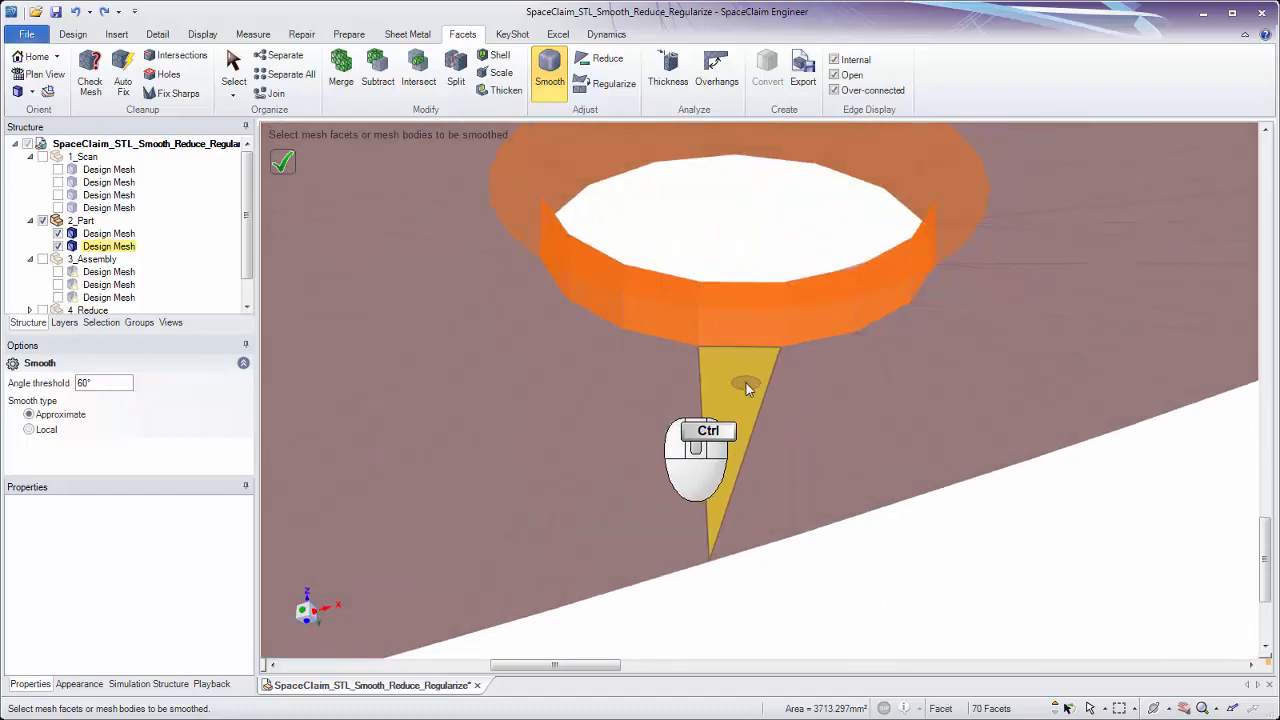
ctrl+click(746, 383)
middle_drag(737, 286, 727, 460)
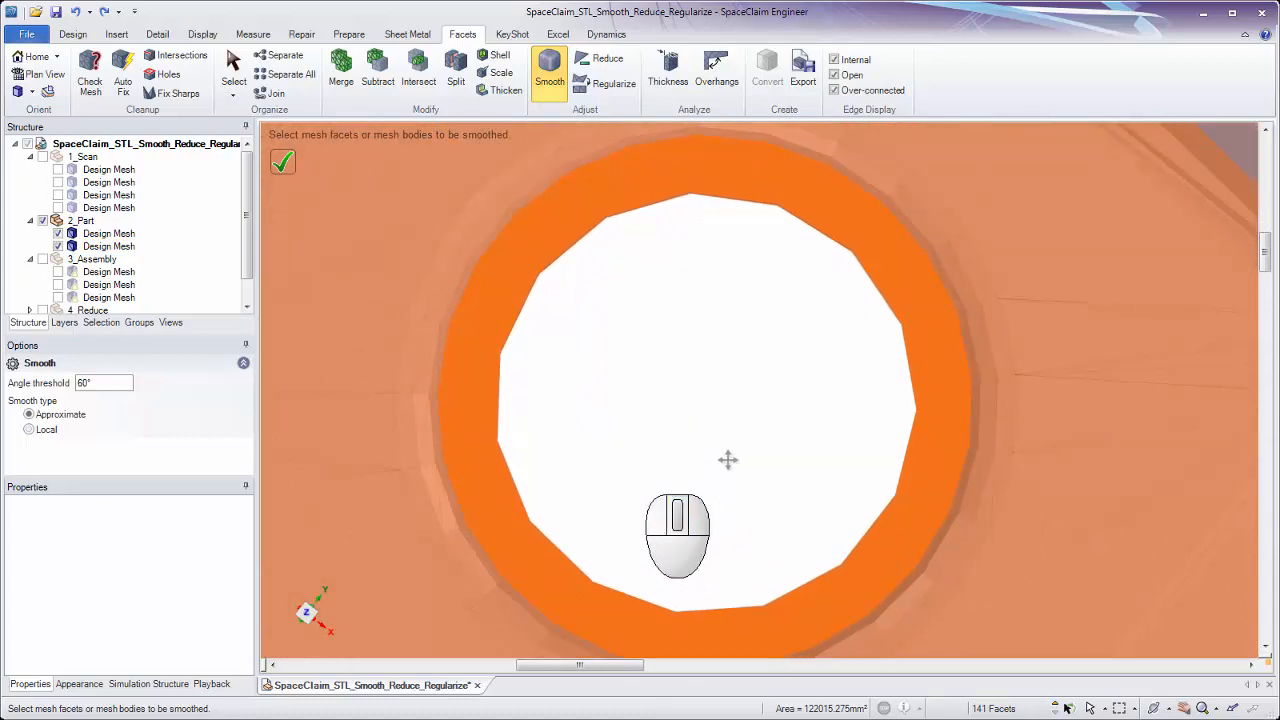
Smooth the selected hole, ring and underside facets repeatedly with the Approximate type, and clear the selection
click(291, 167)
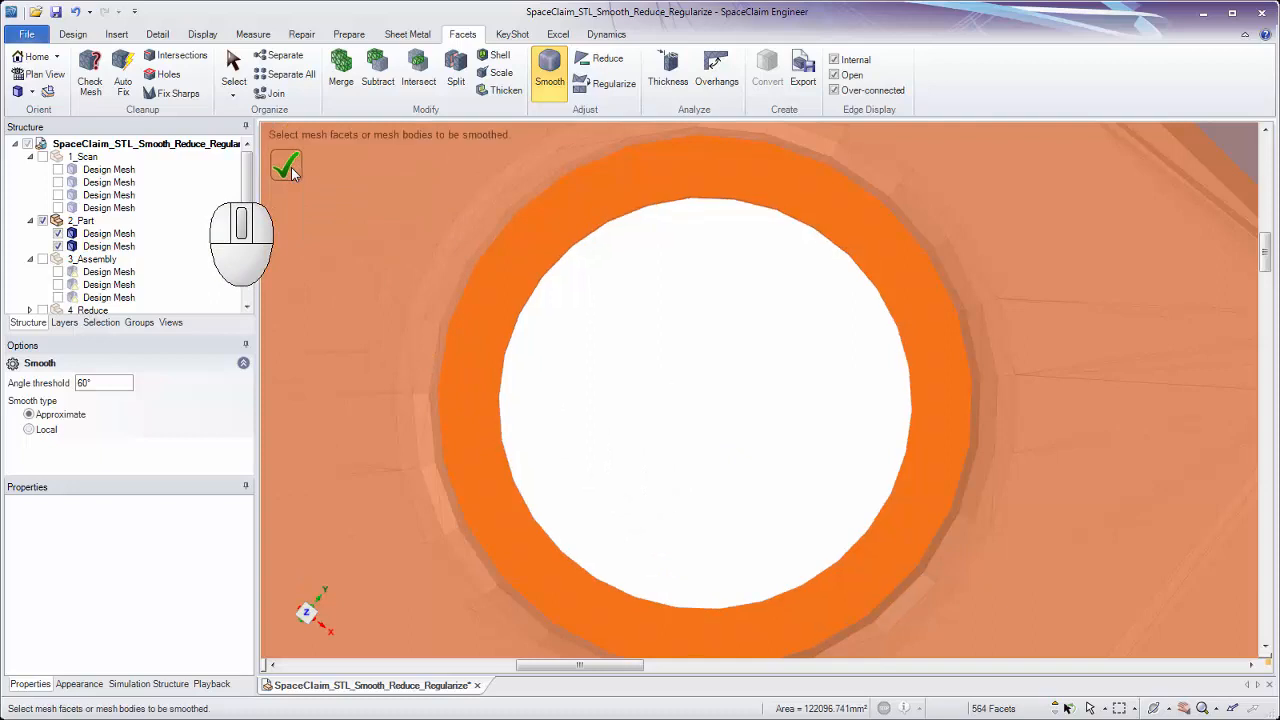
click(291, 167)
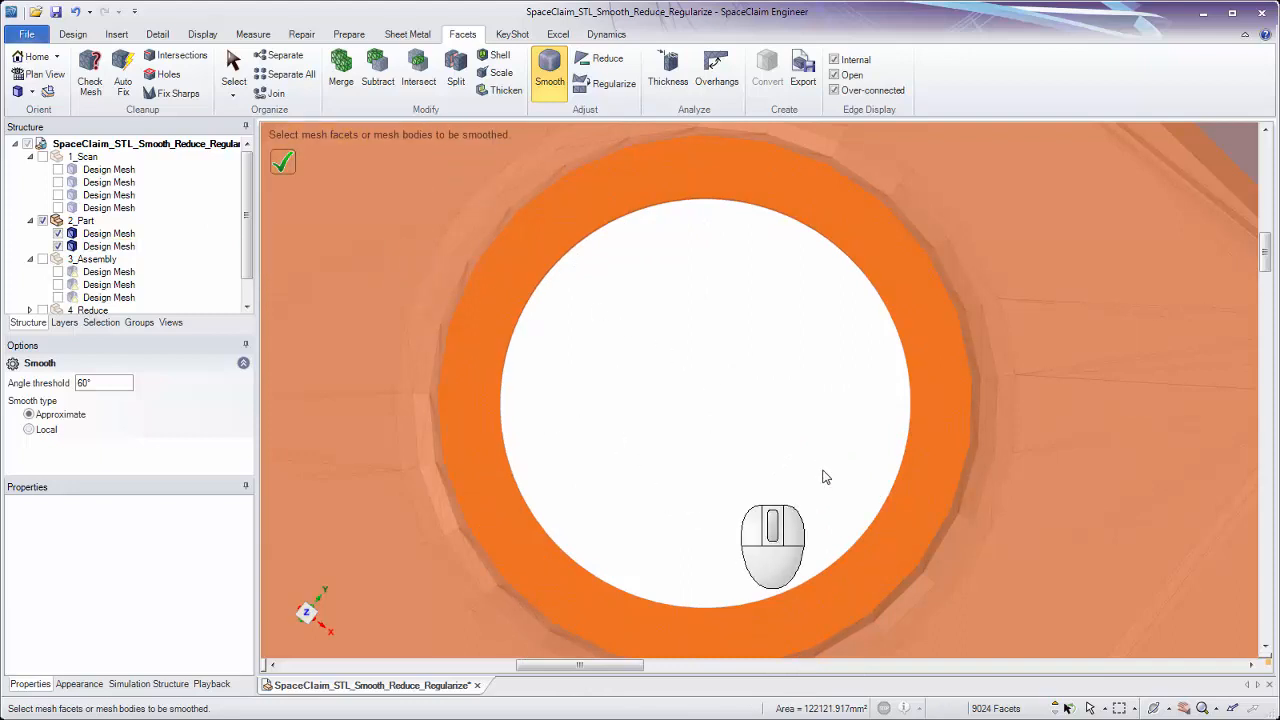
middle_drag(826, 474, 722, 325)
ctrl+middle_drag(745, 263, 736, 411)
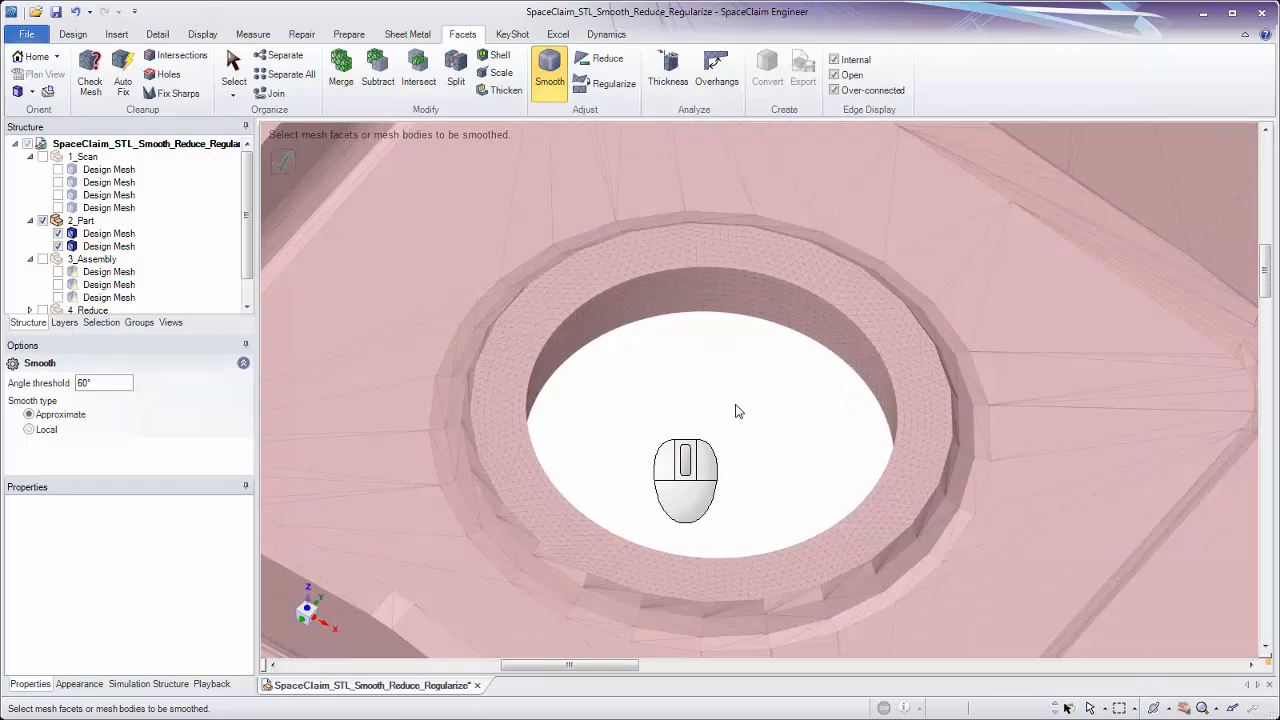
Use the Pull tool on the smoothed inner wall of the red mesh's round hole
click(85, 36)
click(434, 70)
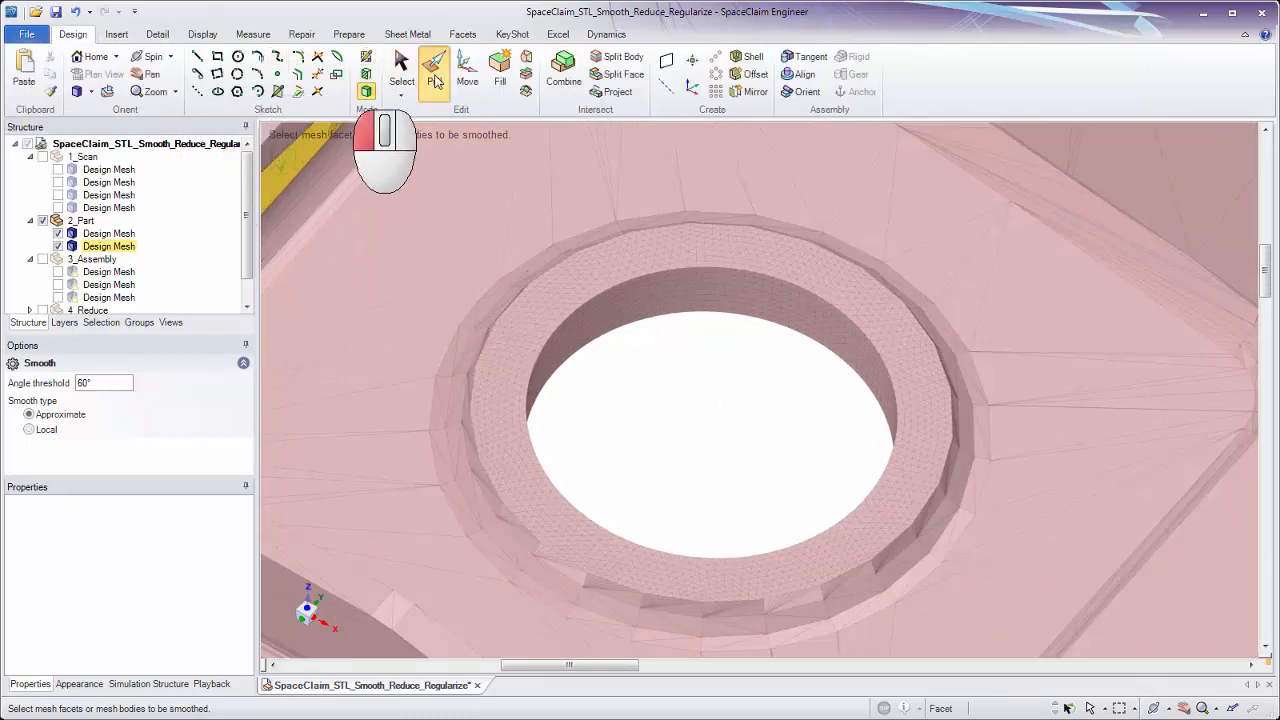
click(716, 290)
middle_drag(715, 286, 721, 385)
drag(716, 378, 740, 429)
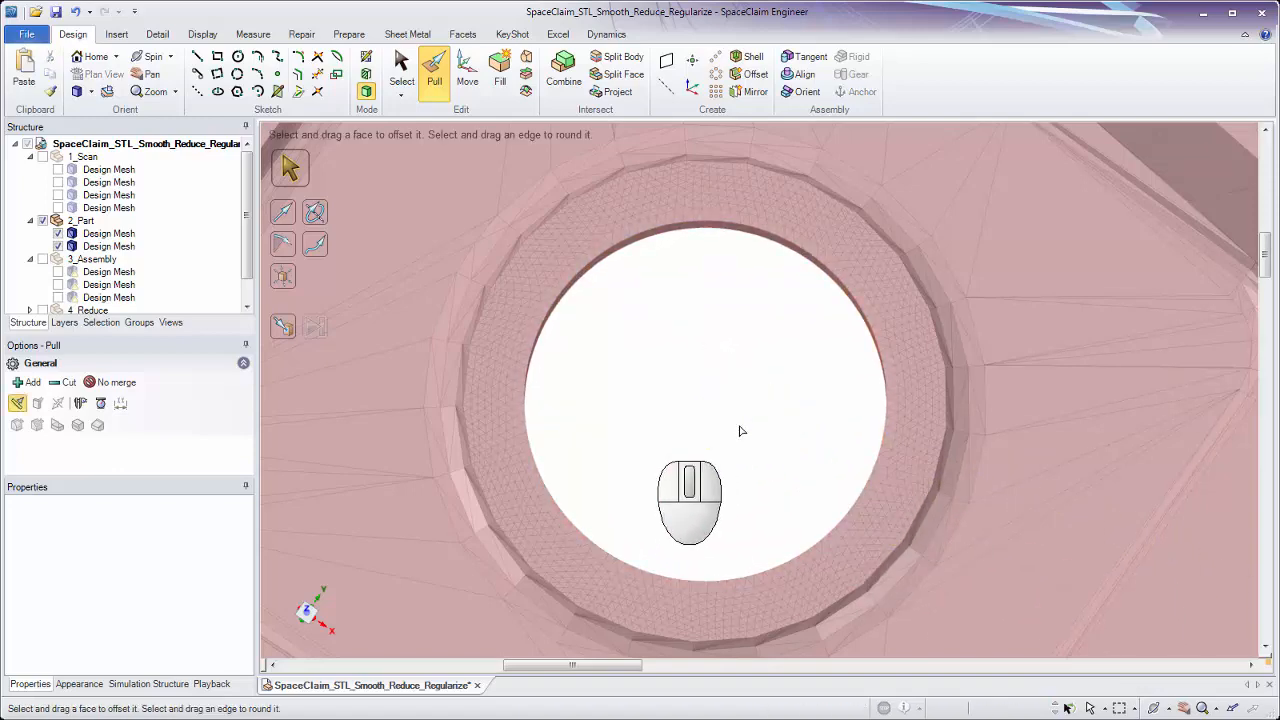
View the red and blue part meshes side by side and return to the Smooth tool
ctrl+middle_drag(742, 431, 742, 205)
middle_drag(860, 317, 698, 174)
mouse_move(749, 269)
ctrl+middle_down()
mouse_move(749, 223)
mouse_move(749, 268)
ctrl+middle_up()
click(543, 320)
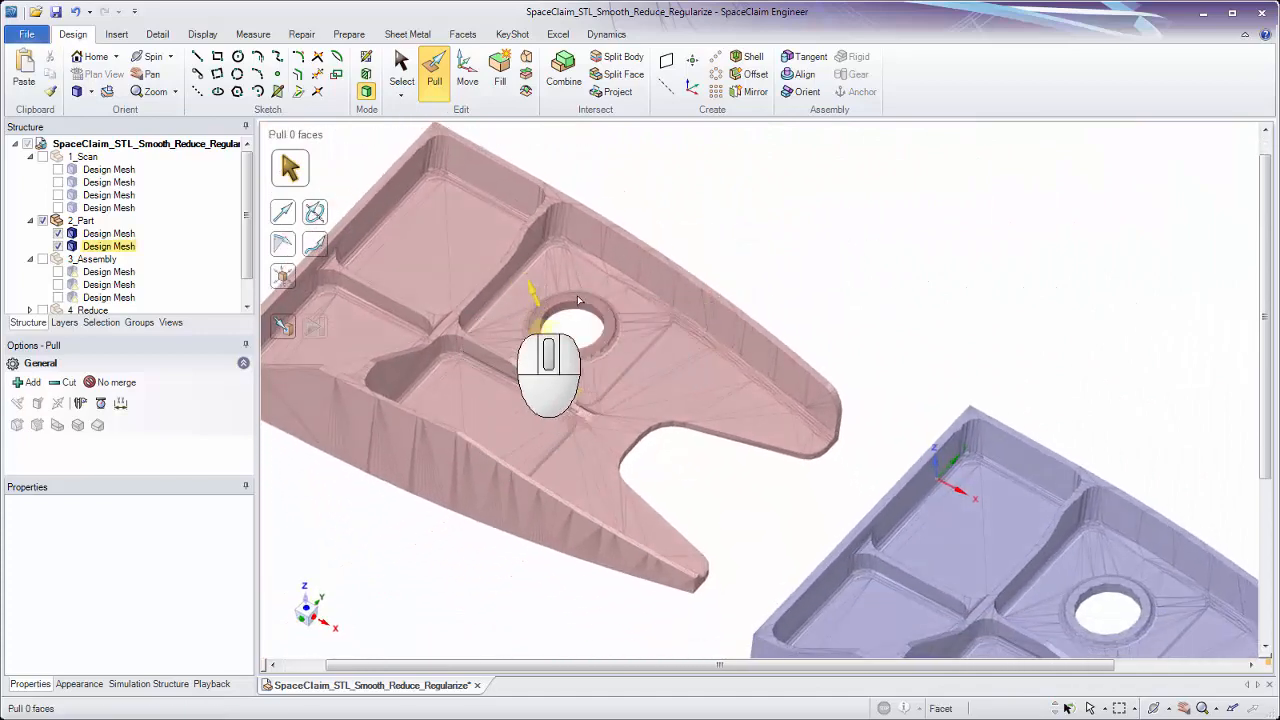
click(463, 34)
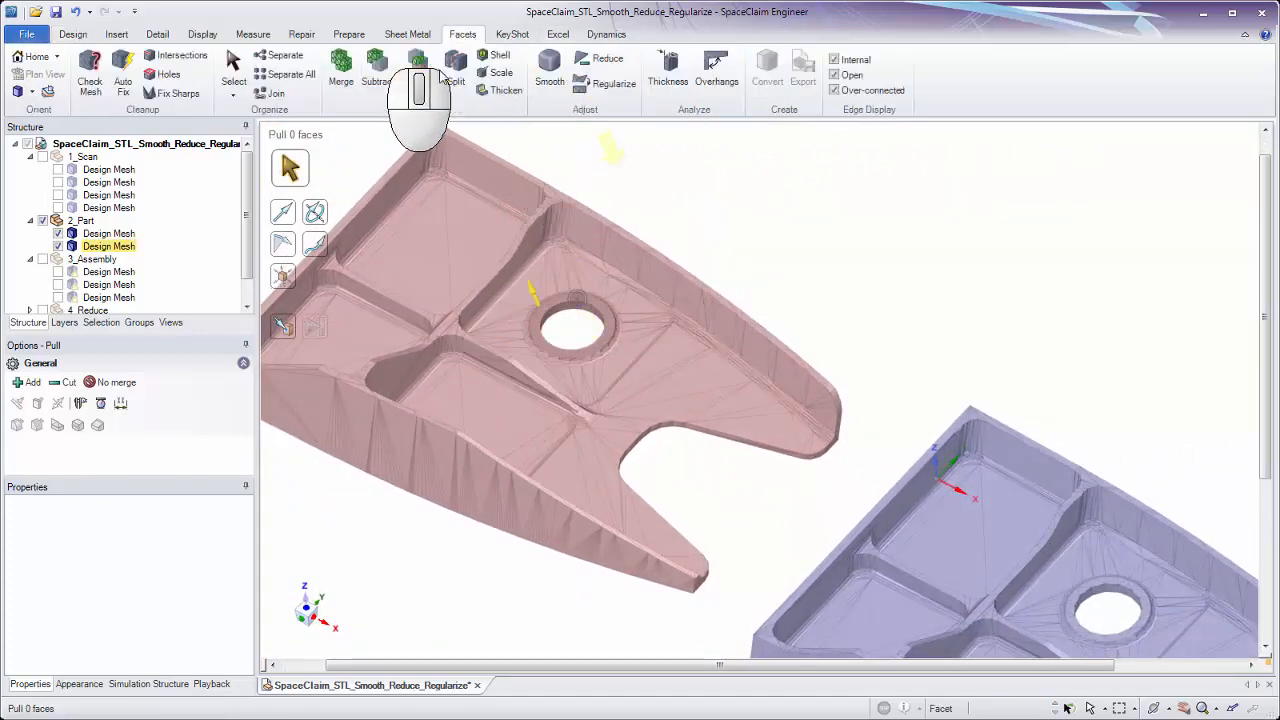
click(549, 66)
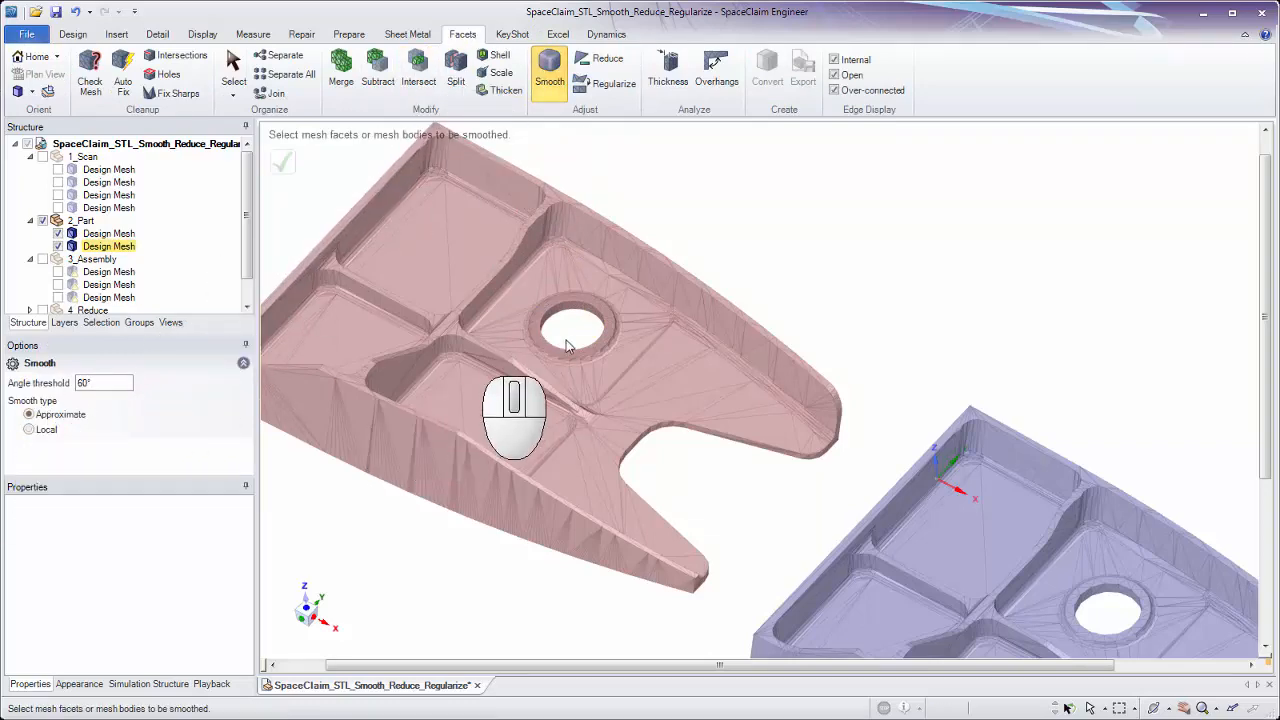
middle_drag(510, 345, 565, 298)
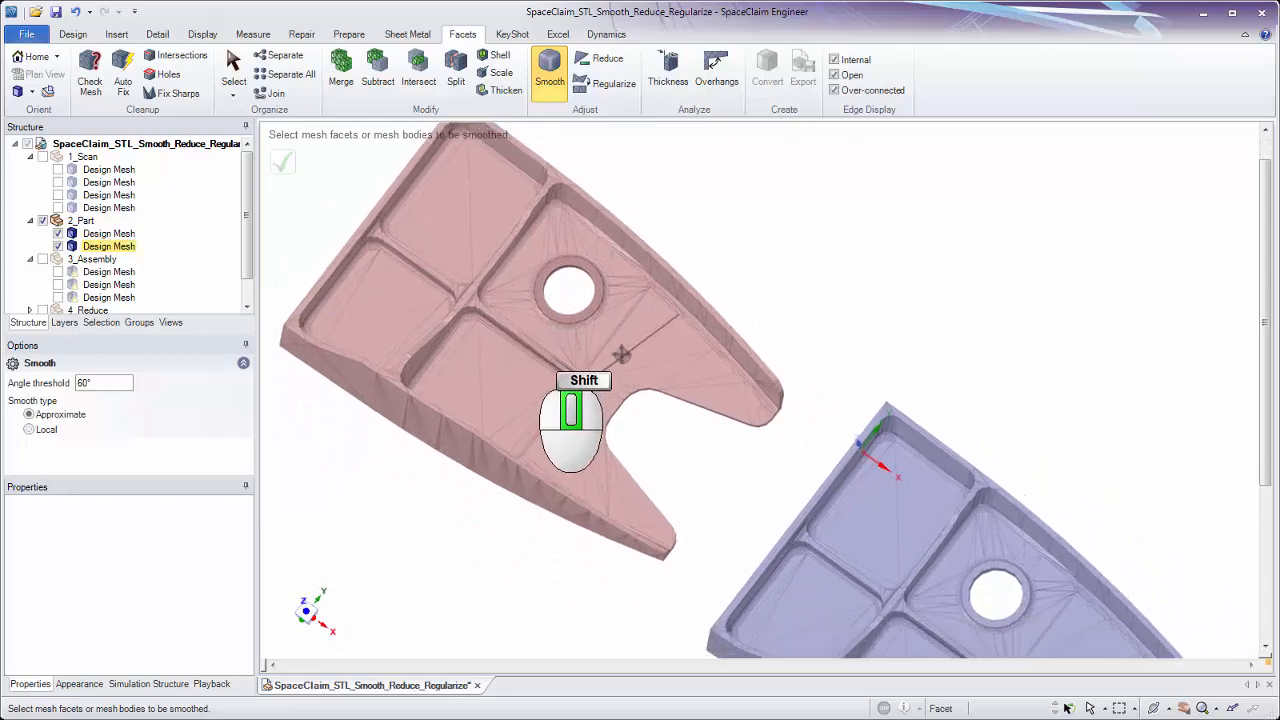
middle_drag(875, 352, 873, 305)
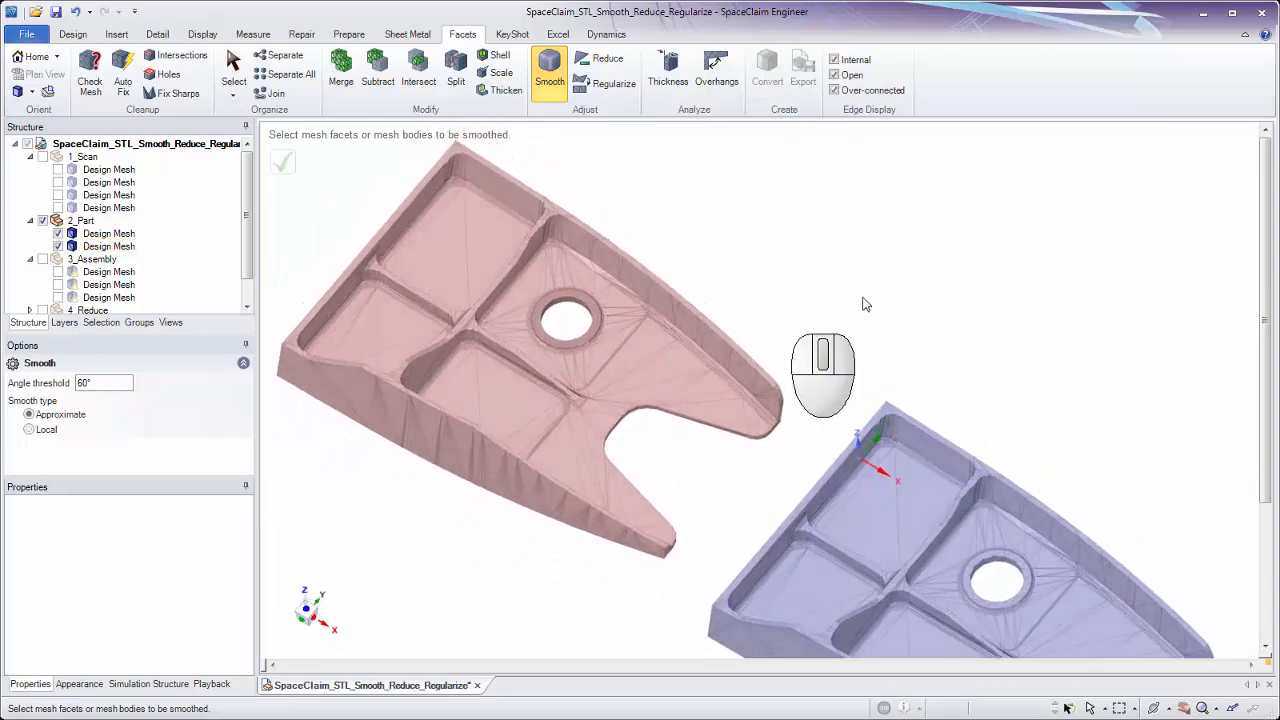
Hide the 2_Part component, show the 3_Assembly component, and identify its first Design Mesh
click(43, 221)
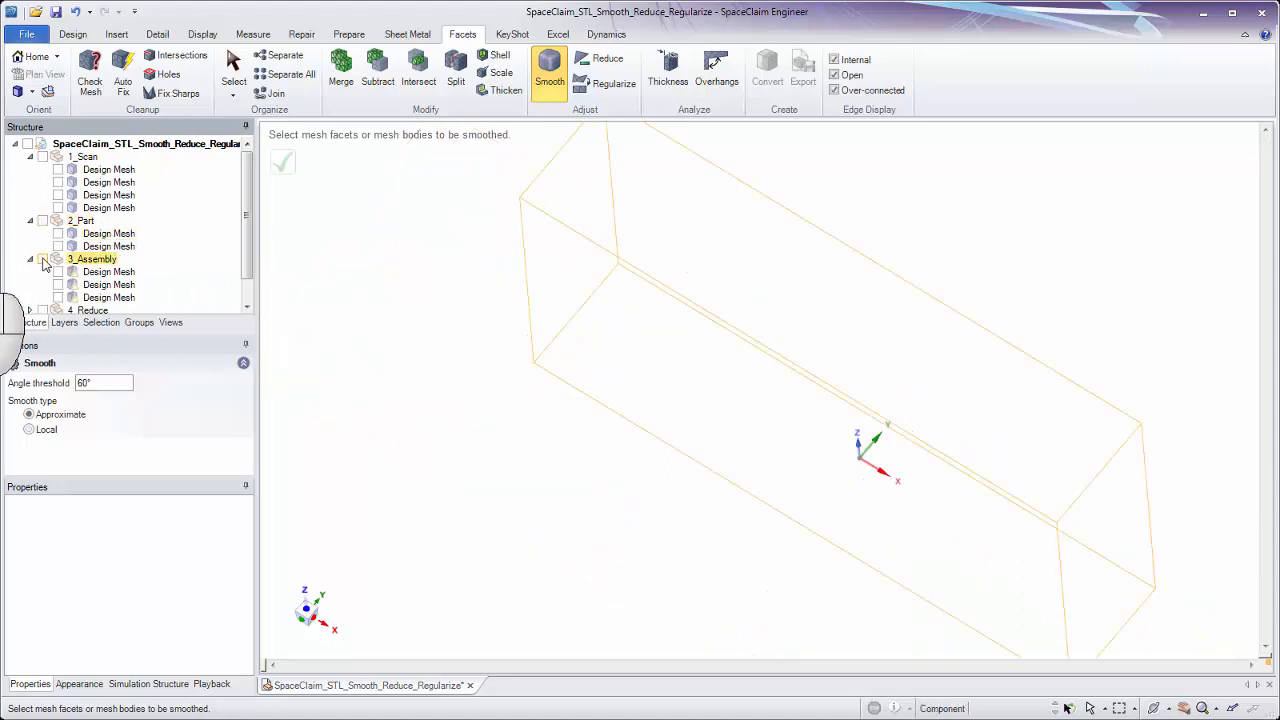
click(42, 259)
middle_drag(434, 334, 465, 228)
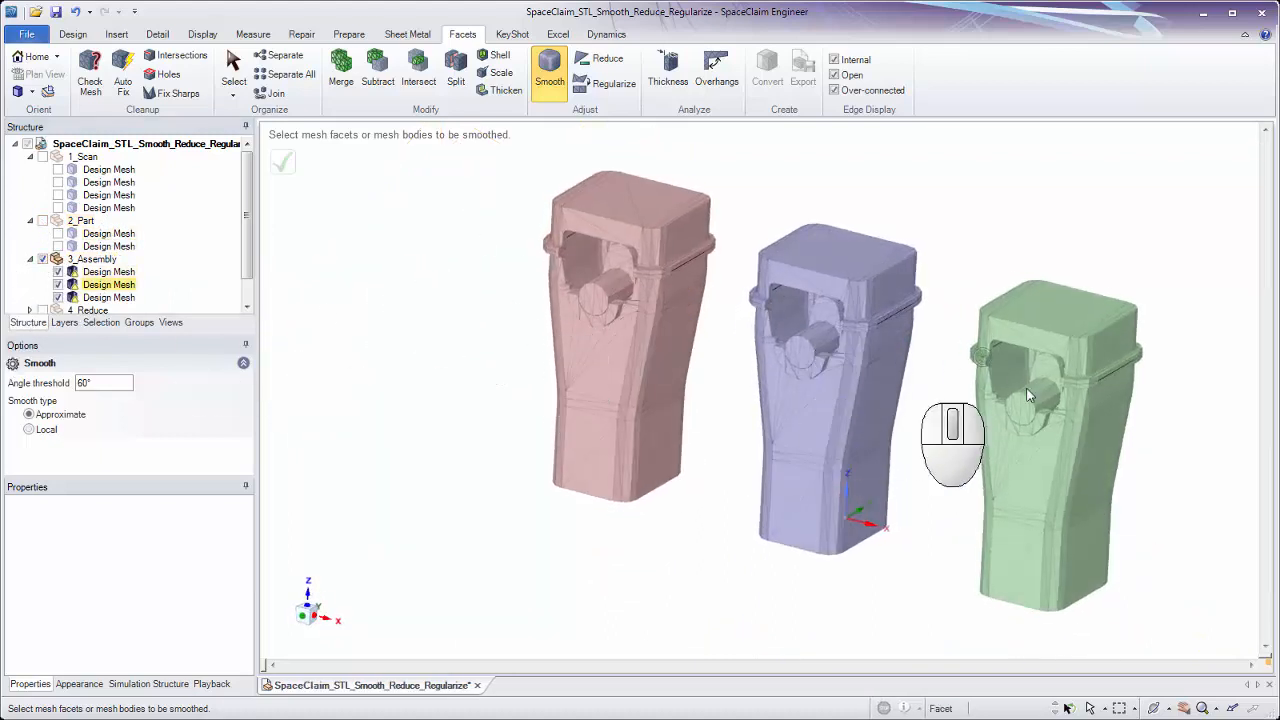
click(110, 272)
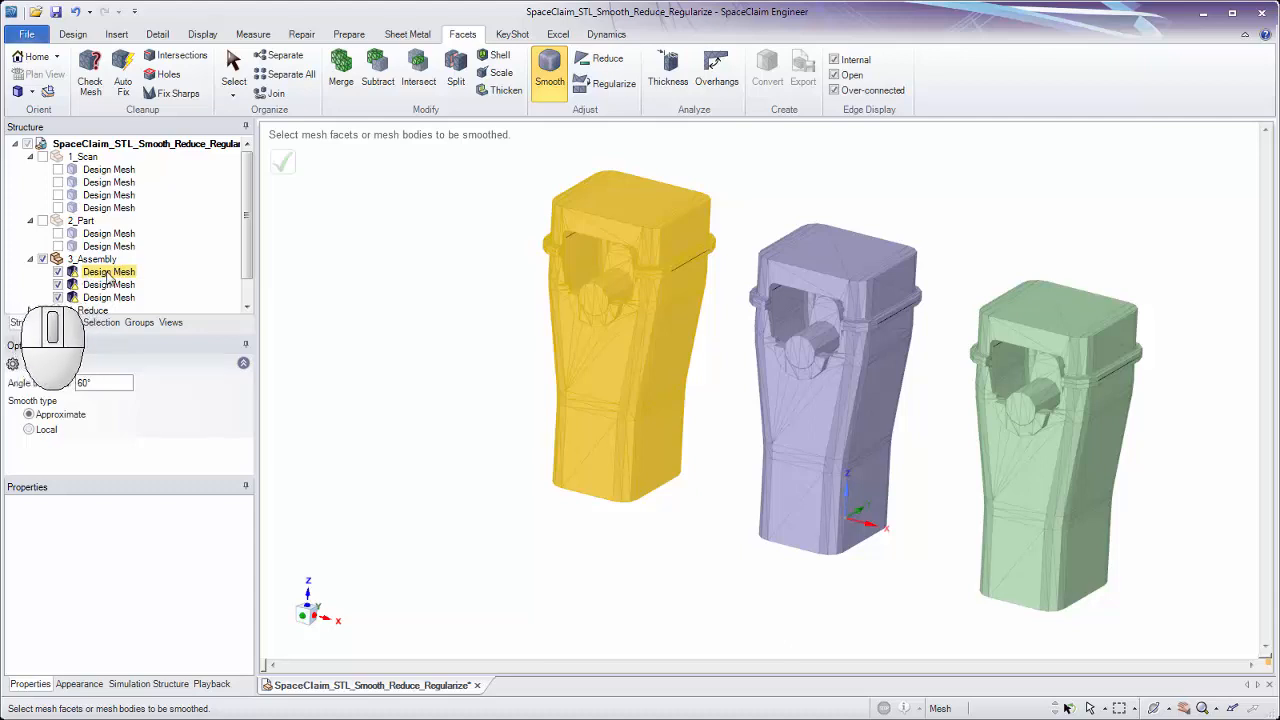
Try to smooth the whole red assembly mesh with the Approximate type and a 60° angle threshold, and clear the selection
click(334, 297)
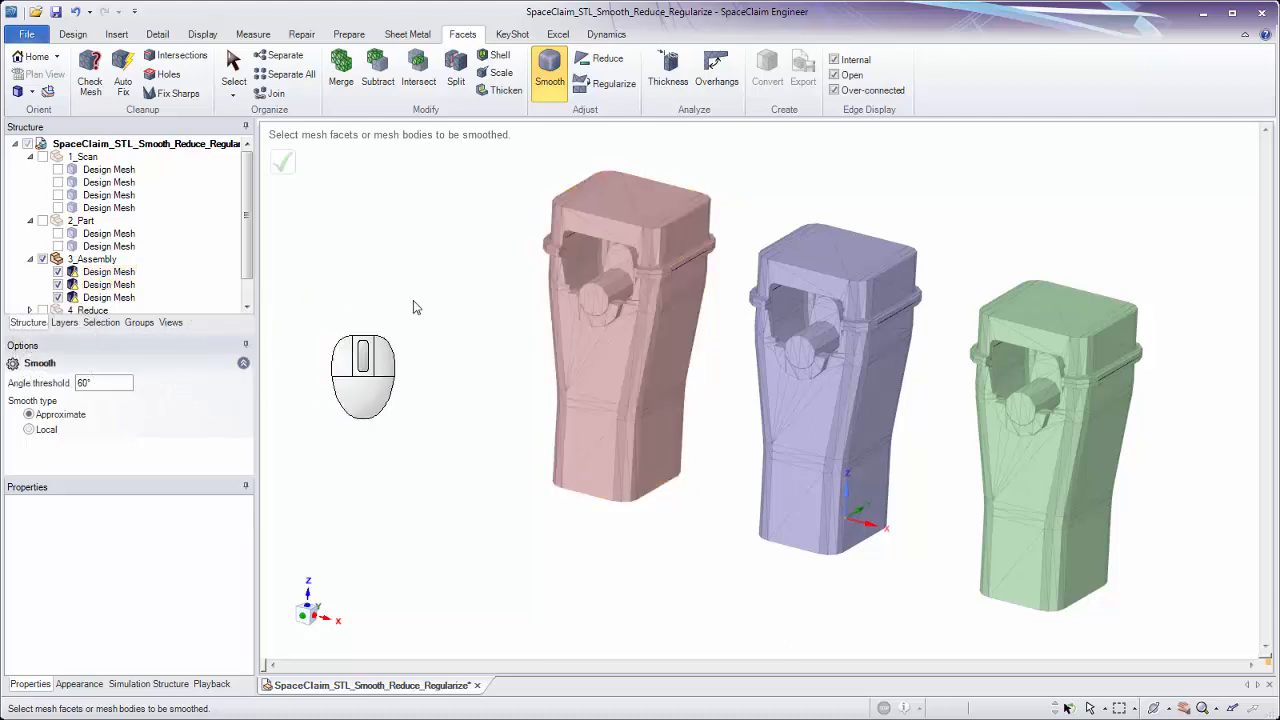
shift+middle_drag(423, 289, 380, 228)
drag(387, 167, 695, 588)
mouse_move(698, 430)
middle_down()
mouse_move(460, 455)
mouse_move(622, 446)
mouse_move(705, 425)
mouse_move(680, 420)
middle_up()
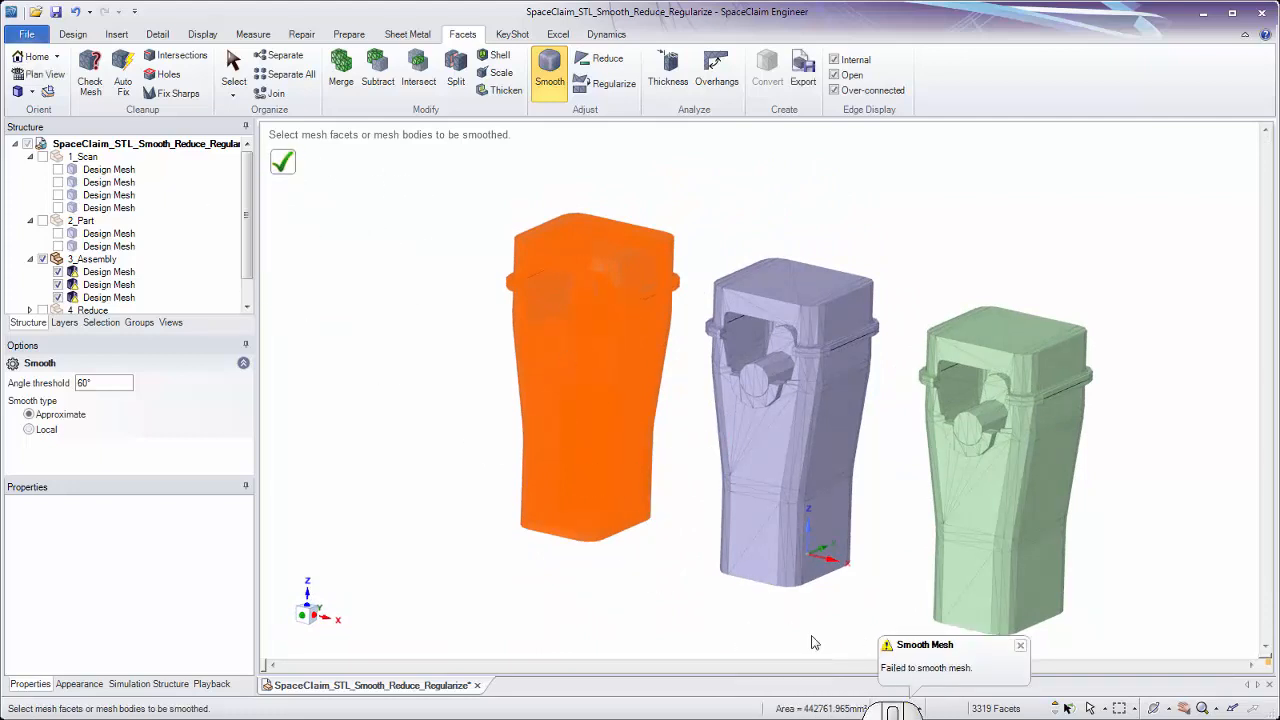
click(403, 549)
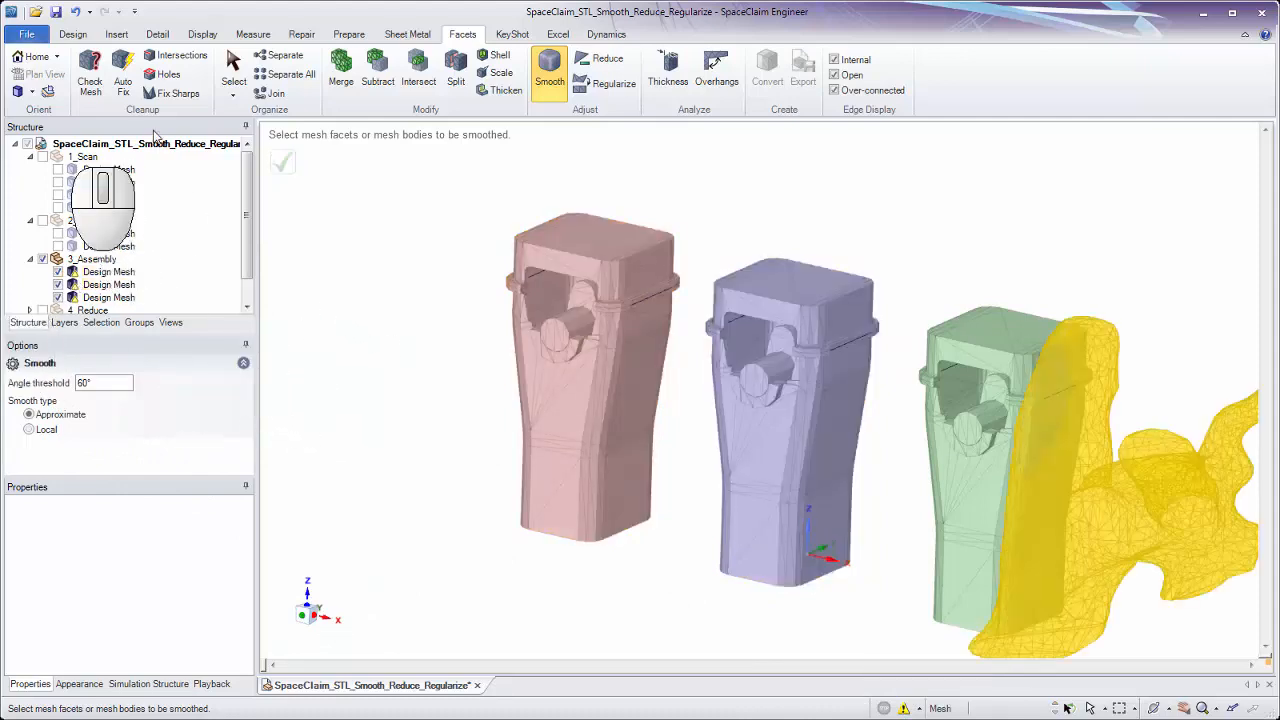
Repair the red assembly mesh with Auto Fix, then smooth the whole body with the Approximate type and a 60° angle threshold
click(130, 82)
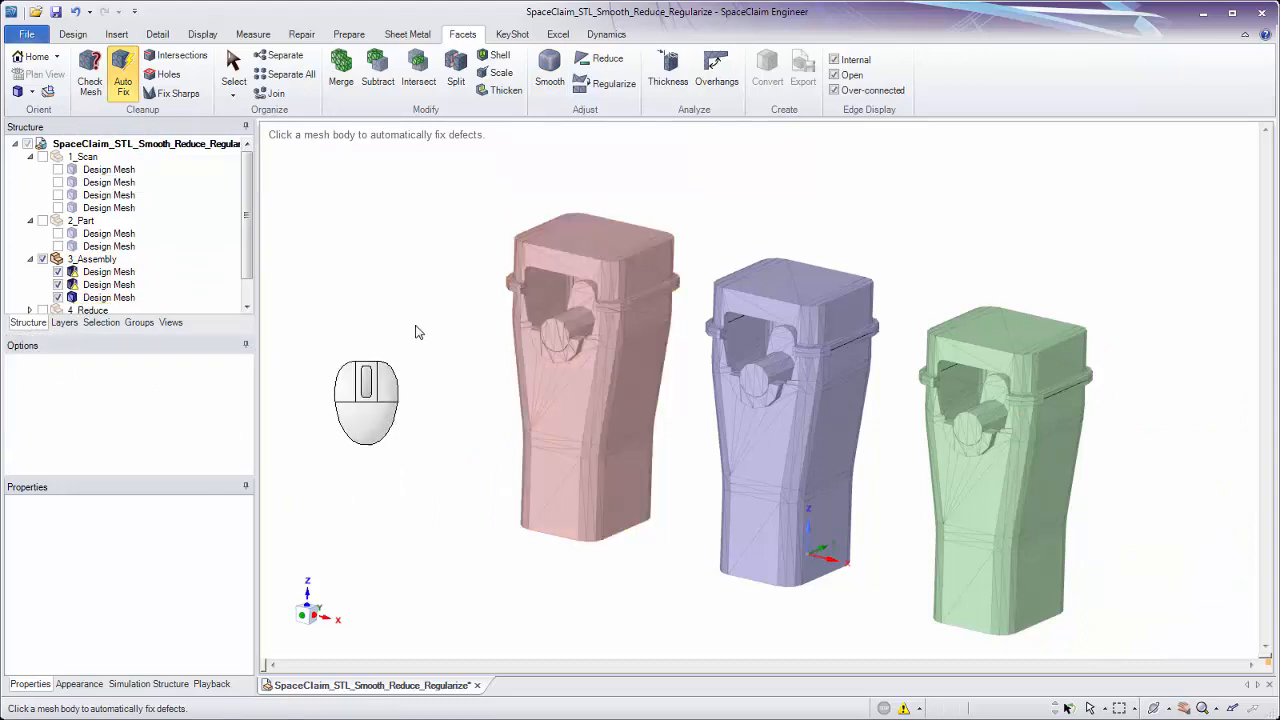
click(548, 82)
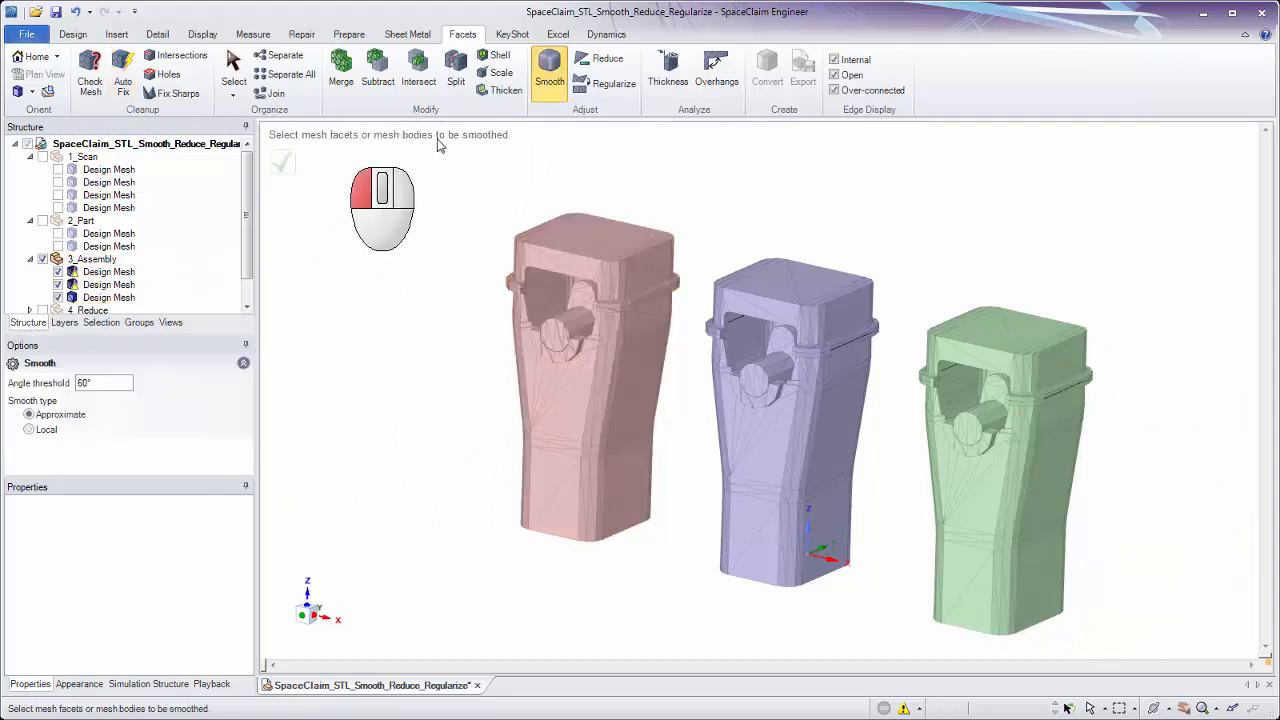
drag(437, 142, 706, 609)
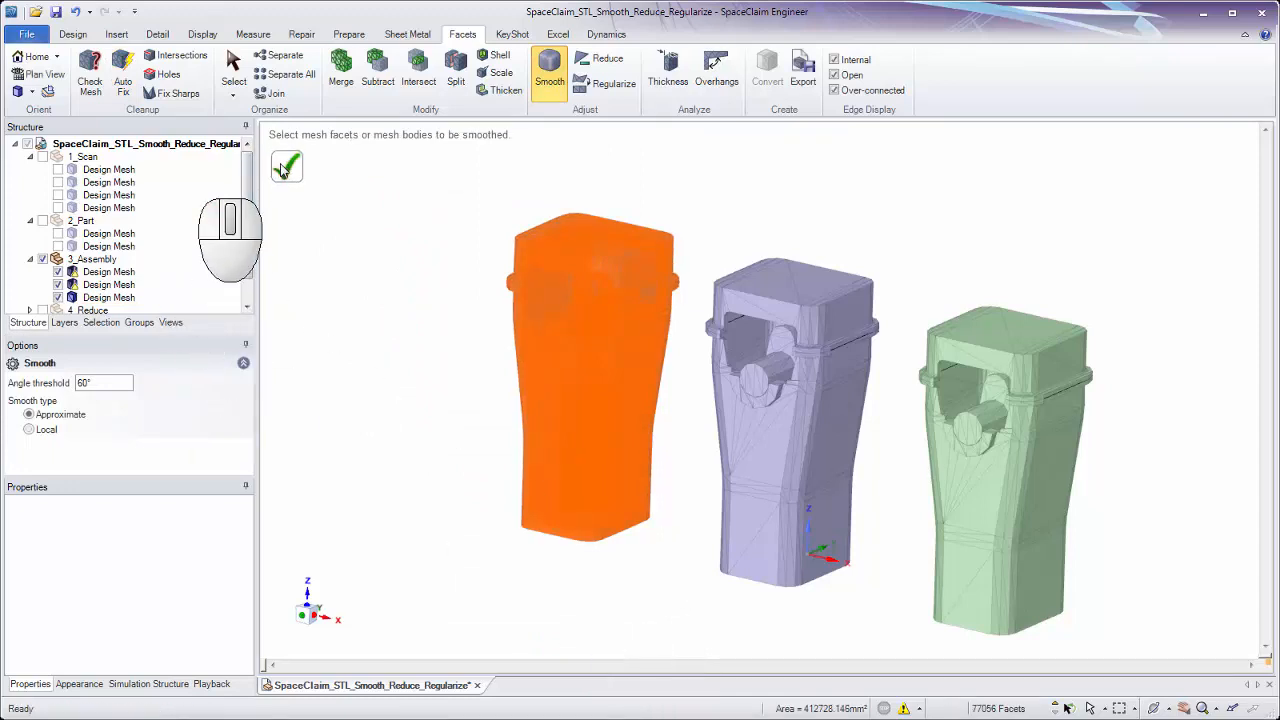
click(285, 168)
click(399, 389)
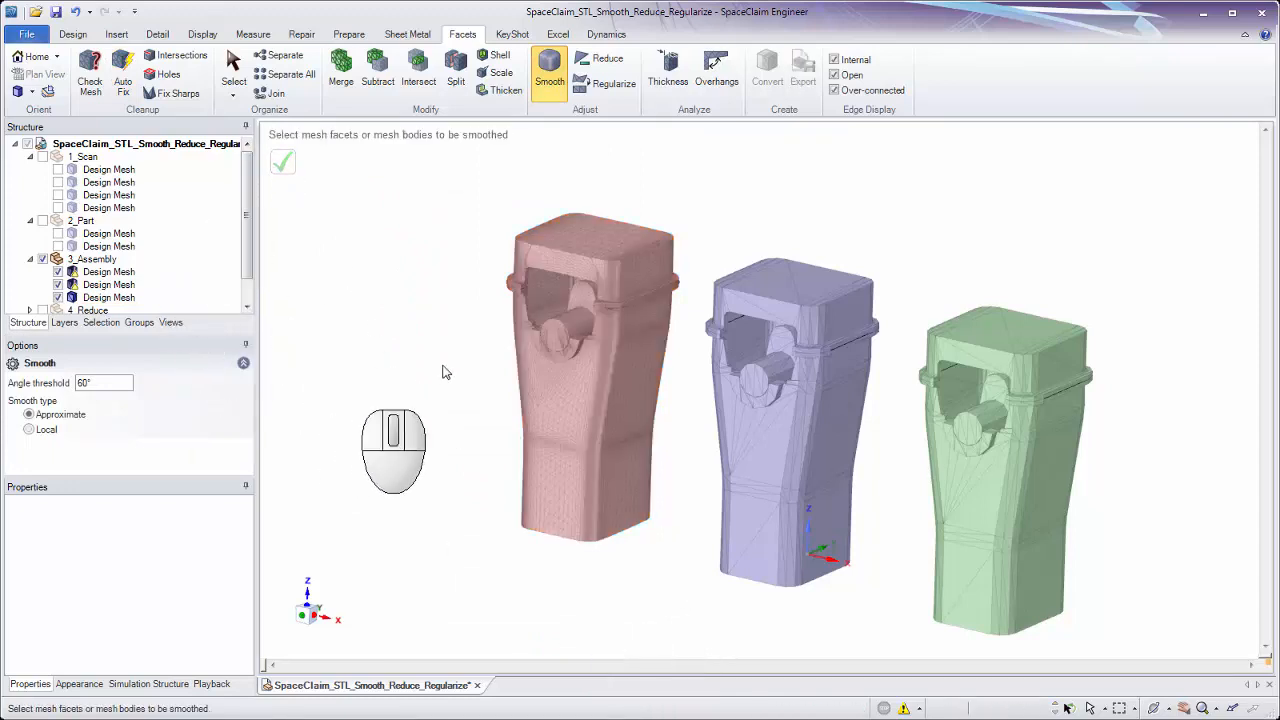
Examine the smoothed red assembly up close where the round pin meets the housing opening, and compare it with the unsmoothed meshes
mouse_move(443, 369)
ctrl+middle_down()
mouse_move(453, 335)
mouse_move(451, 403)
mouse_move(451, 366)
ctrl+middle_up()
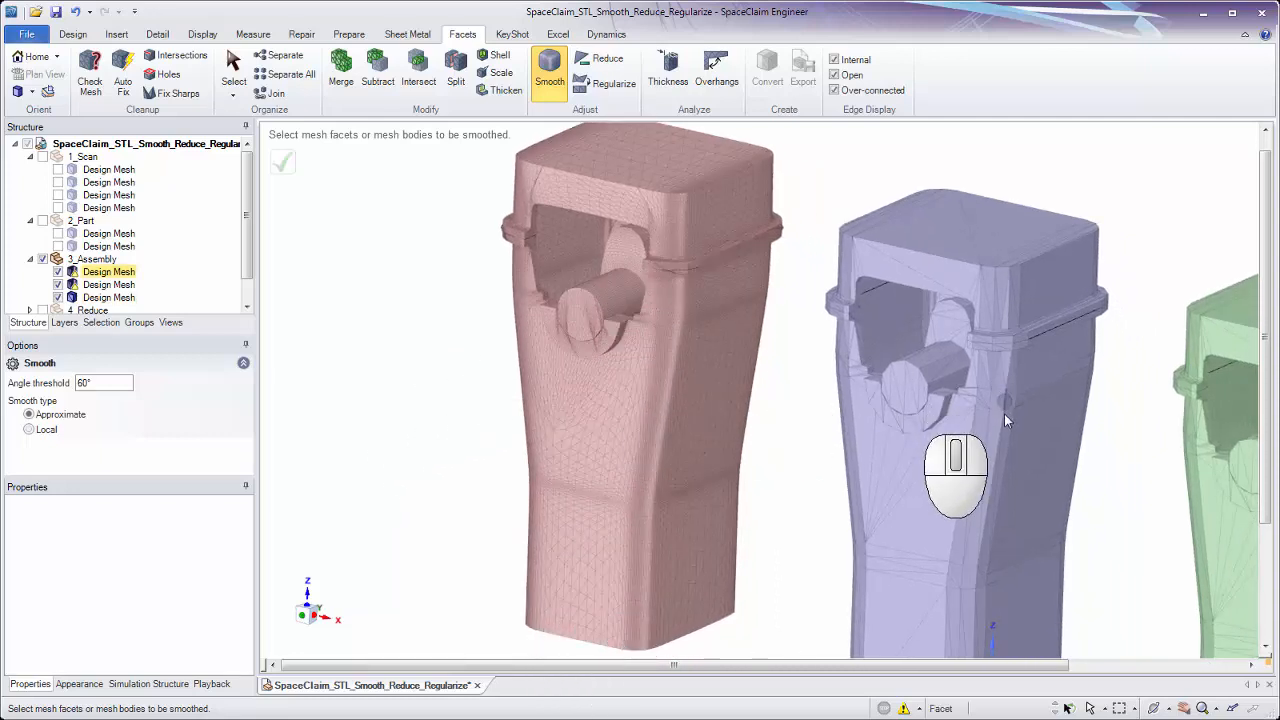
ctrl+middle_drag(645, 262, 878, 458)
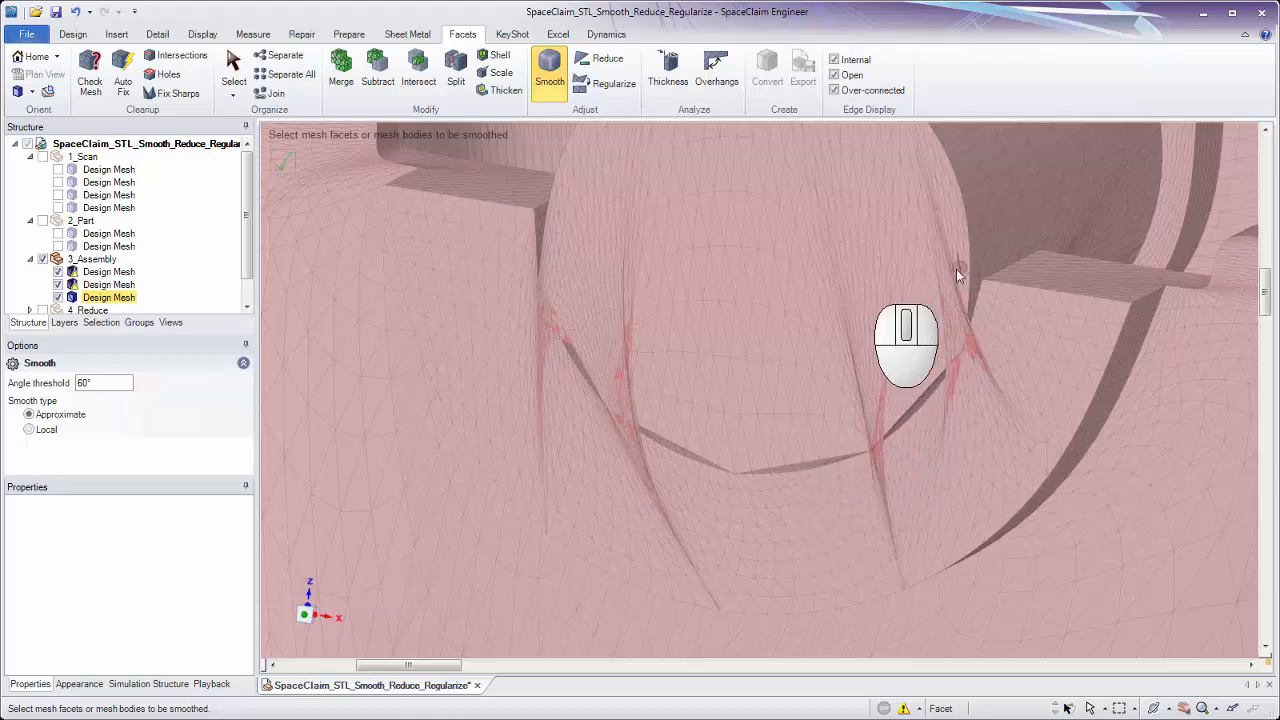
shift+middle_drag(955, 270, 944, 364)
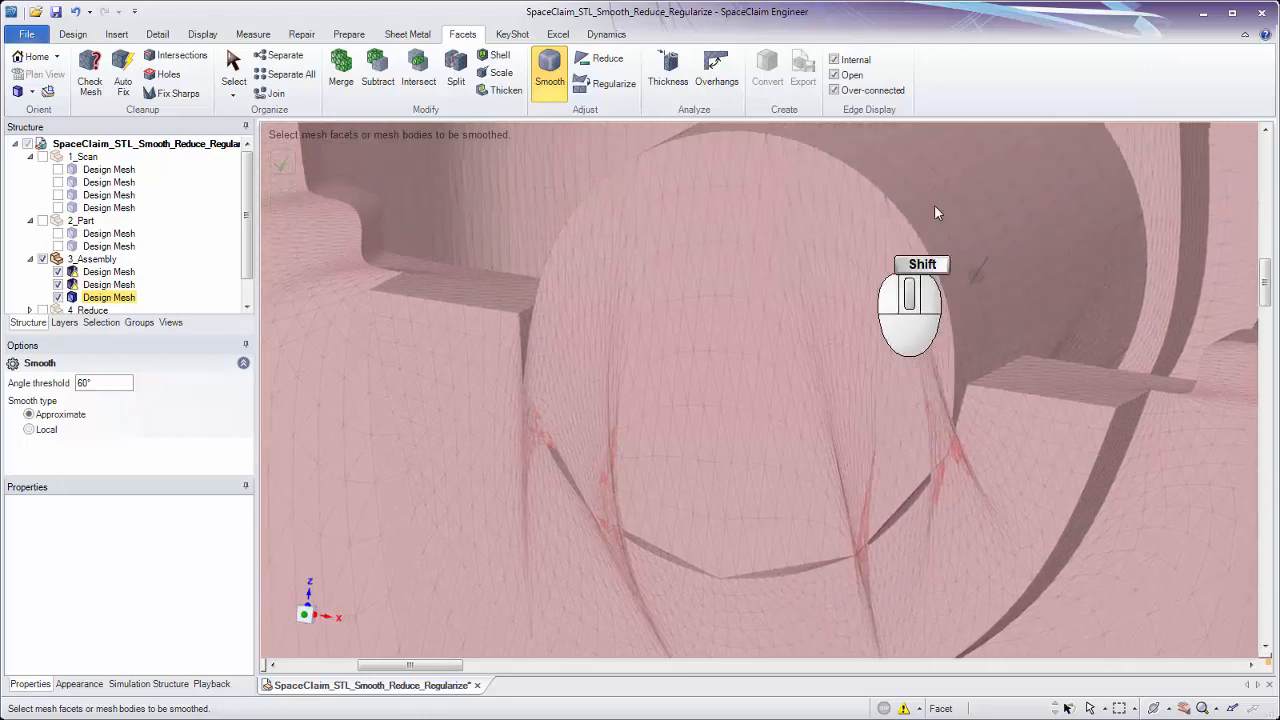
ctrl+middle_drag(938, 465, 944, 356)
click(105, 299)
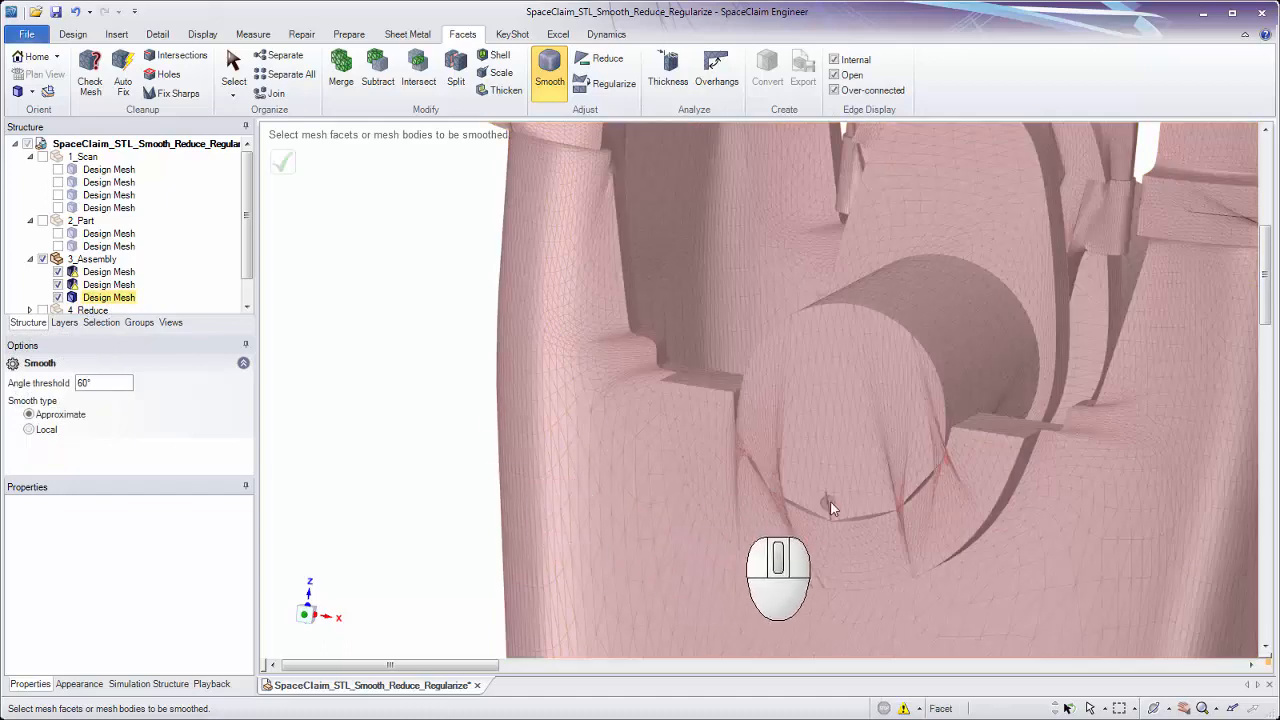
ctrl+middle_drag(829, 500, 886, 532)
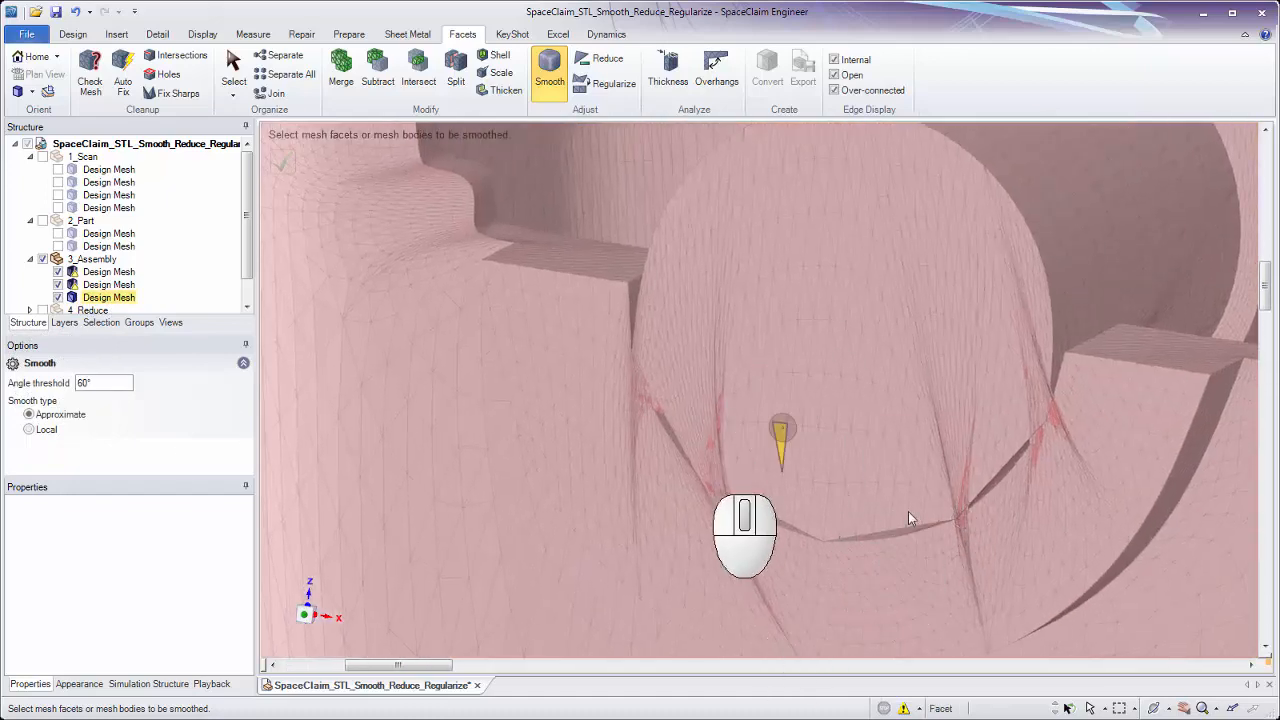
ctrl+middle_drag(827, 406, 637, 184)
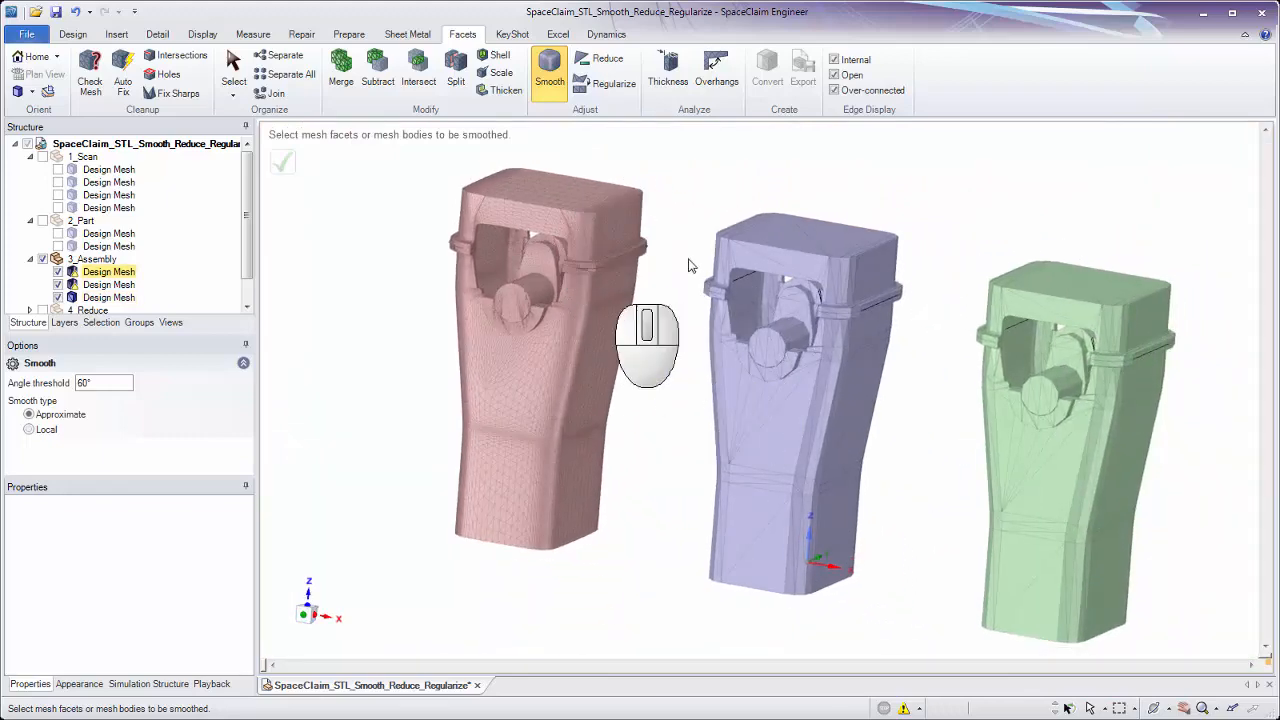
click(665, 189)
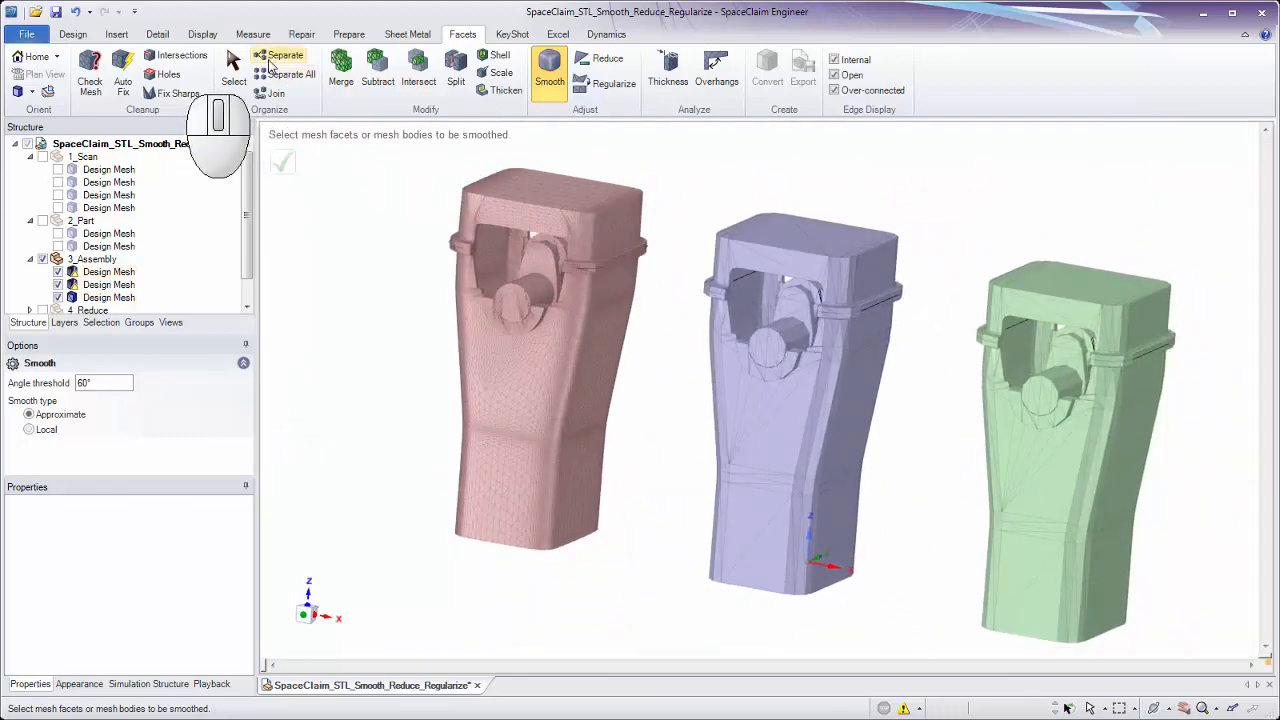
Separate the housing, pin and other component shells of the blue assembly mesh into individual bodies using the Over-Connected option
click(272, 60)
click(806, 396)
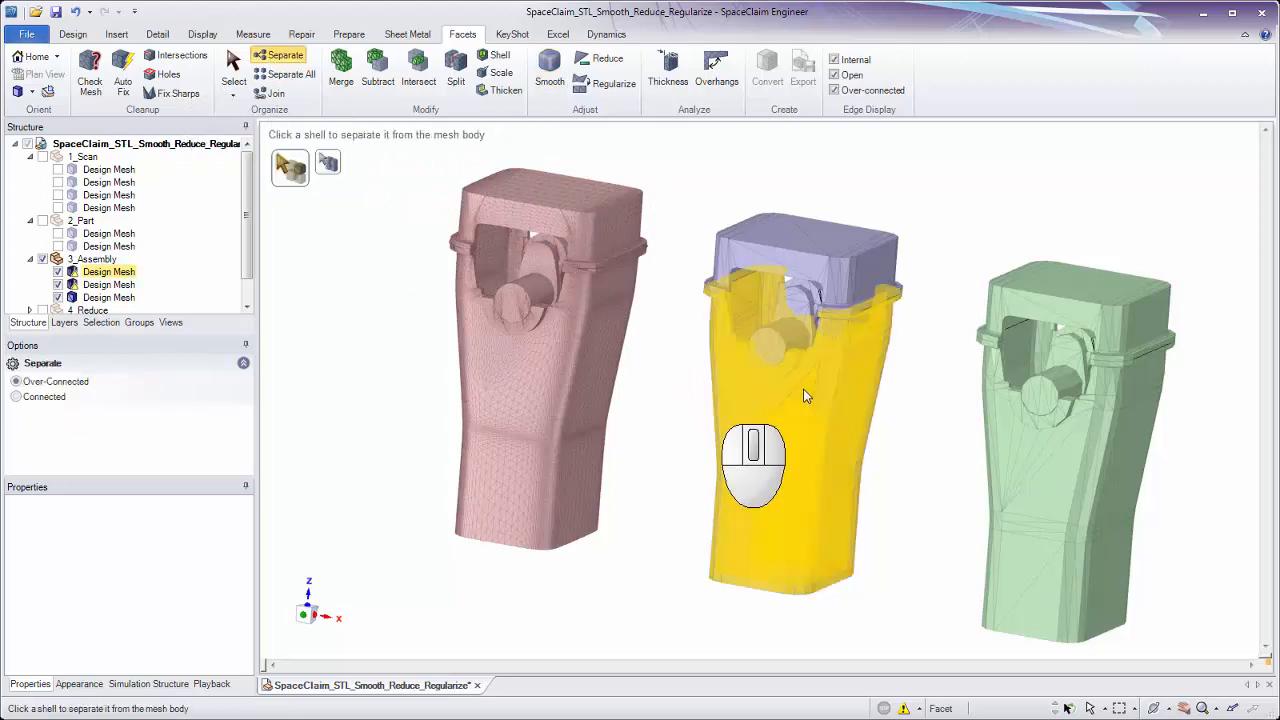
scroll(802, 384, up, 2)
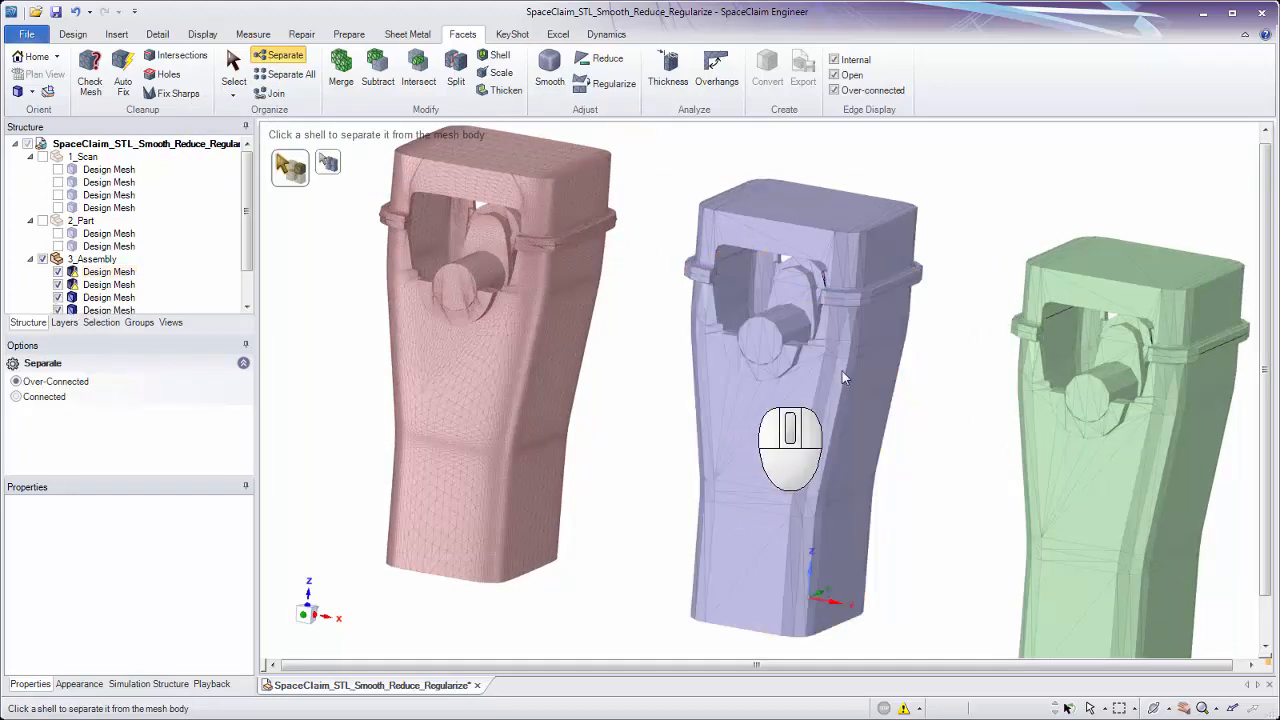
click(847, 253)
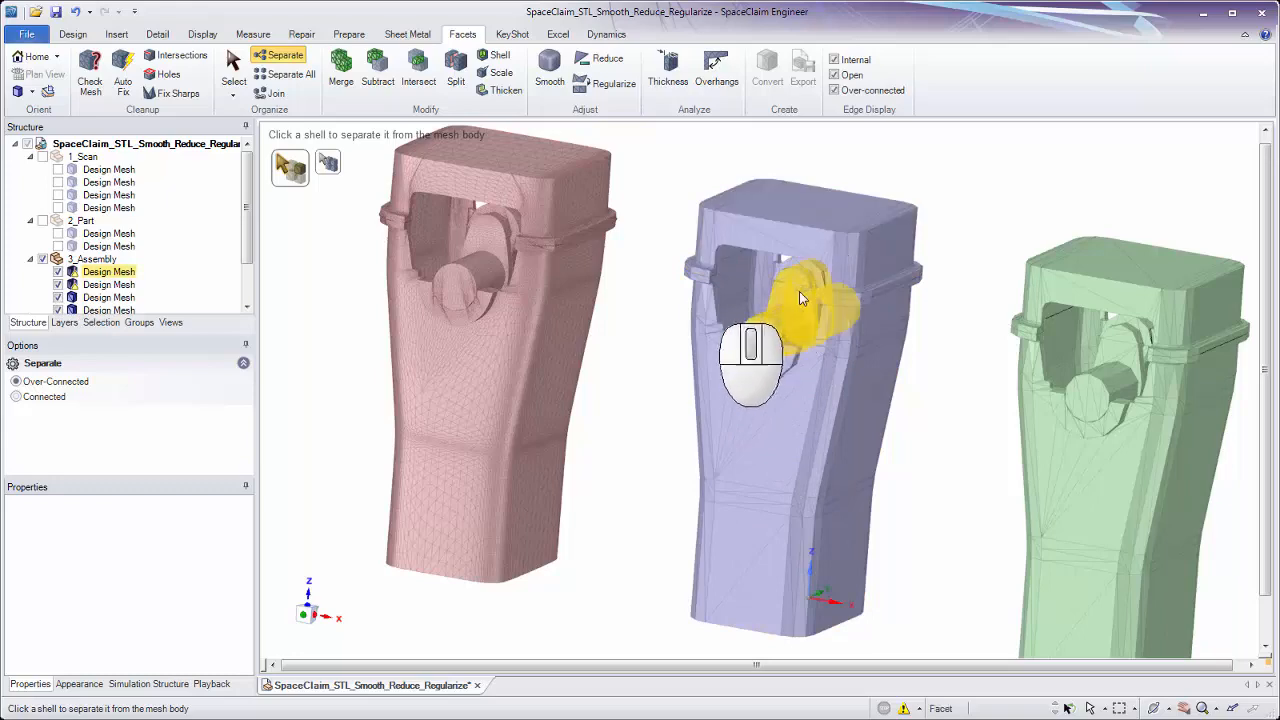
middle_drag(759, 393, 835, 358)
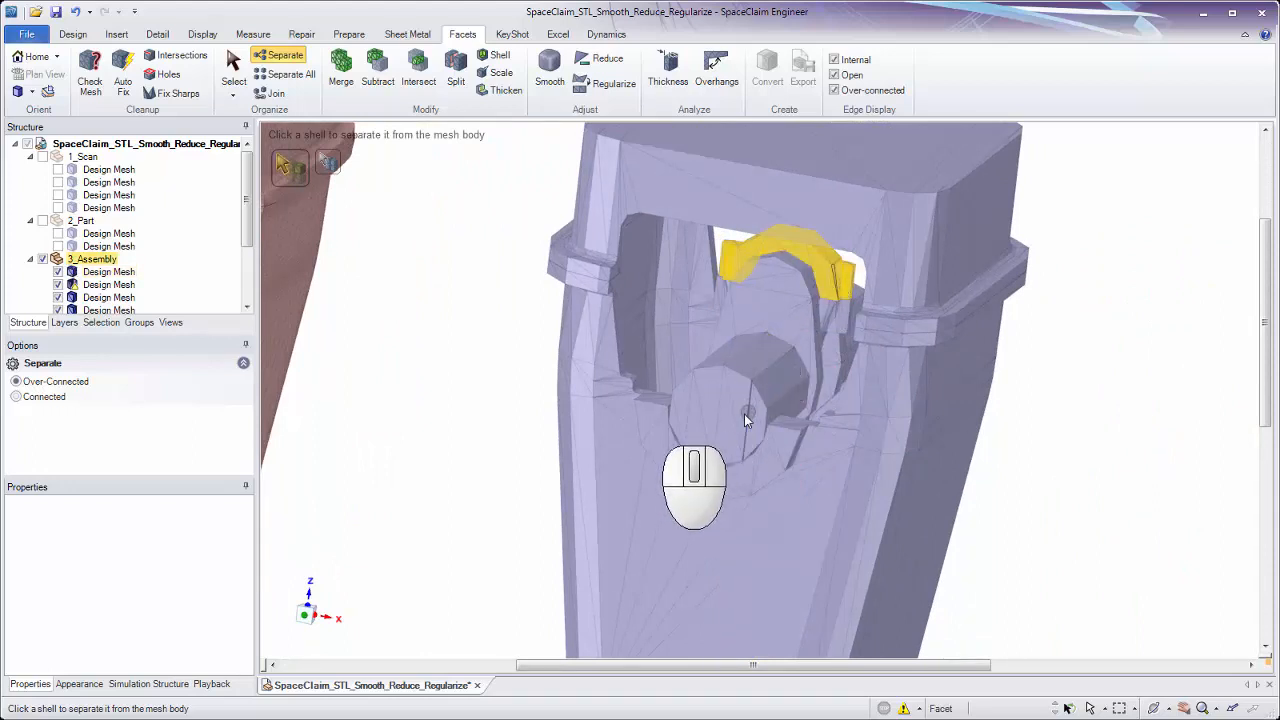
ctrl+middle_drag(745, 420, 672, 362)
ctrl+middle_drag(528, 437, 578, 274)
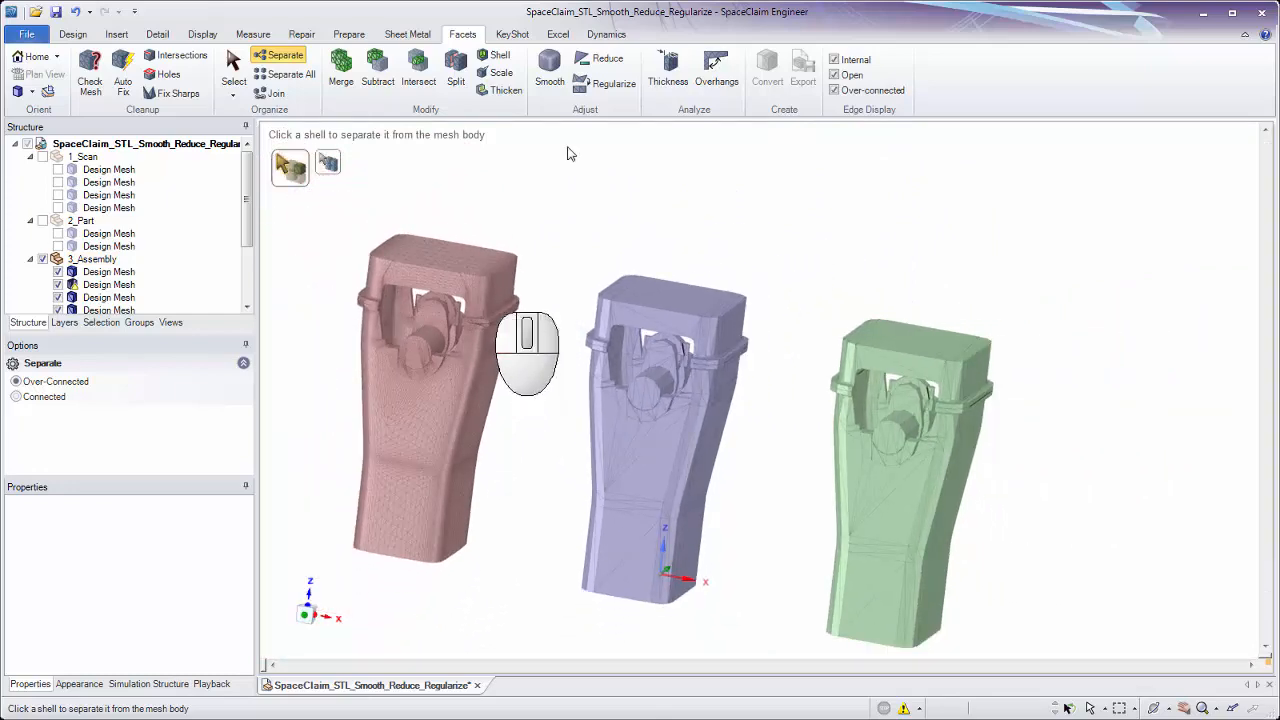
Smooth all separated bodies of the blue assembly together with the Approximate type and a 60° angle threshold
click(549, 72)
drag(556, 221, 771, 661)
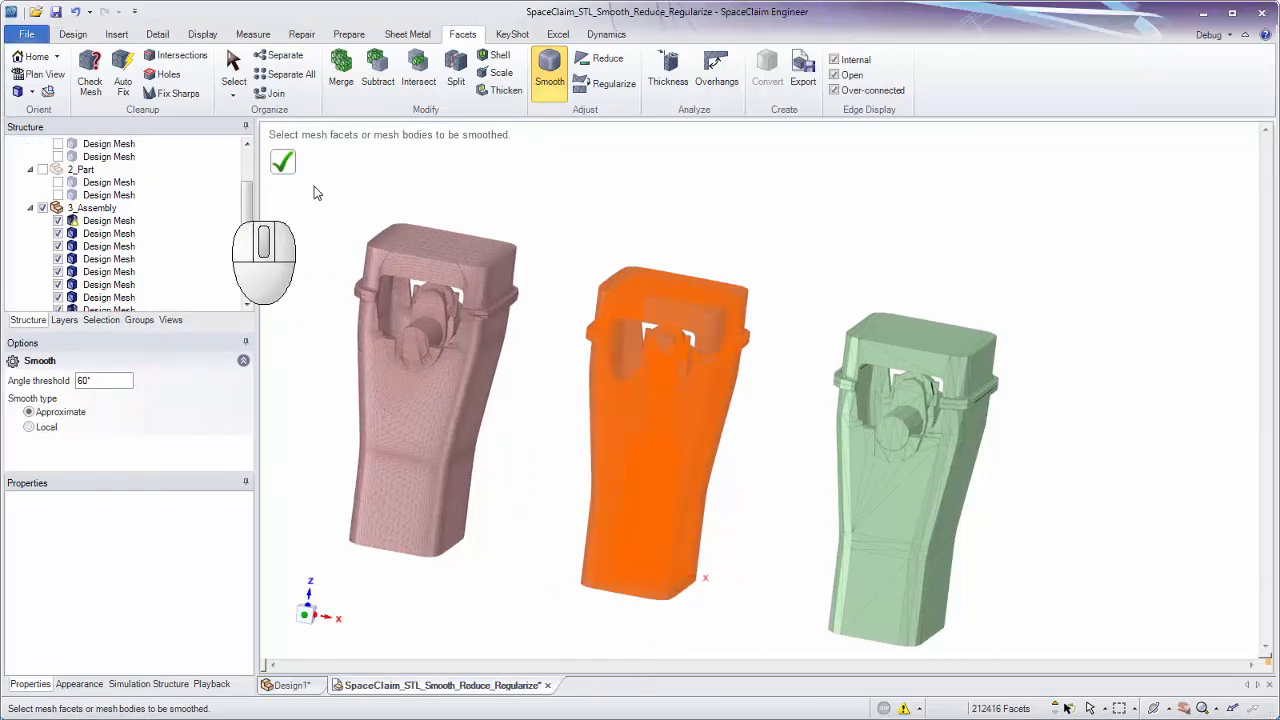
key(Escape)
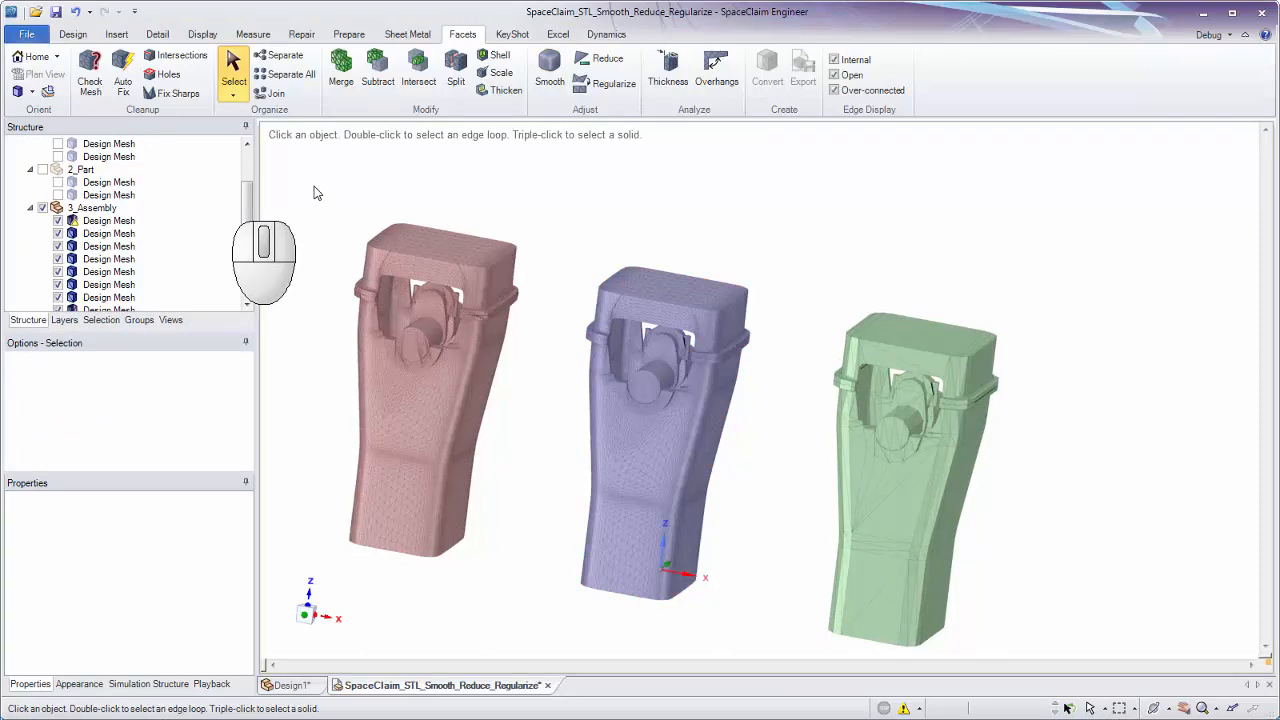
Inspect the blue assembly's smoothed pin and housing edges up close and compare them with the same area on the red assembly
ctrl+scroll(597, 484, up, 5)
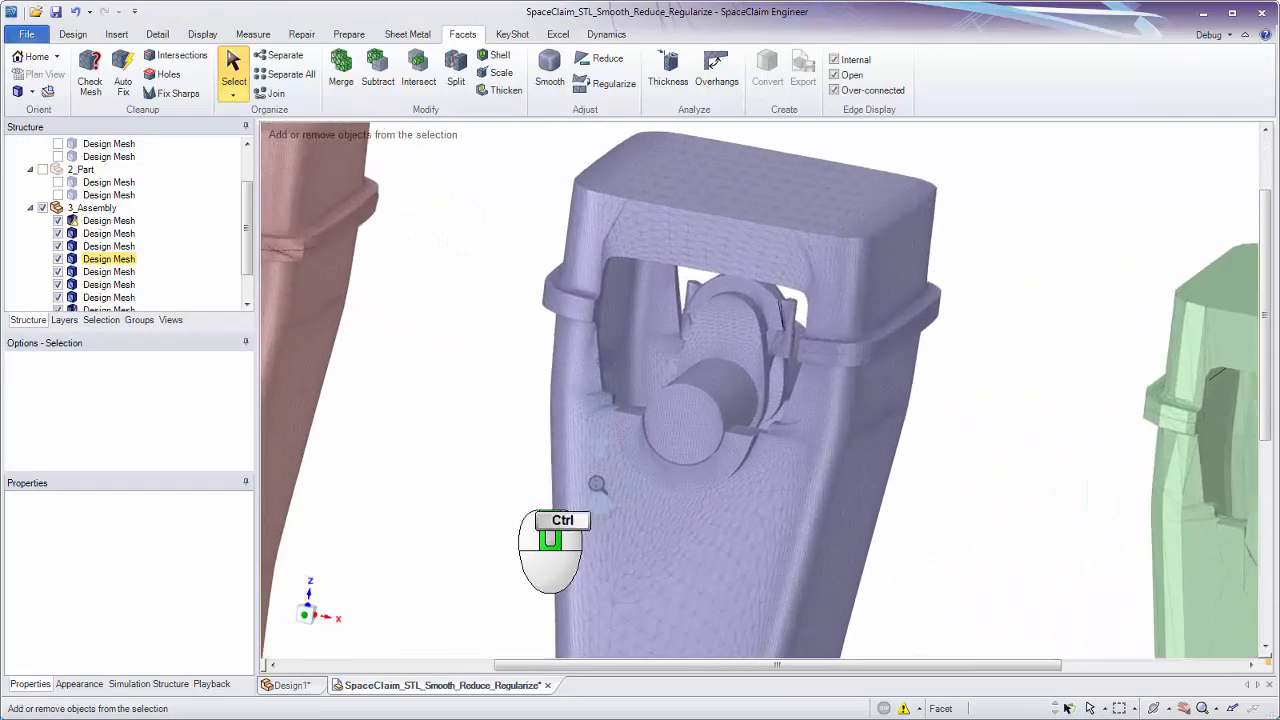
ctrl+scroll(597, 484, up, 10)
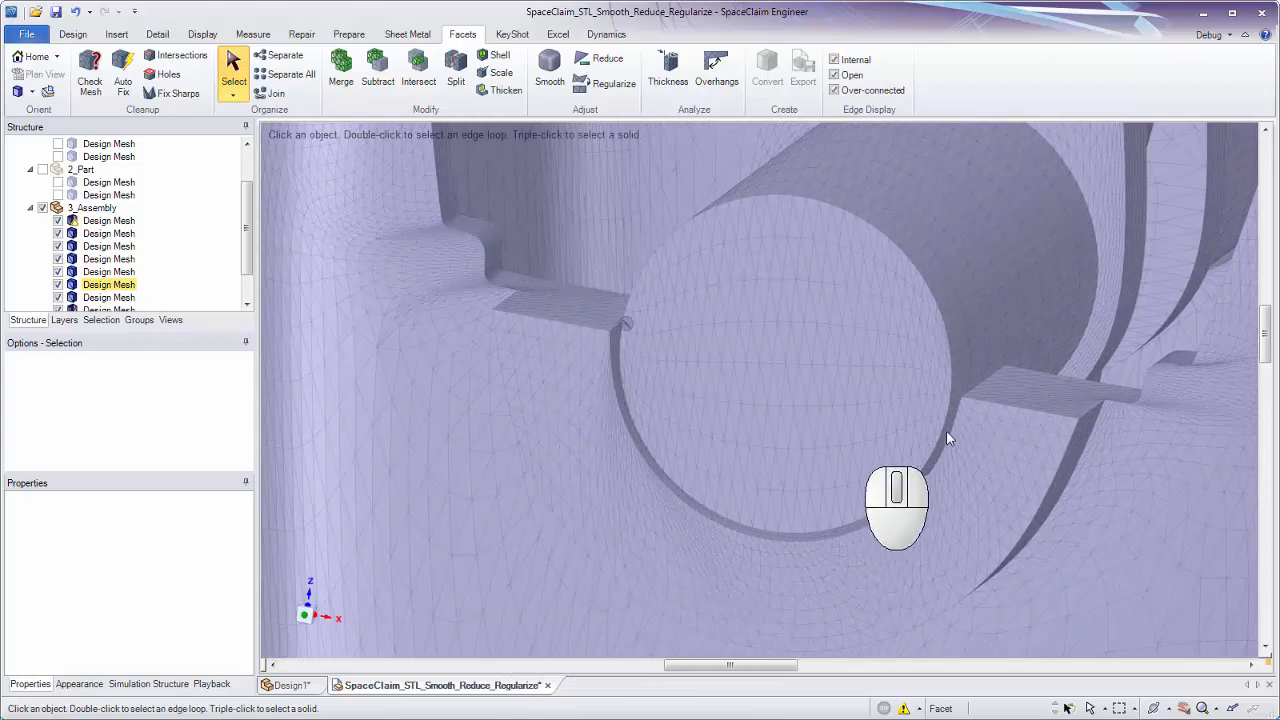
middle_drag(883, 561, 909, 547)
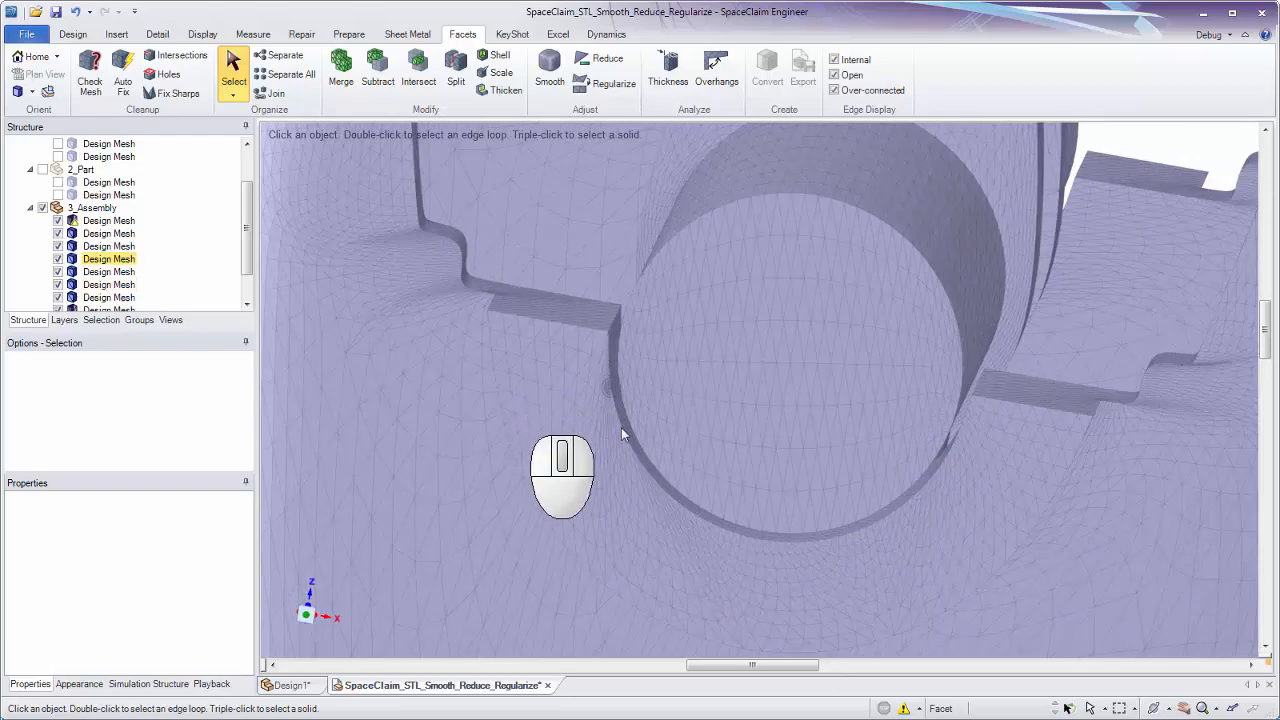
ctrl+middle_drag(700, 409, 725, 293)
shift+middle_drag(640, 340, 491, 318)
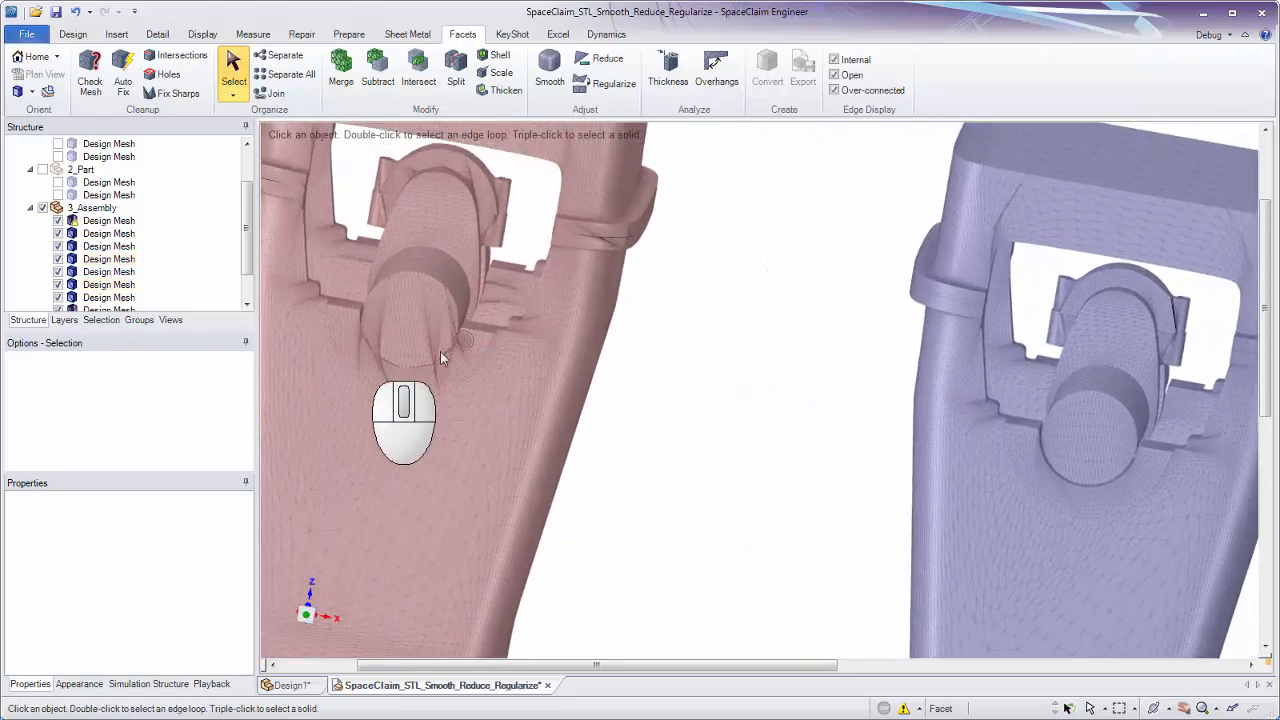
ctrl+middle_drag(1134, 435, 850, 370)
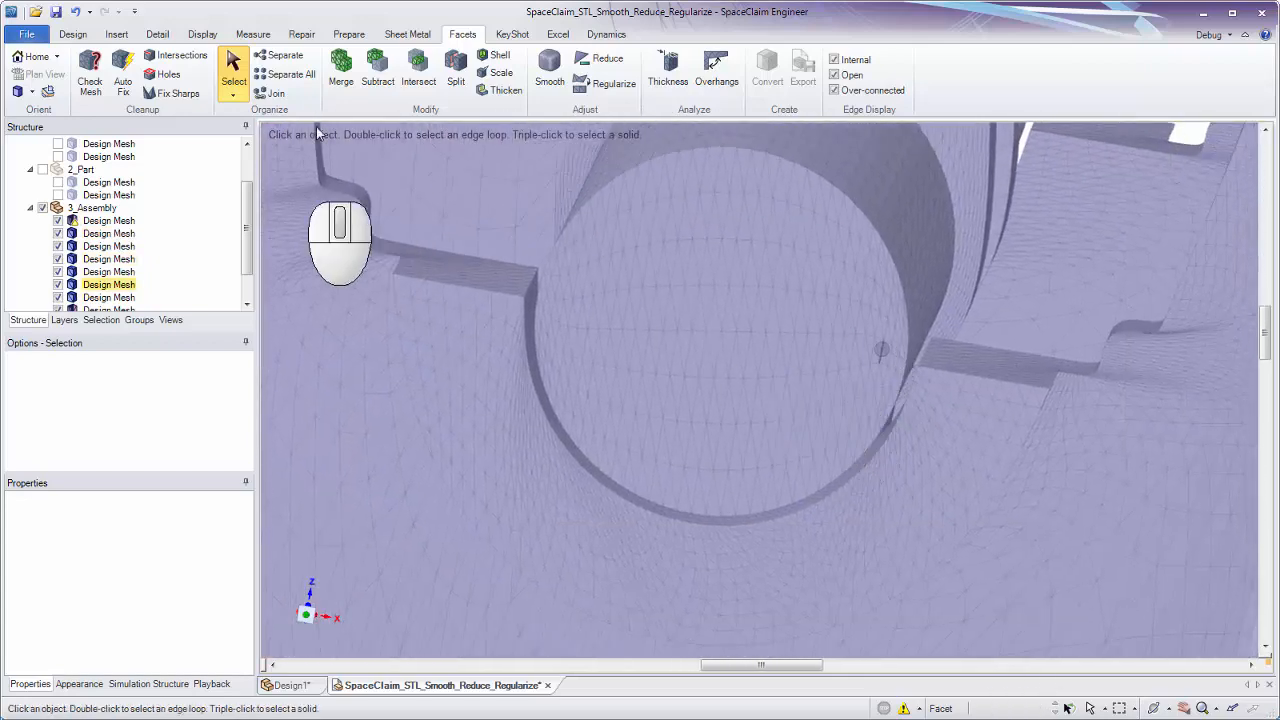
Use the Pull tool to select the cylindrical wall facets of the blue assembly's smoothed pin
click(84, 38)
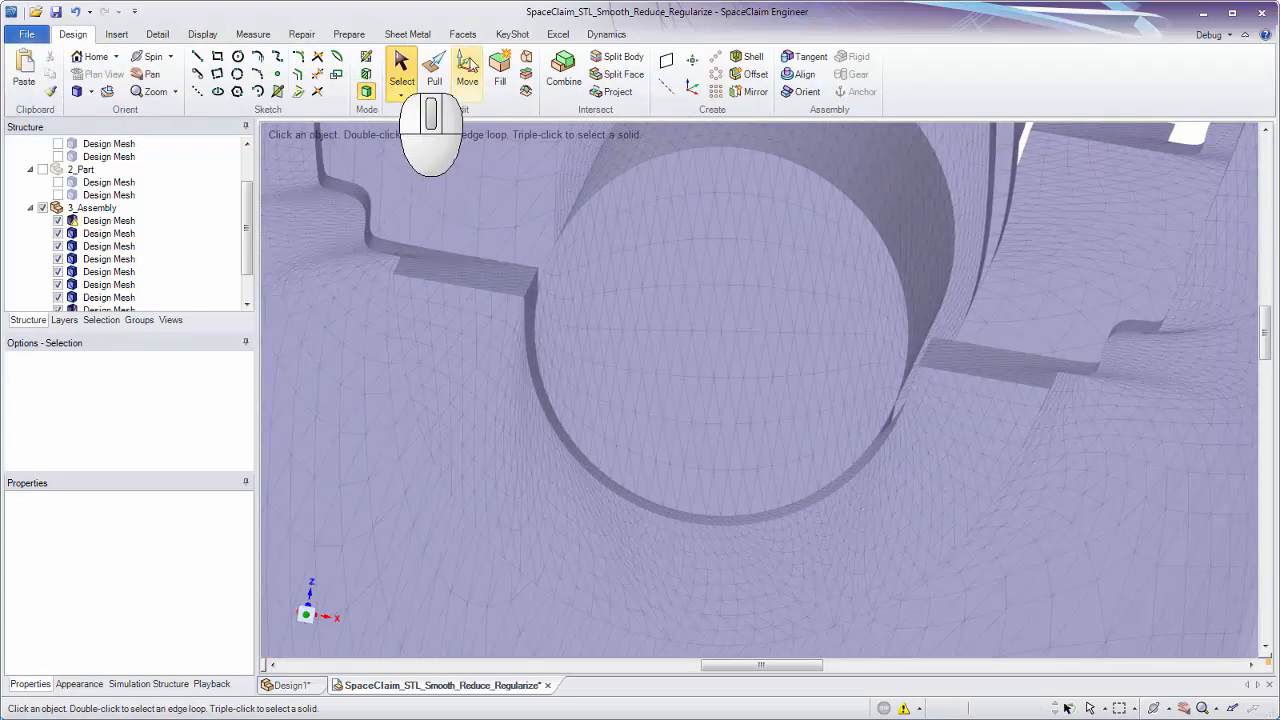
click(434, 72)
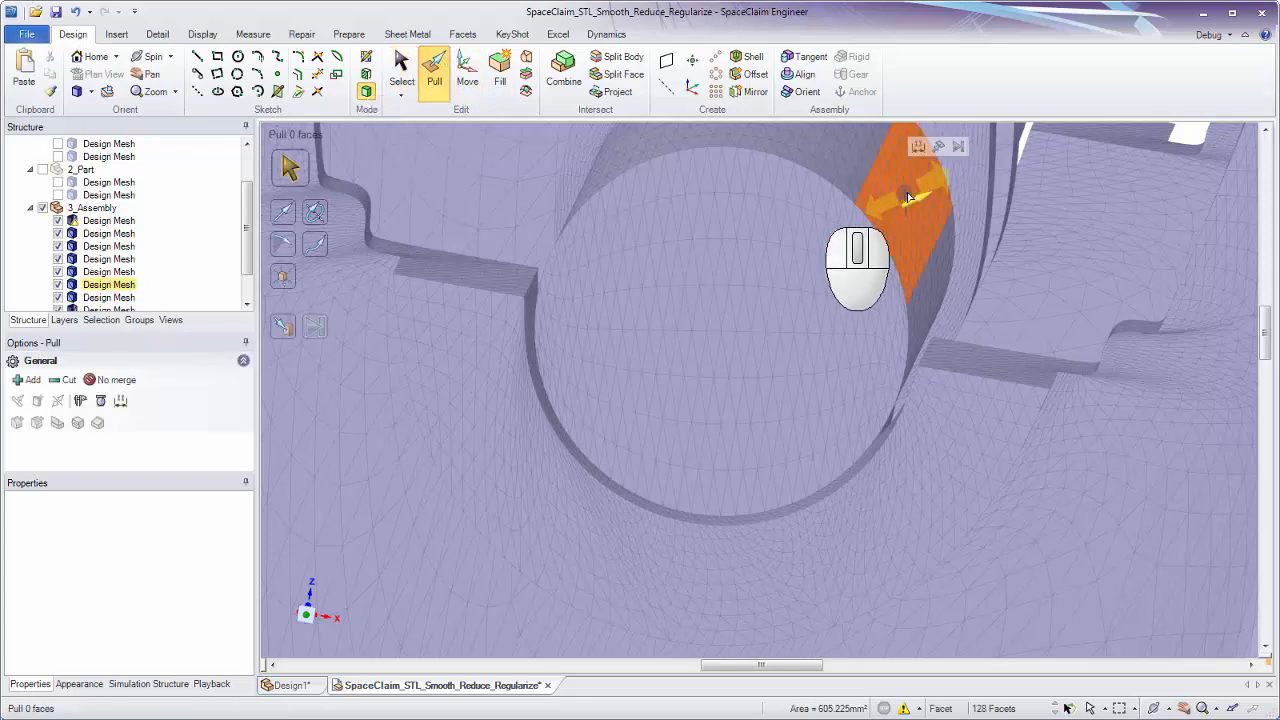
shift+middle_drag(907, 197, 732, 181)
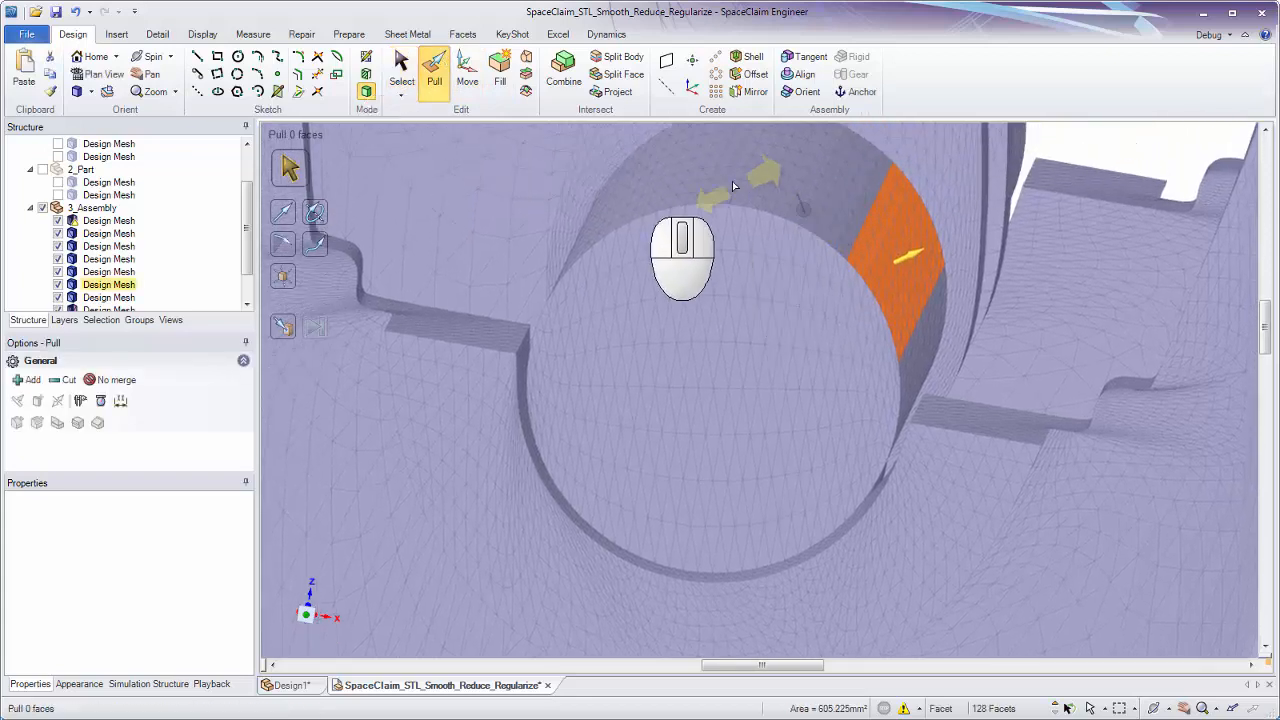
click(732, 181)
drag(736, 188, 754, 192)
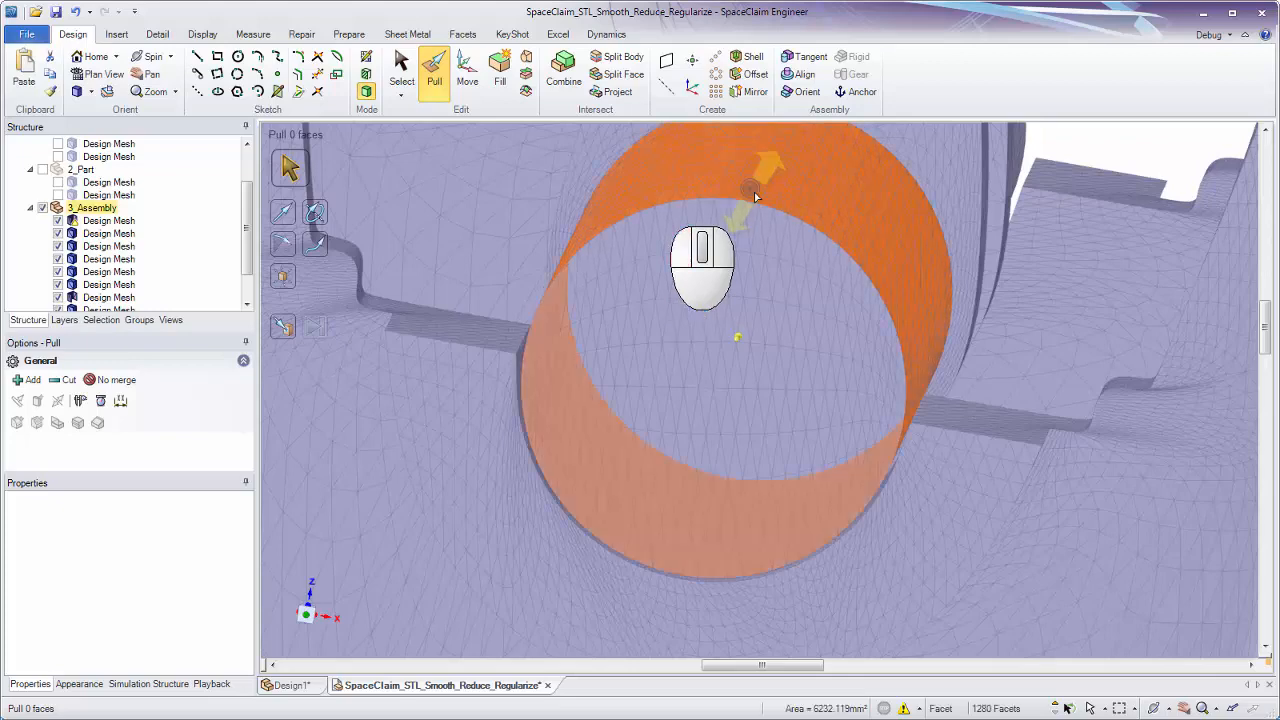
Compare the selected blue pin wall with the green faceted assembly, clear the selection, and view all three assemblies together
ctrl+middle_drag(743, 392, 755, 200)
shift+middle_drag(1001, 356, 668, 288)
ctrl+middle_drag(1058, 400, 777, 343)
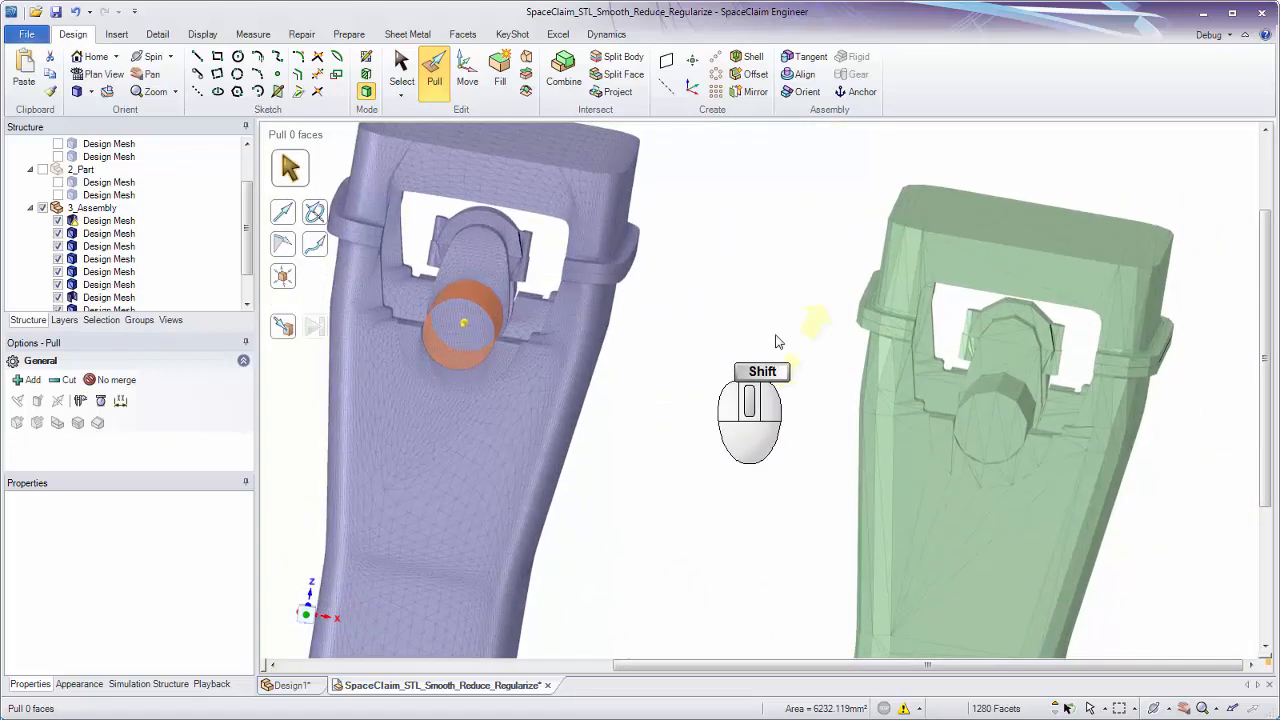
shift+middle_drag(648, 405, 729, 397)
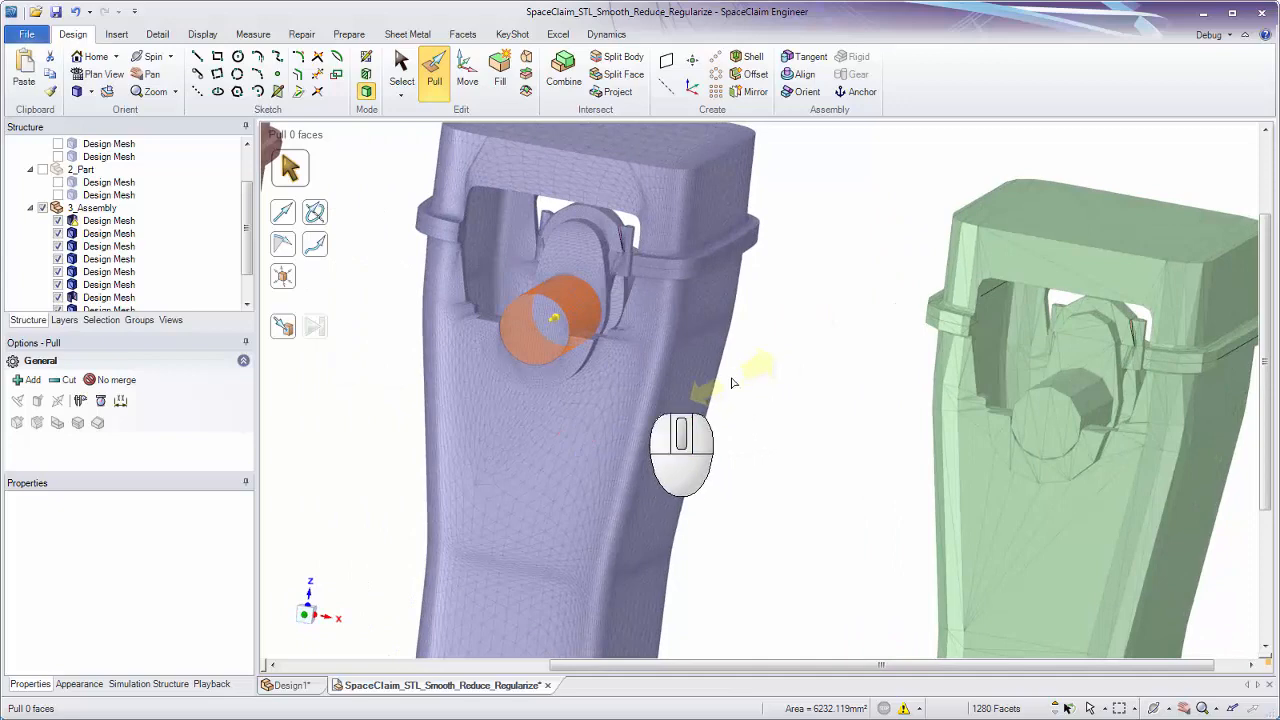
click(540, 322)
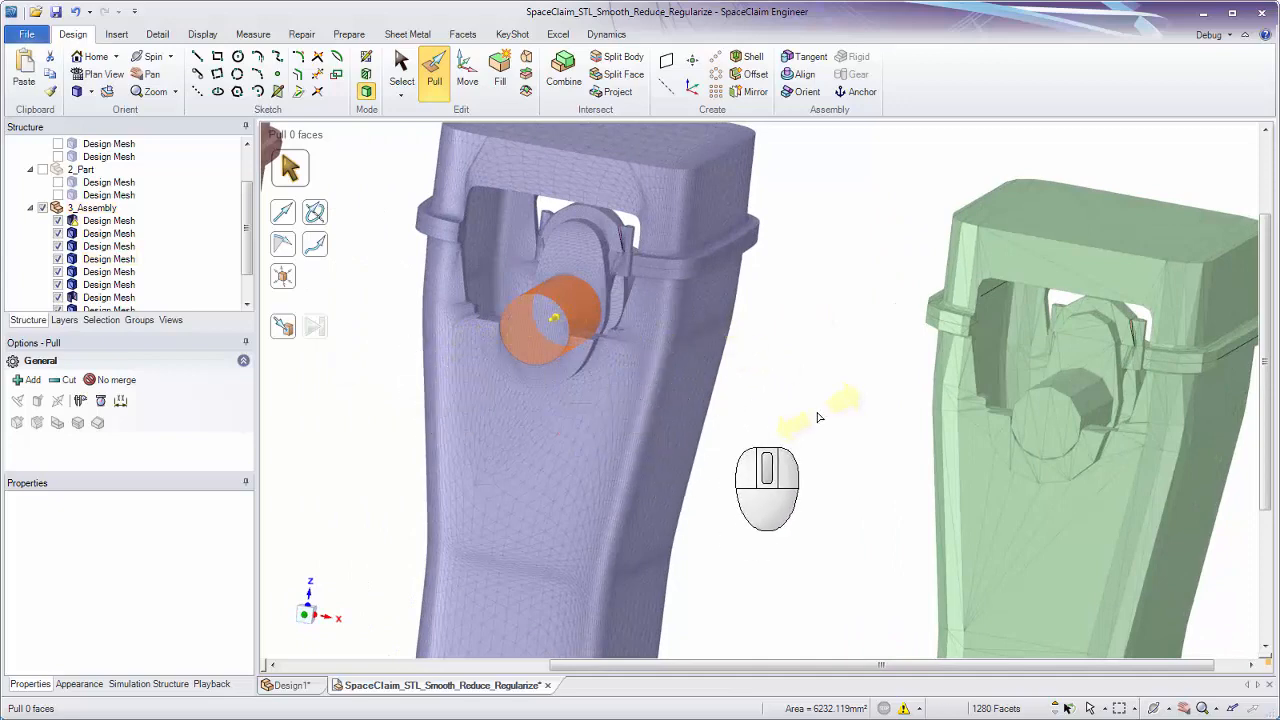
click(813, 417)
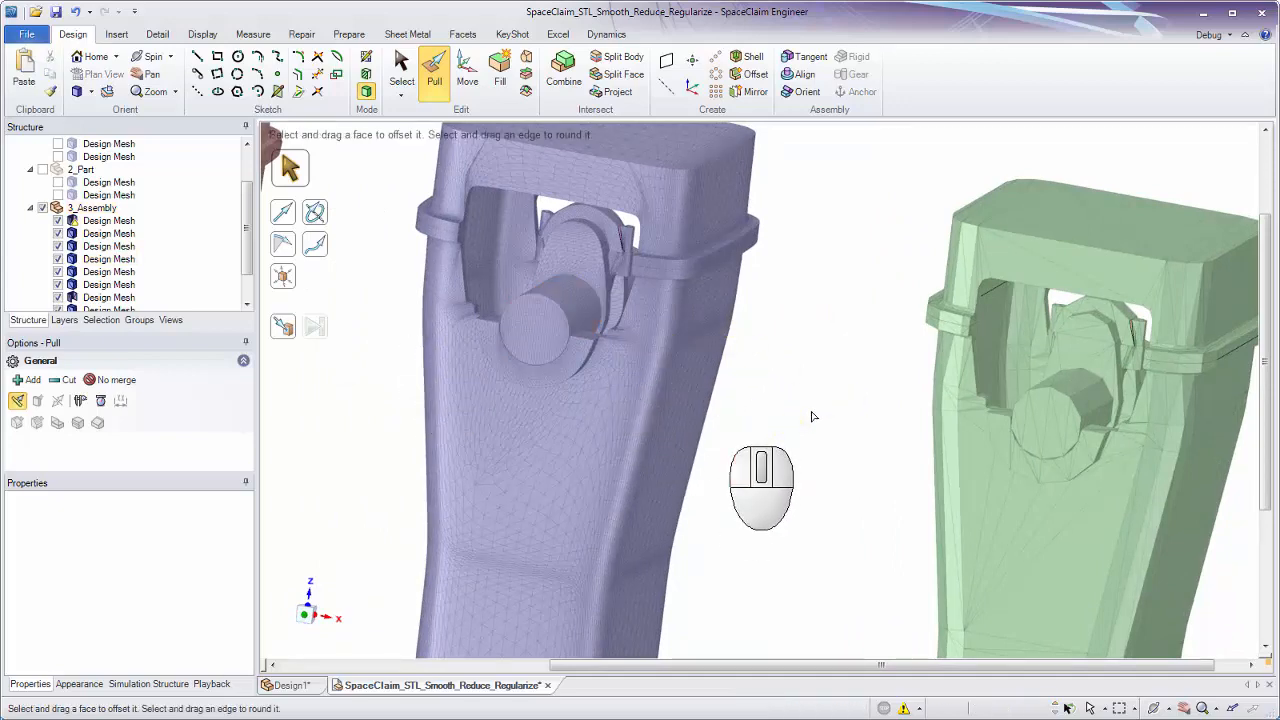
scroll(813, 417, down, 5)
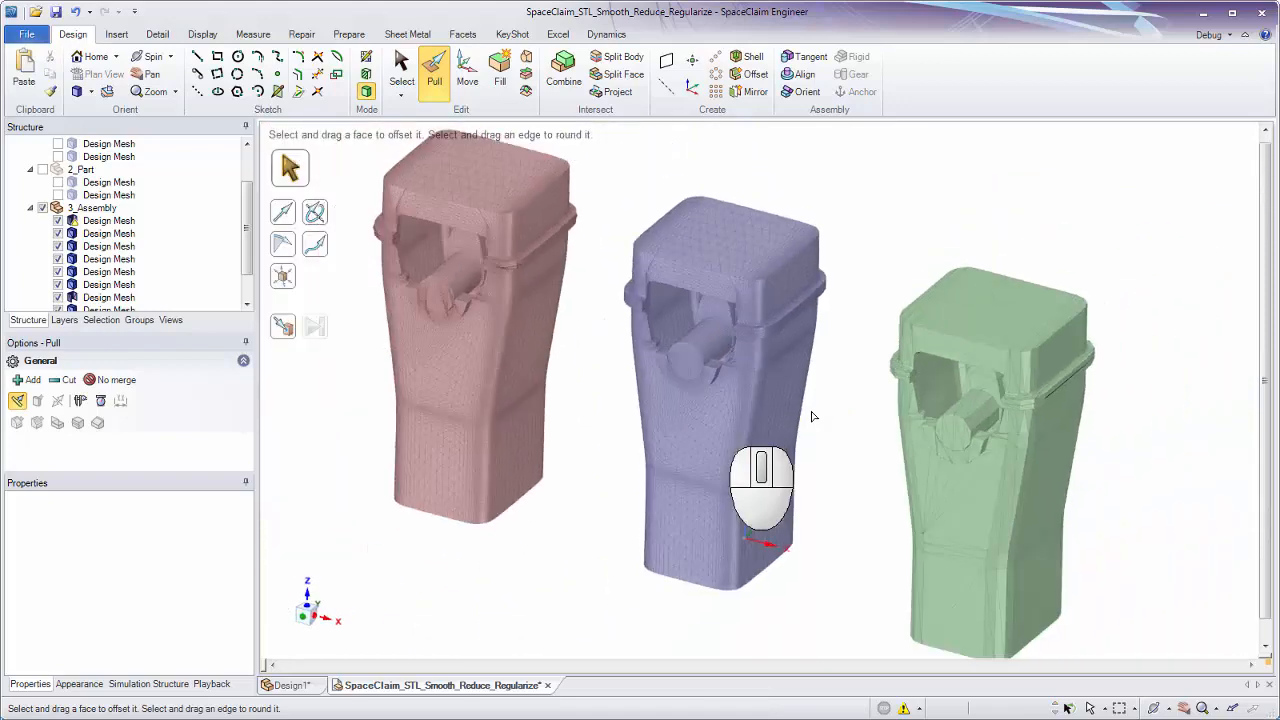
Hide the 3_Assembly component and show the 4_Reduce component
click(811, 411)
click(548, 508)
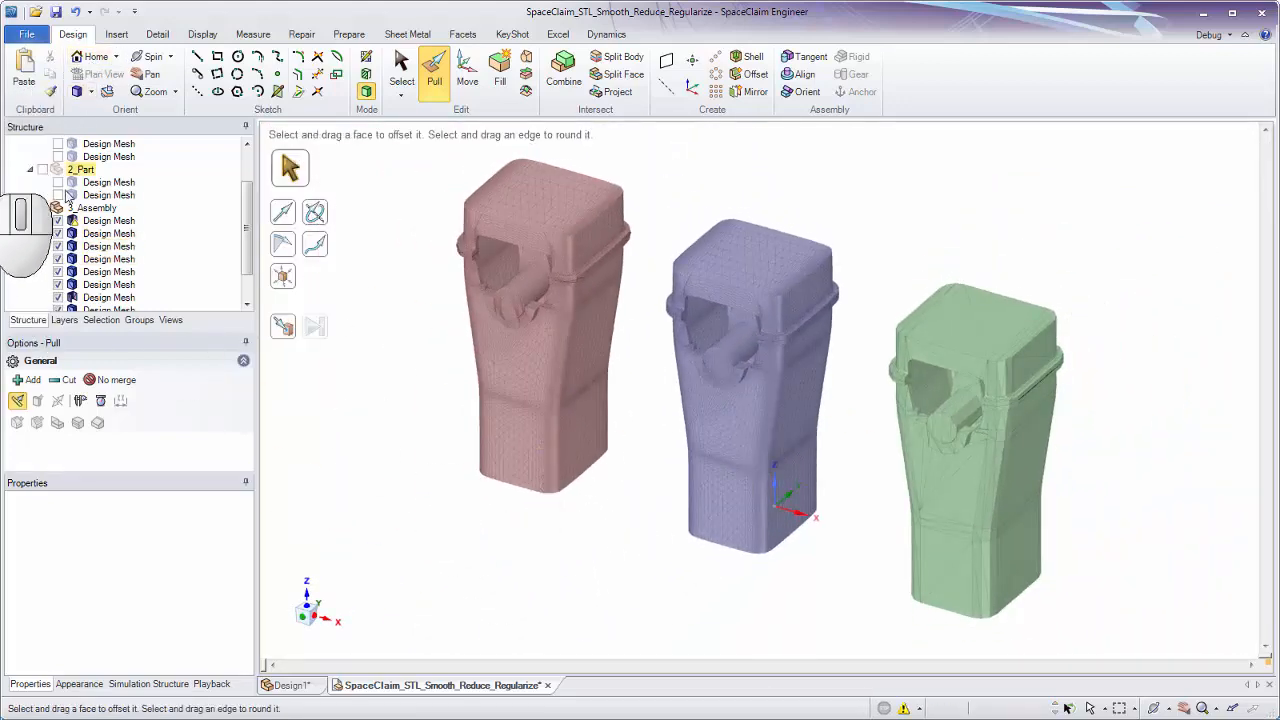
click(43, 210)
click(43, 208)
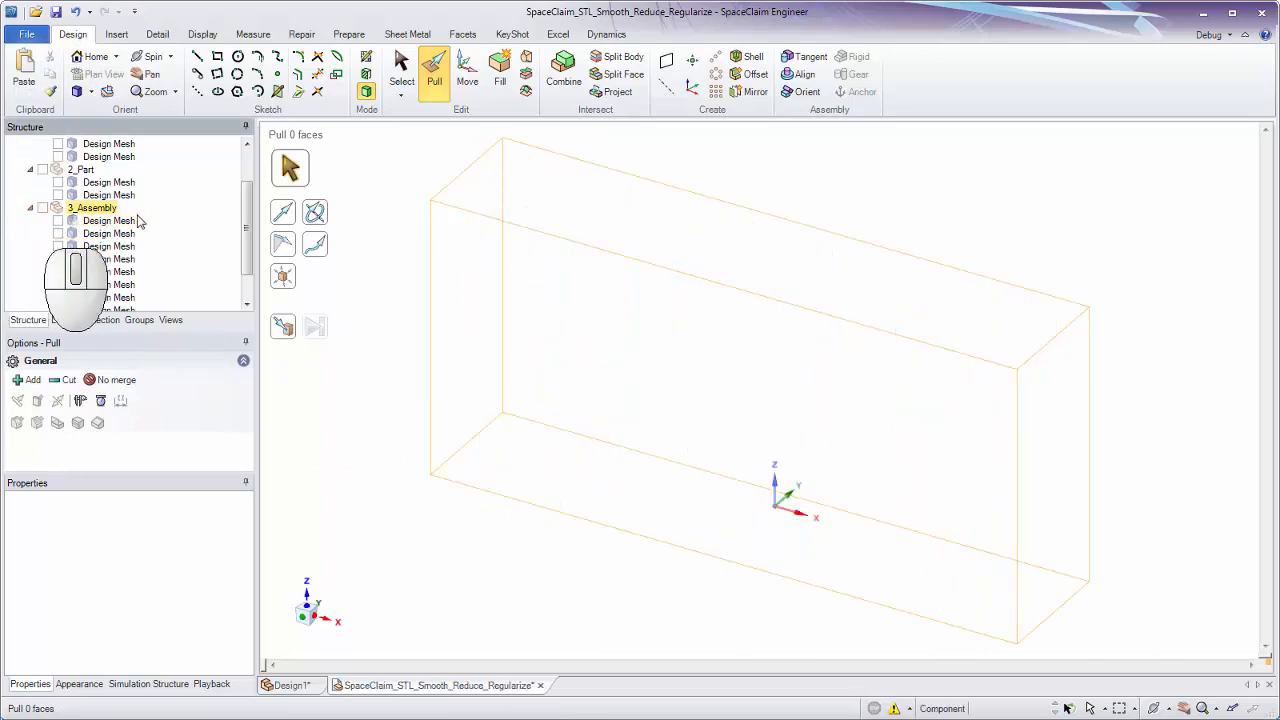
scroll(215, 275, down, 2)
click(72, 286)
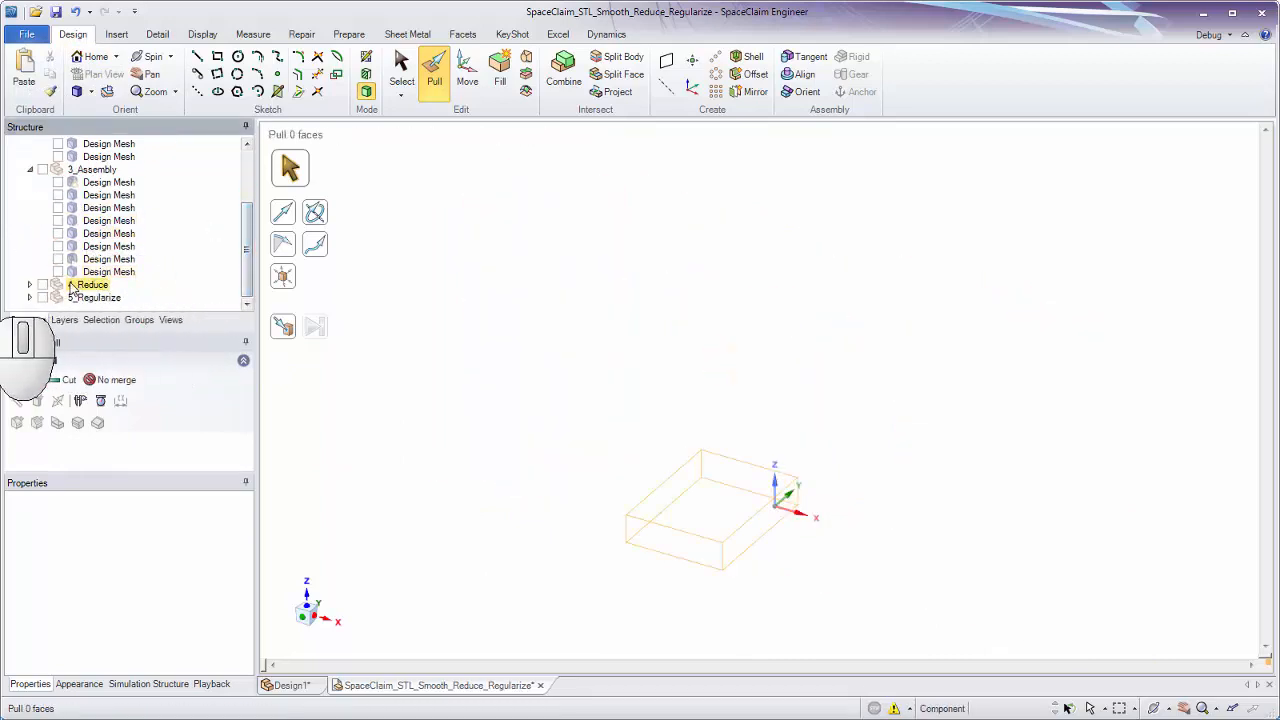
click(42, 285)
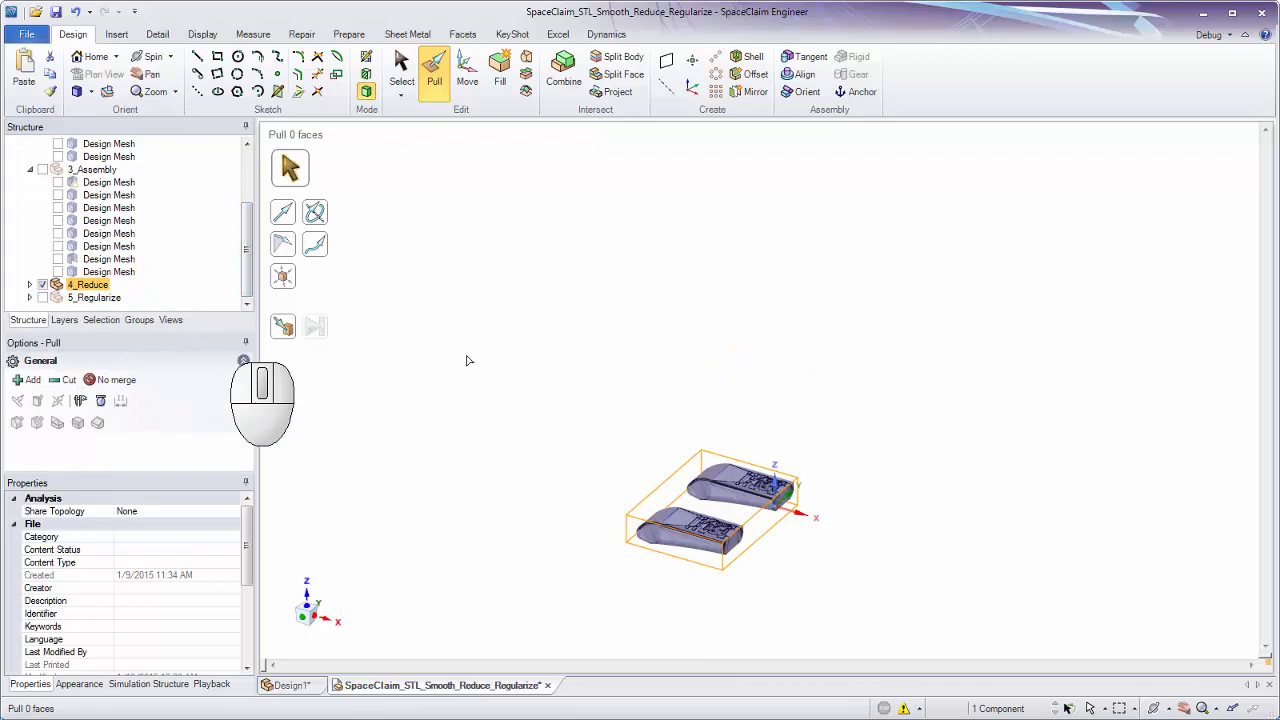
click(786, 558)
Examine the individual facets up close around the round center button of the front remote mesh
ctrl+middle_drag(758, 536, 714, 690)
shift+middle_drag(704, 498, 828, 452)
ctrl+middle_drag(708, 545, 672, 610)
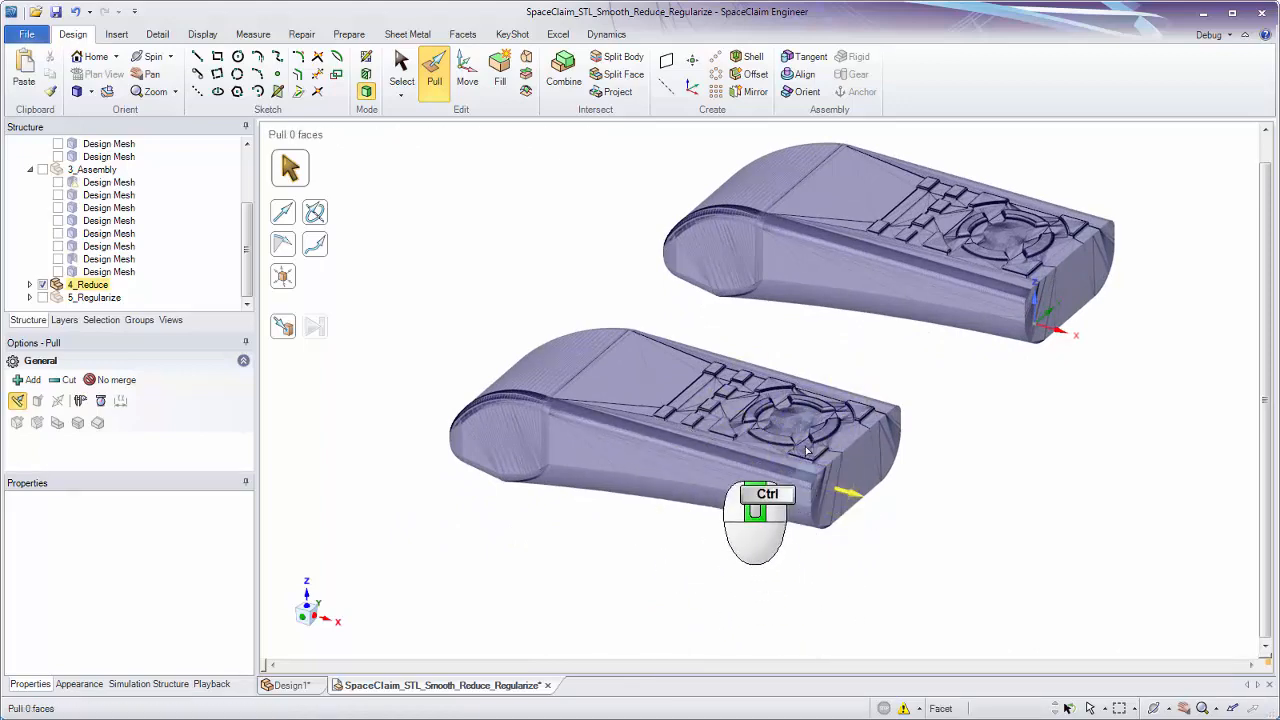
ctrl+middle_drag(800, 455, 796, 532)
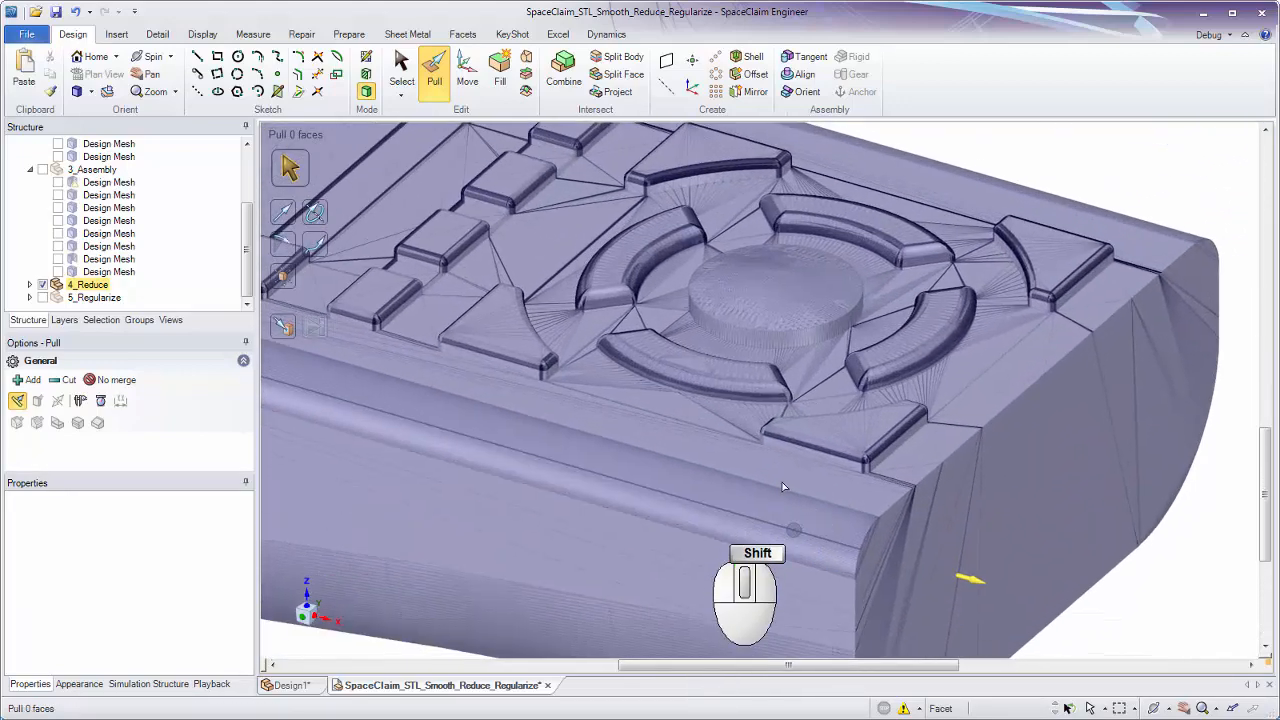
ctrl+middle_drag(768, 412, 748, 582)
ctrl+middle_drag(836, 353, 848, 556)
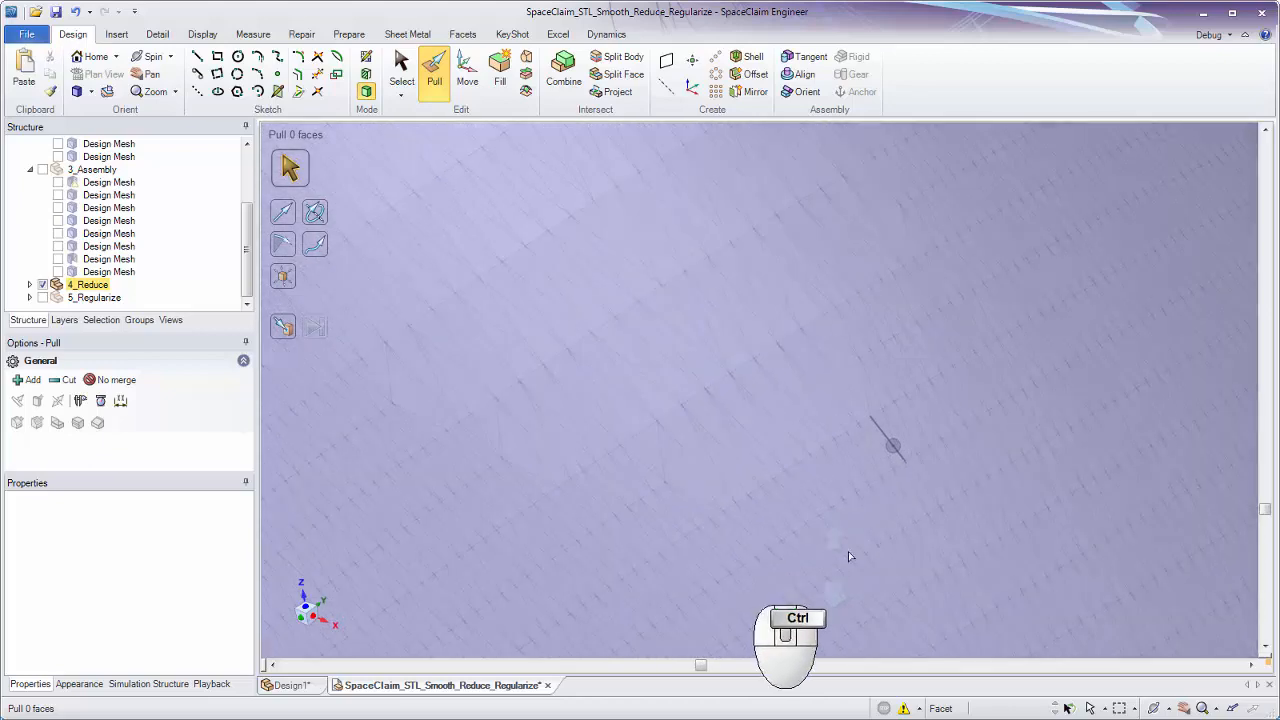
ctrl+middle_drag(890, 498, 861, 568)
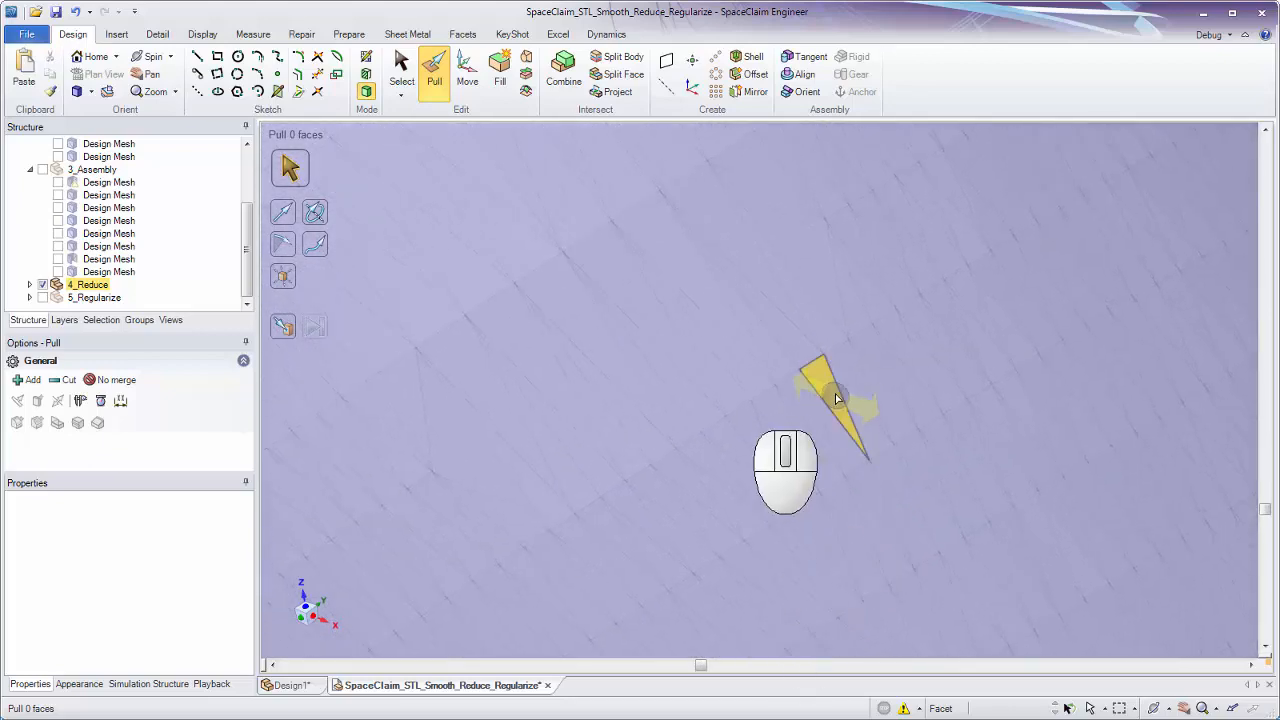
scroll(200, 60, down, 4)
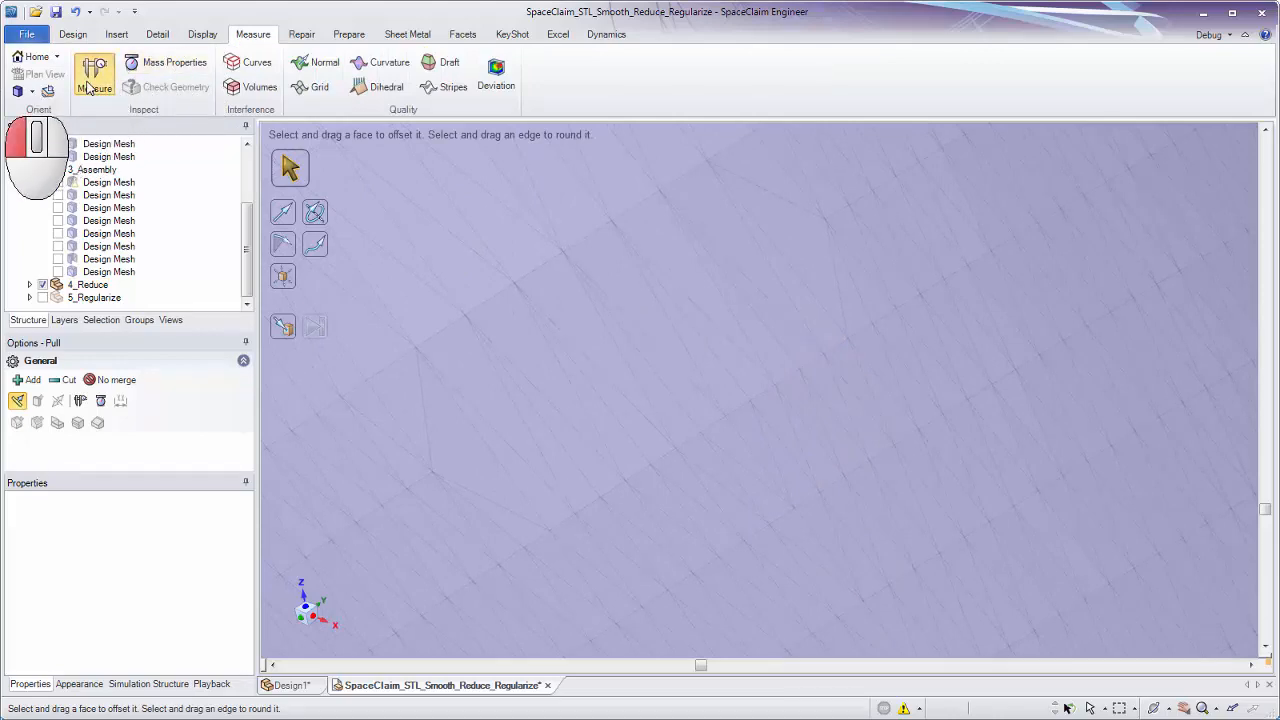
Measure the short side of one sliver facet between its two corners and switch the measurement units to inches
click(90, 86)
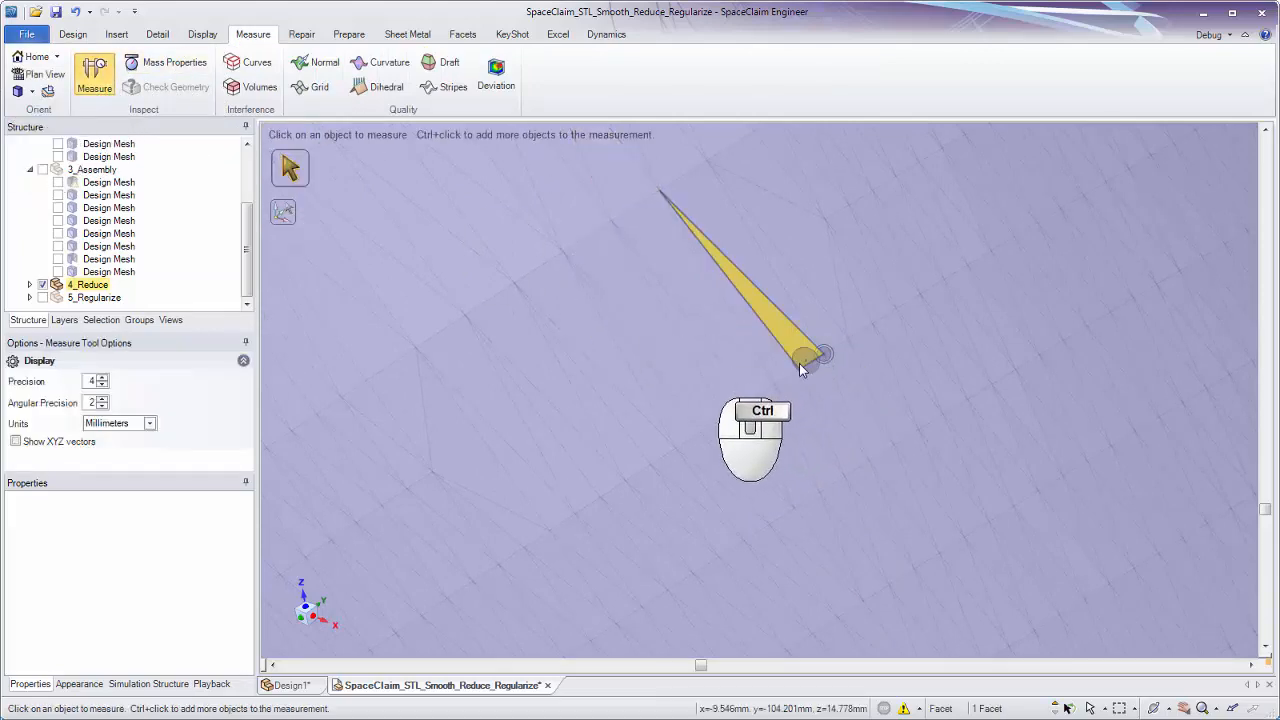
ctrl+click(798, 368)
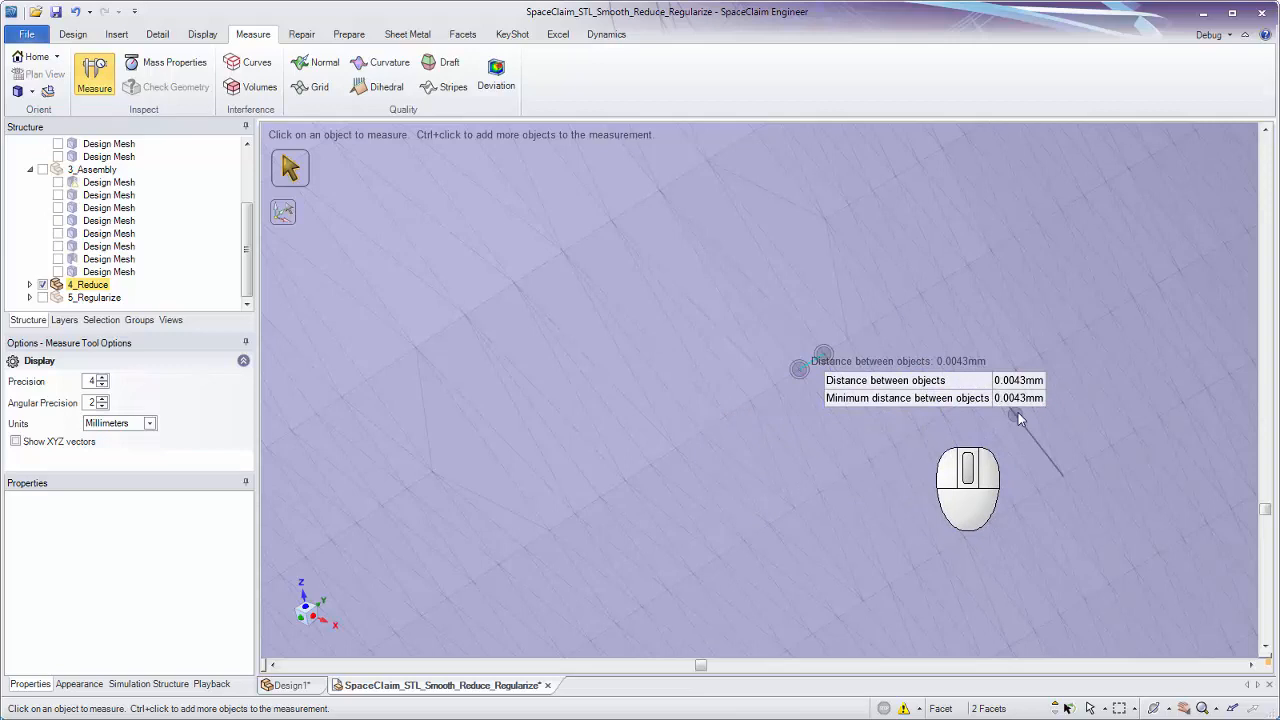
click(150, 424)
click(143, 438)
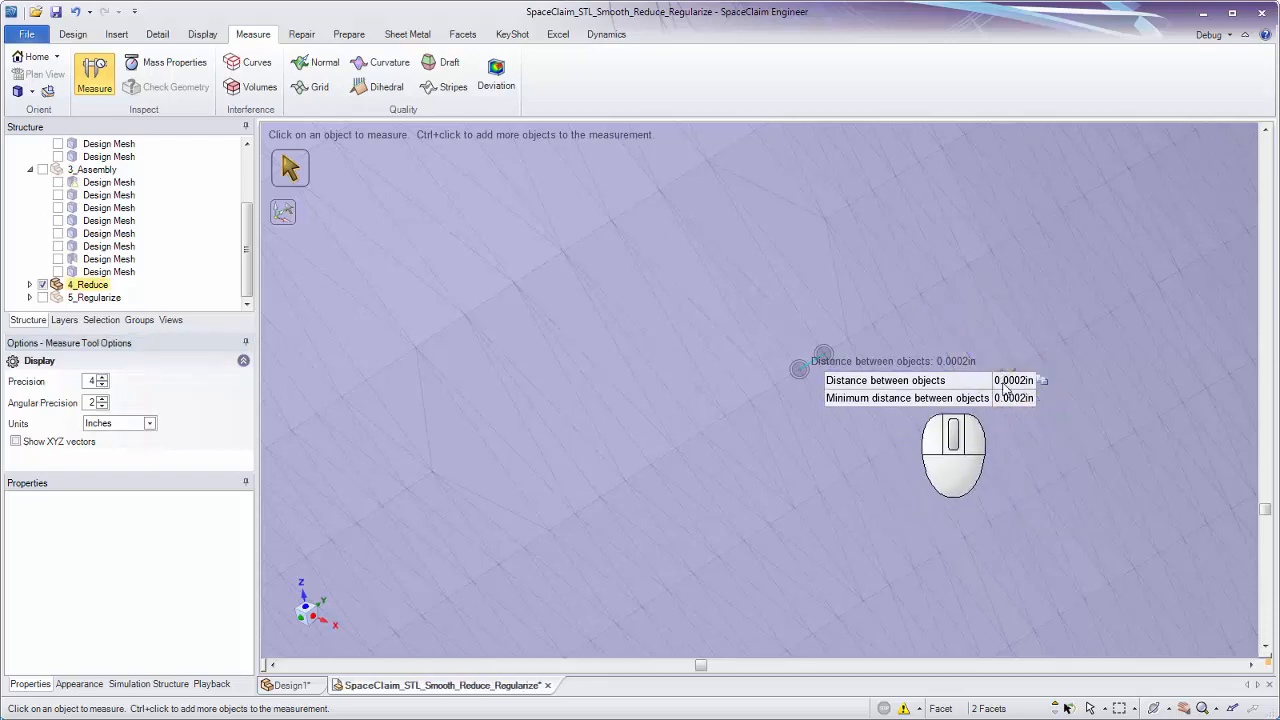
Return to both remotes, select the entire front remote mesh to check its facet count, and clear the selection
ctrl+middle_drag(997, 455, 947, 76)
ctrl+middle_drag(960, 247, 892, 378)
click(863, 321)
key(Escape)
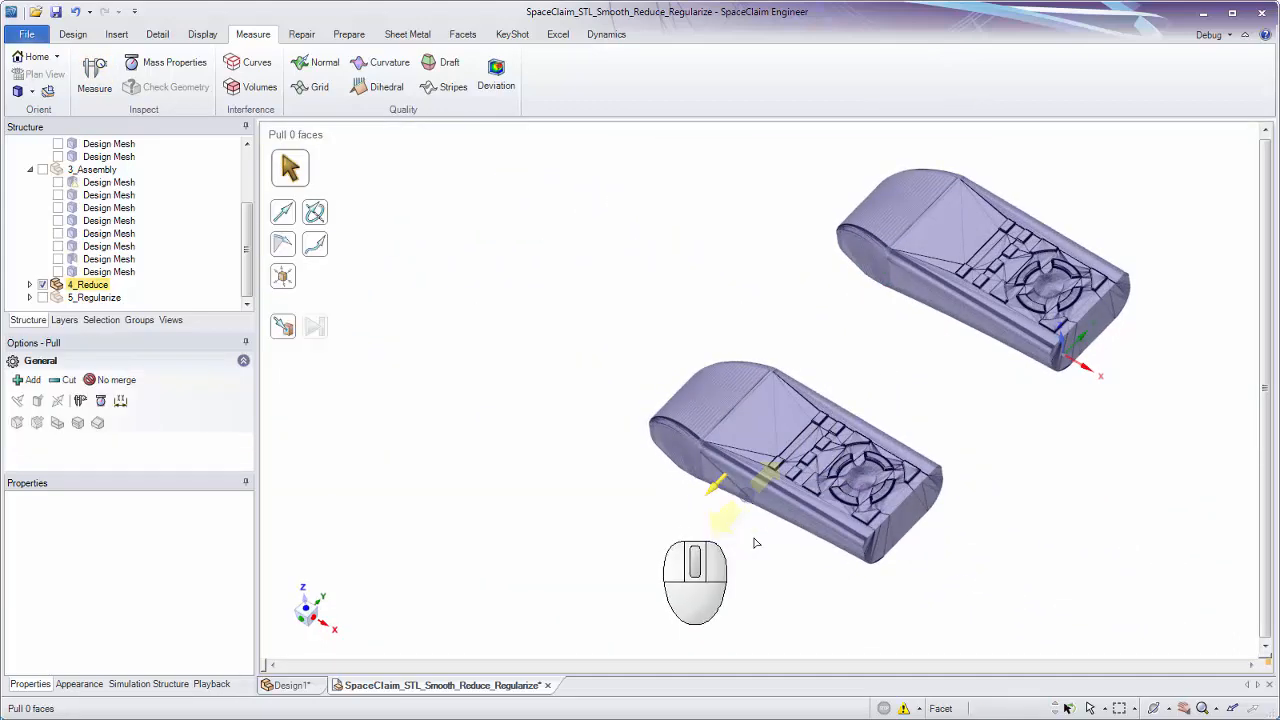
click(874, 586)
key(Escape)
drag(624, 325, 964, 597)
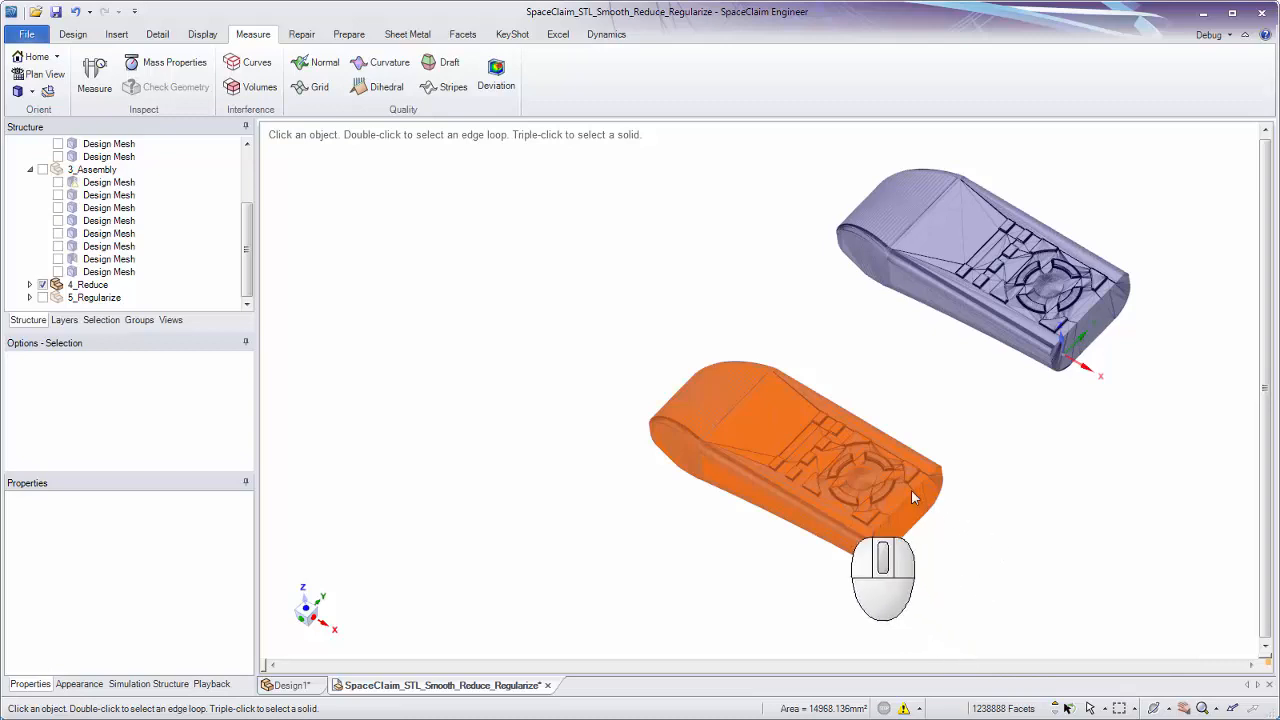
middle_drag(911, 497, 971, 551)
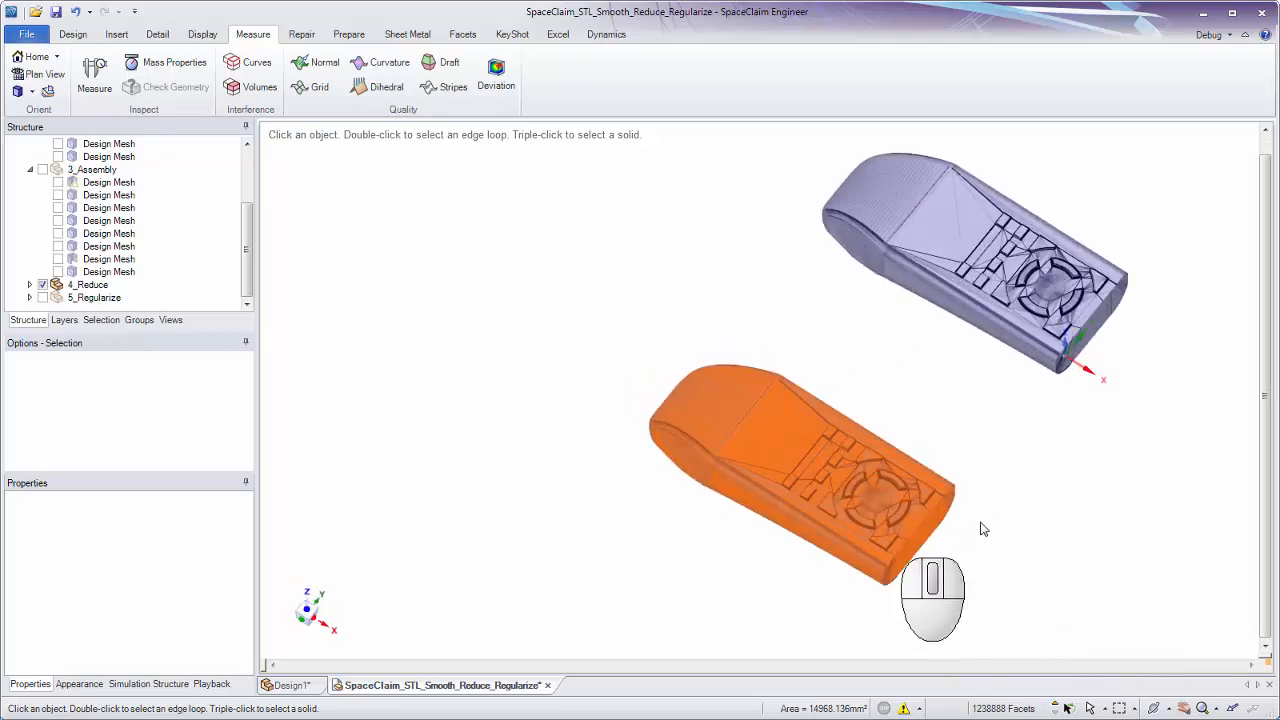
click(981, 529)
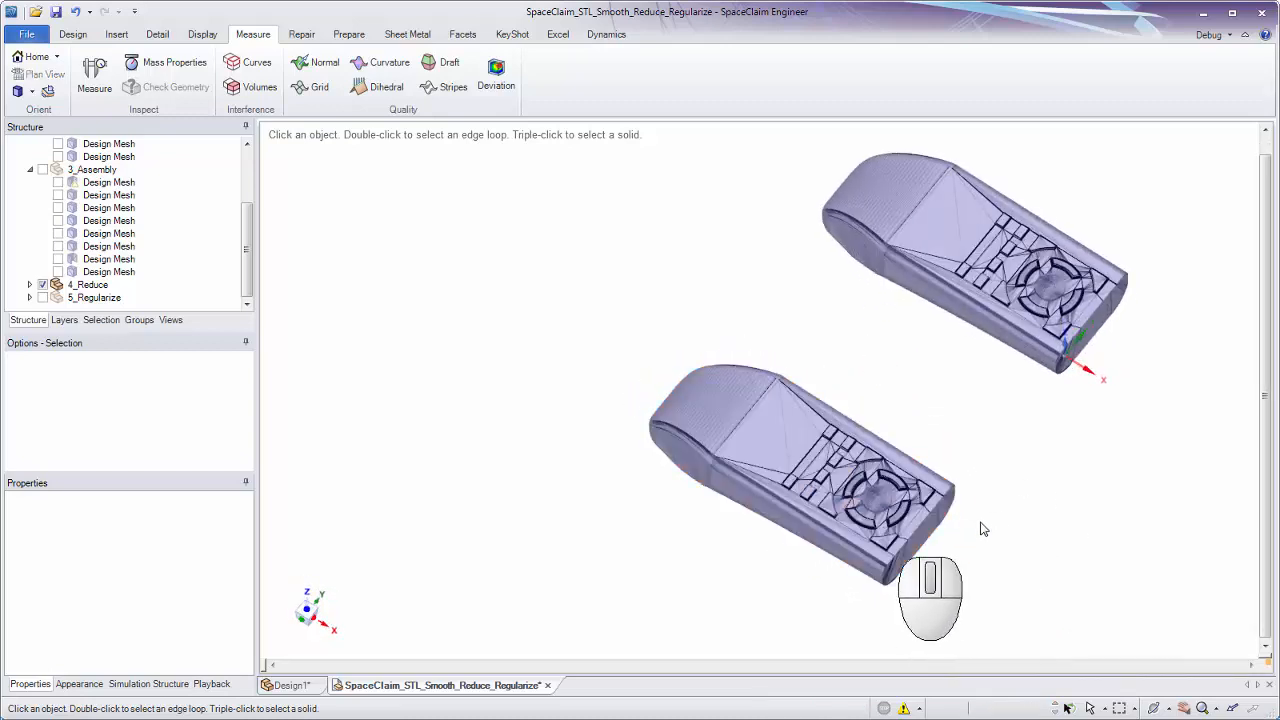
Select only the complete rear remote mesh and reduce its facets with a triangle reduction of 75%
click(462, 38)
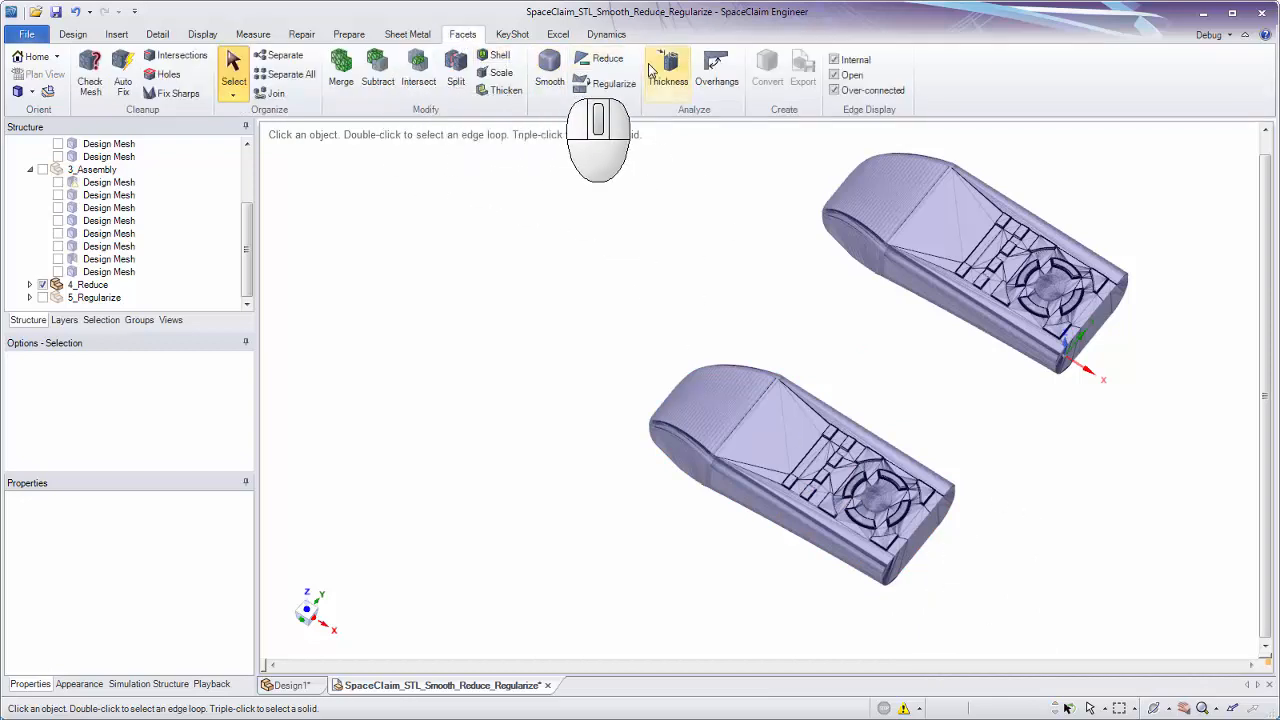
shift+middle_drag(709, 189, 601, 255)
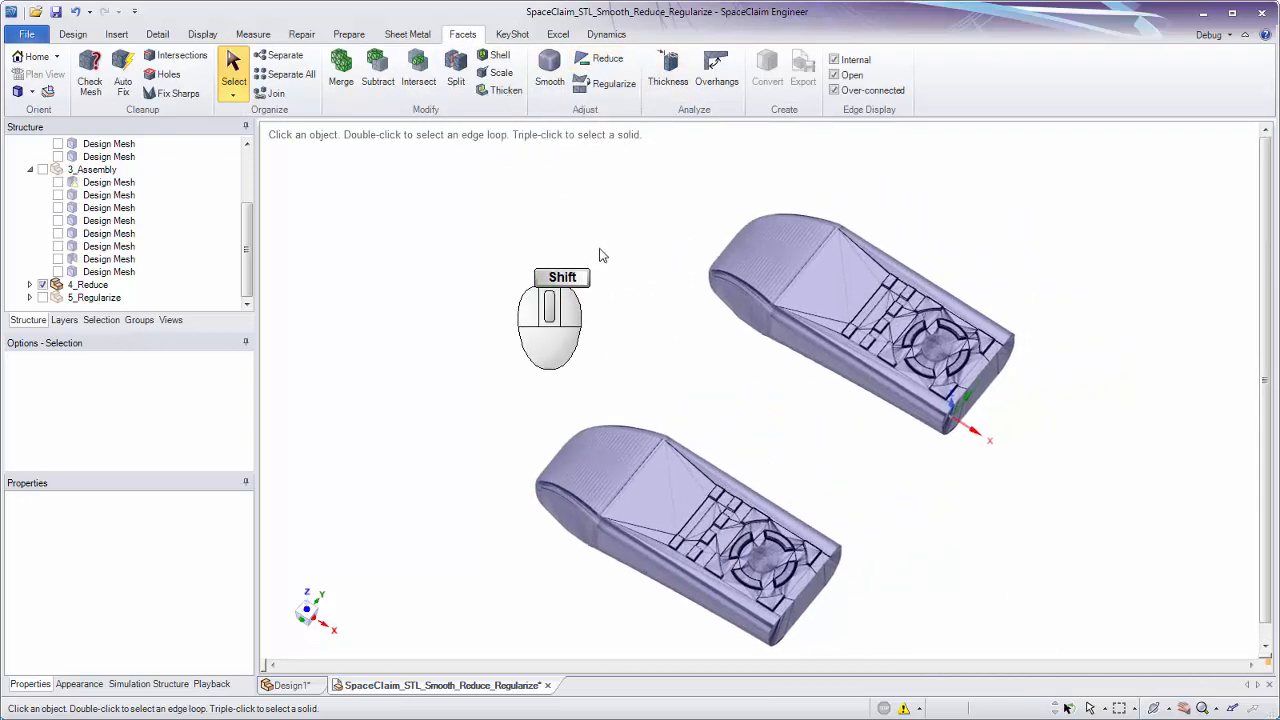
drag(627, 155, 1086, 436)
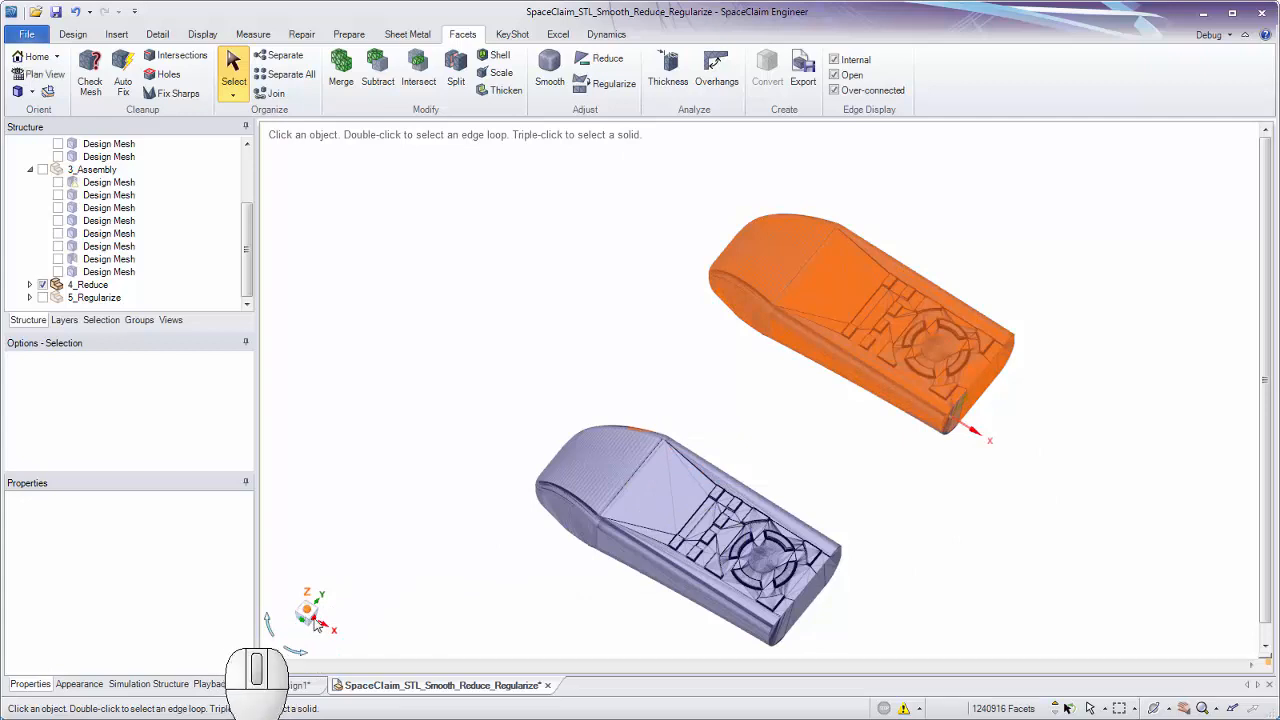
click(308, 622)
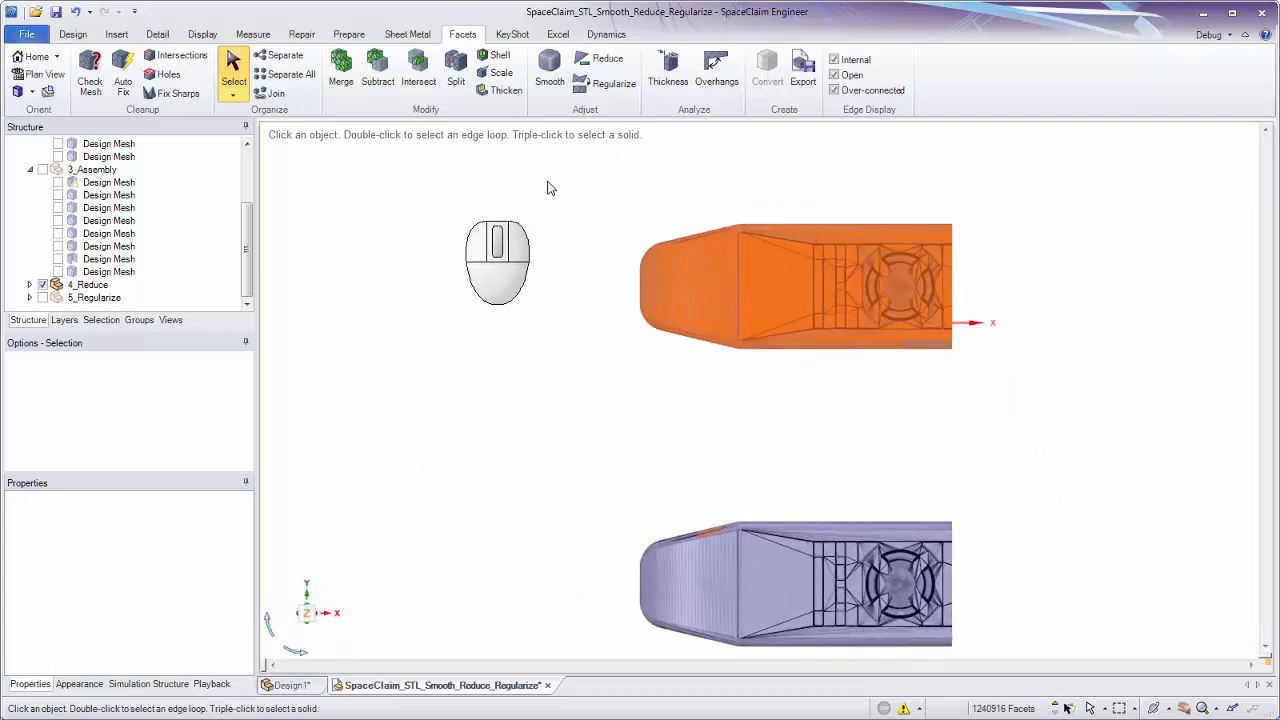
click(950, 328)
drag(547, 180, 1052, 382)
mouse_move(1054, 380)
middle_down()
mouse_move(723, 358)
mouse_move(1011, 357)
mouse_move(1035, 382)
middle_up()
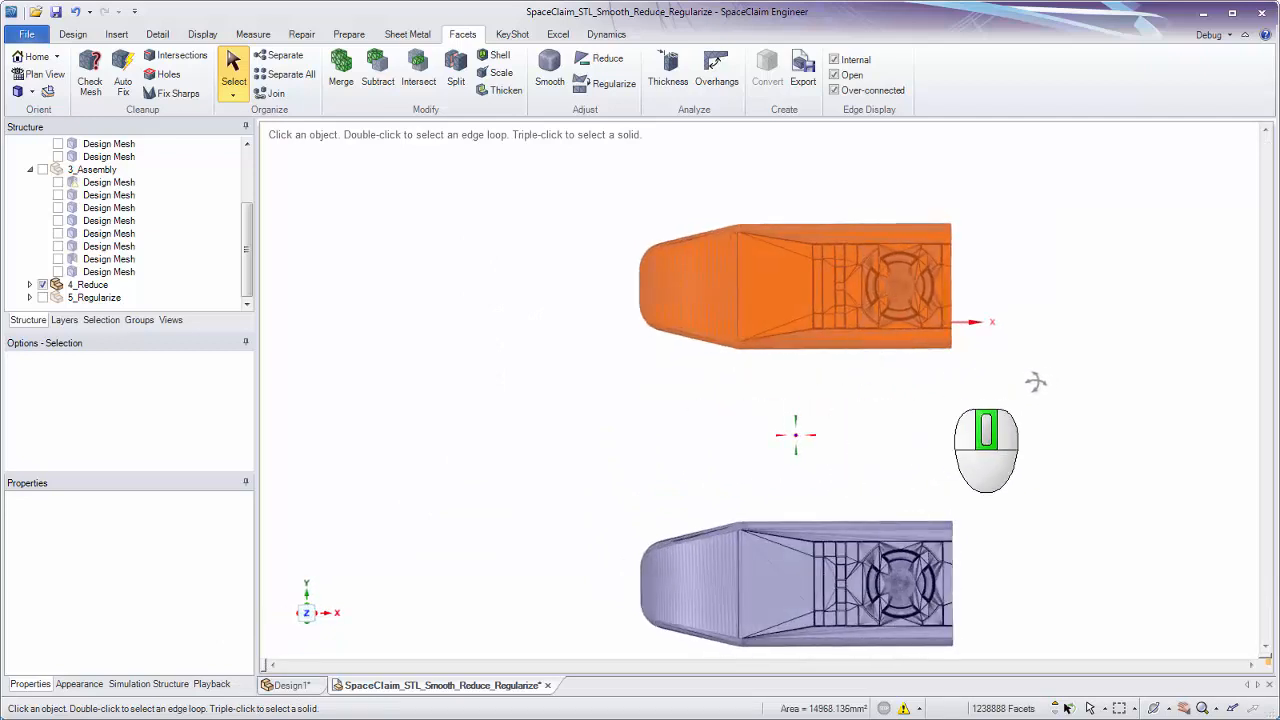
click(600, 60)
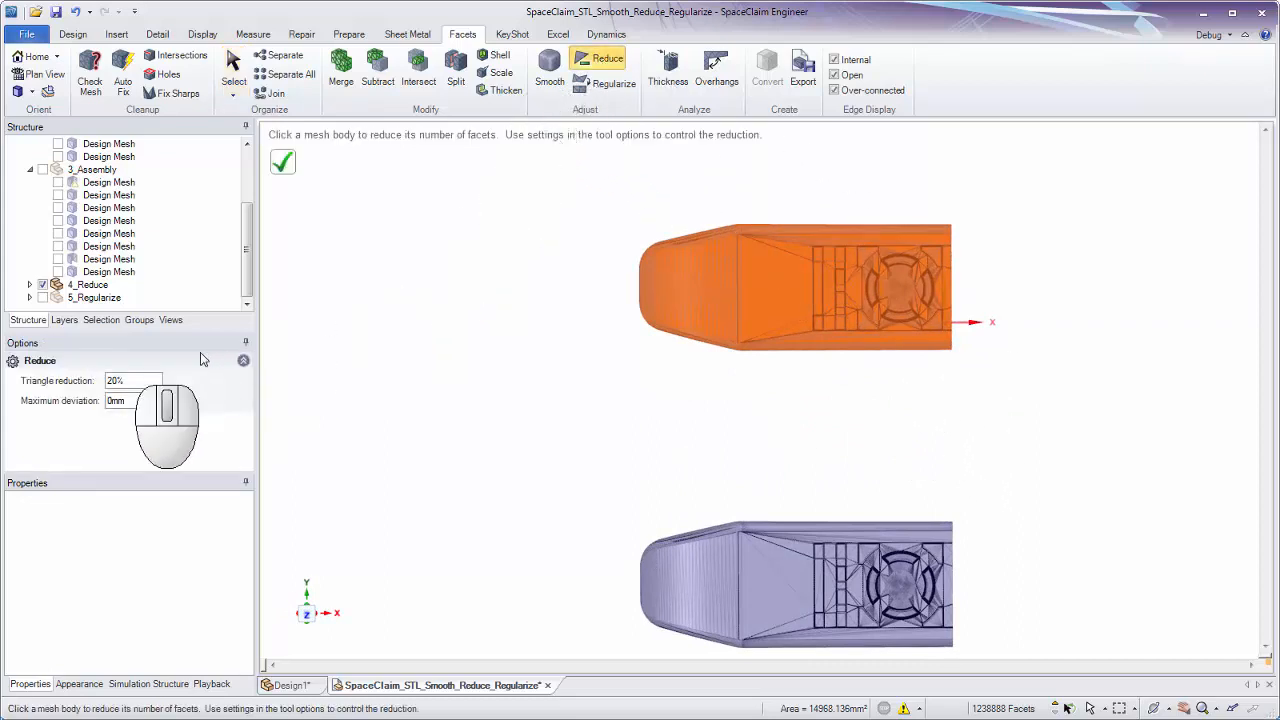
double_click(118, 381)
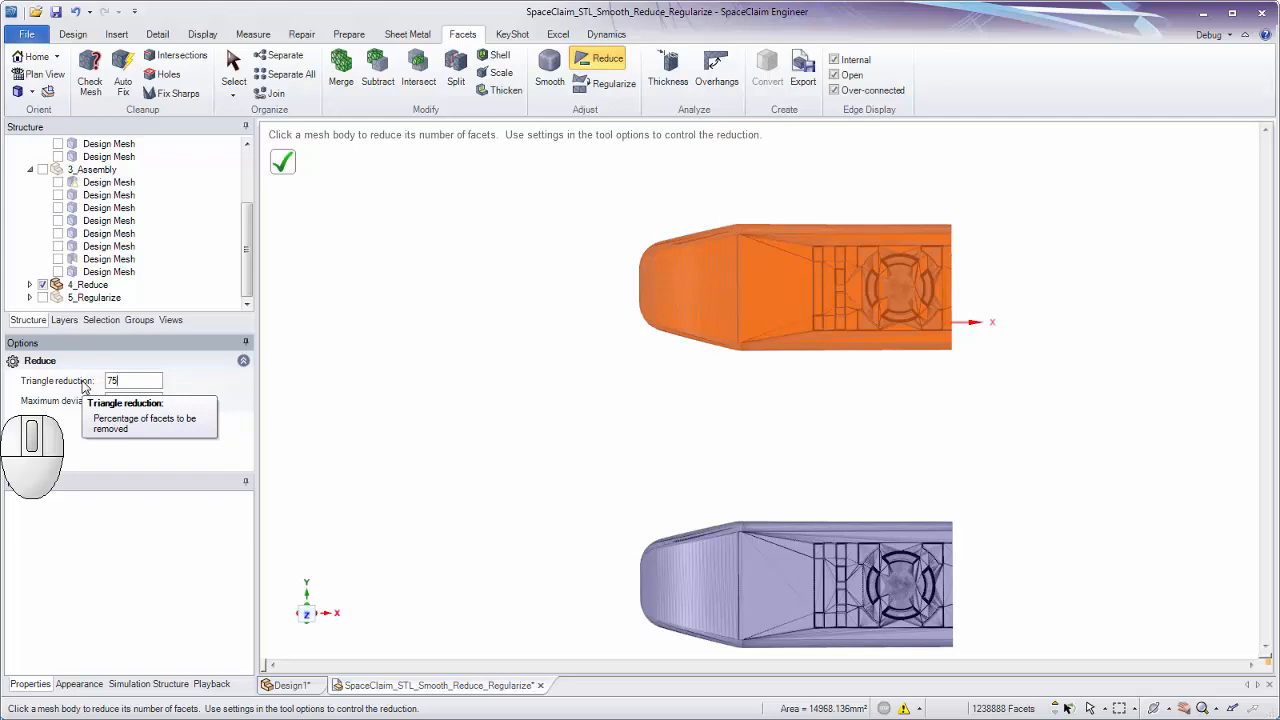
key(Return)
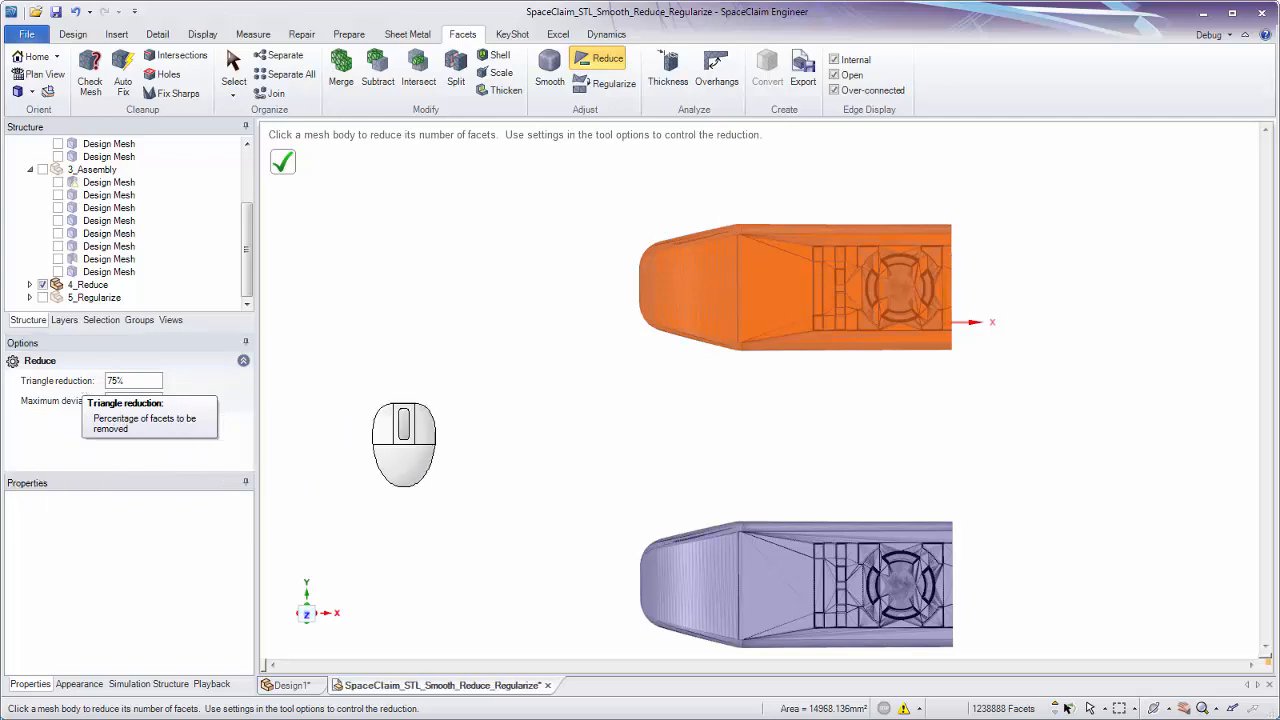
click(285, 165)
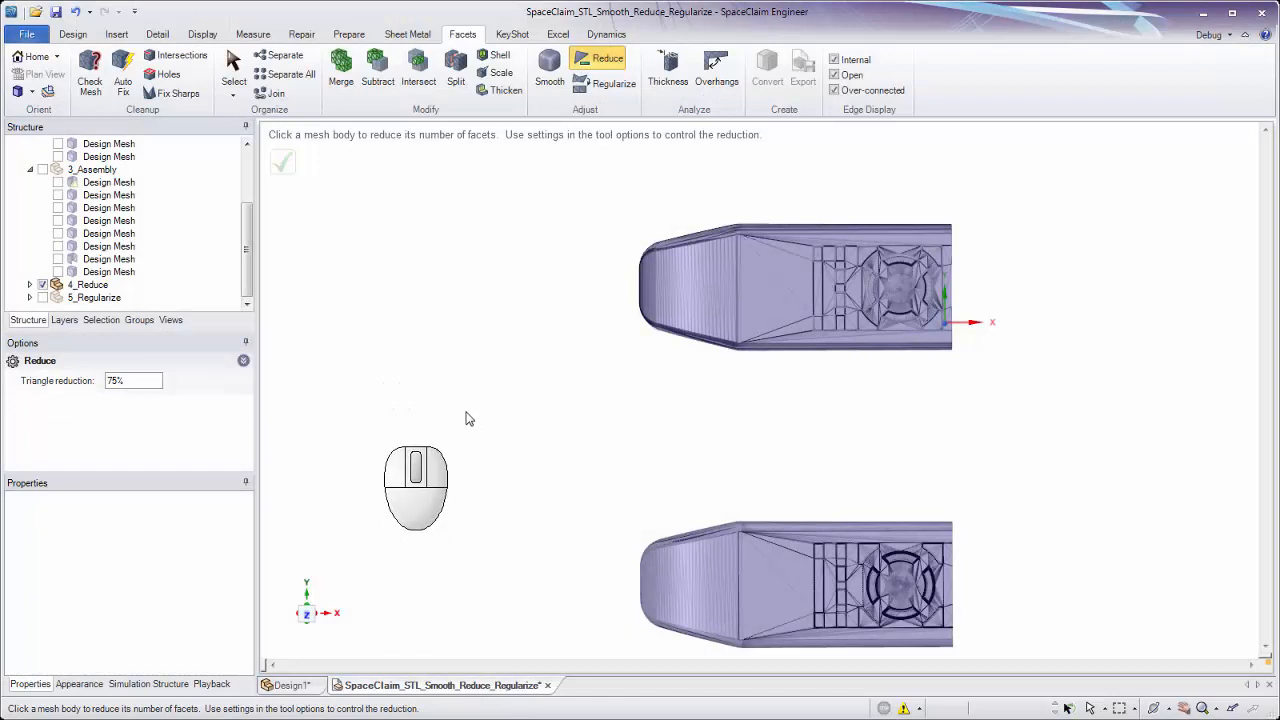
Compare the facet counts of the original and reduced remotes by selecting each in turn, and clear the selection
key(Escape)
drag(601, 483, 1010, 663)
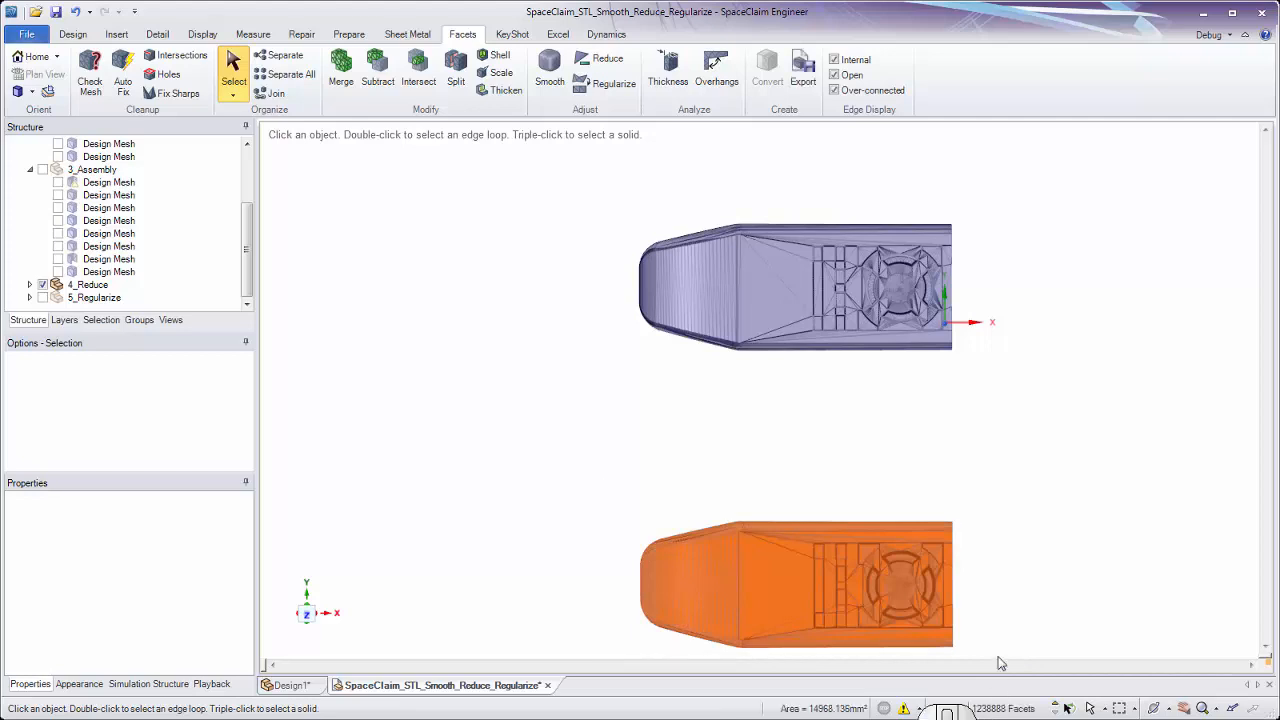
click(608, 215)
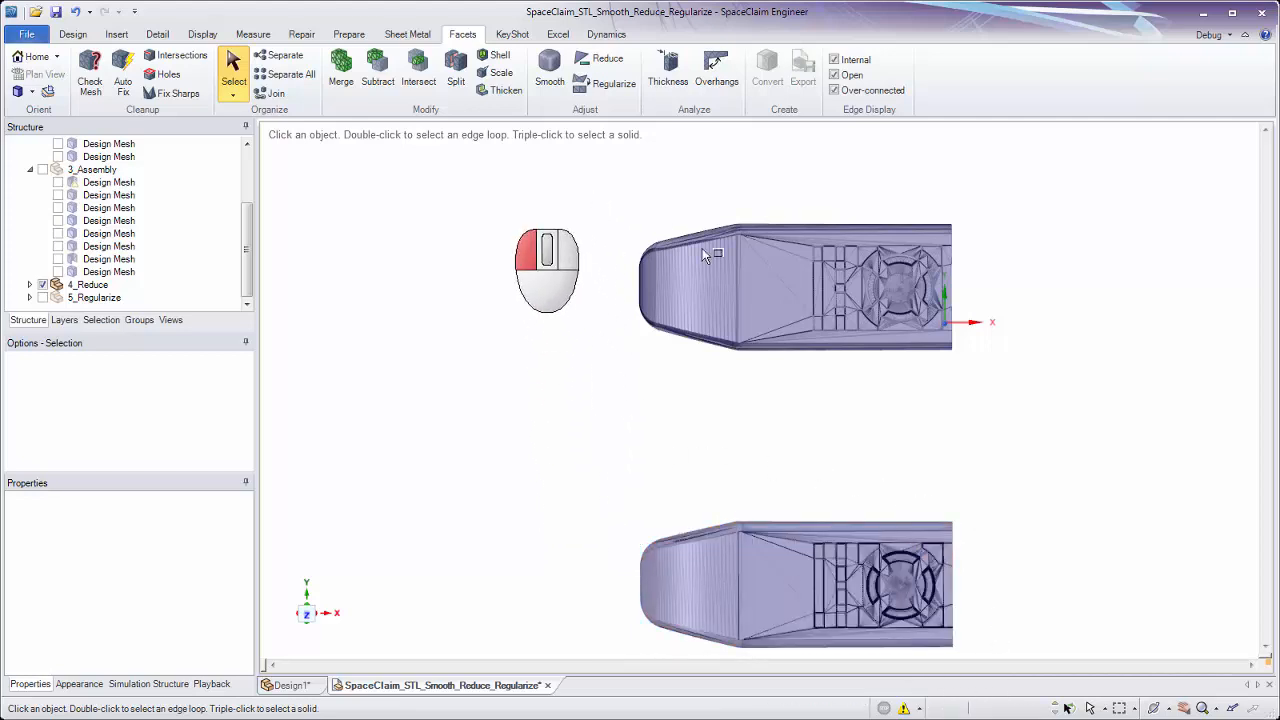
drag(594, 193, 1018, 429)
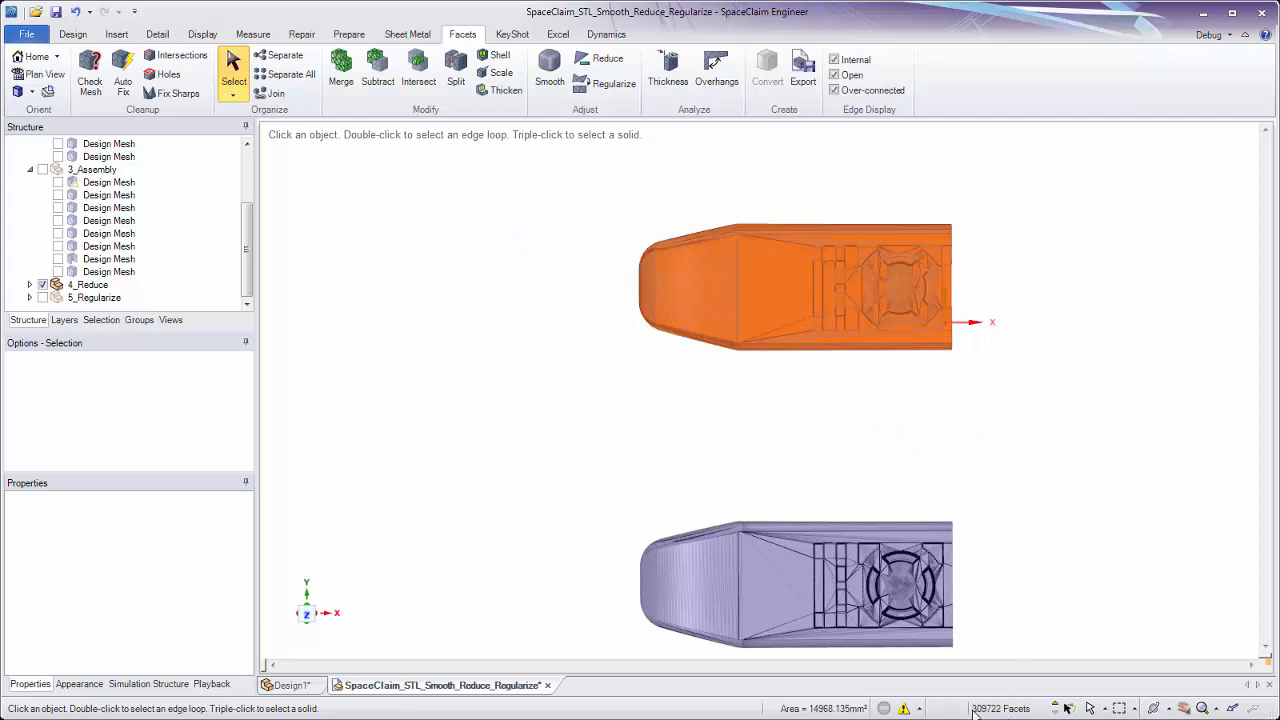
mouse_move(974, 712)
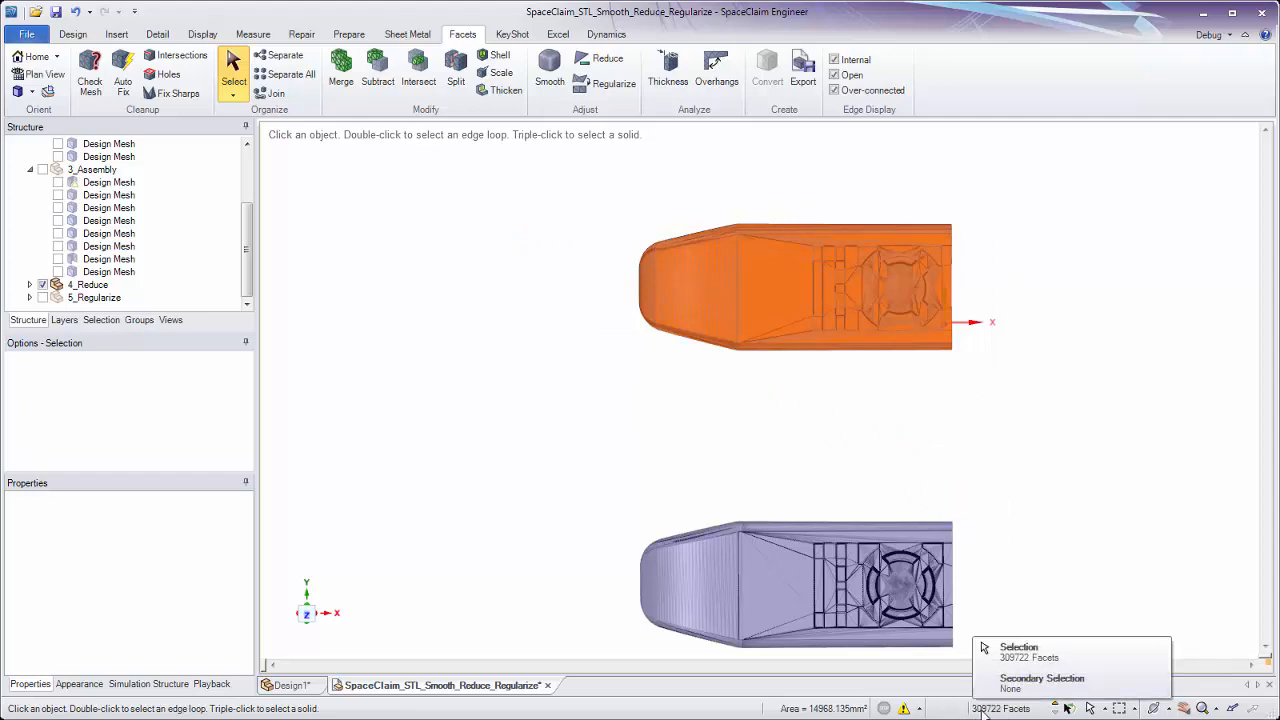
click(1052, 398)
Examine the facet density at a raised ring segment's corner on the original remote and bring both remotes back into view
middle_drag(956, 408, 962, 333)
shift+middle_drag(974, 452, 1000, 366)
ctrl+middle_drag(940, 461, 970, 460)
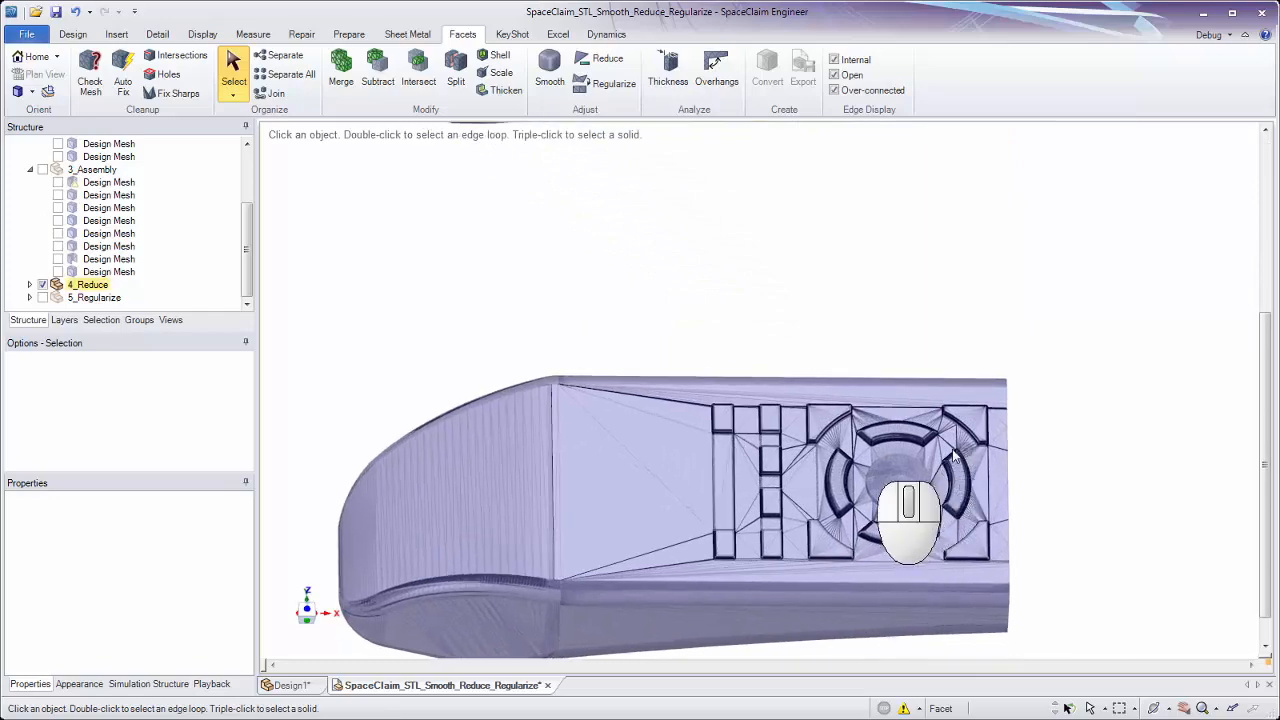
ctrl+middle_drag(822, 477, 841, 368)
ctrl+middle_drag(837, 291, 822, 482)
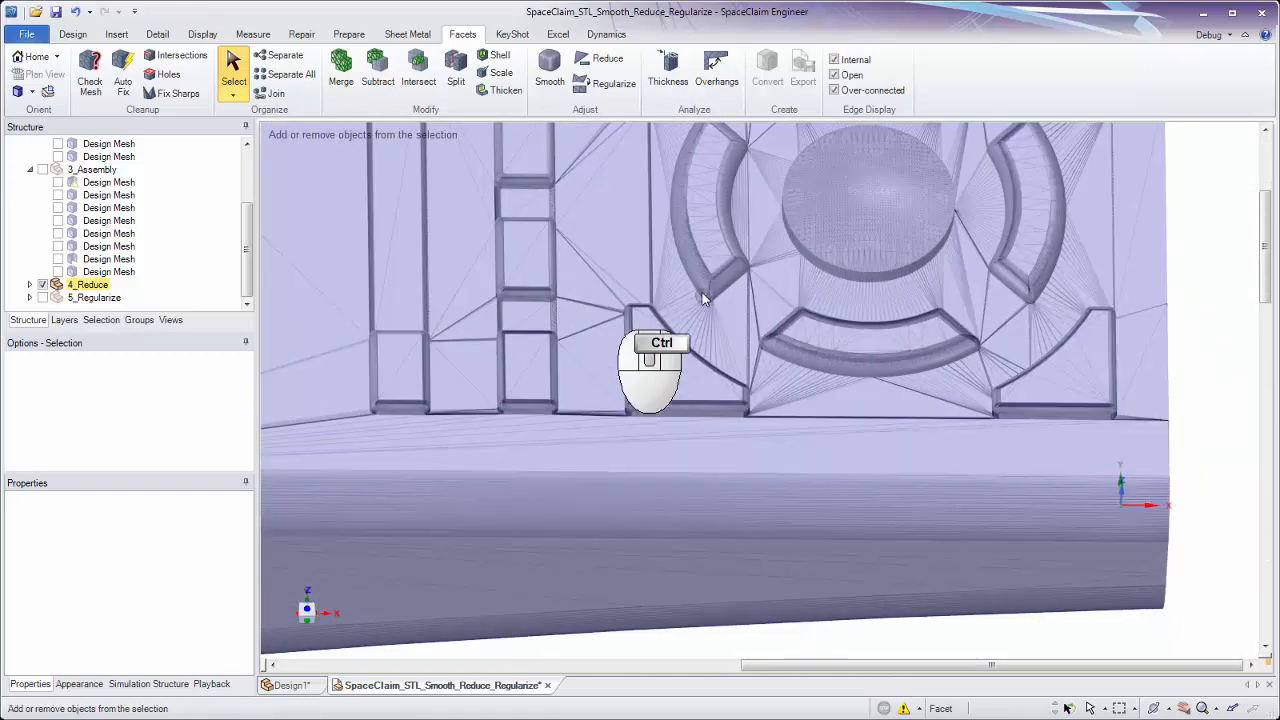
ctrl+middle_drag(703, 298, 753, 640)
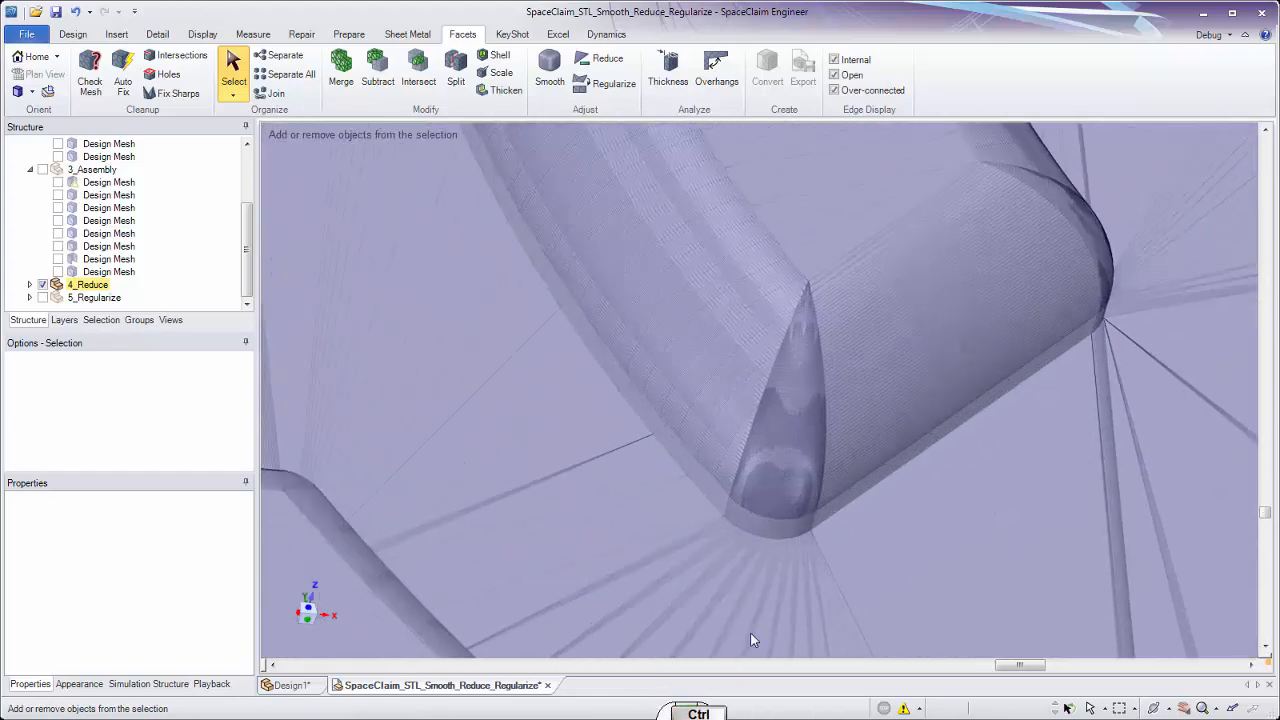
ctrl+middle_drag(790, 497, 788, 595)
ctrl+middle_drag(800, 432, 793, 521)
ctrl+middle_drag(786, 378, 758, 493)
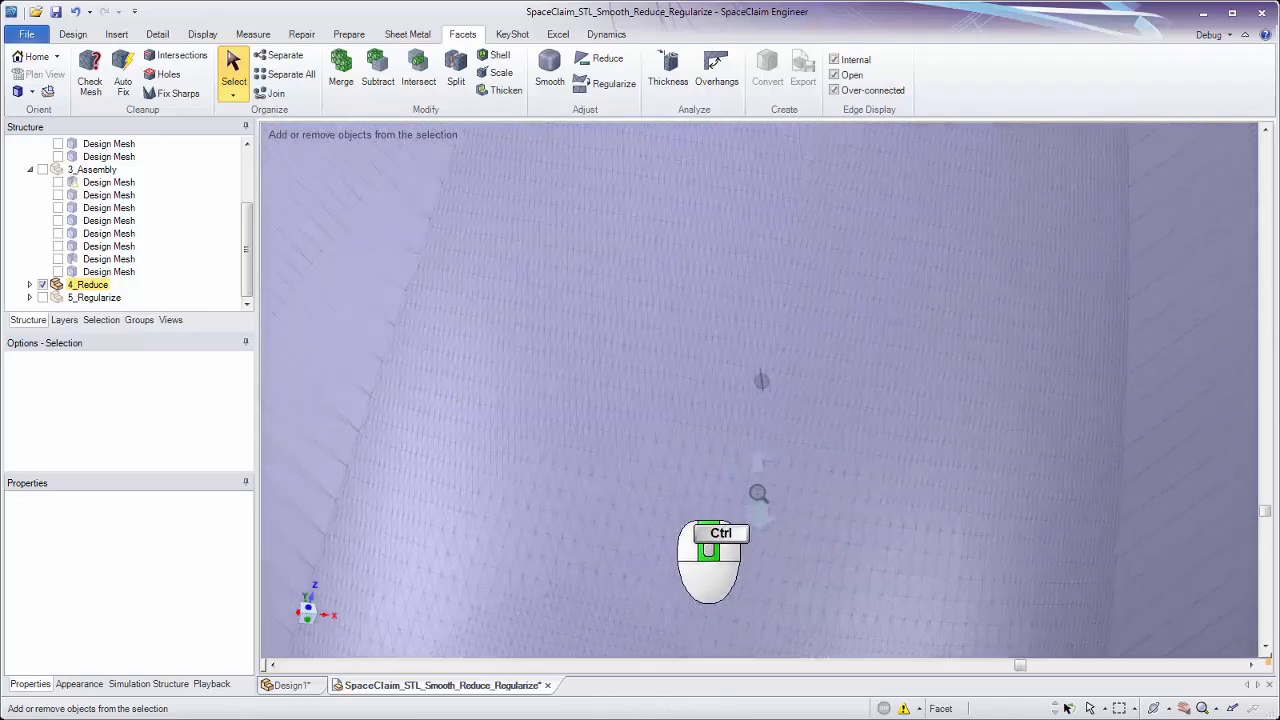
ctrl+middle_drag(763, 347, 757, 480)
mouse_move(757, 400)
ctrl+middle_down()
mouse_move(756, 446)
mouse_move(787, 180)
ctrl+middle_up()
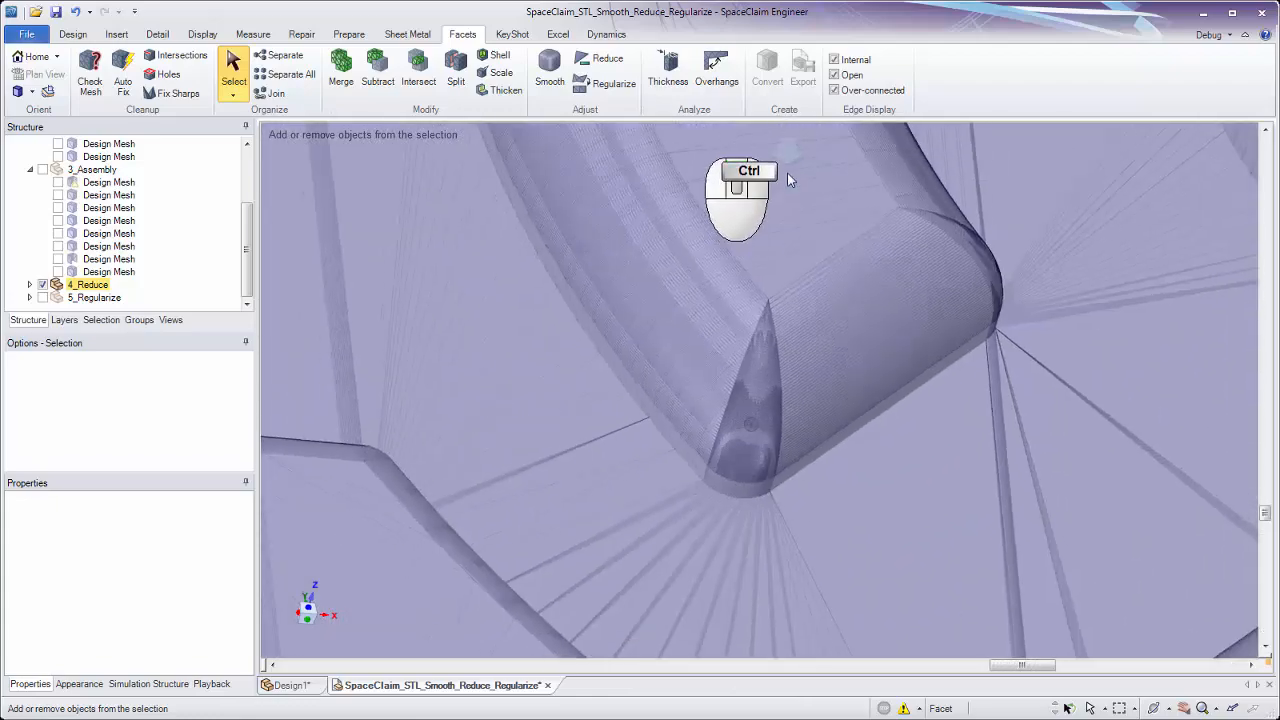
mouse_move(754, 445)
ctrl+middle_down()
mouse_move(747, 380)
mouse_move(768, 237)
ctrl+middle_up()
mouse_move(760, 473)
ctrl+middle_down()
mouse_move(759, 404)
mouse_move(788, 369)
mouse_move(791, 413)
mouse_move(780, 345)
mouse_move(791, 354)
ctrl+middle_up()
key(h)
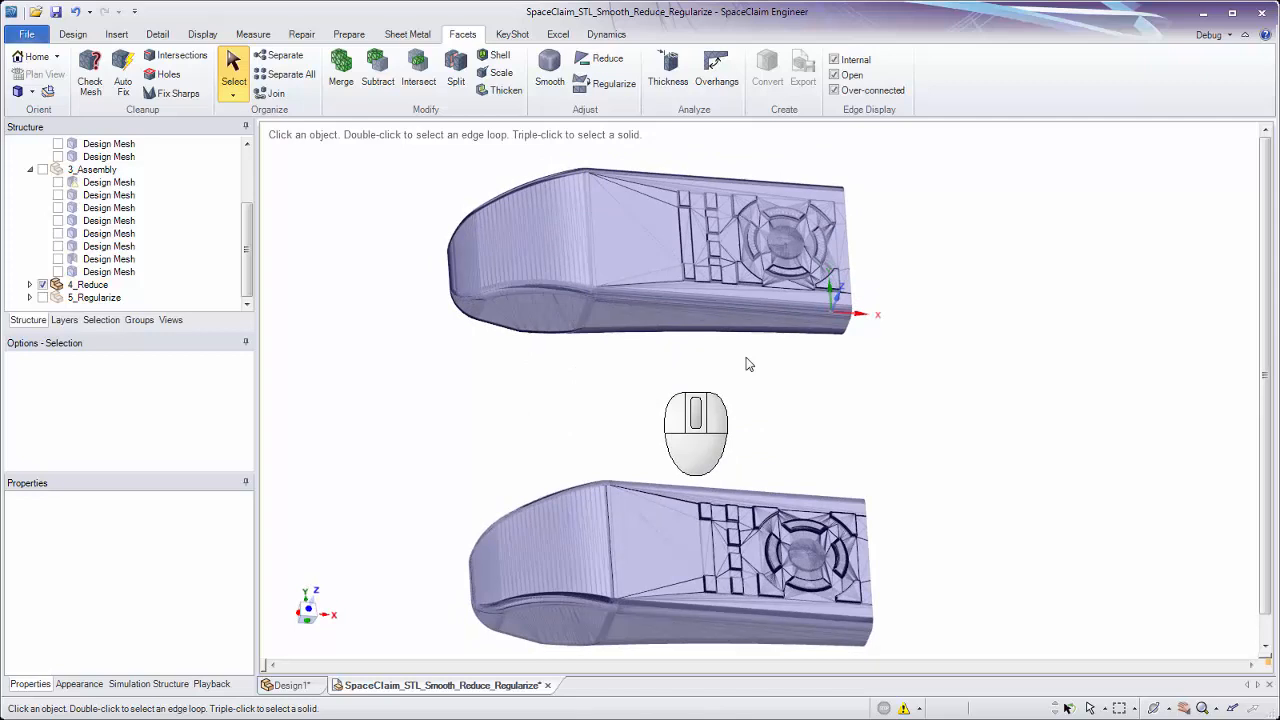
Hide the 4_Reduce component, show 5_Regularize, and bring both log meshes into view
middle_drag(751, 374, 714, 382)
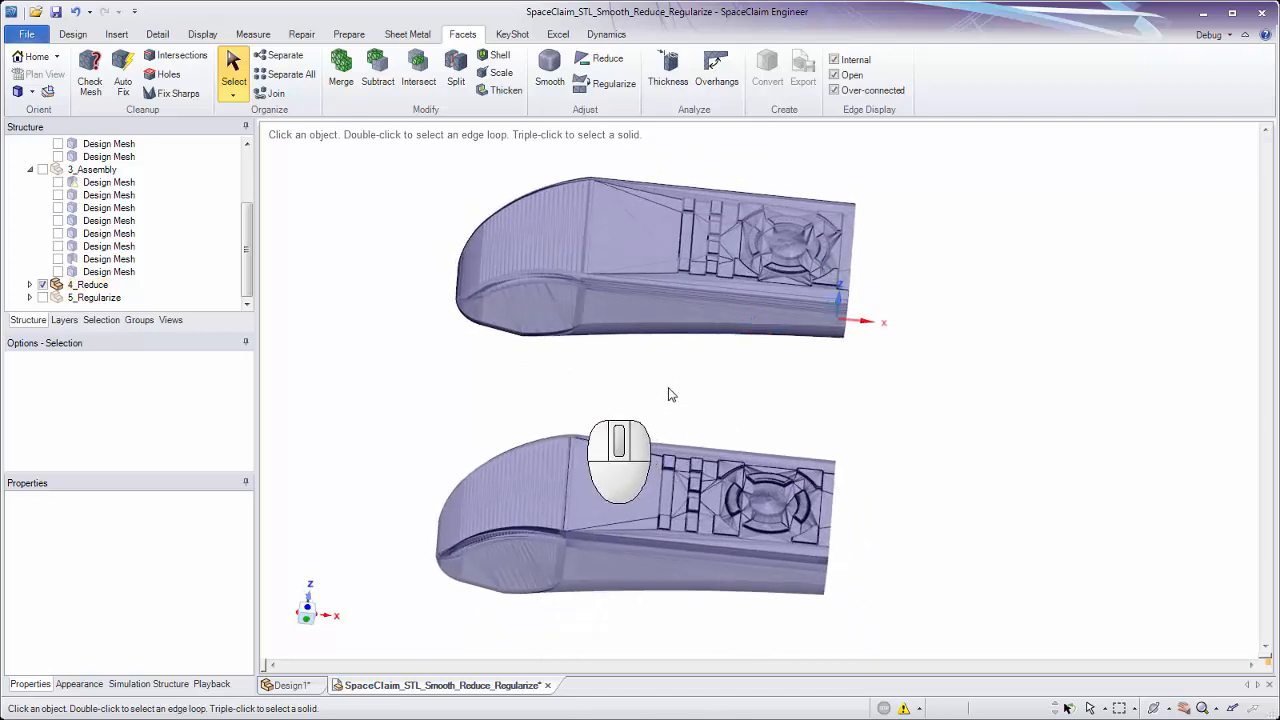
click(42, 284)
click(42, 297)
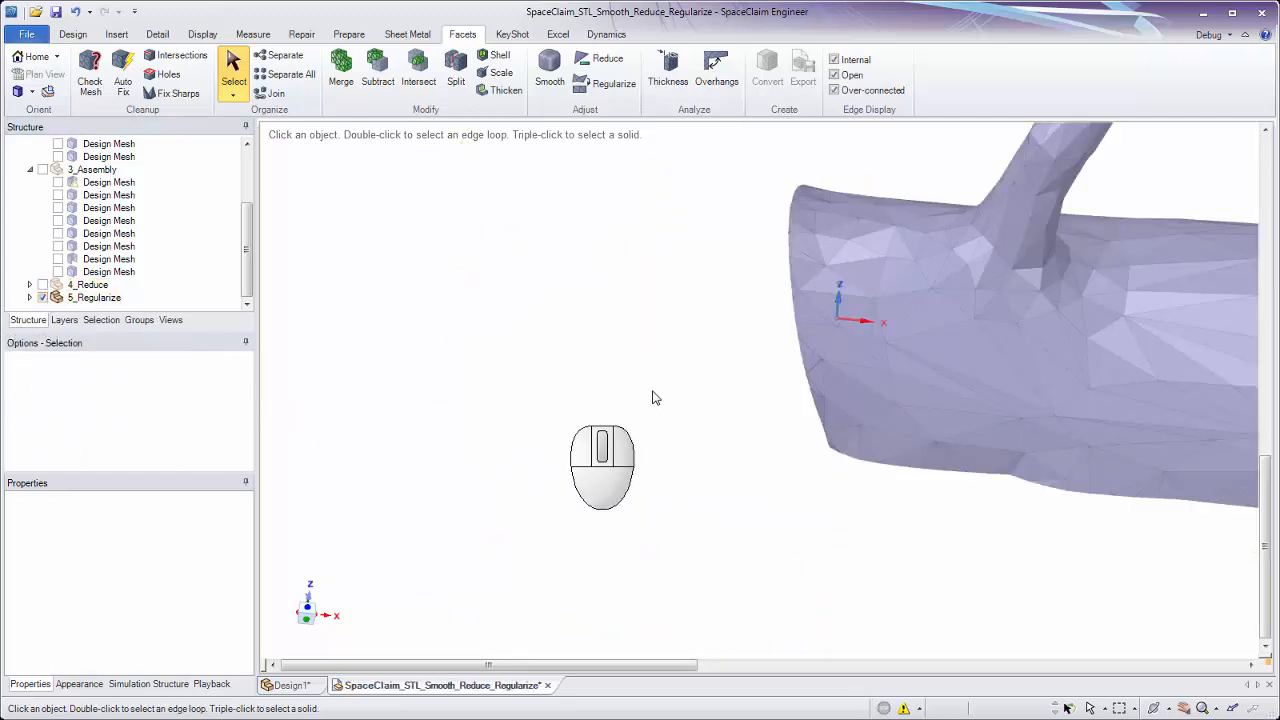
scroll(652, 398, down, 5)
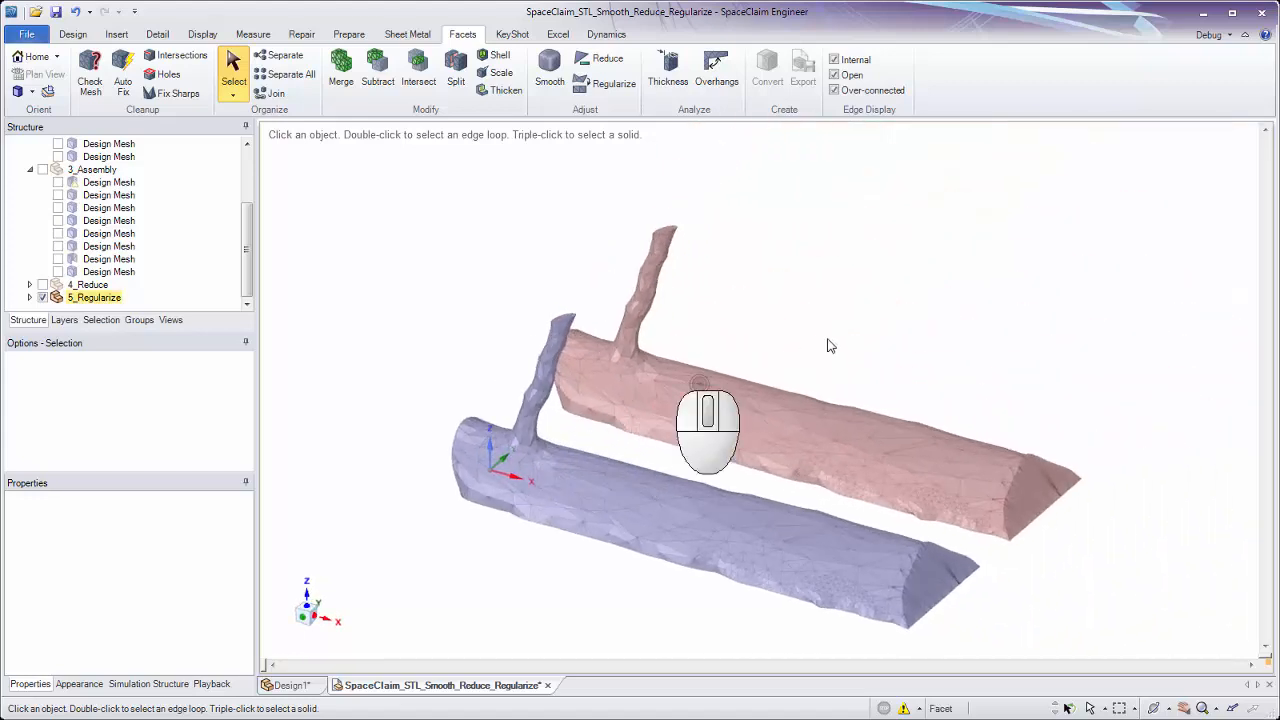
shift+middle_drag(1006, 374, 986, 302)
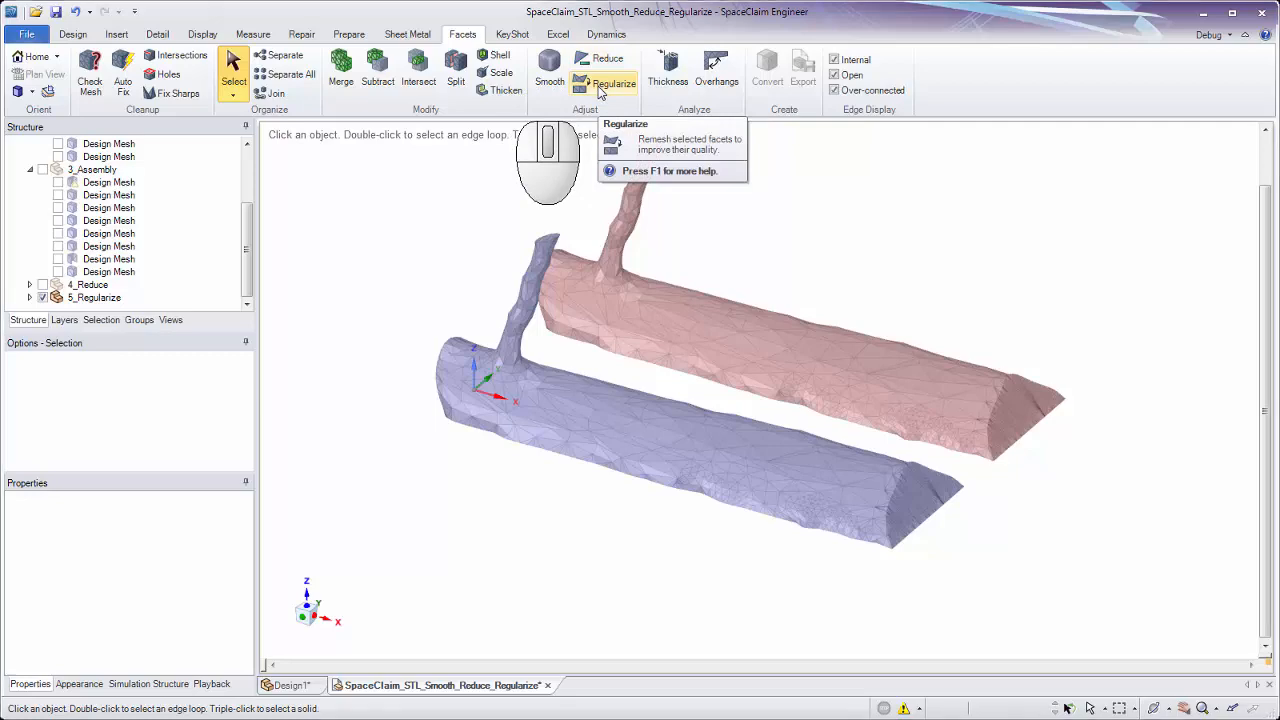
Look up the Regularize tool in the help, read the section on regularizing mesh facets, and minimize the help window
key(F1)
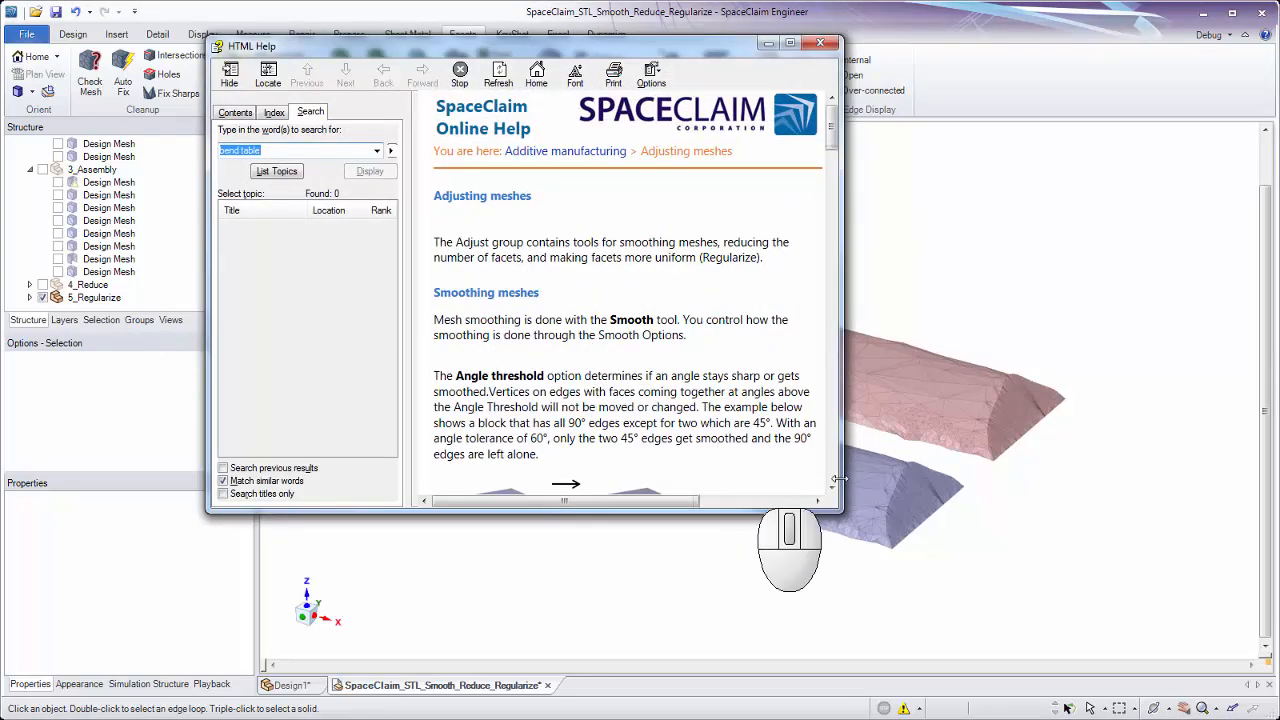
drag(842, 508, 1225, 656)
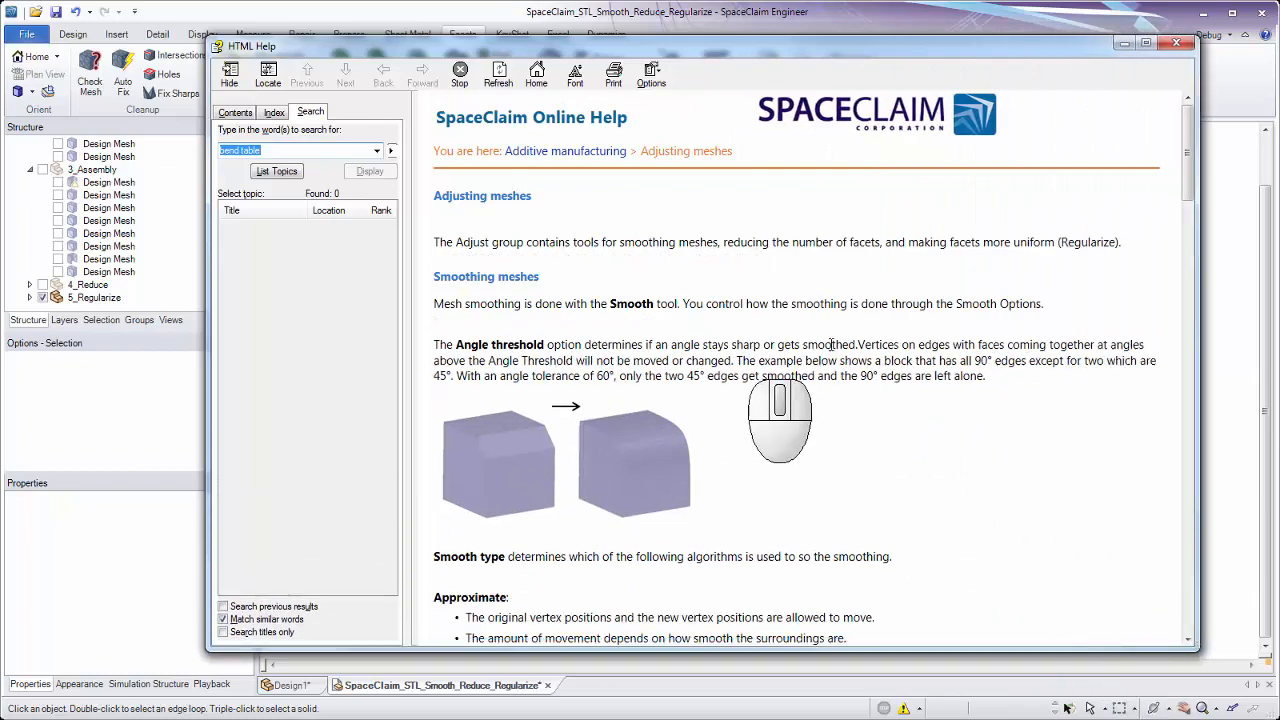
scroll(833, 351, down, 15)
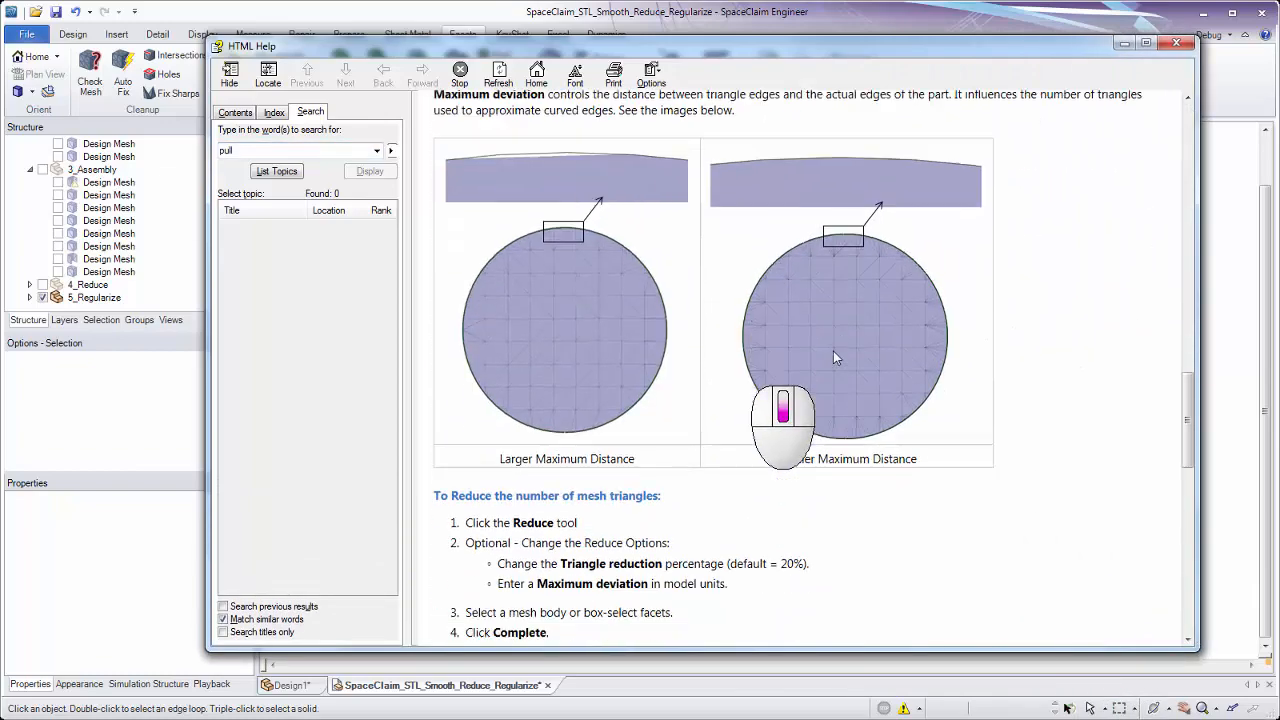
scroll(835, 355, down, 6)
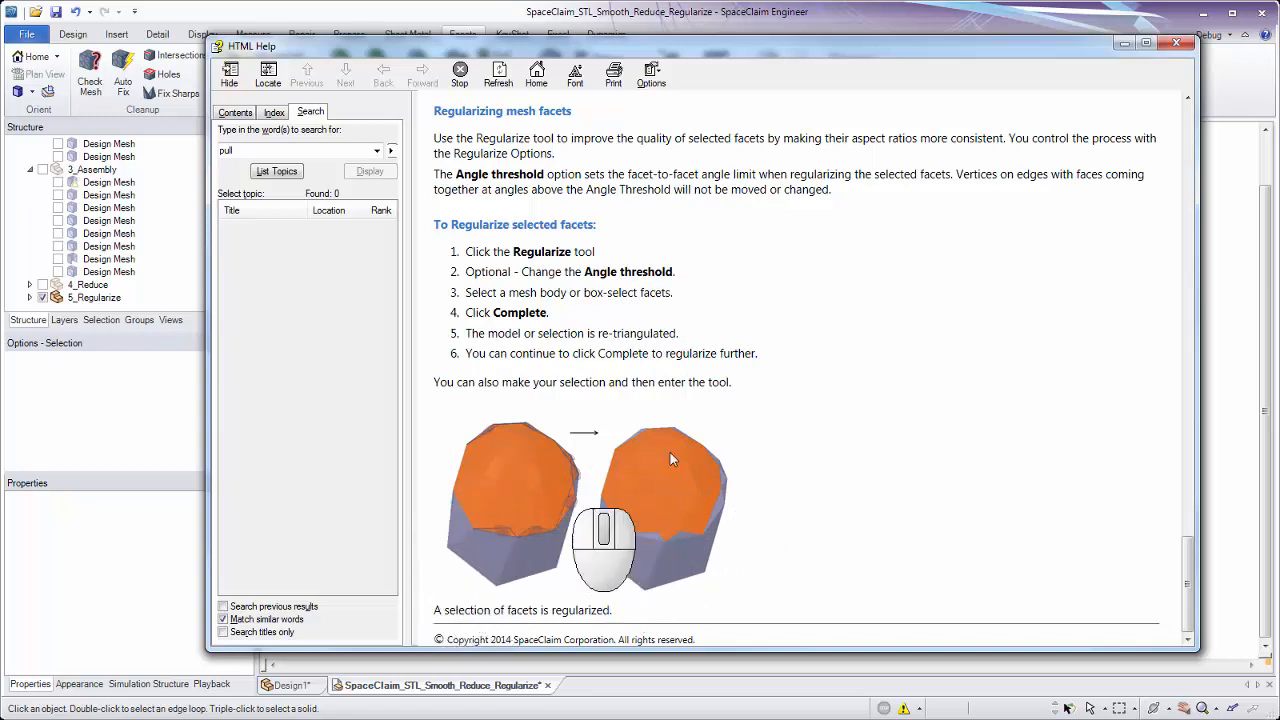
click(1124, 44)
Examine the shapes and sizes of the facets along the trunk of the blue log
middle_drag(1063, 278, 1094, 372)
ctrl+middle_drag(1012, 455, 1235, 449)
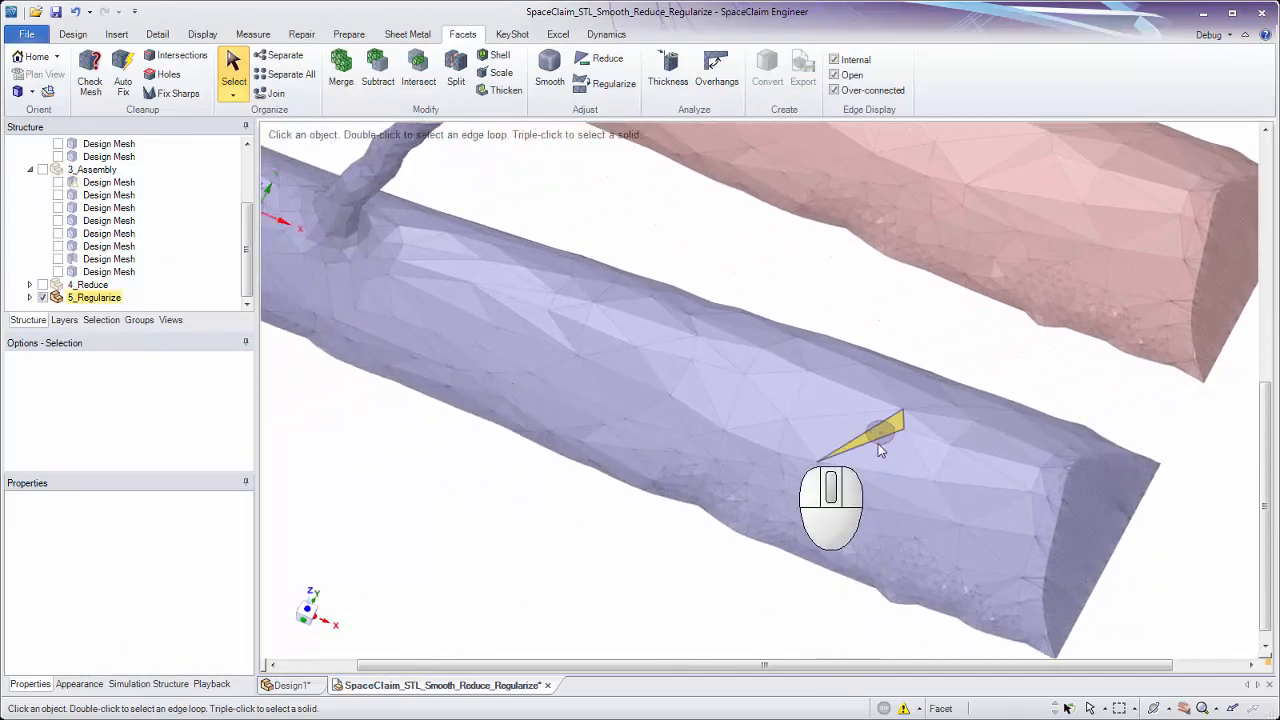
middle_drag(884, 446, 885, 441)
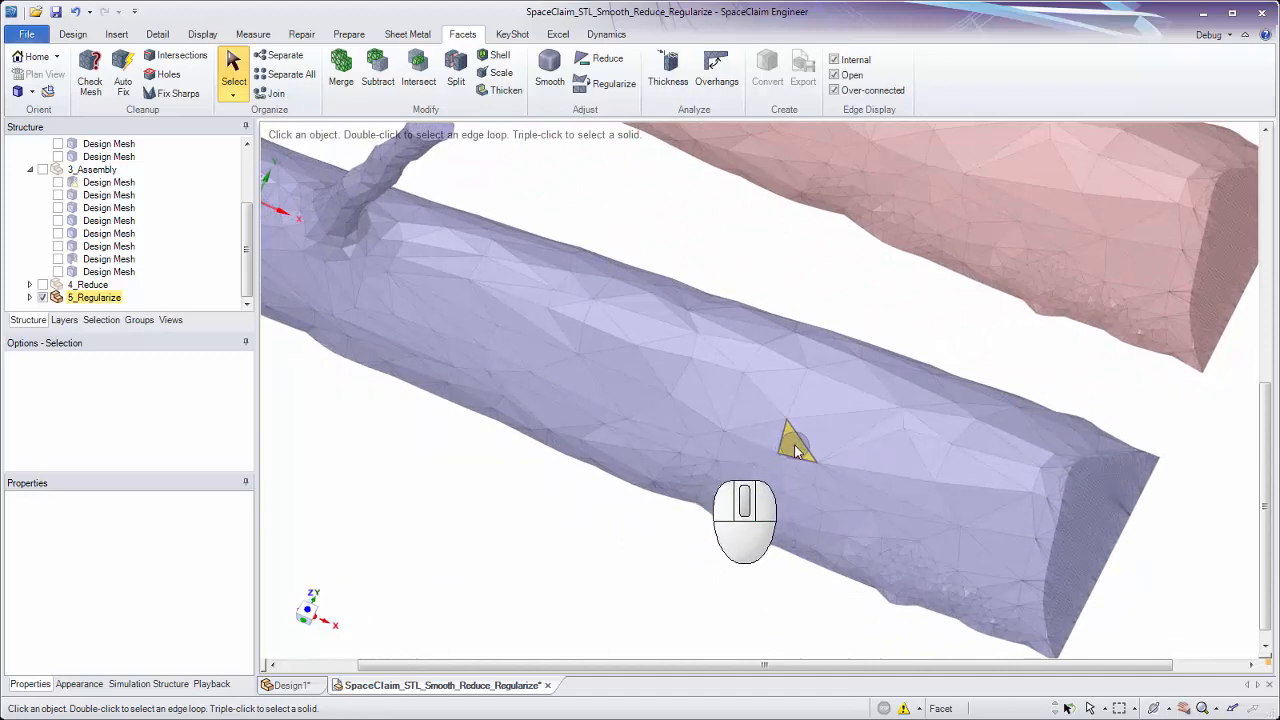
middle_drag(795, 451, 795, 449)
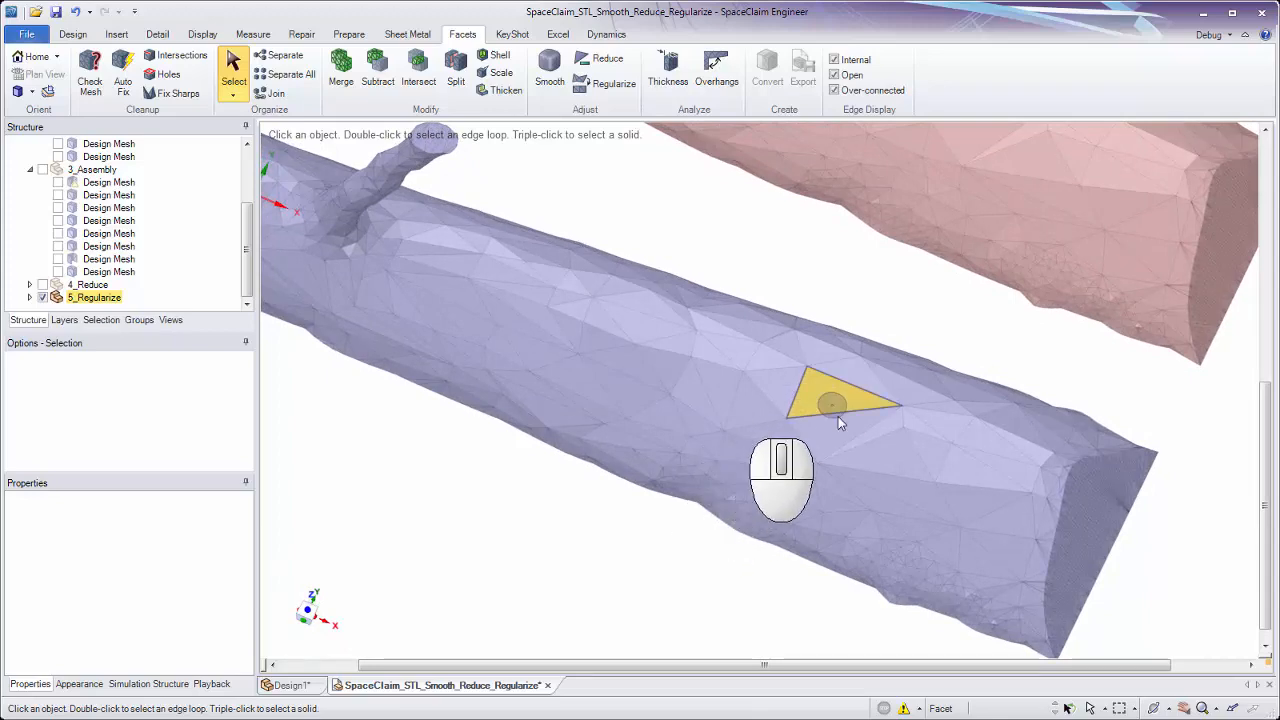
mouse_move(882, 449)
middle_down()
mouse_move(926, 490)
mouse_move(842, 446)
mouse_move(857, 373)
middle_up()
key(ctrl)
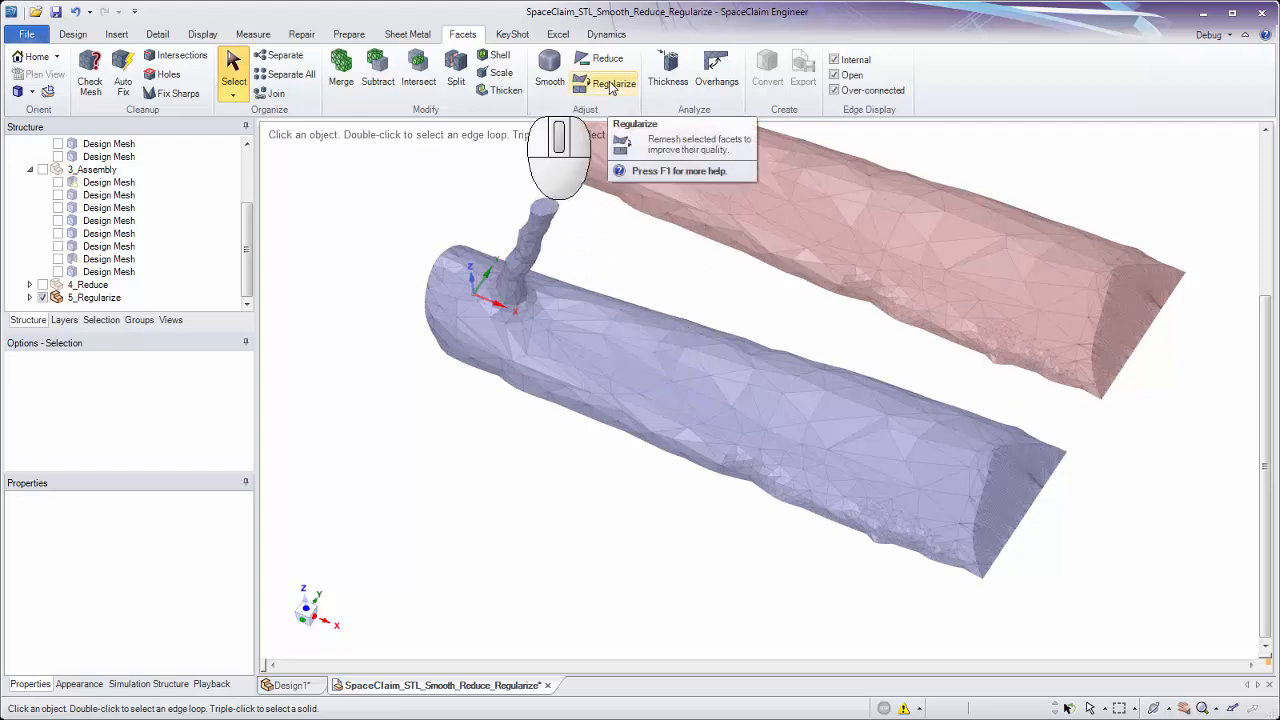
ctrl+click(808, 450)
ctrl+scroll(815, 470, up, 5)
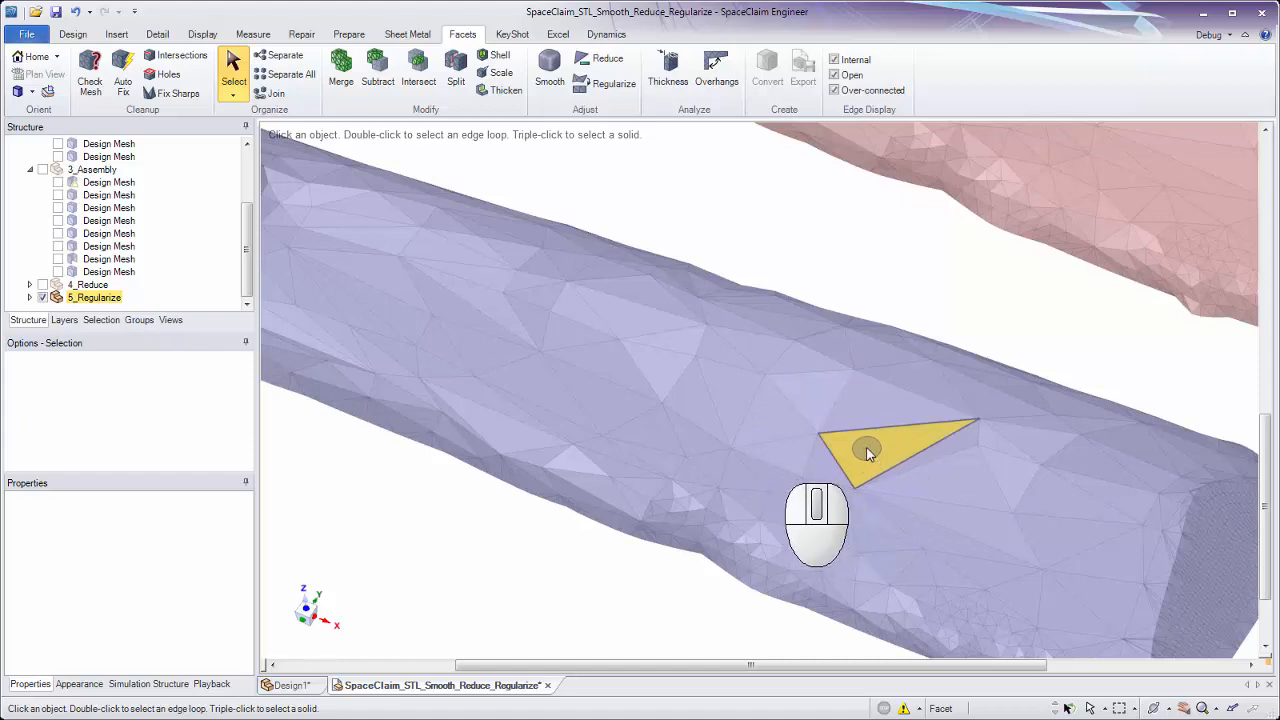
ctrl+middle_drag(817, 314, 831, 269)
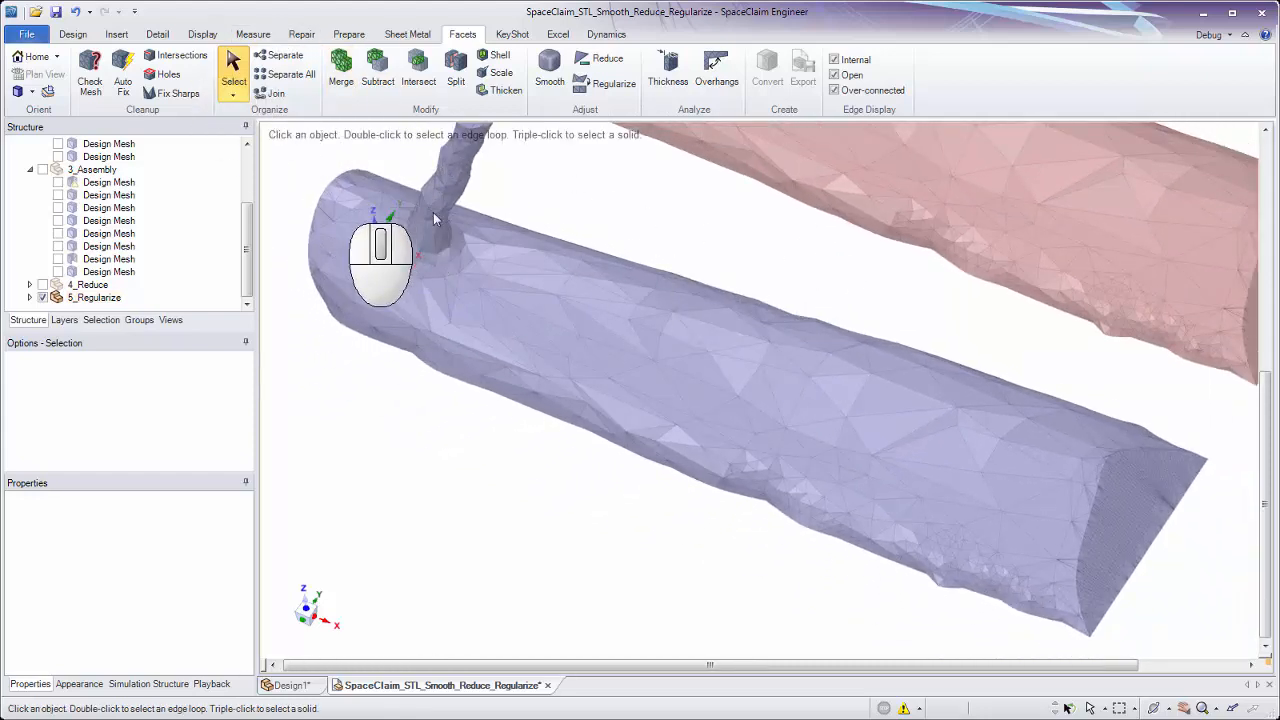
click(254, 34)
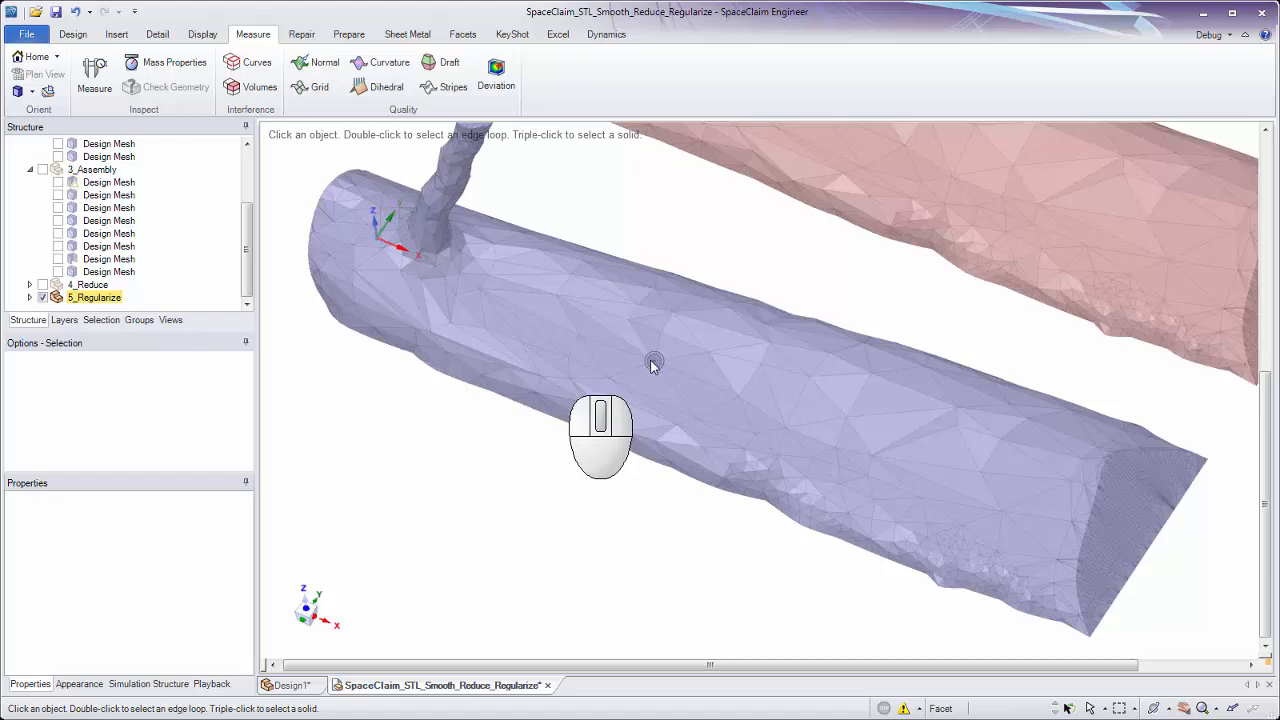
middle_drag(651, 365, 651, 357)
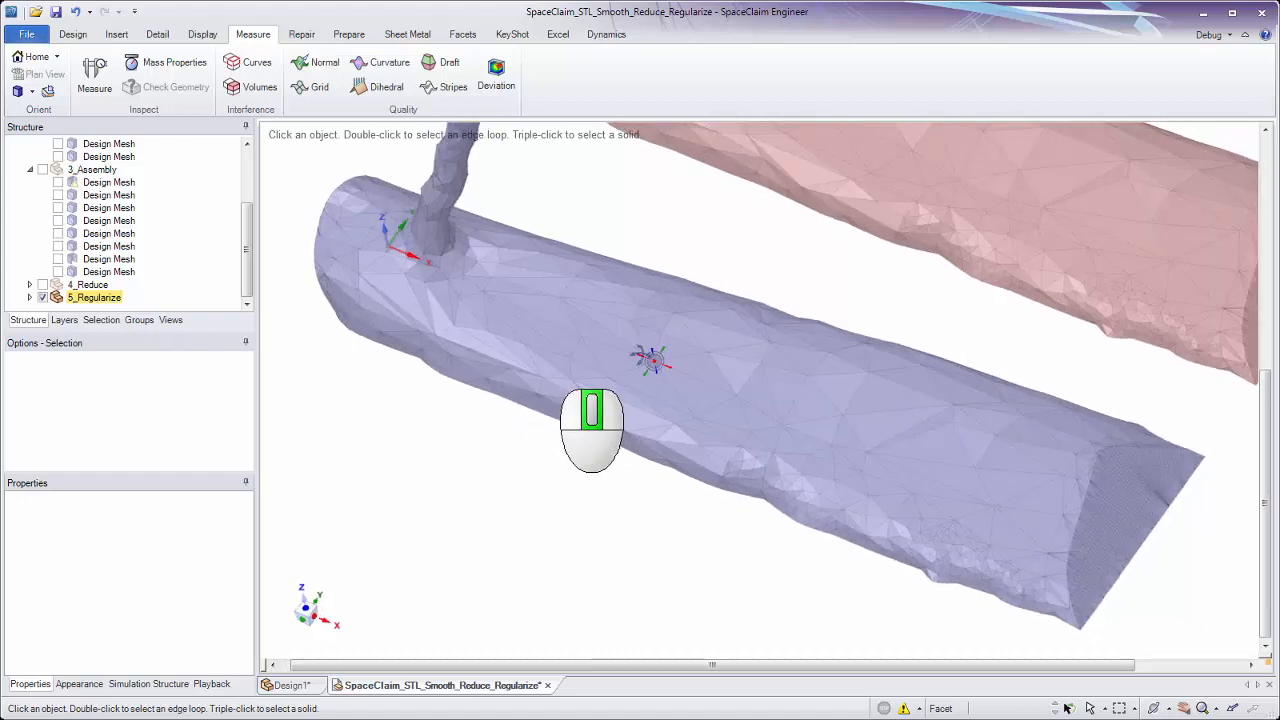
click(895, 398)
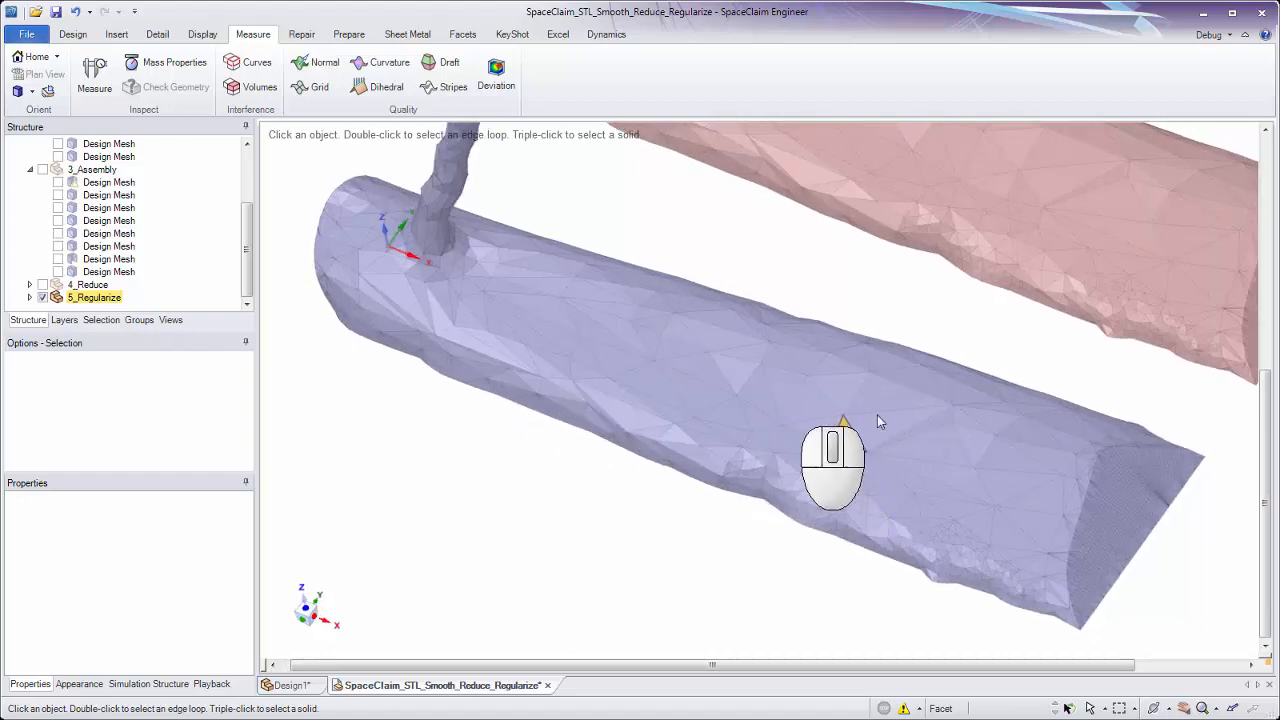
middle_drag(853, 443, 862, 440)
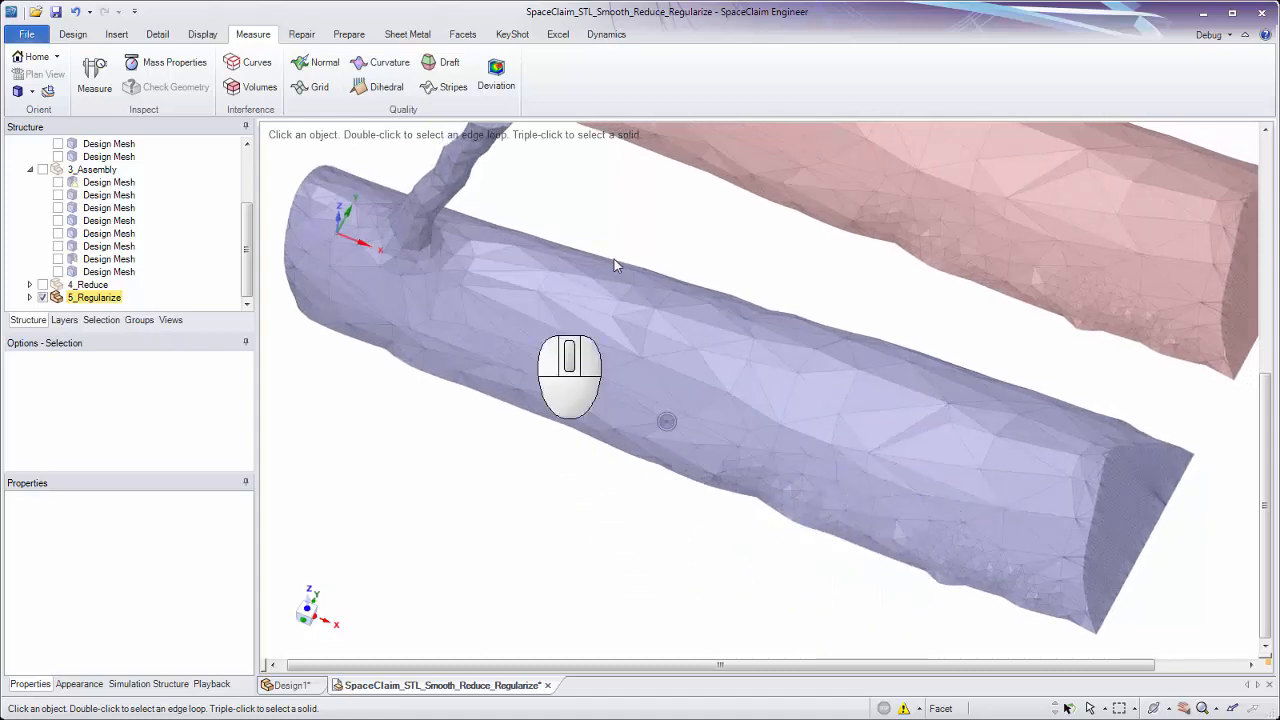
click(462, 34)
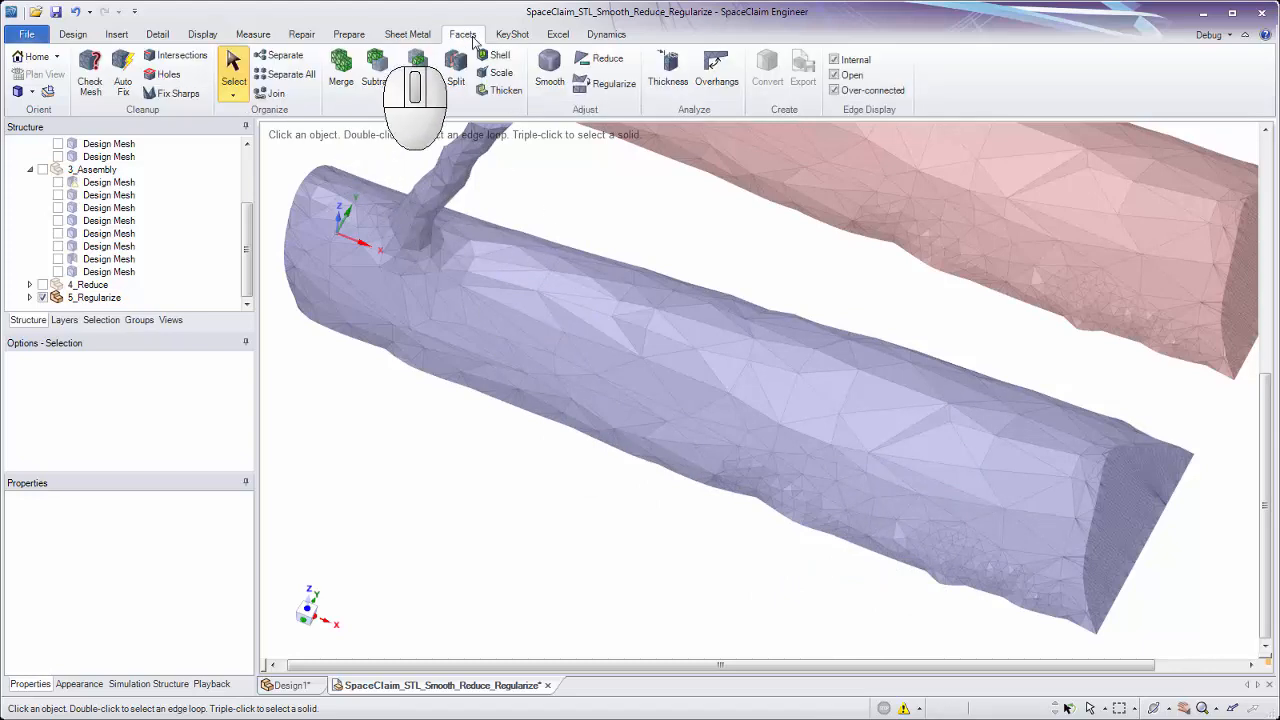
From a top view, select all facets of the blue log and regularize them with a 60° angle threshold
click(310, 614)
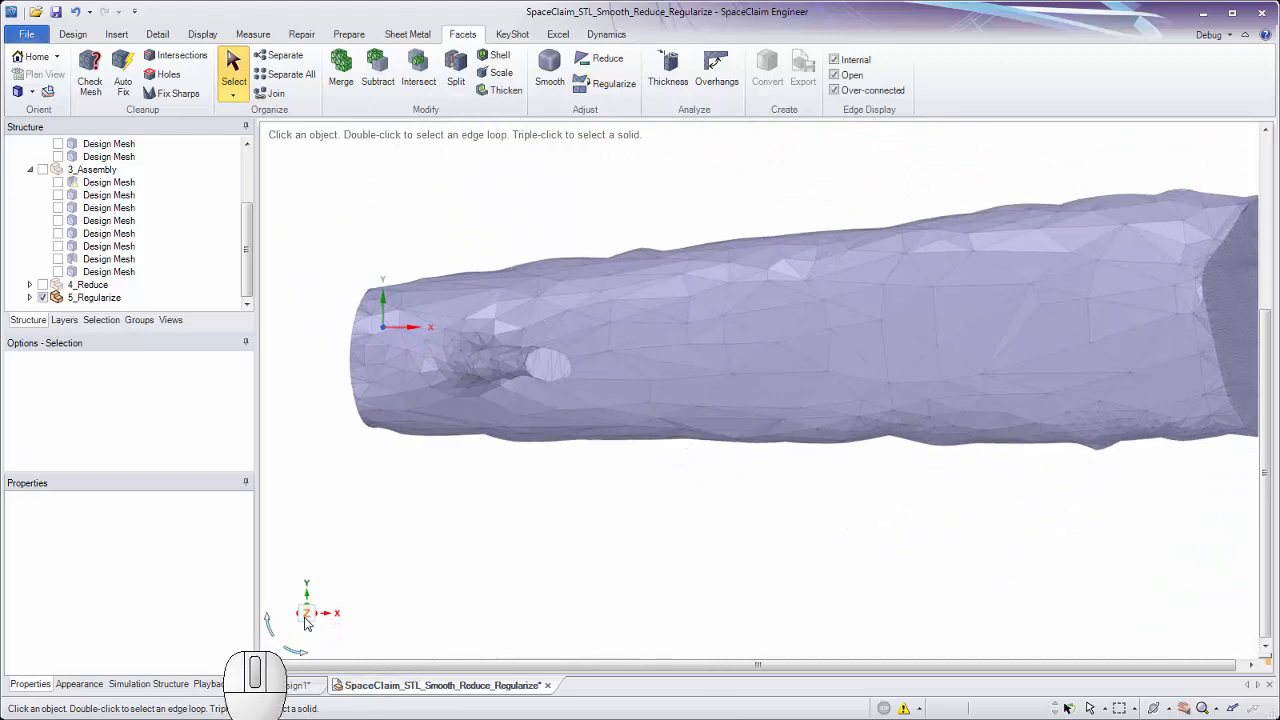
ctrl+middle_drag(406, 583, 408, 495)
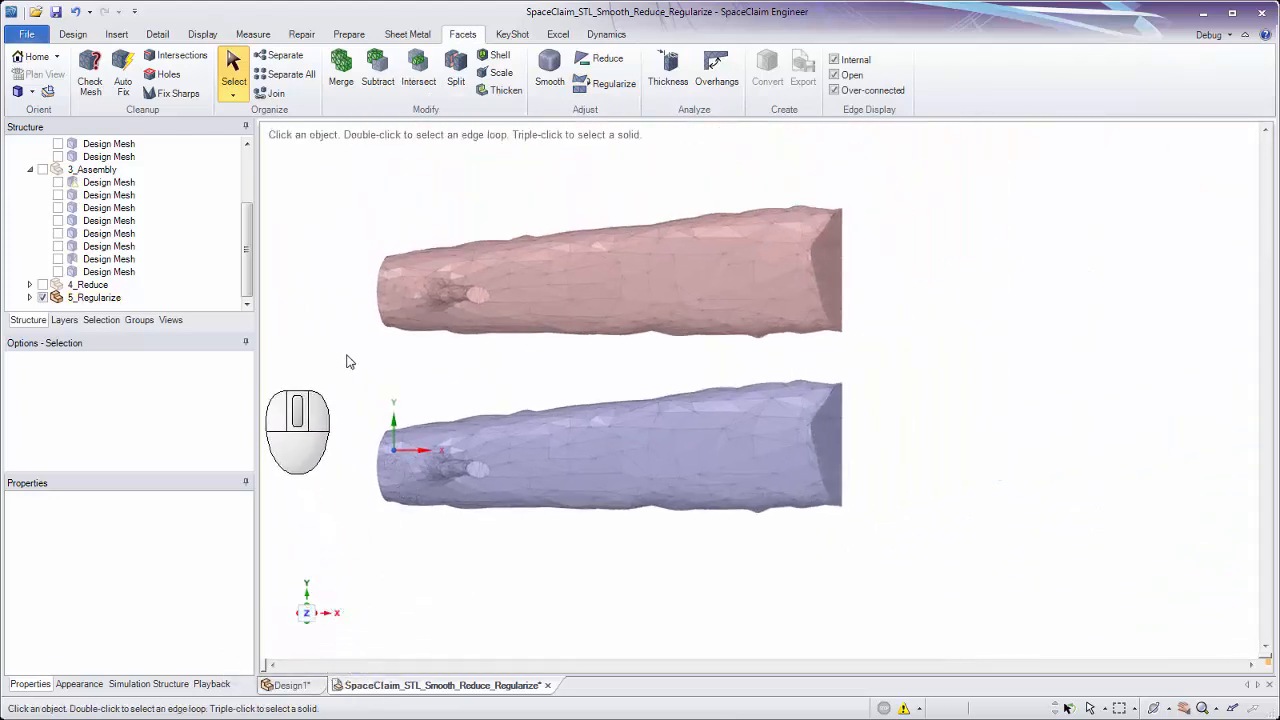
drag(346, 353, 928, 594)
middle_drag(903, 555, 926, 586)
click(605, 83)
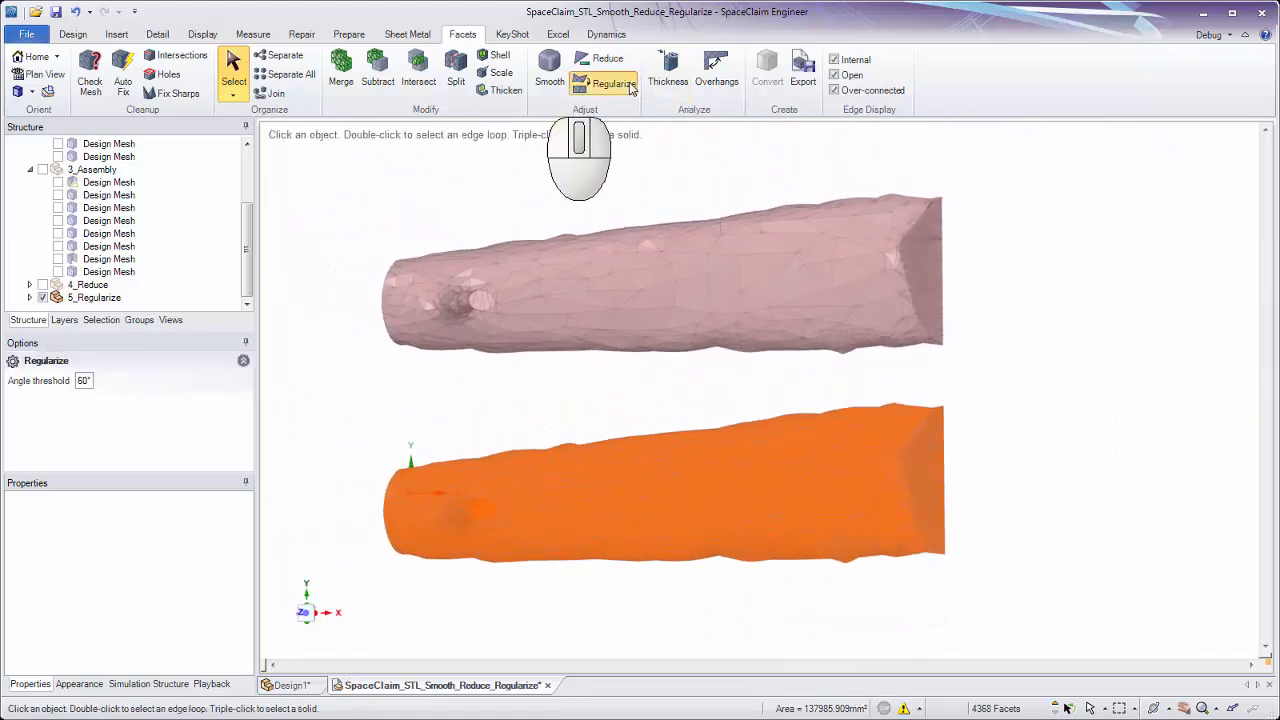
shift+middle_drag(376, 375, 377, 340)
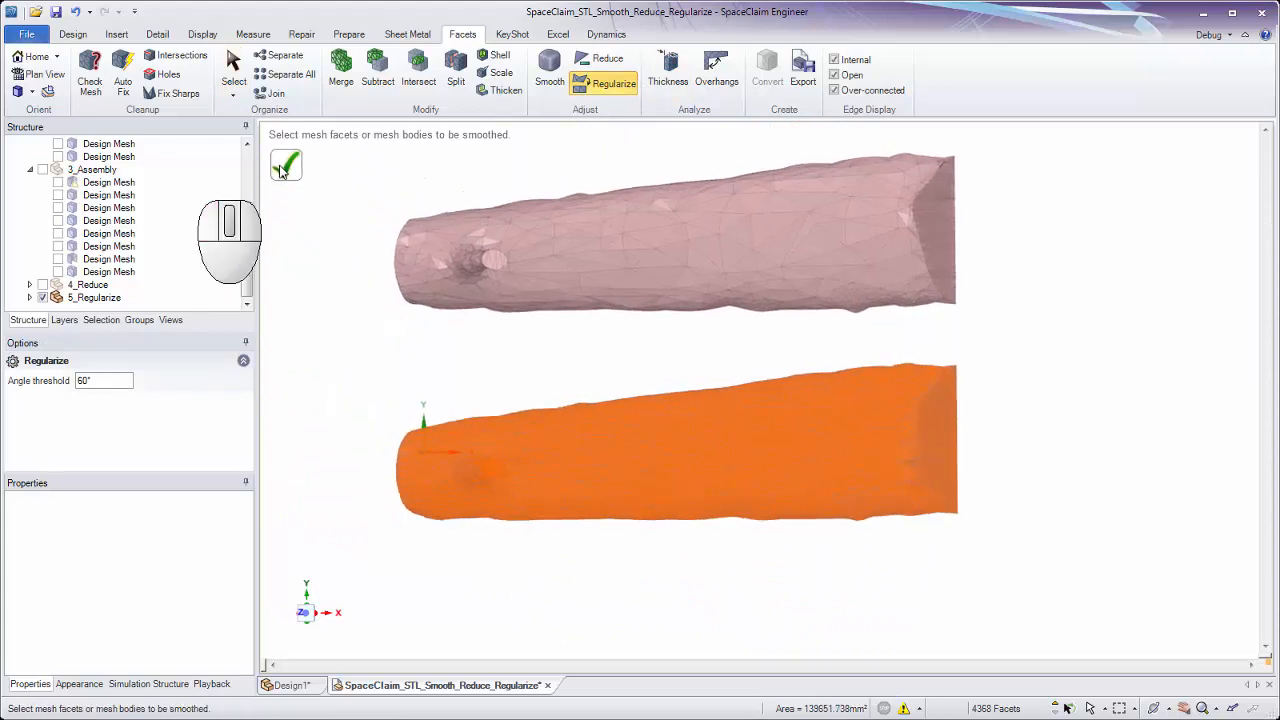
click(284, 167)
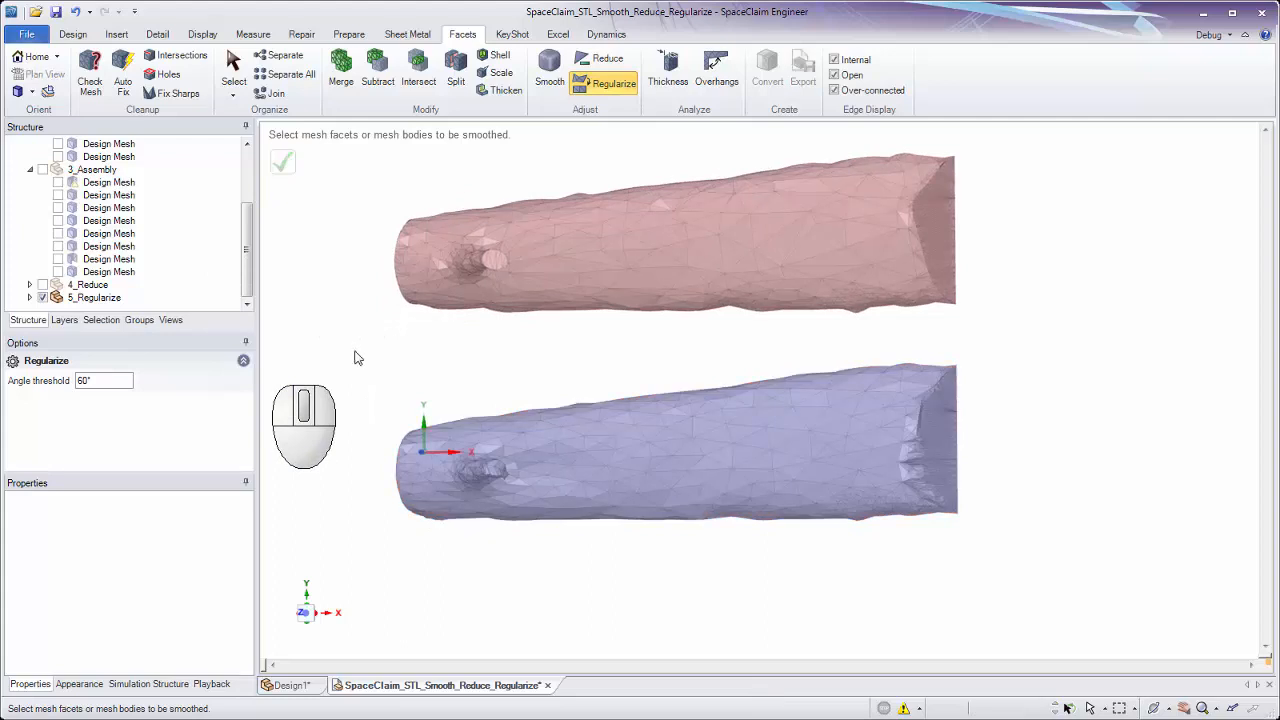
Inspect the regularized blue log's branch tip up close and undo the last regularization pass
ctrl+middle_drag(530, 336, 541, 379)
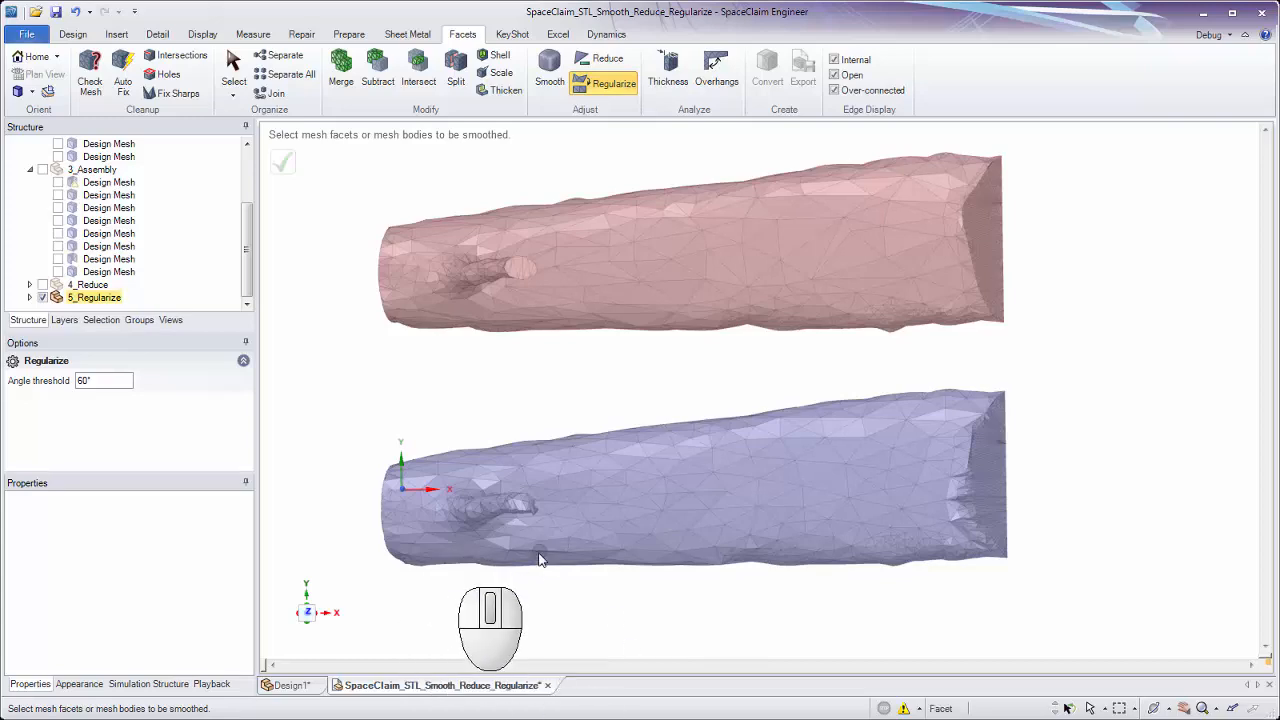
ctrl+middle_drag(530, 595, 532, 656)
ctrl+middle_drag(507, 430, 498, 518)
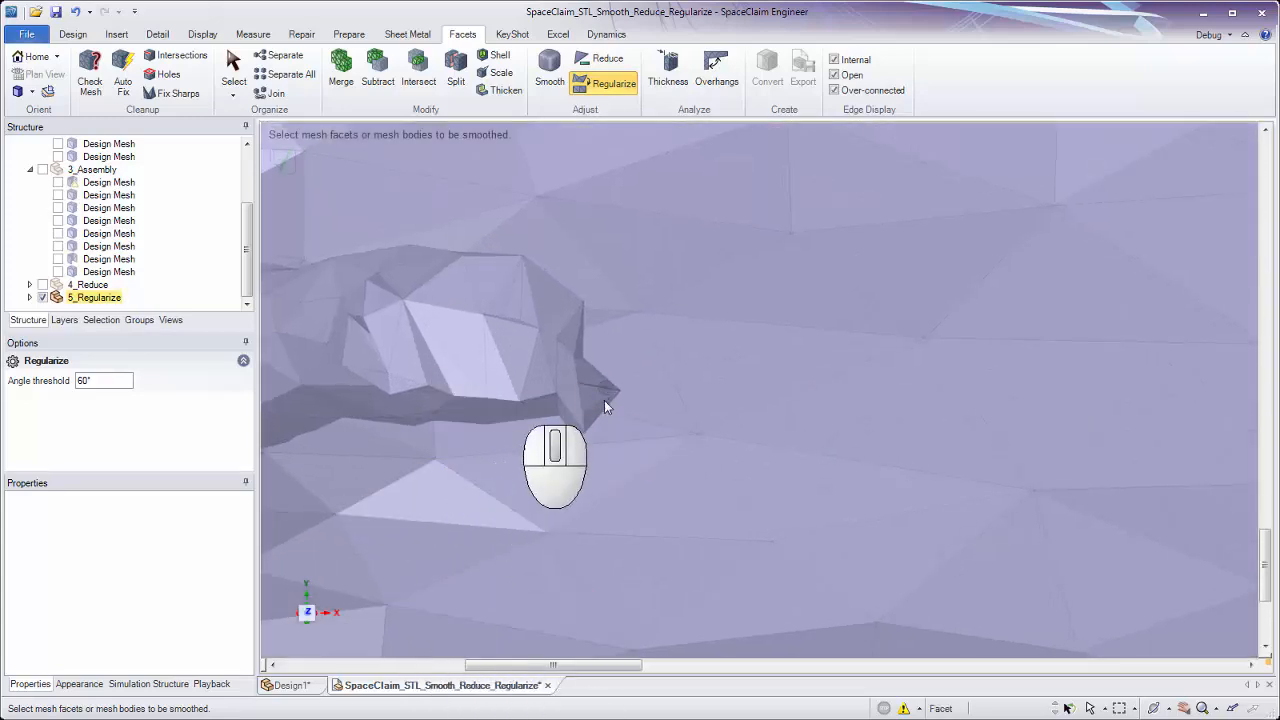
ctrl+middle_drag(572, 432, 609, 186)
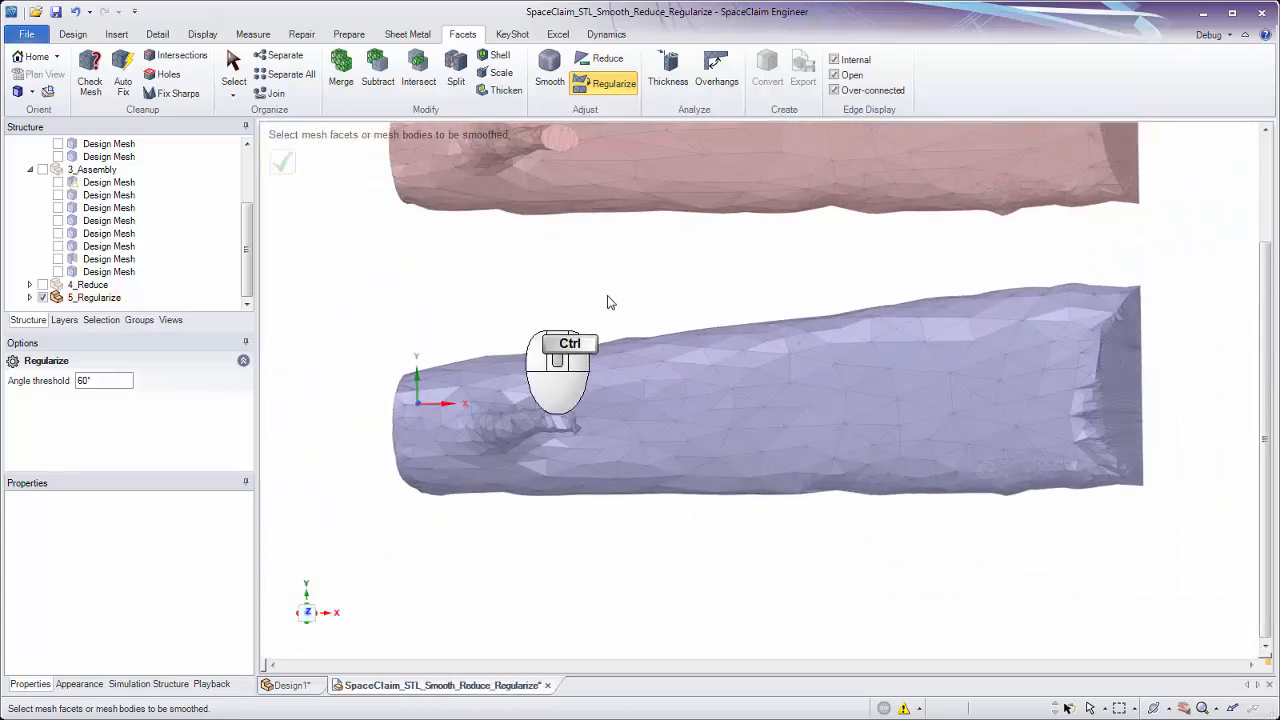
key(ctrl+a)
key(Return)
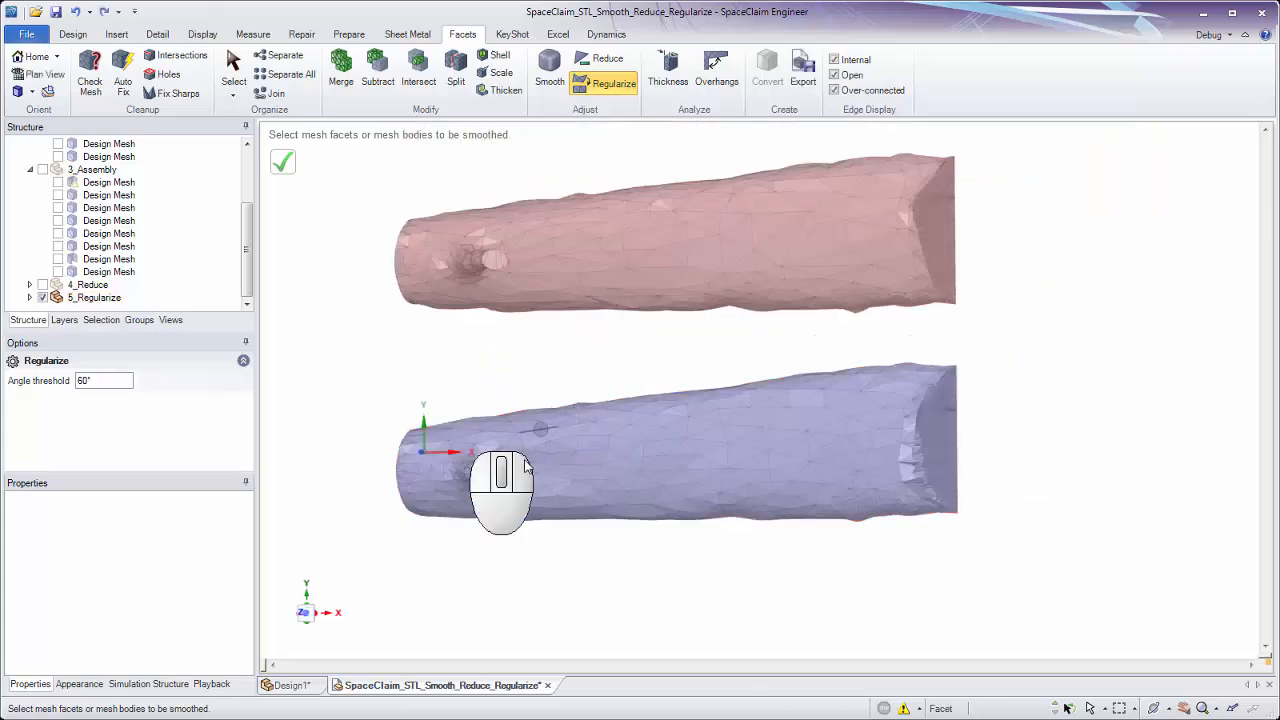
Compare the facet uniformity of the regularized blue log with the original red log from several angles
ctrl+middle_drag(510, 478, 508, 606)
ctrl+middle_drag(544, 323, 513, 369)
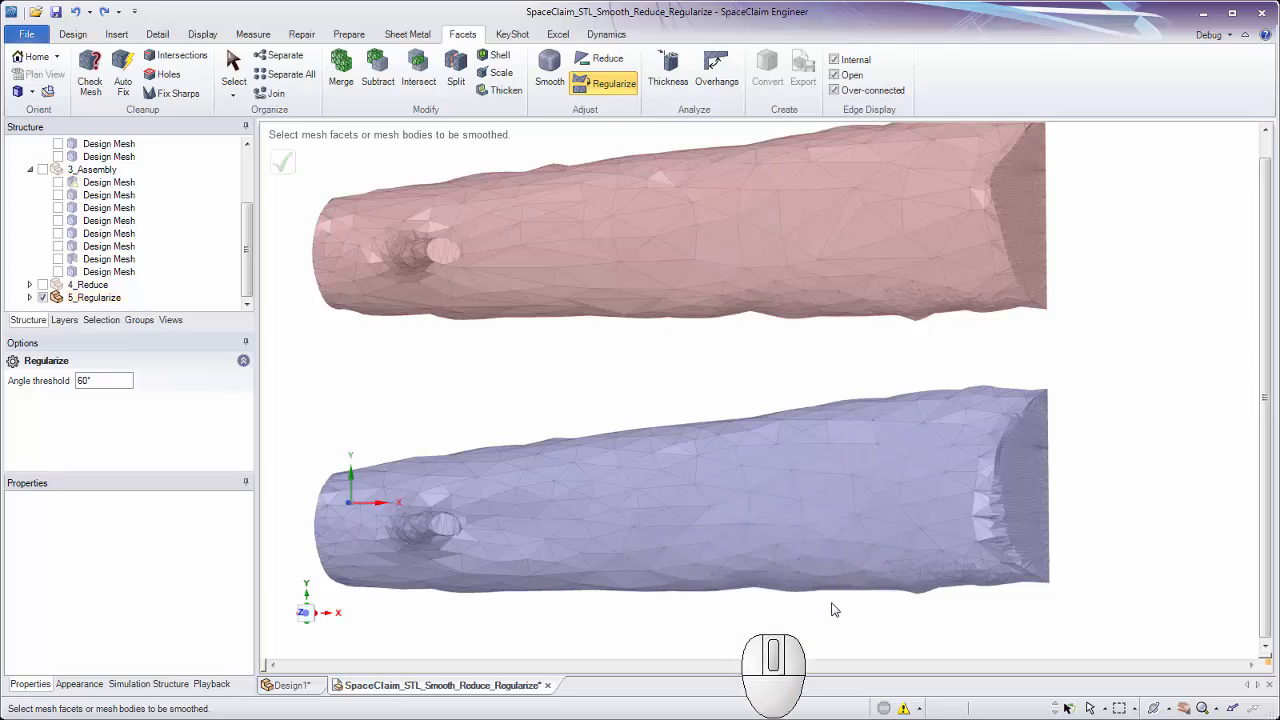
middle_drag(834, 609, 860, 588)
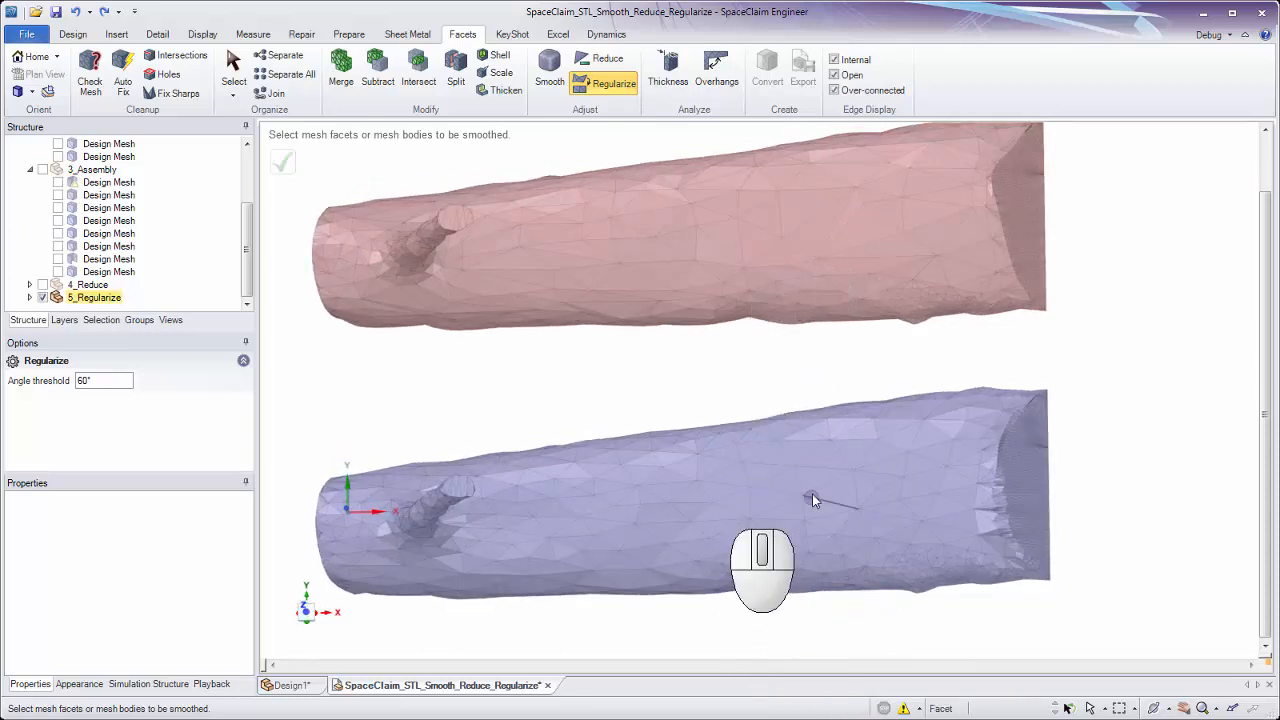
middle_drag(828, 594, 866, 648)
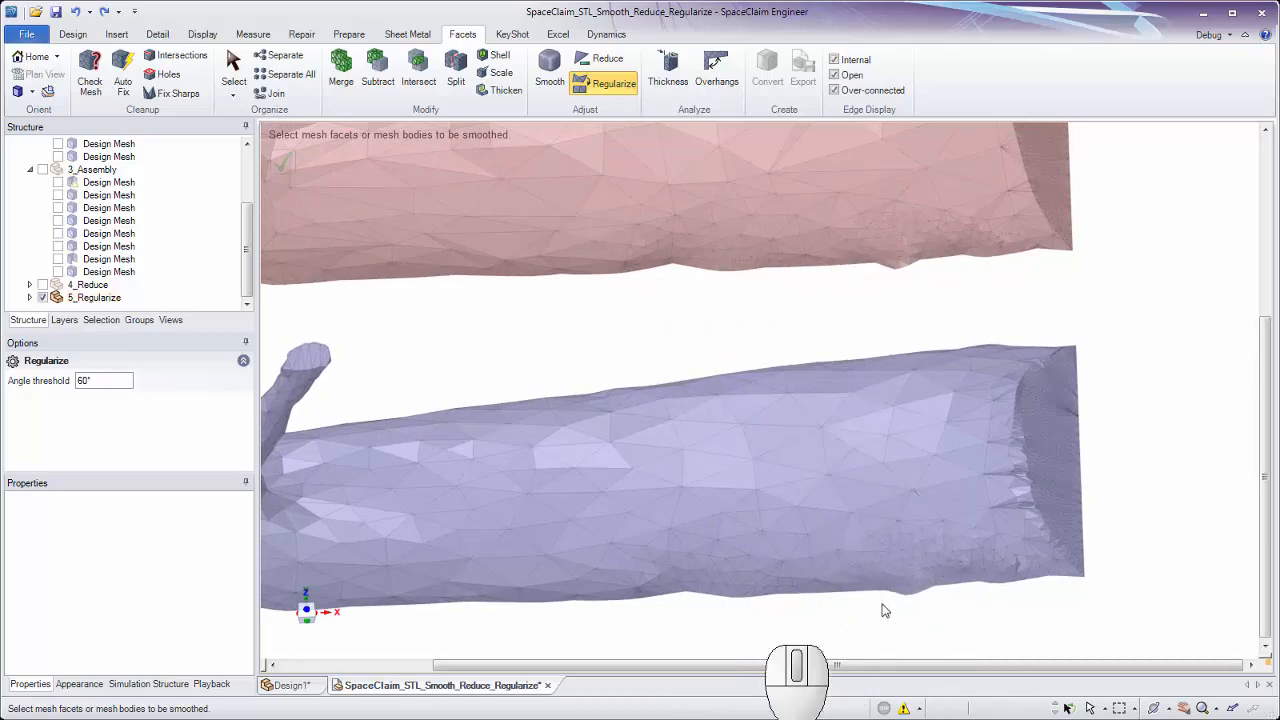
ctrl+middle_drag(895, 617, 911, 556)
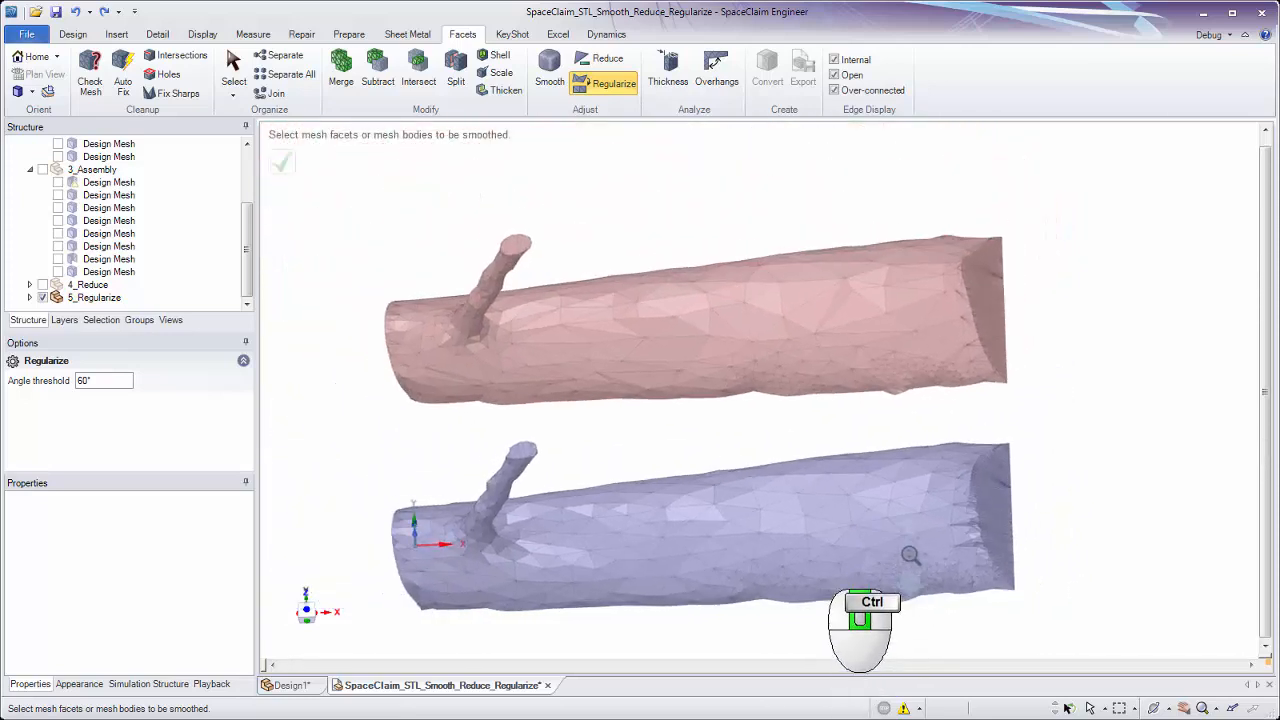
Hide the 5_Regularize component with both logs
shift+middle_drag(648, 391, 675, 361)
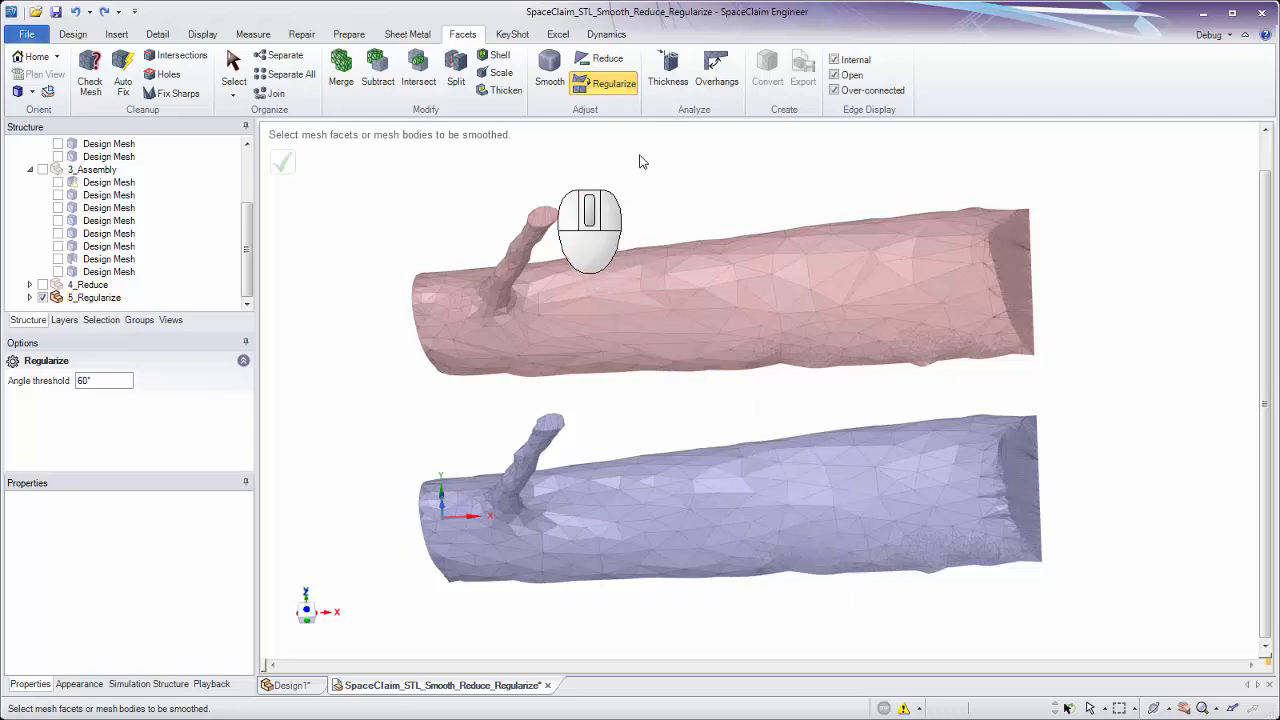
ctrl+scroll(703, 424, down, 2)
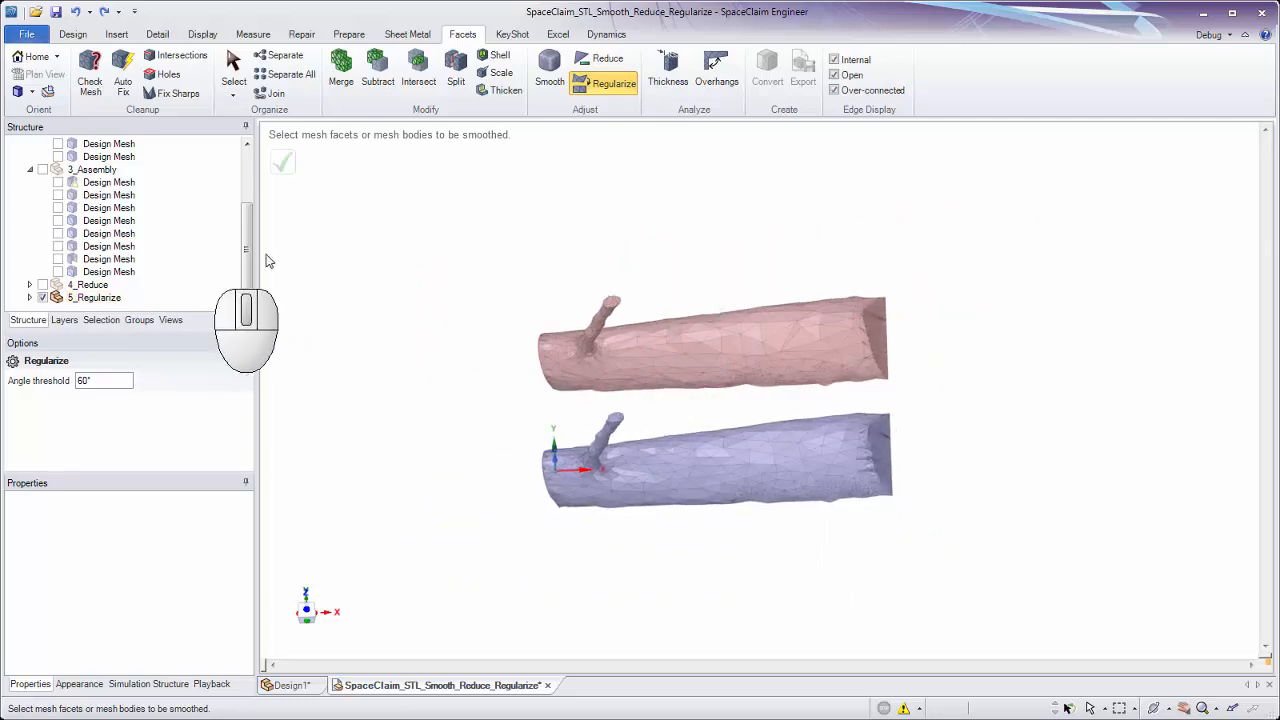
click(42, 297)
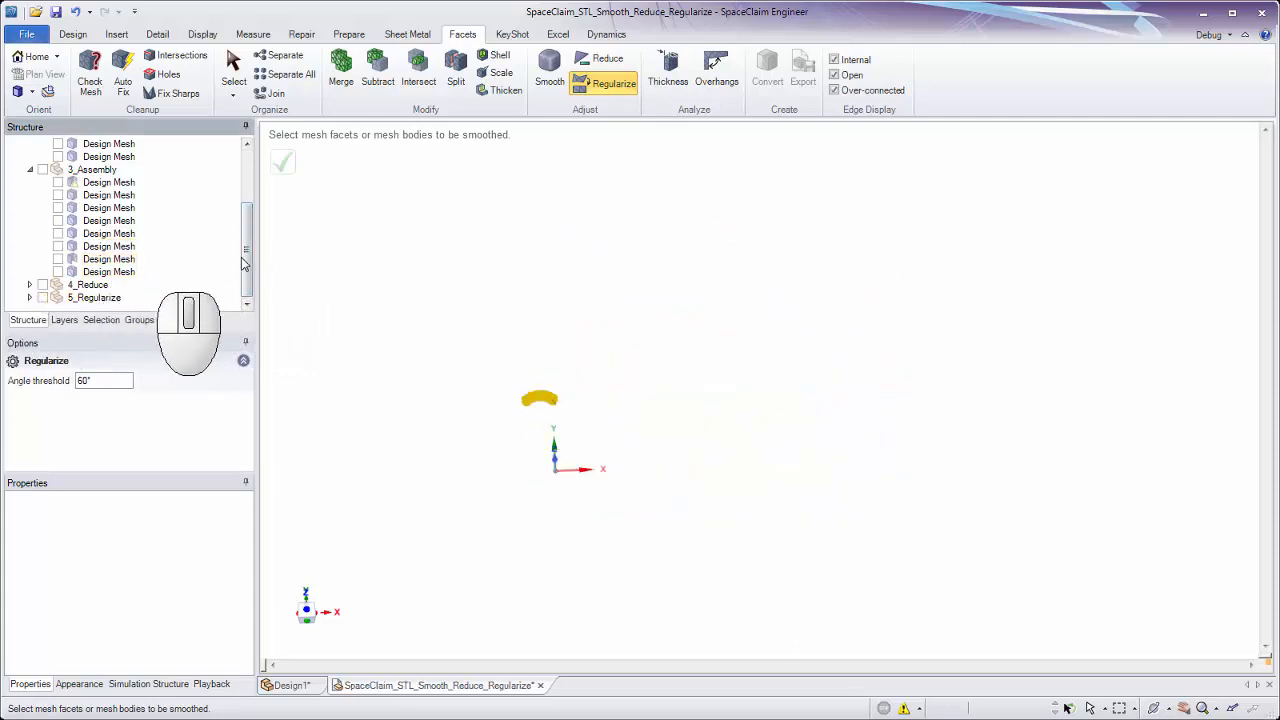
Show the 1_Scan component, bring its three scan meshes into view side by side, and activate the Smooth tool
scroll(120, 230, up, 4)
click(42, 157)
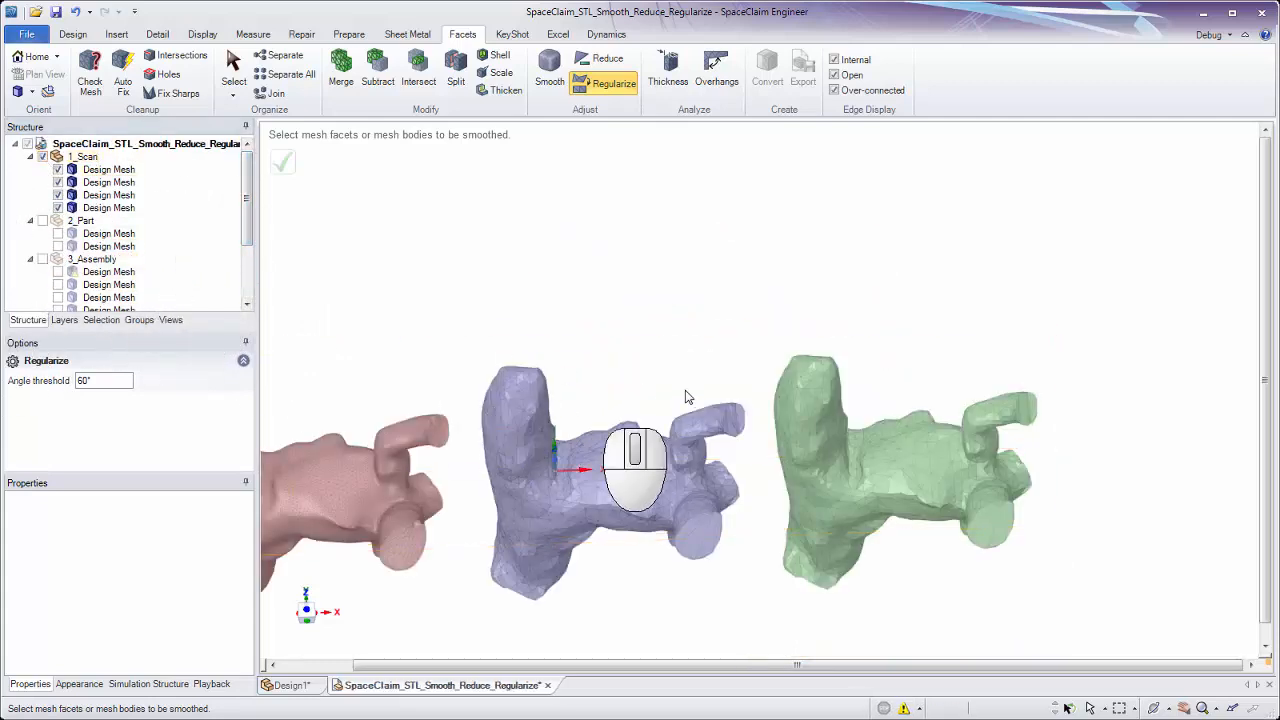
shift+middle_drag(686, 394, 877, 245)
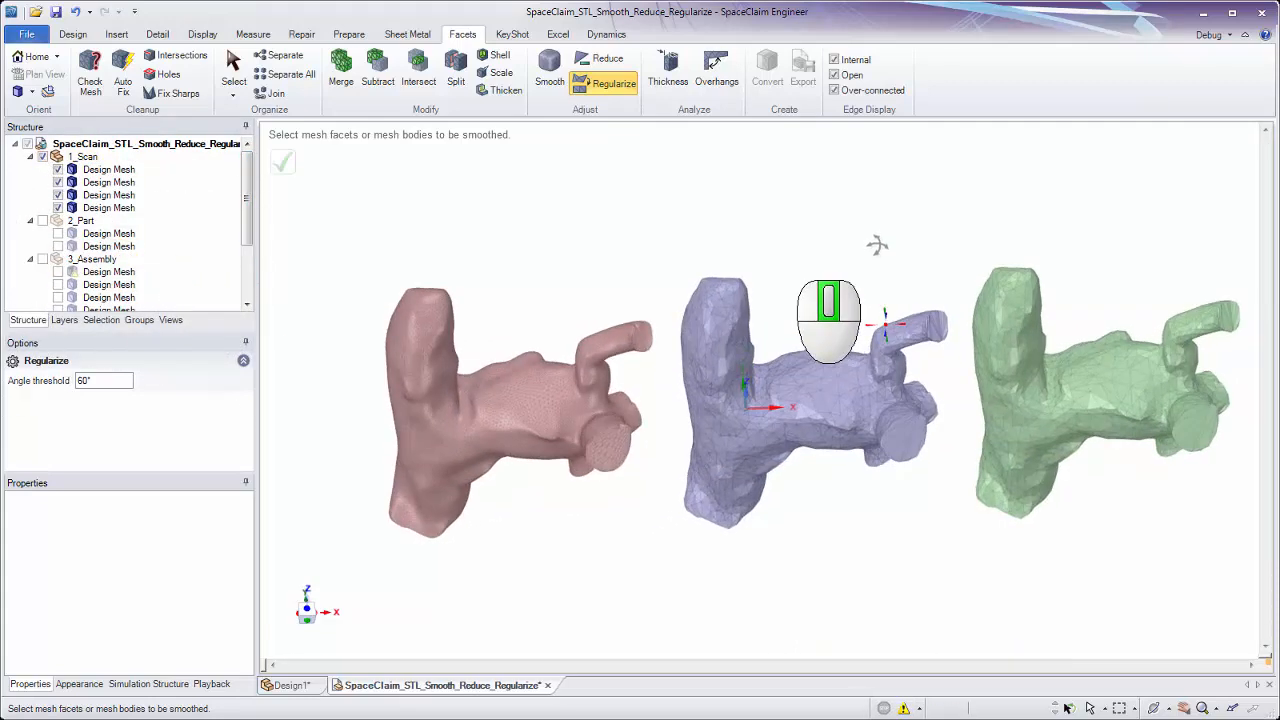
click(549, 88)
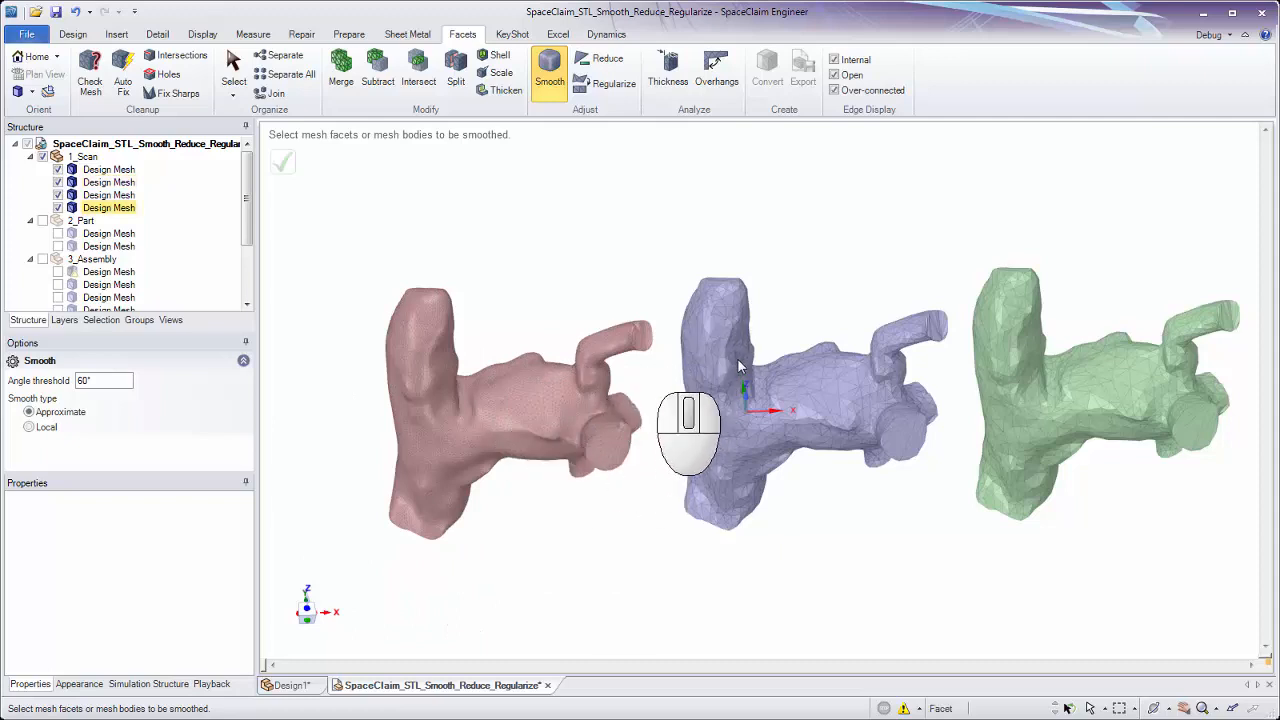
Hide the 1_Scan component and show 2_Part to compare its red and blue bracket meshes
click(43, 157)
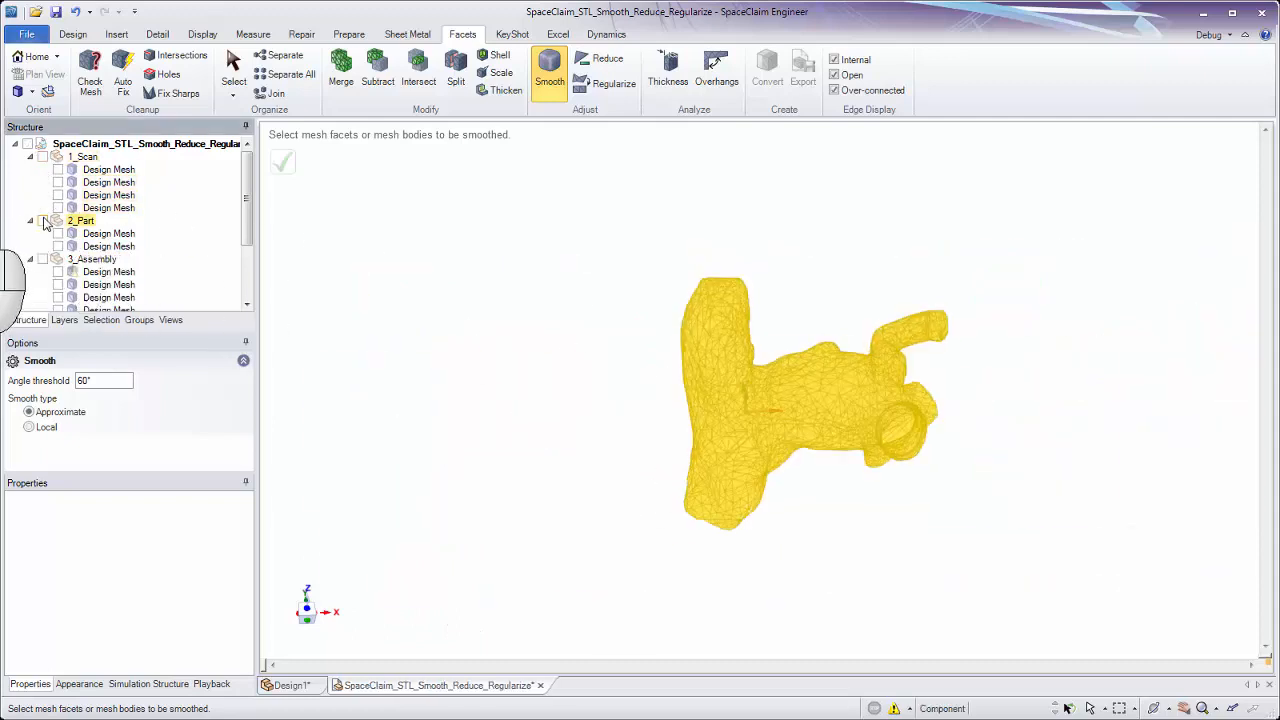
click(42, 221)
ctrl+middle_drag(700, 480, 734, 463)
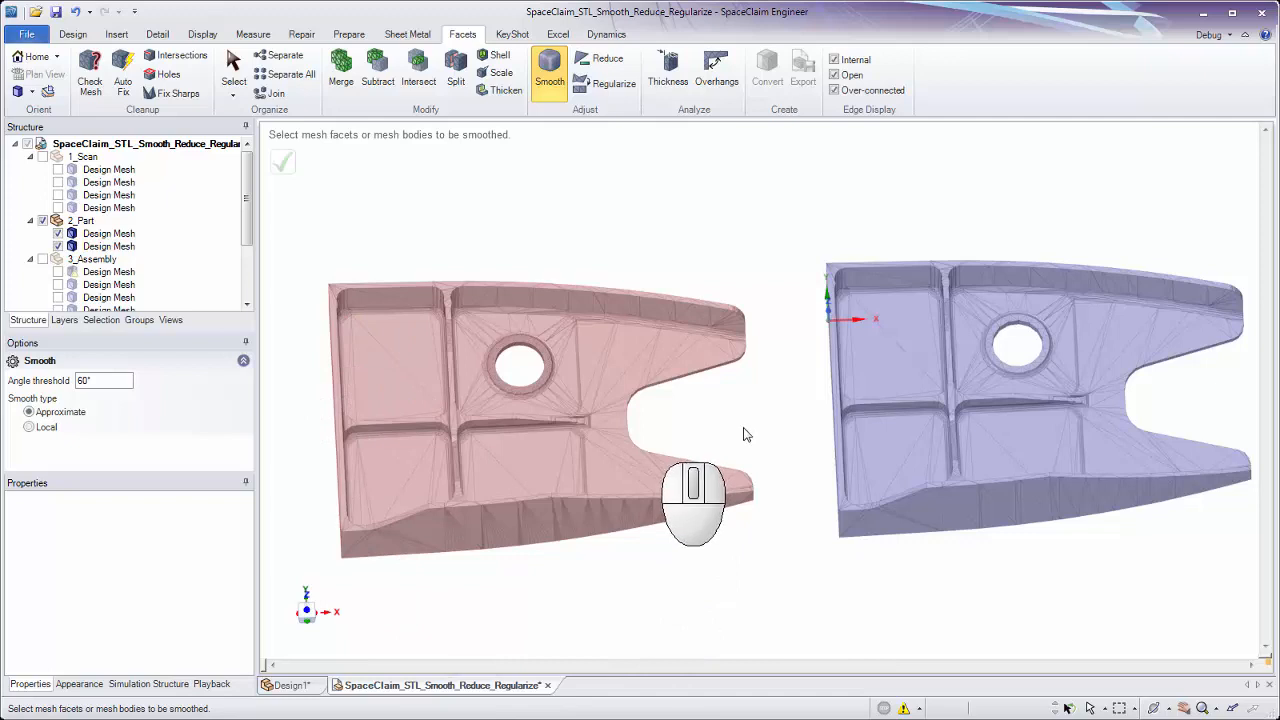
Hide the 2_Part component, show 3_Assembly, and compare its red, blue and green assemblies from the front and up close
click(42, 222)
click(42, 260)
shift+middle_drag(594, 413, 614, 353)
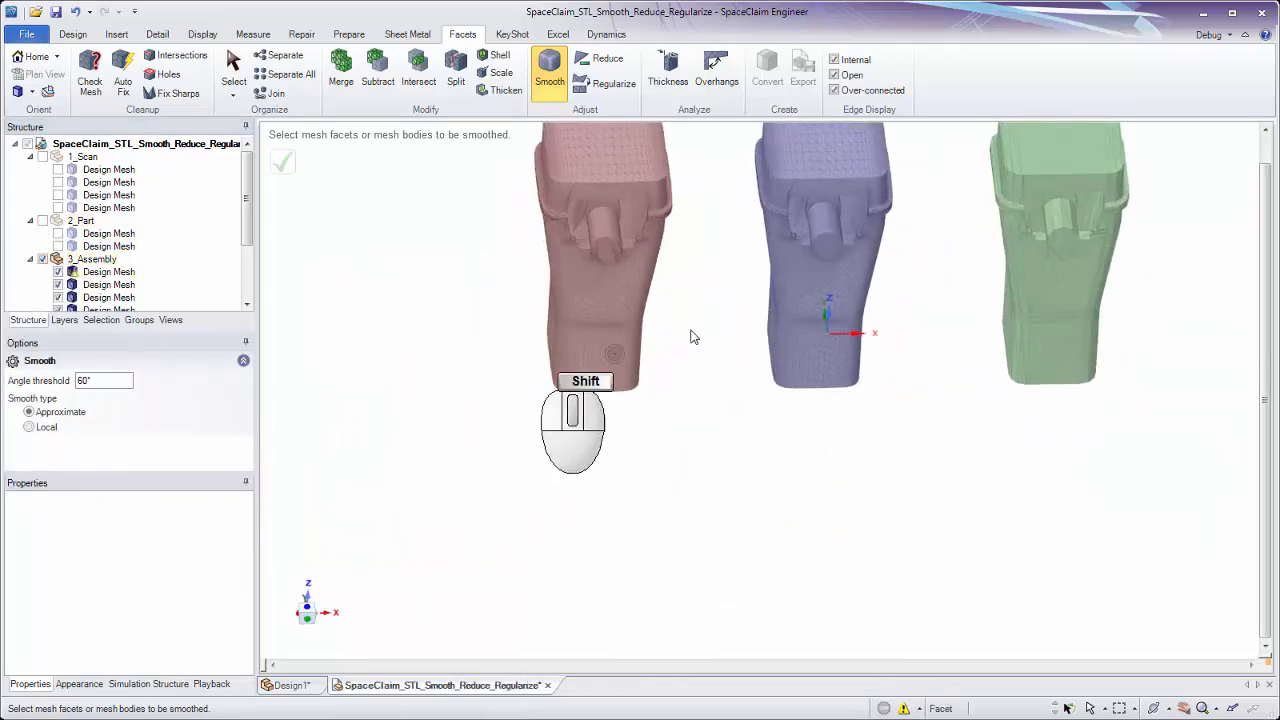
shift+middle_drag(693, 337, 660, 466)
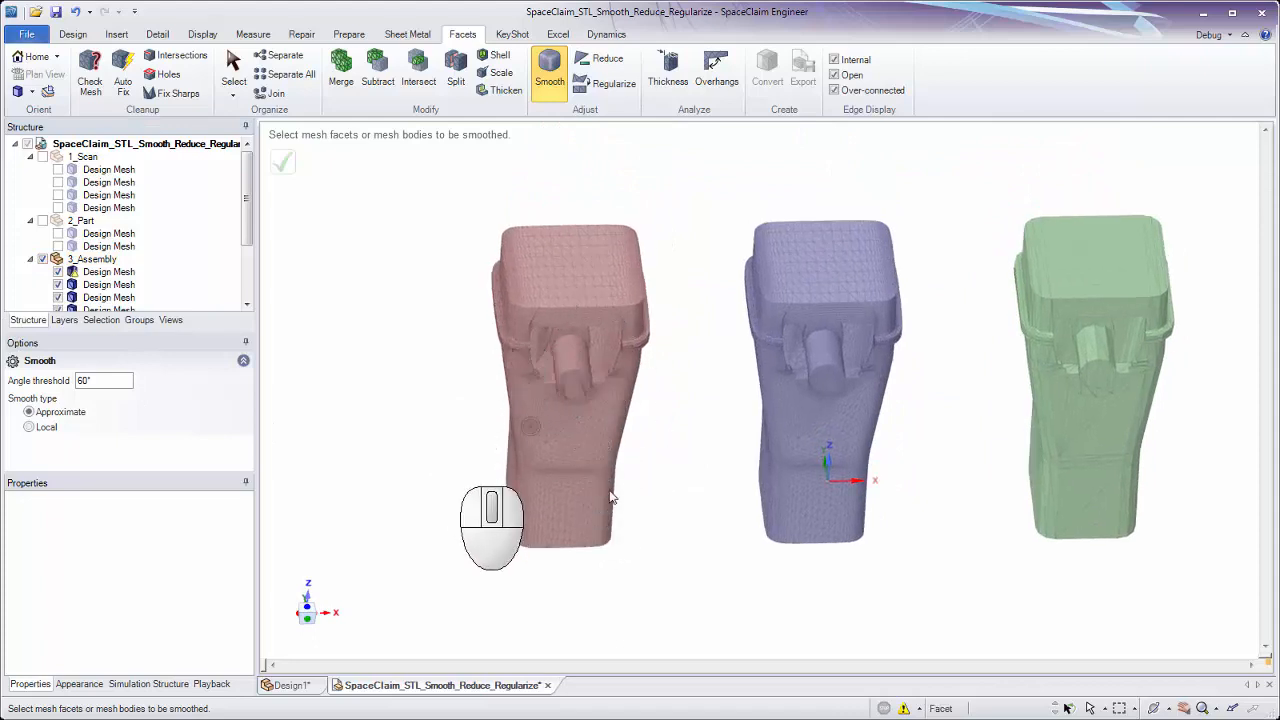
middle_drag(591, 441, 573, 380)
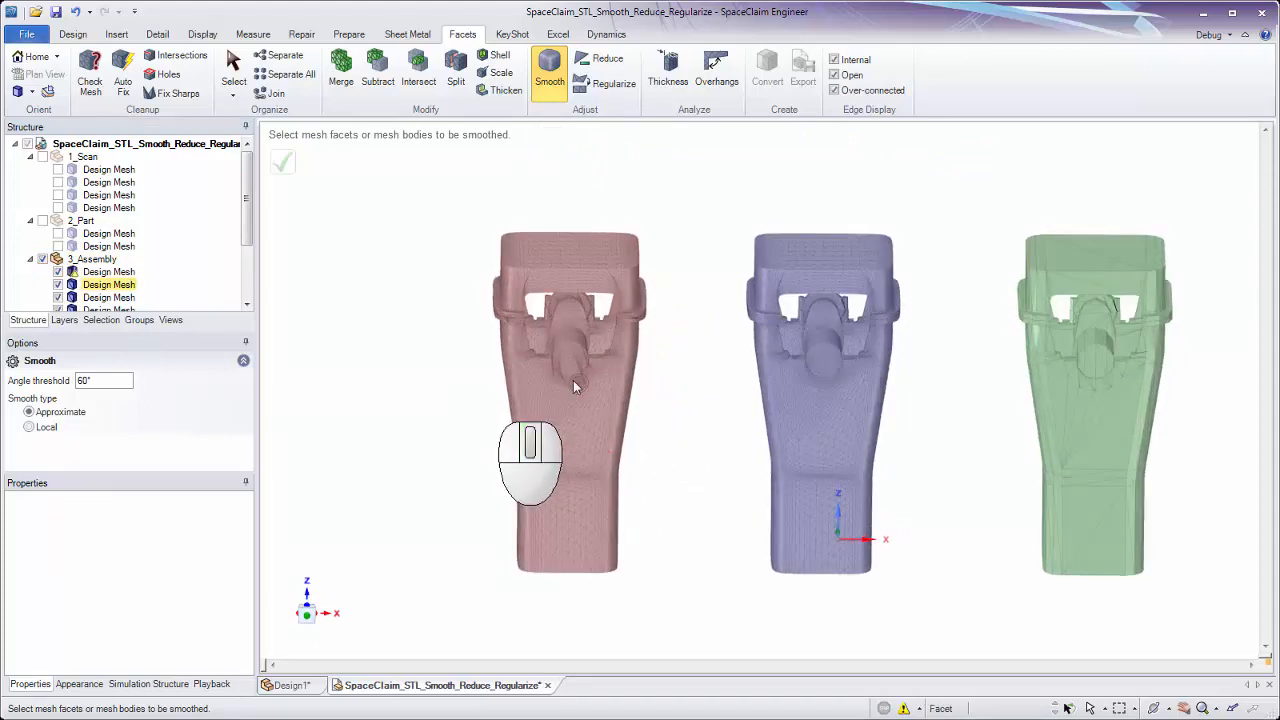
shift+middle_drag(680, 374, 642, 378)
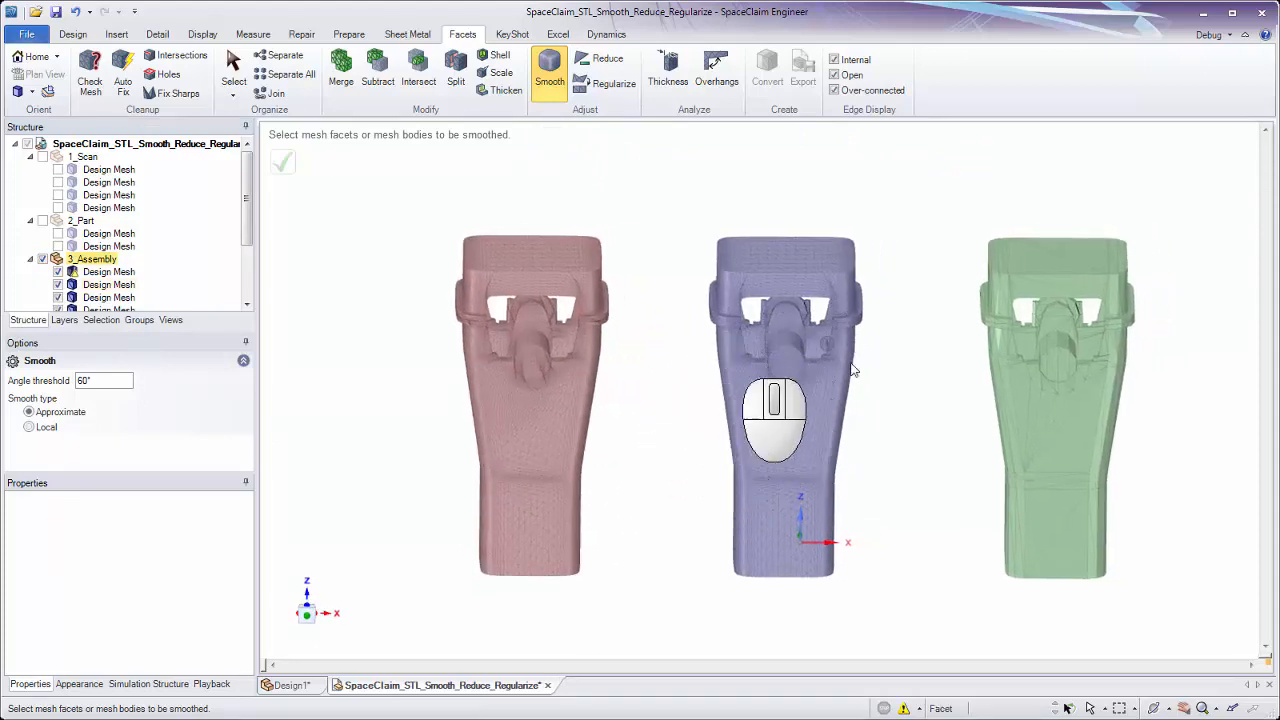
ctrl+middle_drag(770, 358, 586, 391)
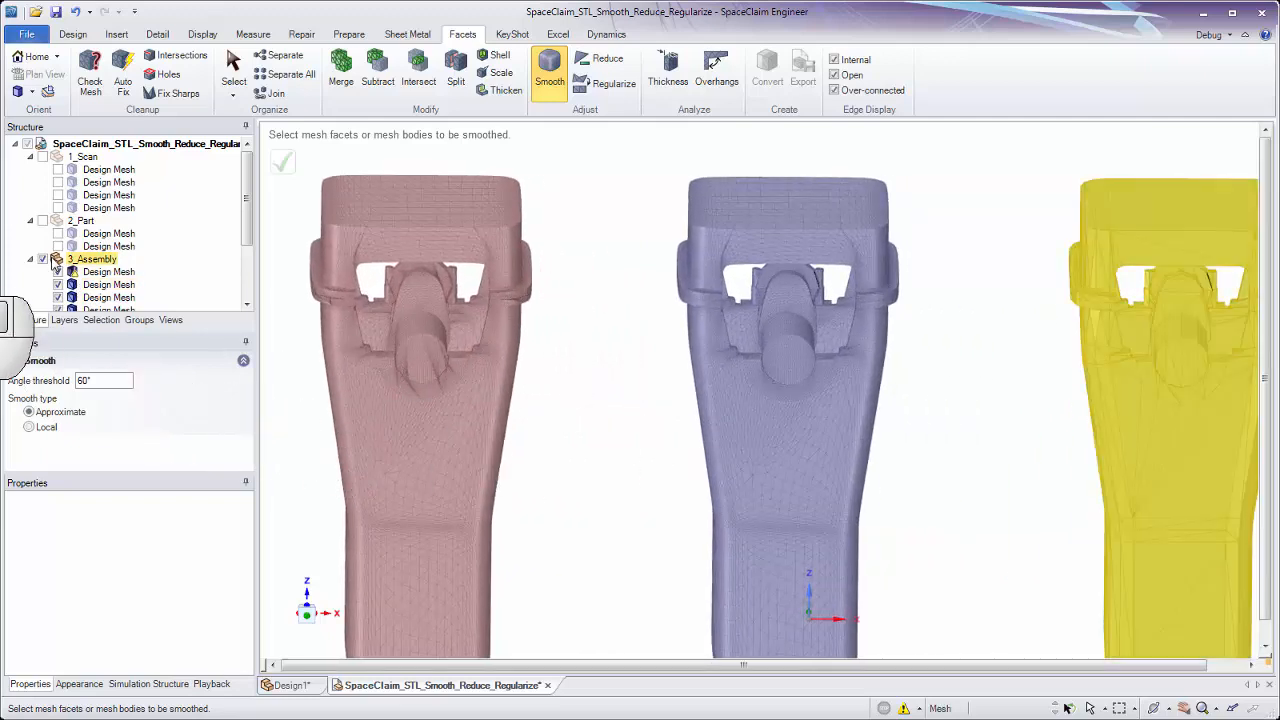
Hide the 3_Assembly component and show 4_Reduce to compare its two remote-shaped meshes
click(43, 259)
drag(246, 200, 246, 258)
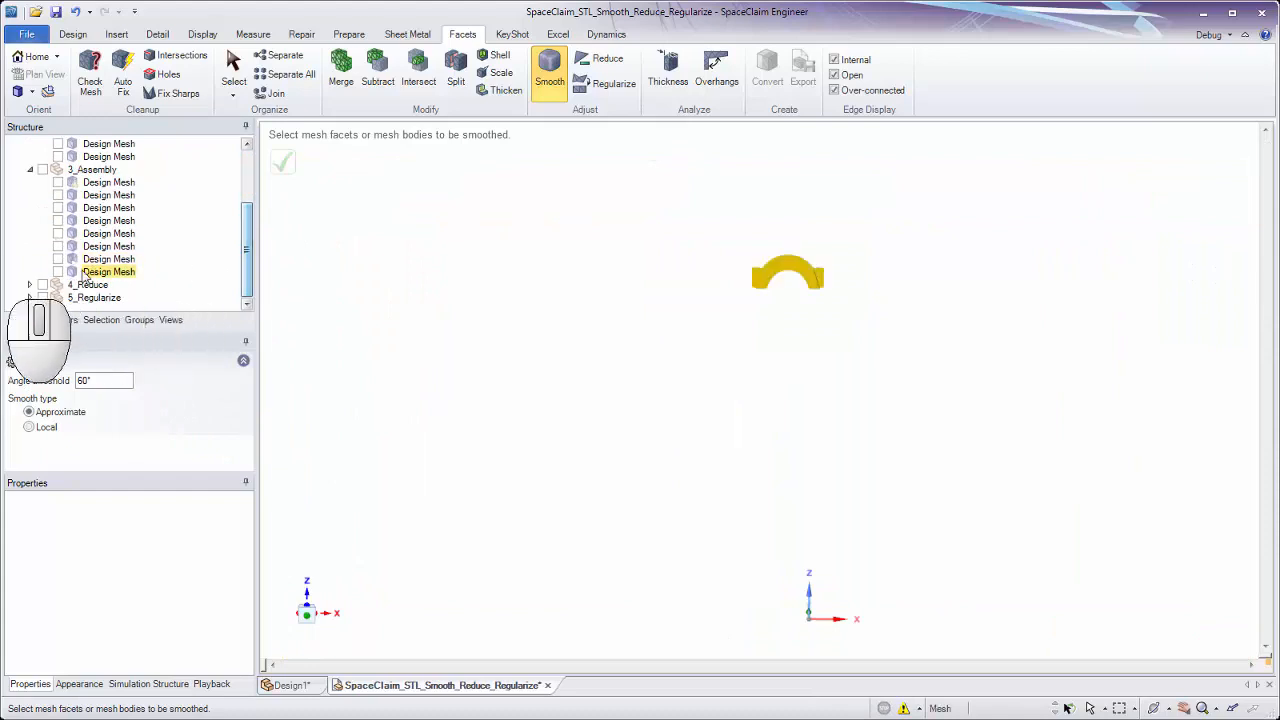
click(43, 284)
ctrl+middle_drag(674, 457, 990, 456)
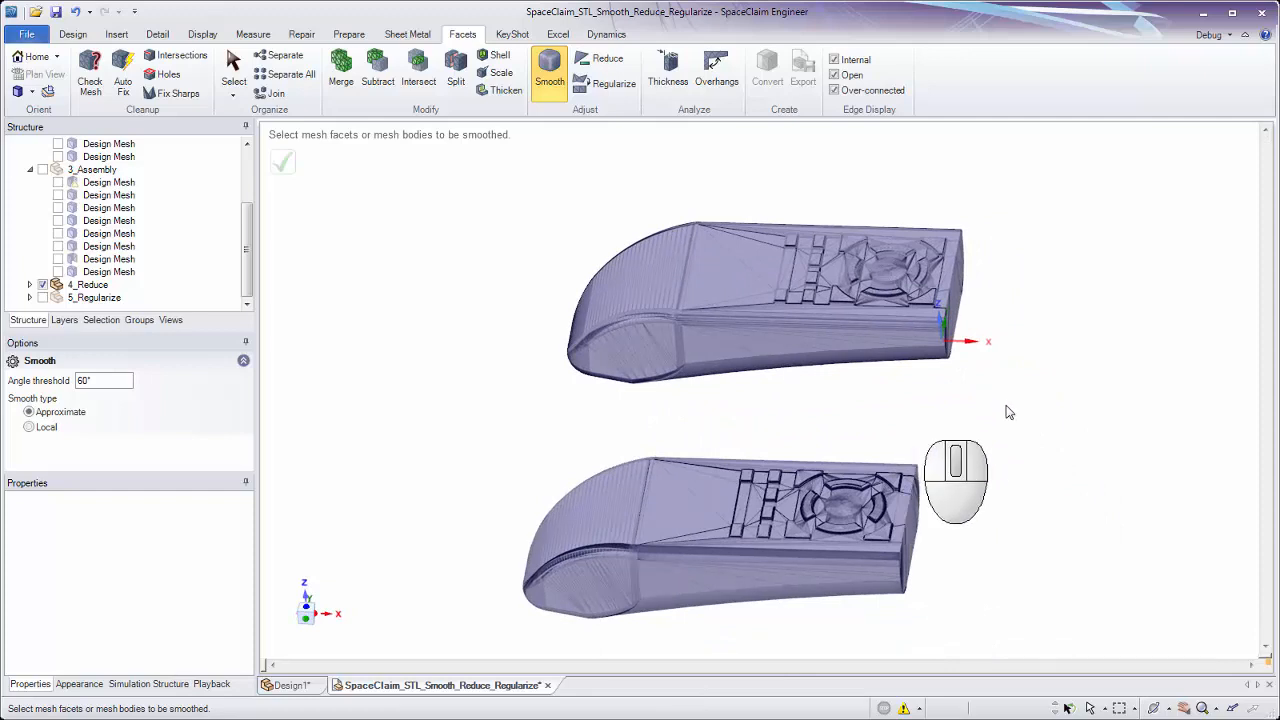
Hide the 4_Reduce component and show 5_Regularize with the red and blue logs both in view
click(31, 287)
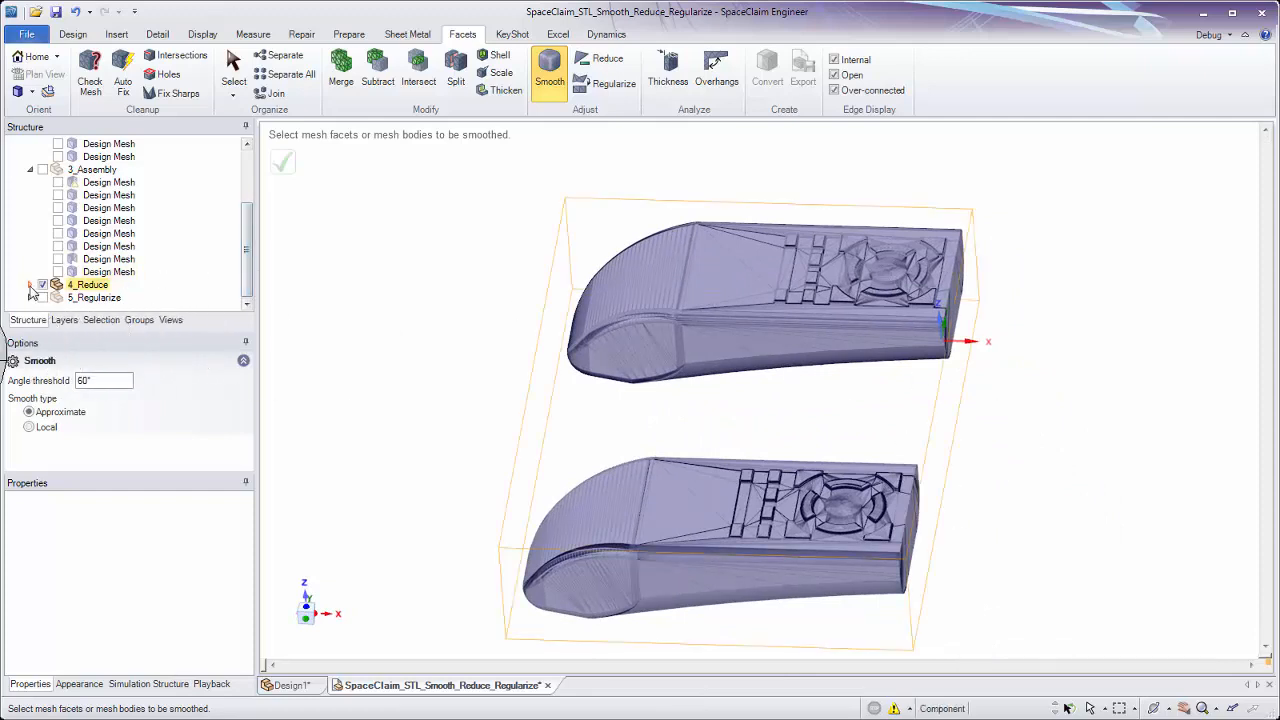
click(42, 285)
click(42, 297)
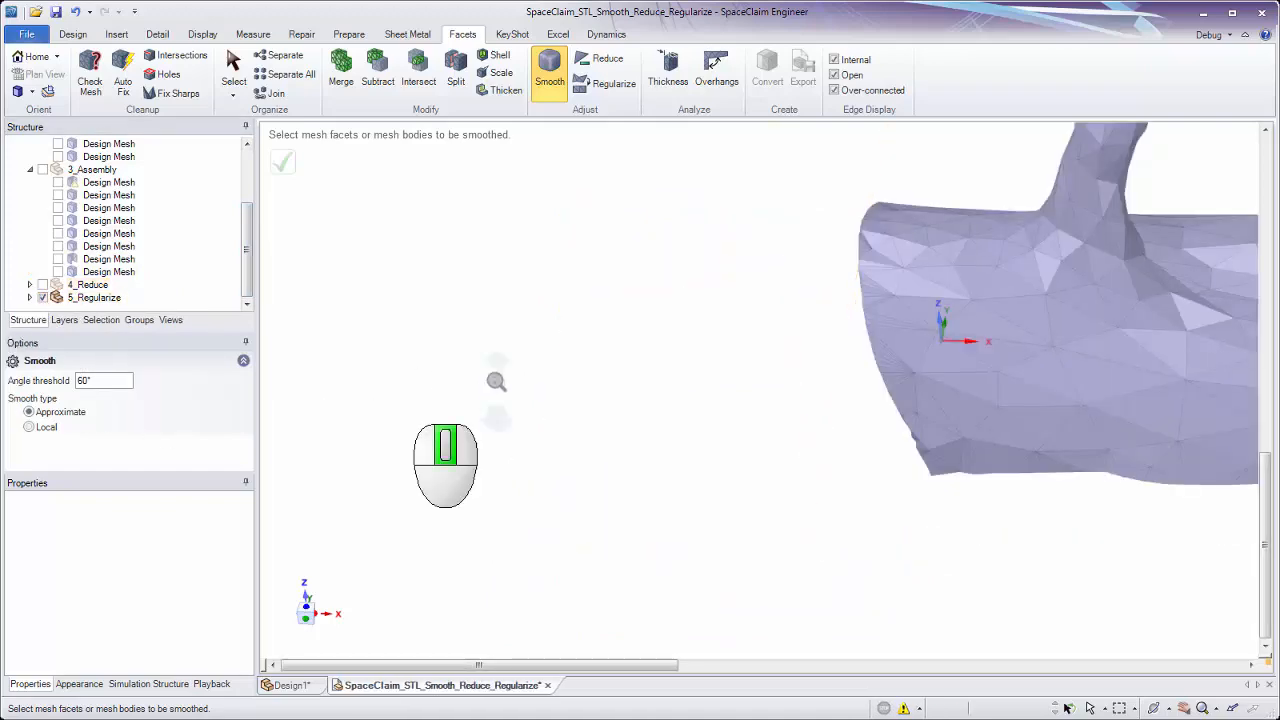
ctrl+middle_drag(494, 380, 381, 468)
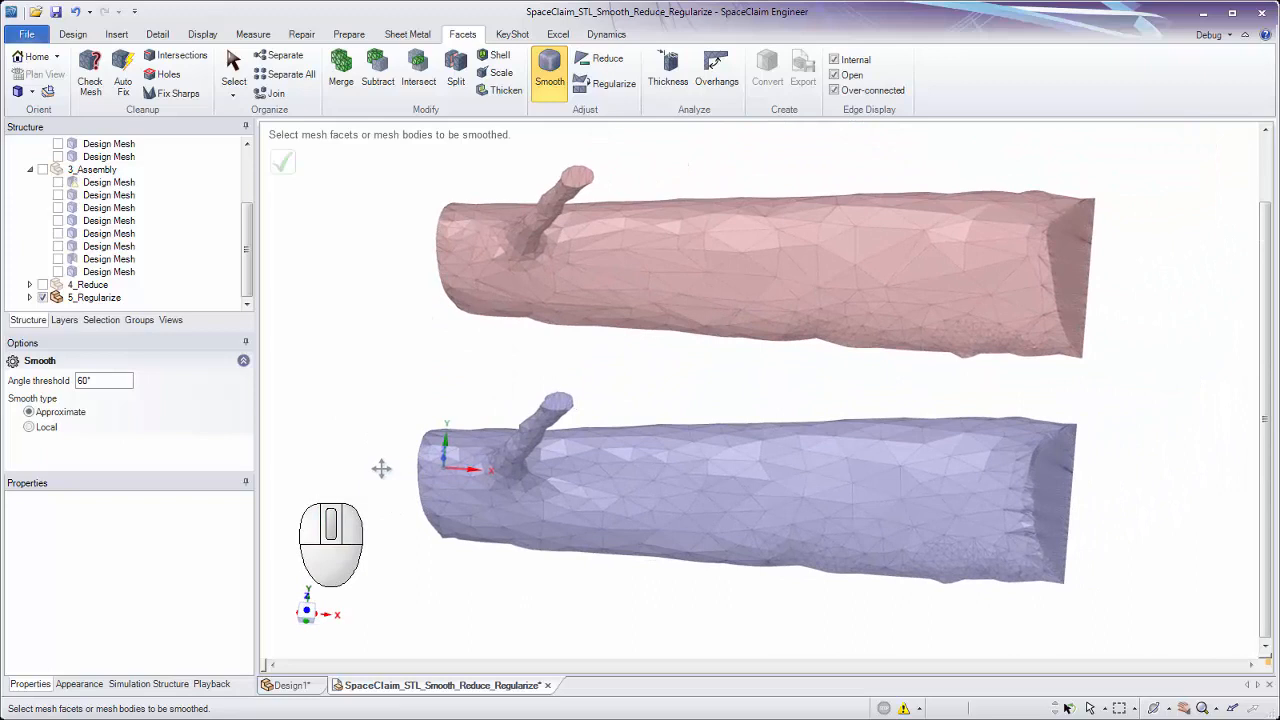